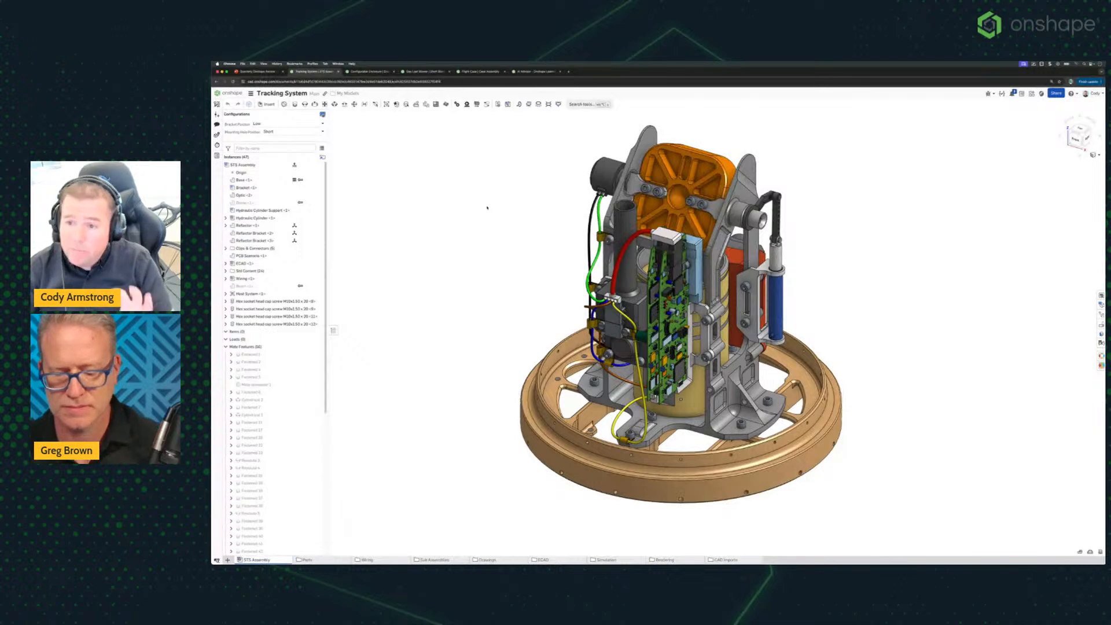
# Create a new CAM Studio in the Tracking System document
pyautogui.scroll(3, 487, 207)
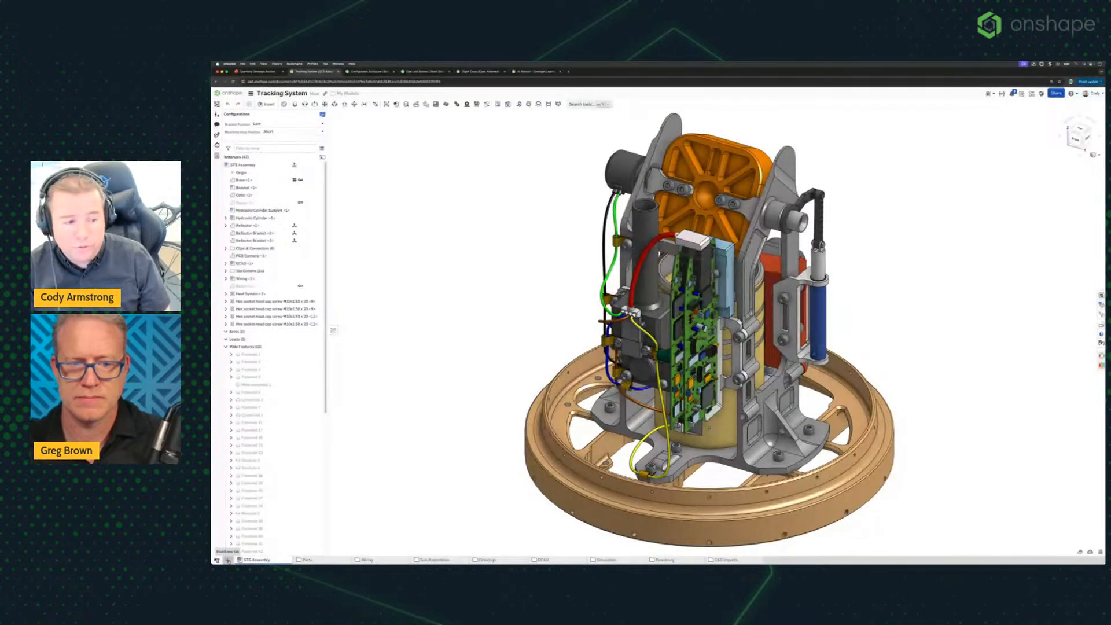
pyautogui.click(228, 560)
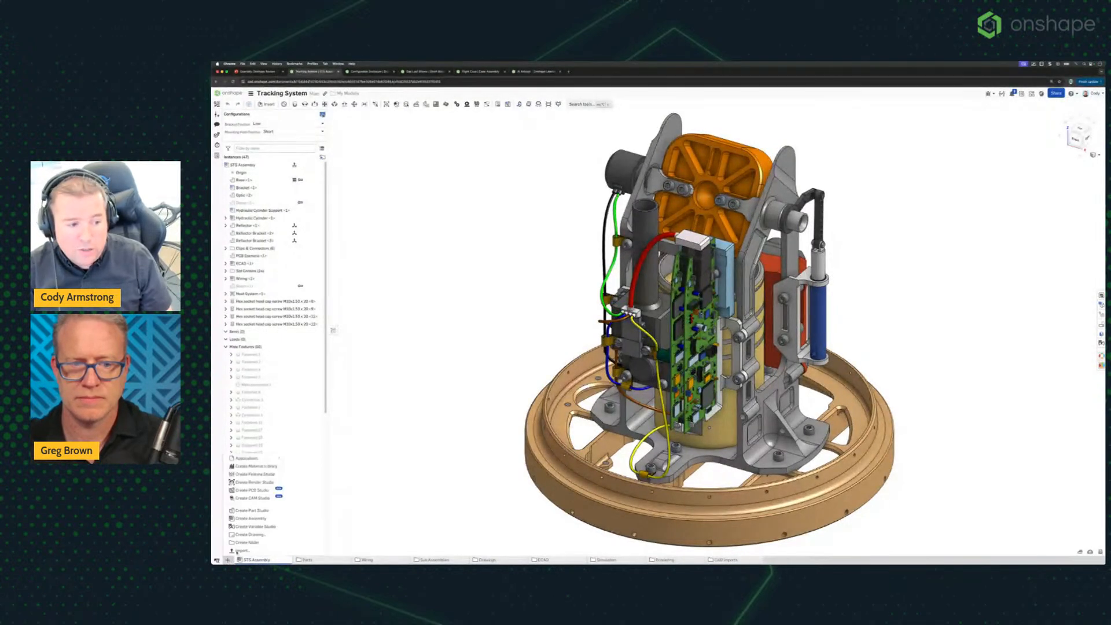
pyautogui.click(264, 499)
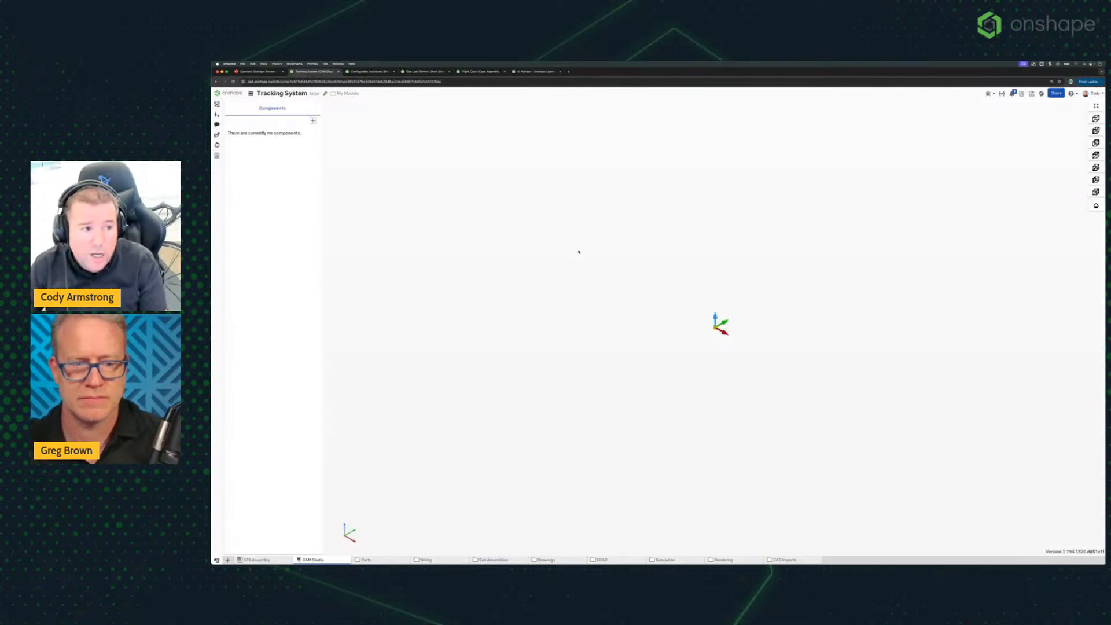
# Add the Reflector part from the current document as a component of the CAM Studio
pyautogui.click(313, 121)
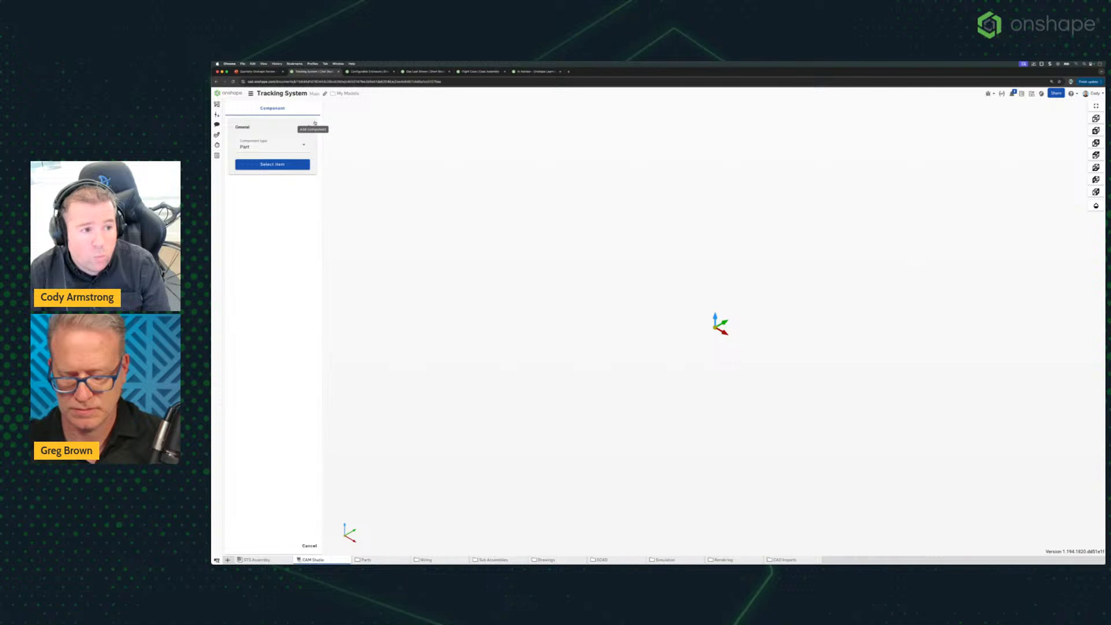
pyautogui.click(287, 165)
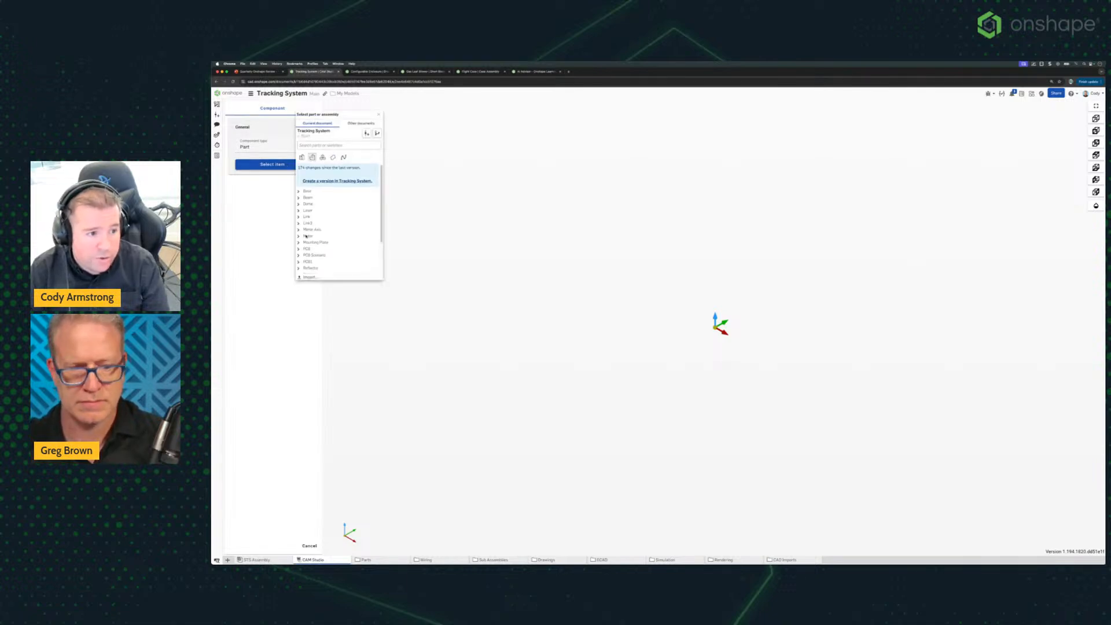
pyautogui.click(299, 266)
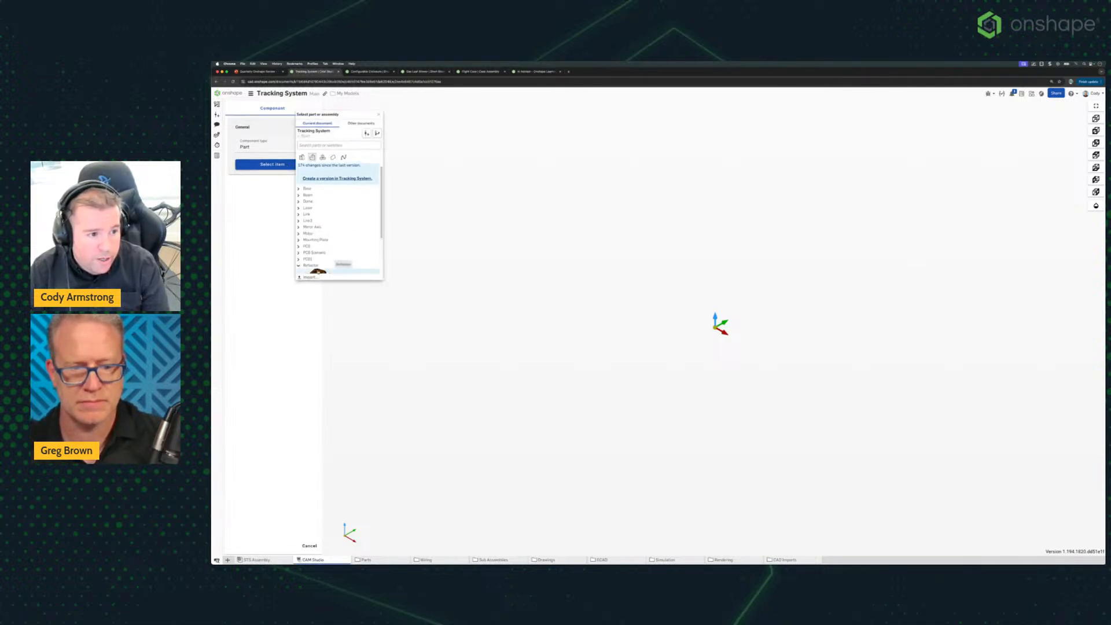
pyautogui.click(318, 270)
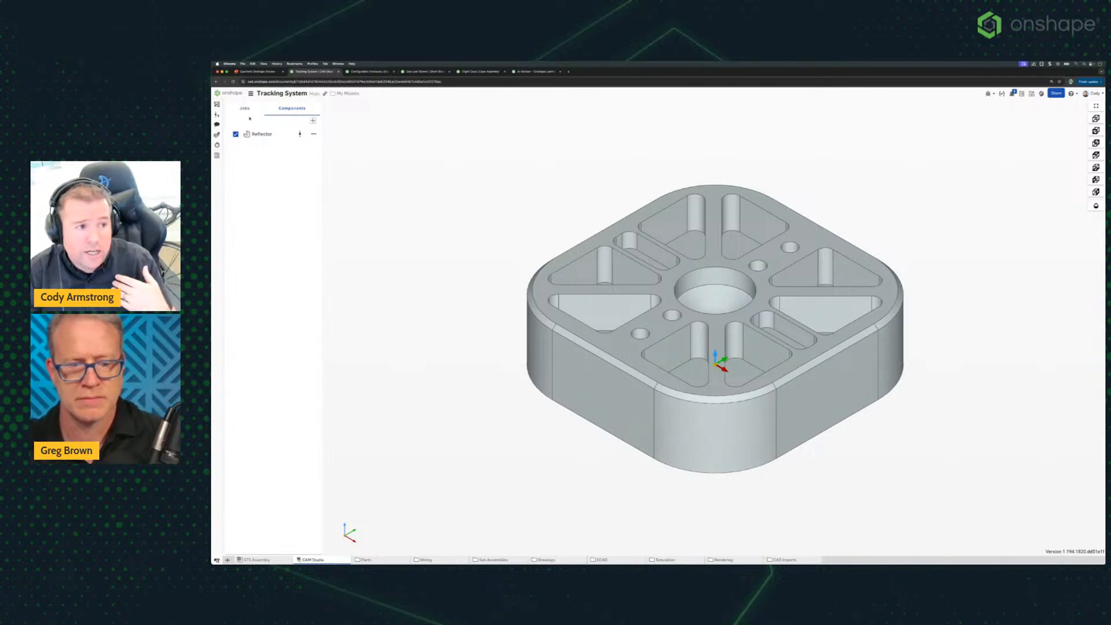
# Create a machining job that uses the Reflector body
pyautogui.click(251, 110)
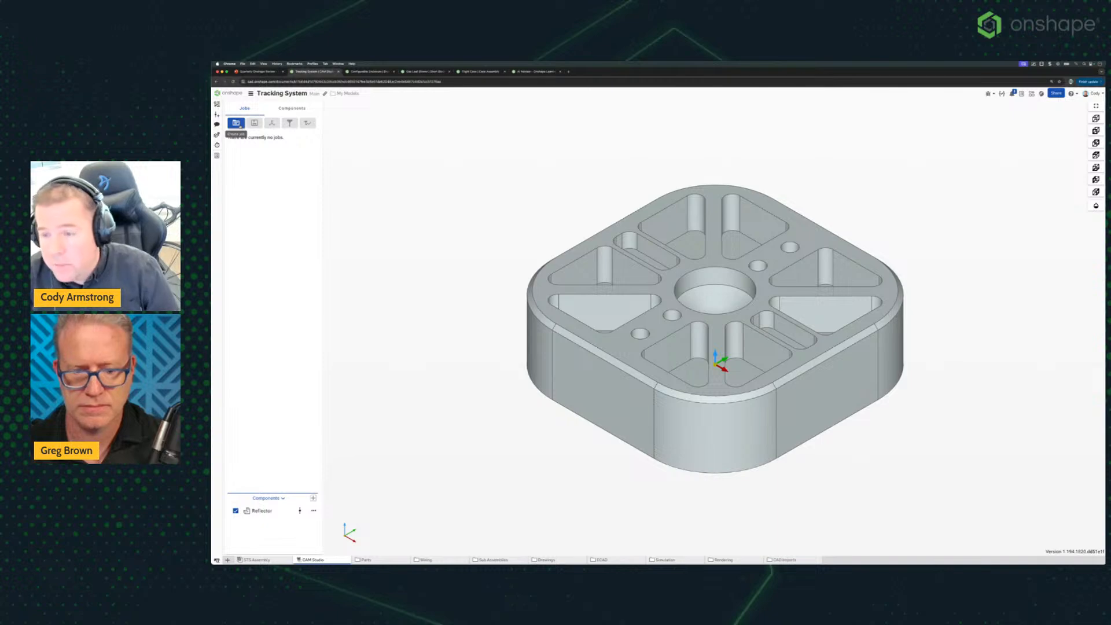
pyautogui.click(236, 123)
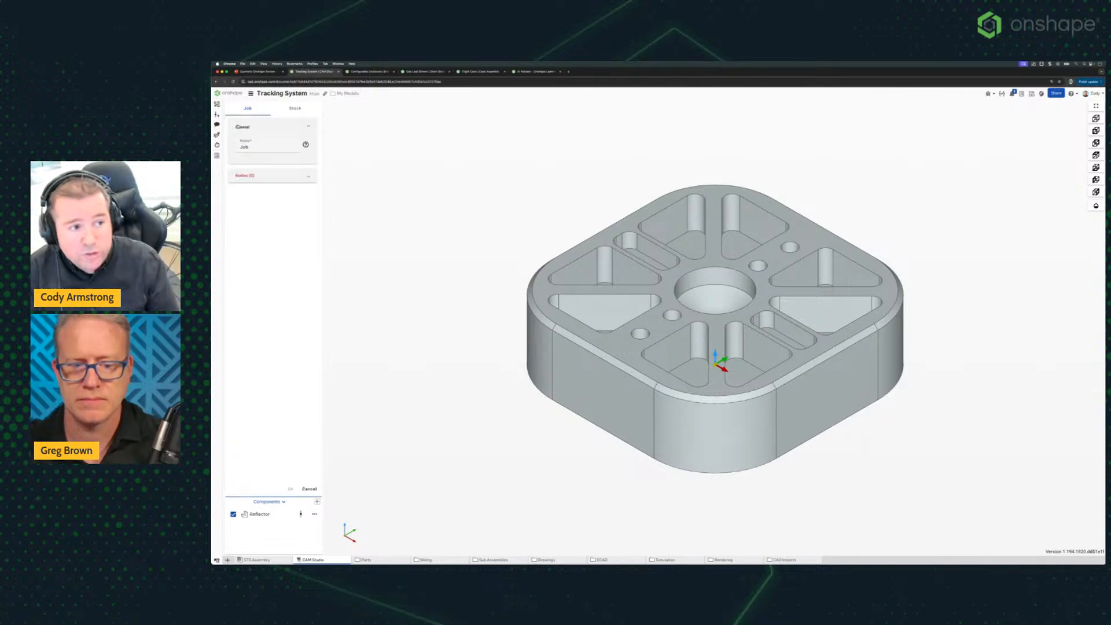
pyautogui.click(269, 175)
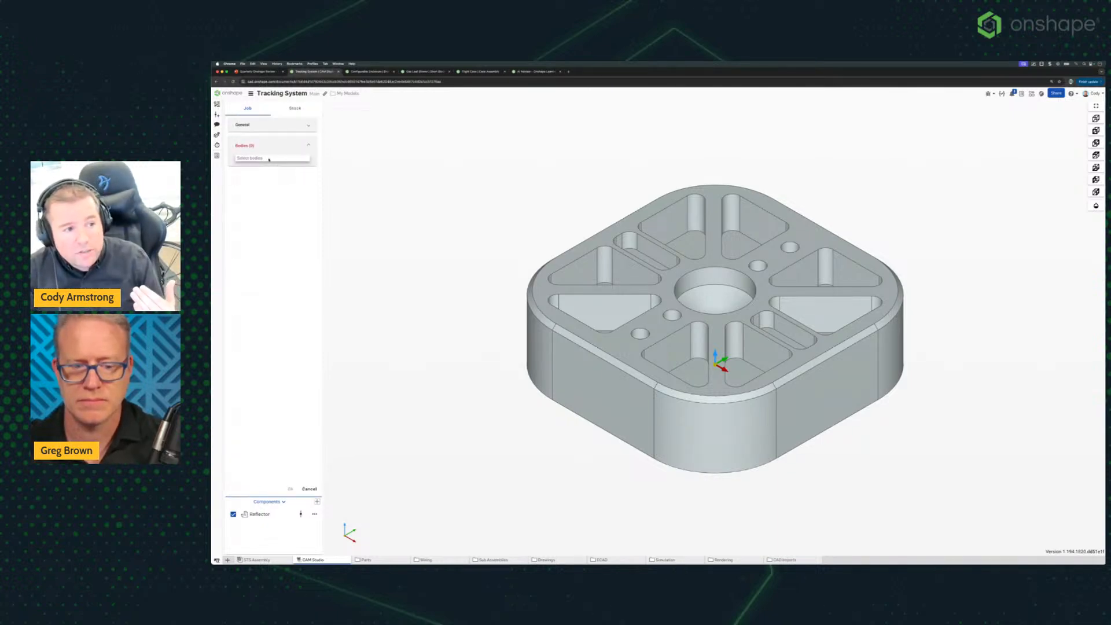
pyautogui.click(593, 279)
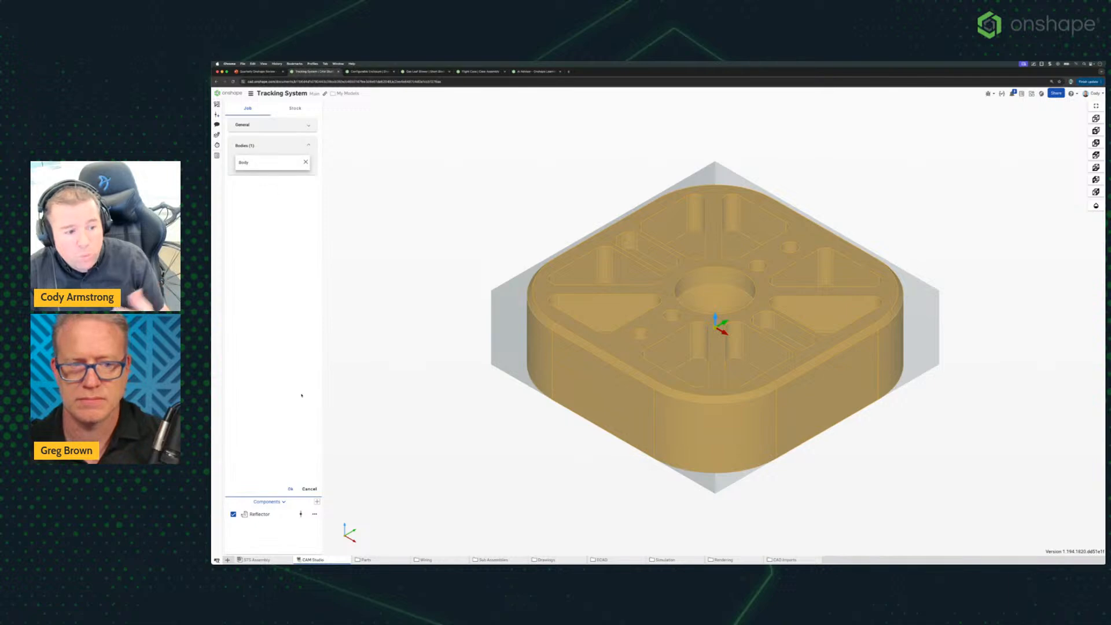
pyautogui.click(290, 488)
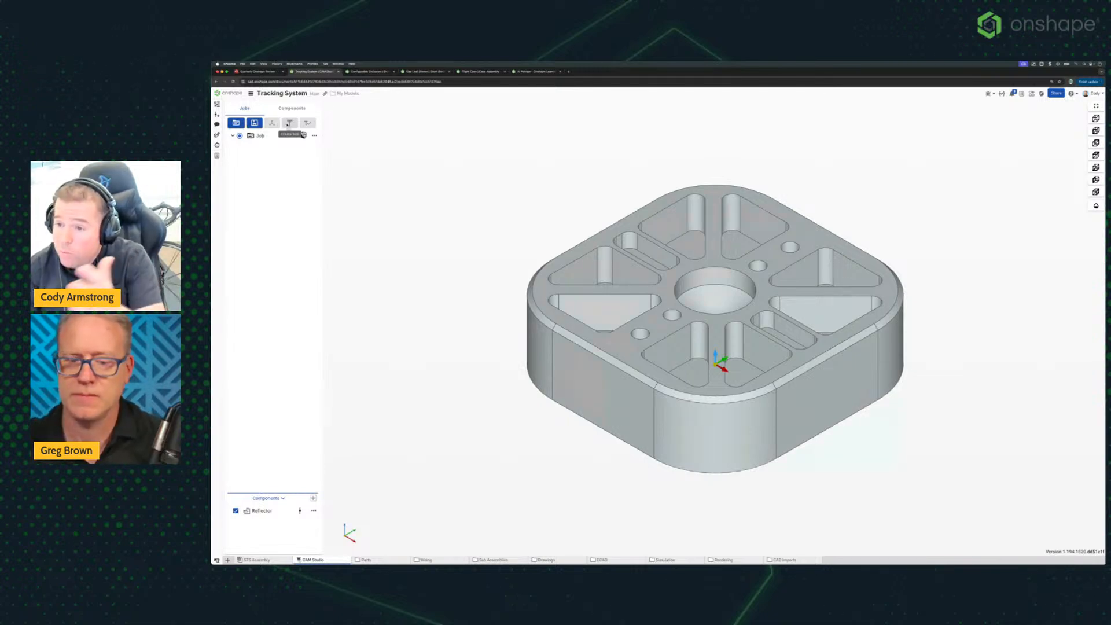
# Assign the 3-Axis Generic Milling - Fanuc machine to the job
pyautogui.click(253, 124)
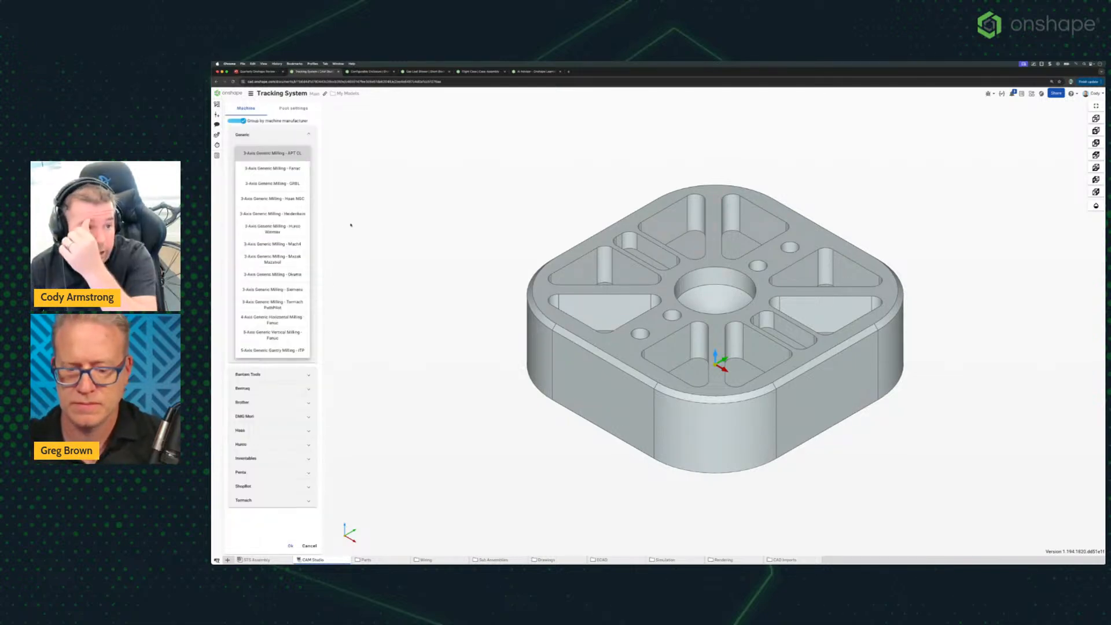
pyautogui.click(295, 172)
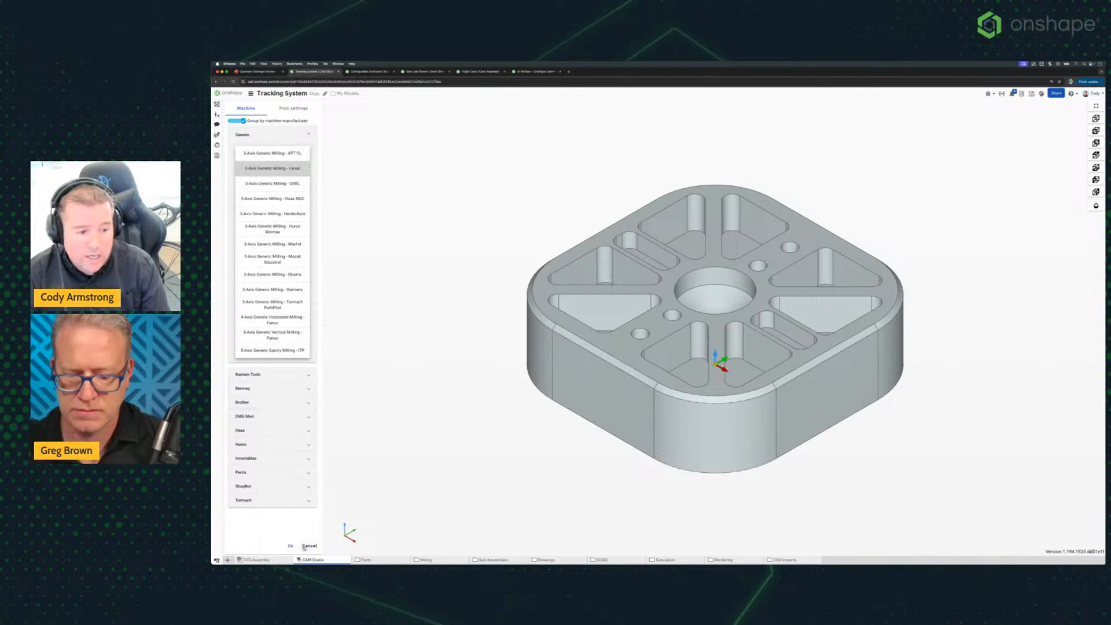
pyautogui.click(292, 546)
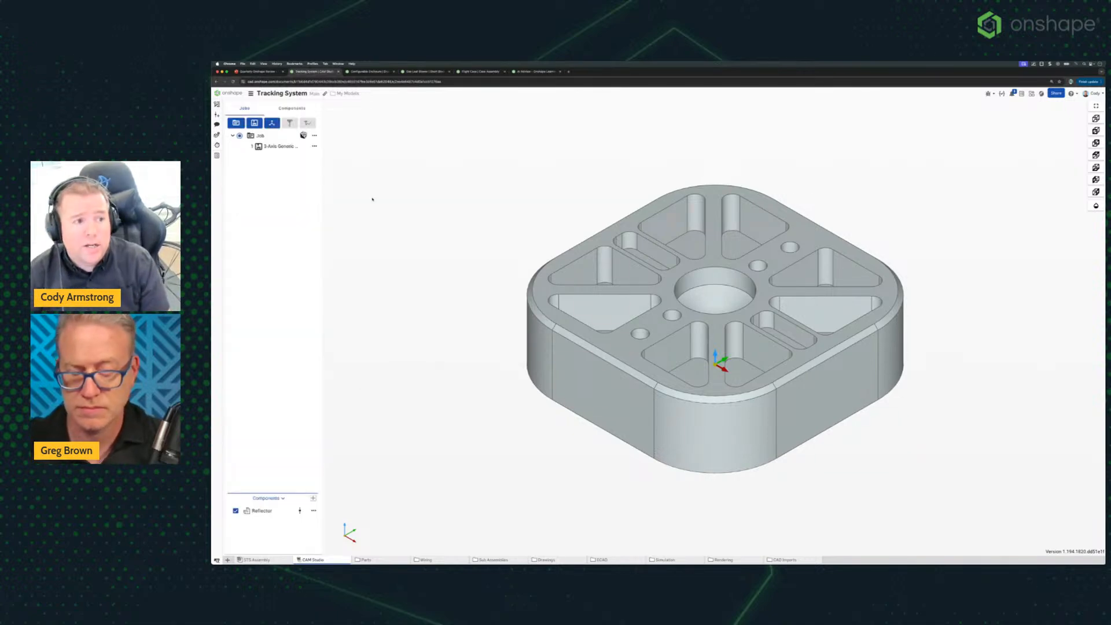
# Create a setup with position type Stock box point, placing the origin at the stock's top corner at minimum X and Y
pyautogui.click(272, 123)
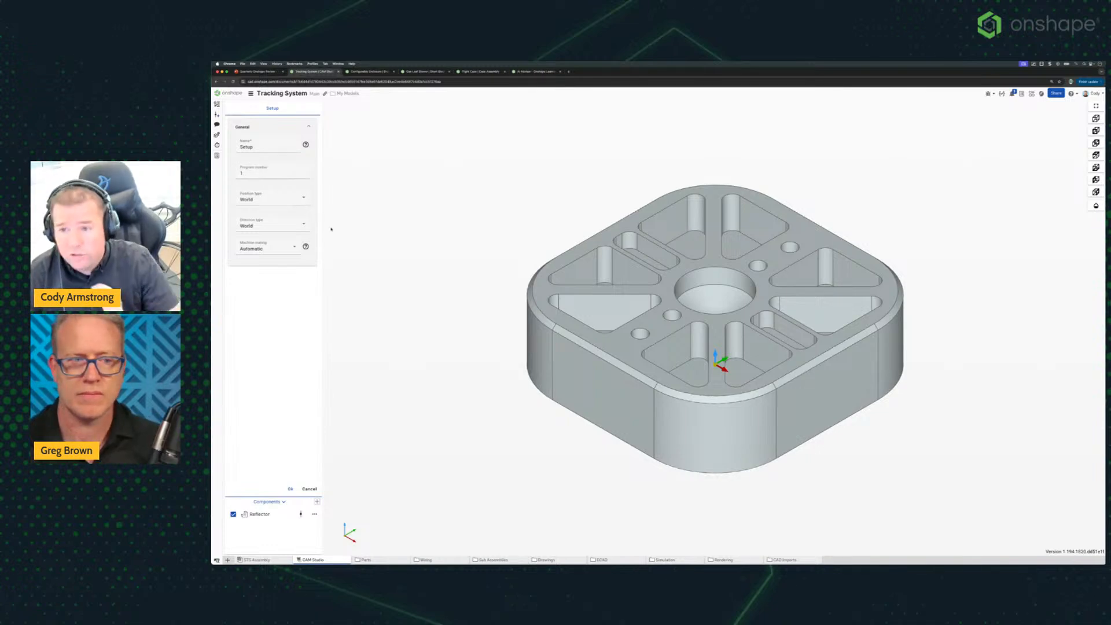
pyautogui.click(297, 198)
pyautogui.click(289, 239)
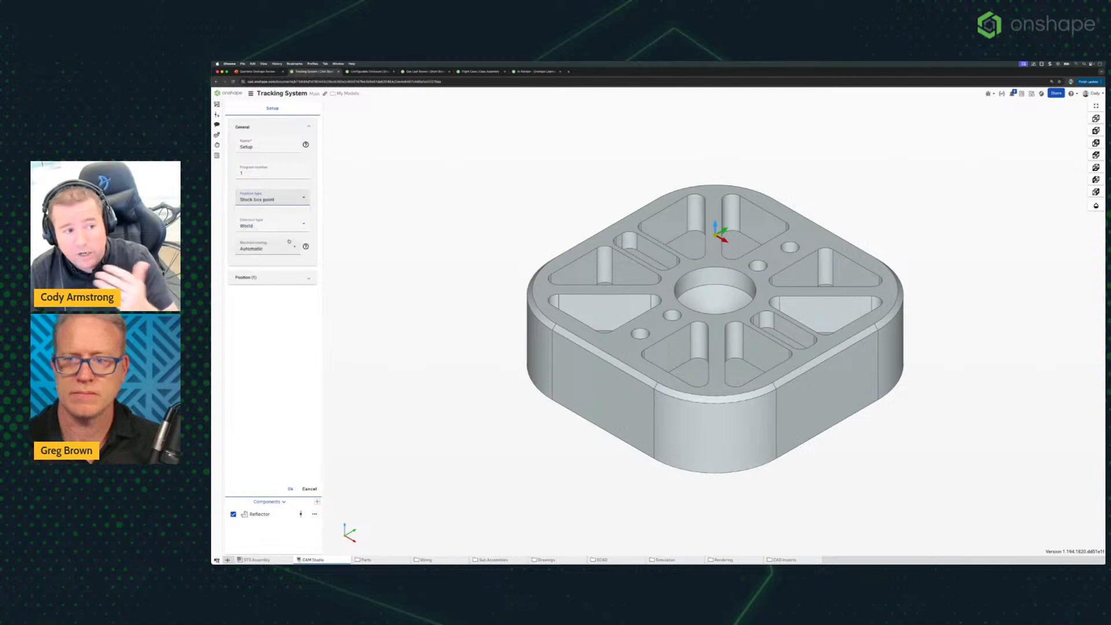
pyautogui.click(292, 277)
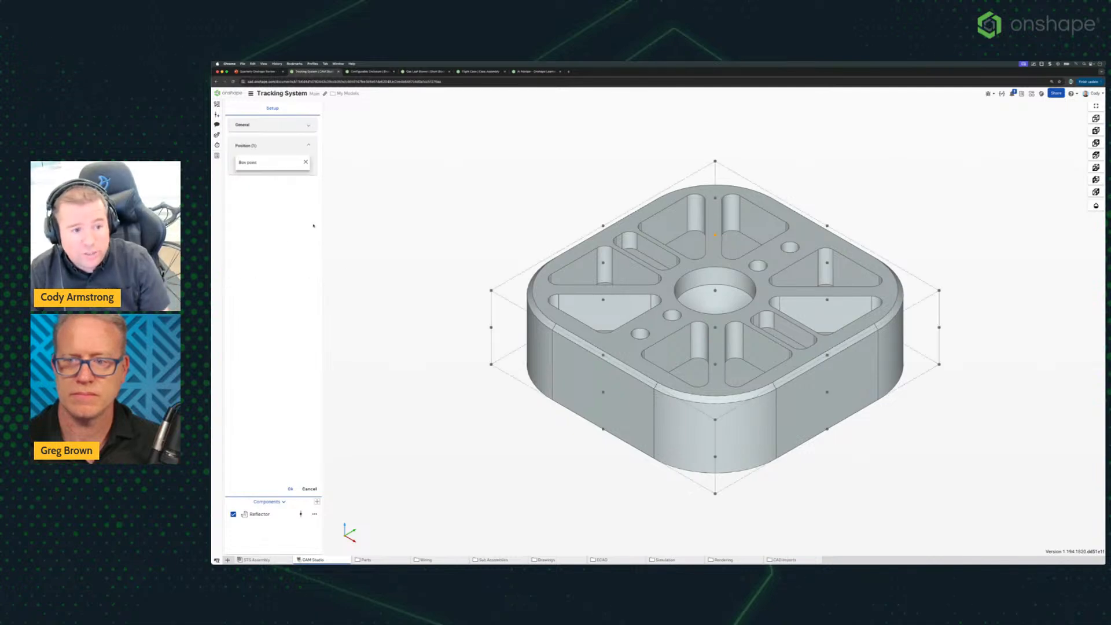
pyautogui.click(491, 289)
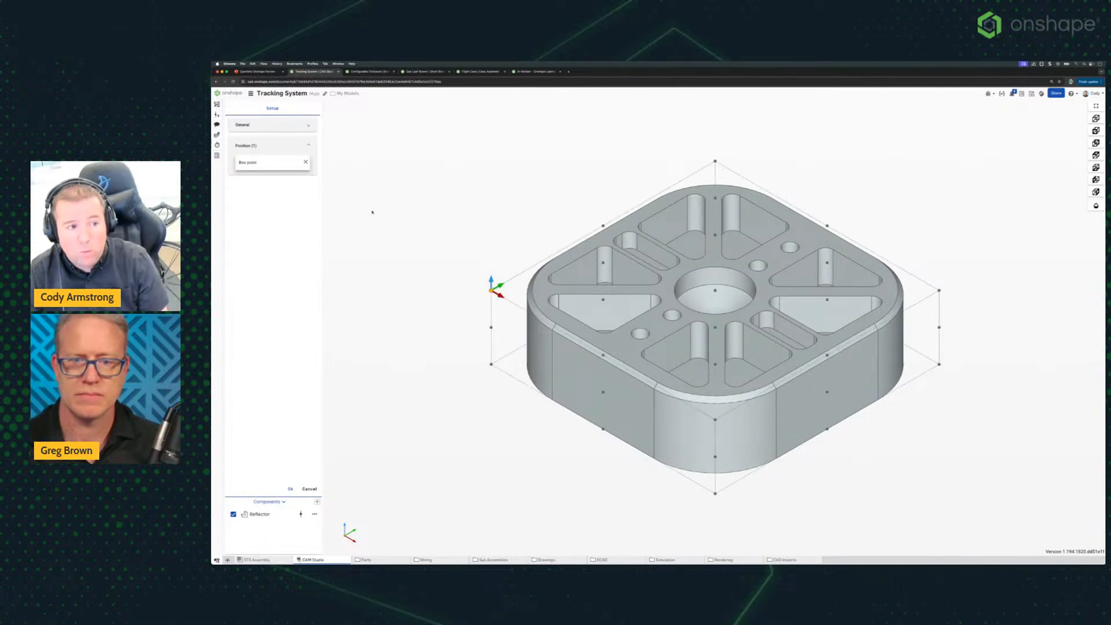
pyautogui.click(291, 490)
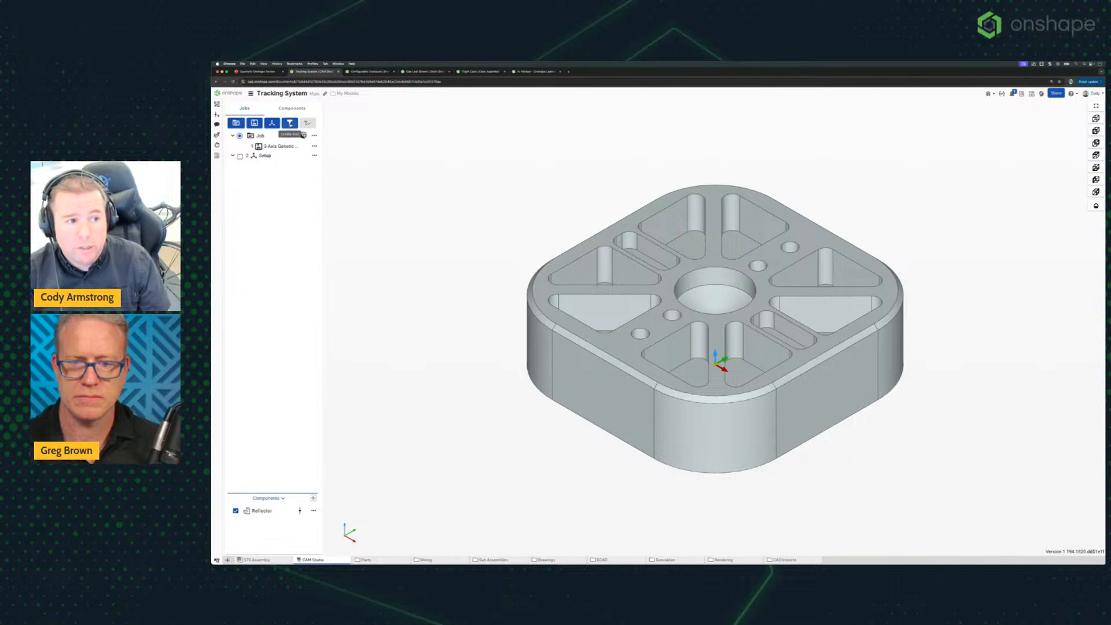
# Add the D10 end mill with 60 mm cutting length and 90 mm overall length from the tool library
pyautogui.click(303, 135)
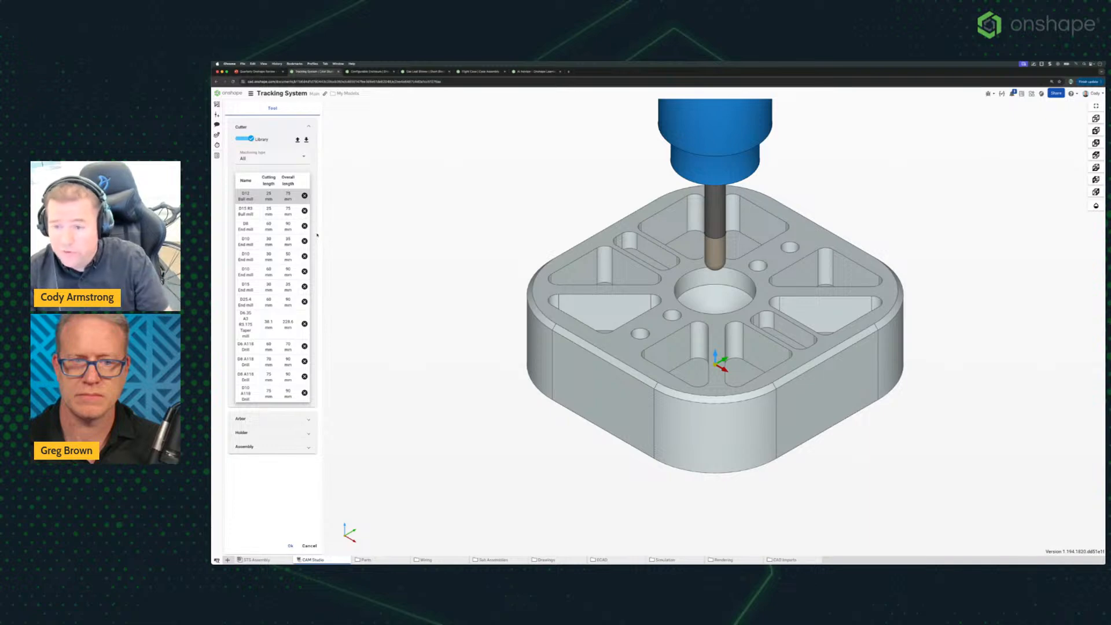
pyautogui.click(249, 138)
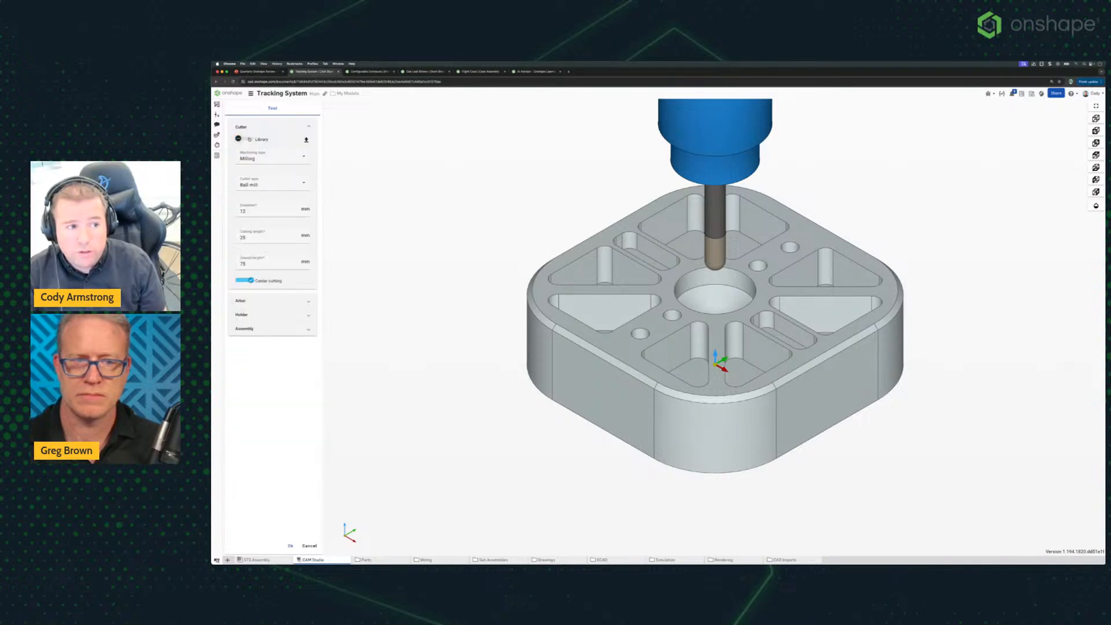
pyautogui.click(242, 139)
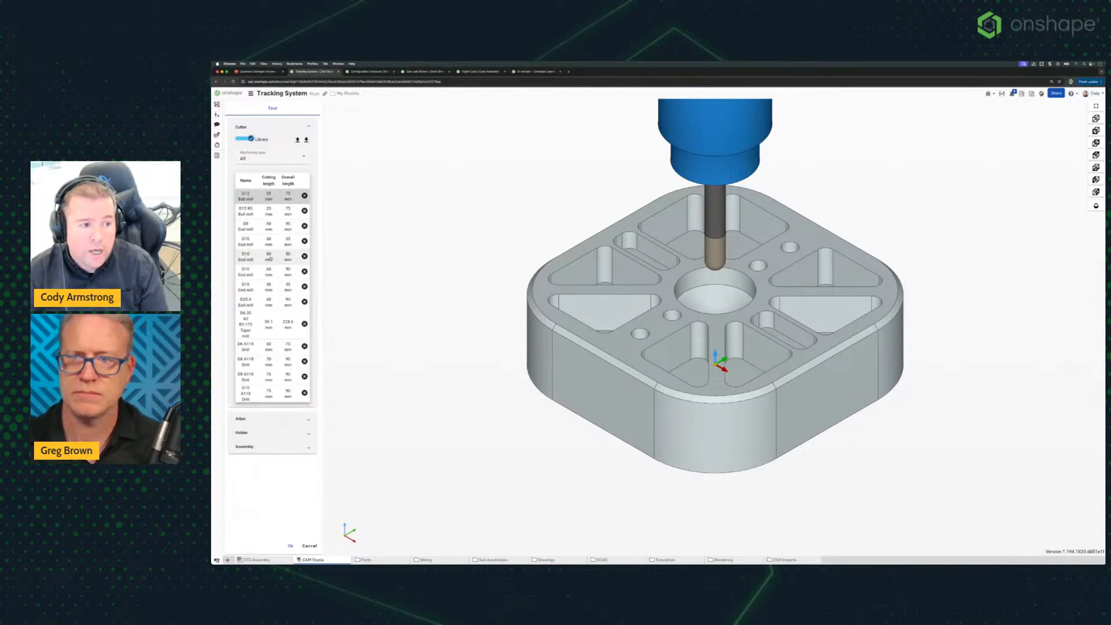
pyautogui.click(258, 272)
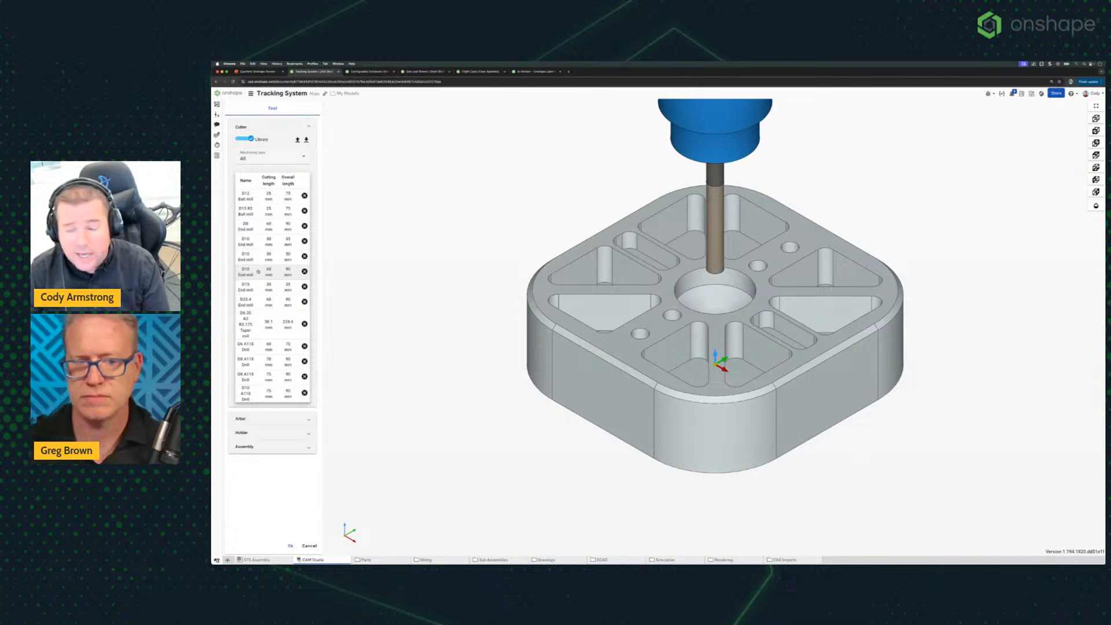
pyautogui.click(291, 545)
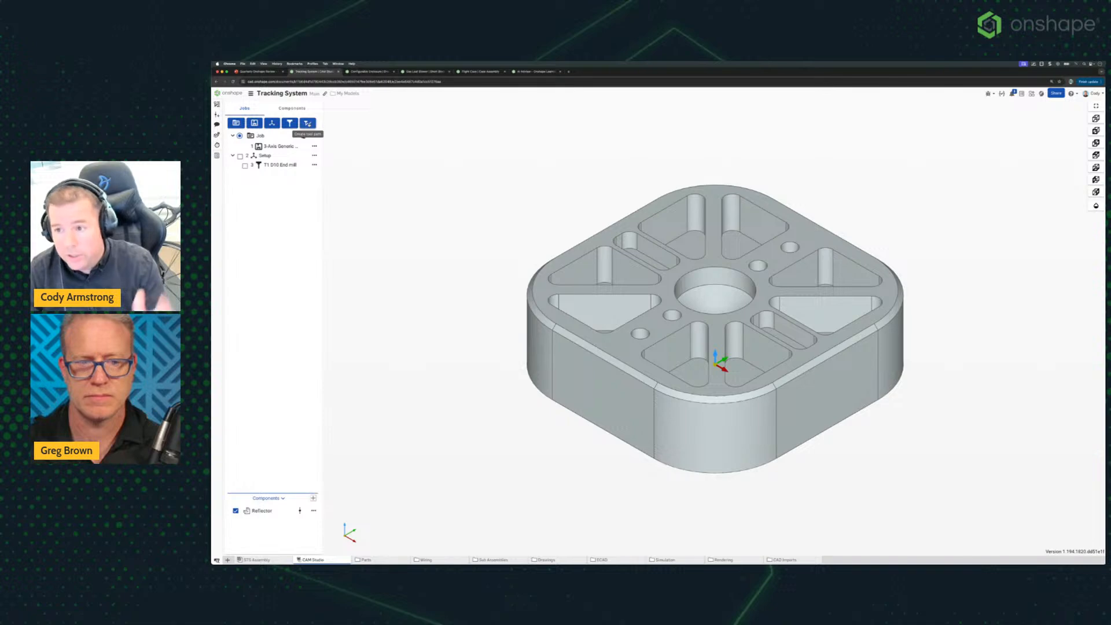
# Create a Rough tool path of type Bodies with the Offset cut pattern
pyautogui.click(308, 123)
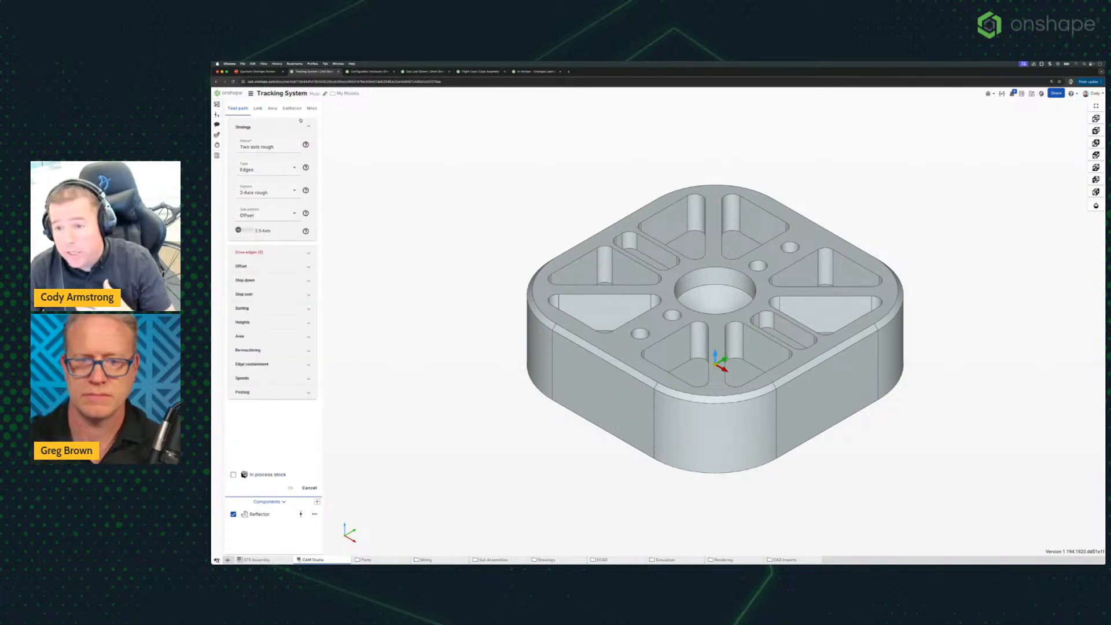
pyautogui.click(292, 170)
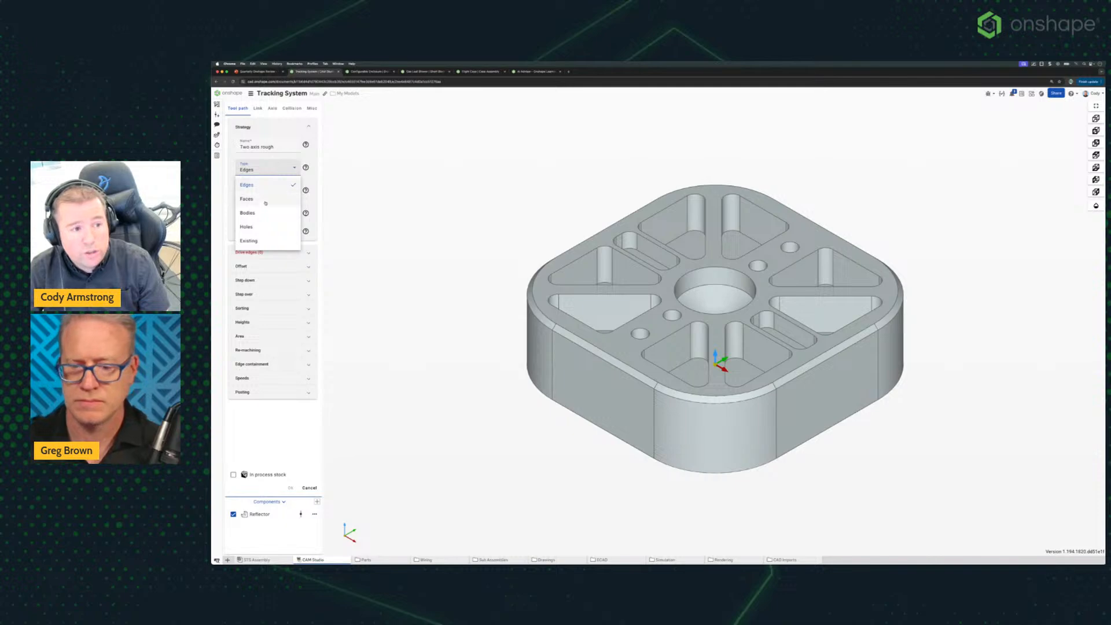
pyautogui.click(262, 214)
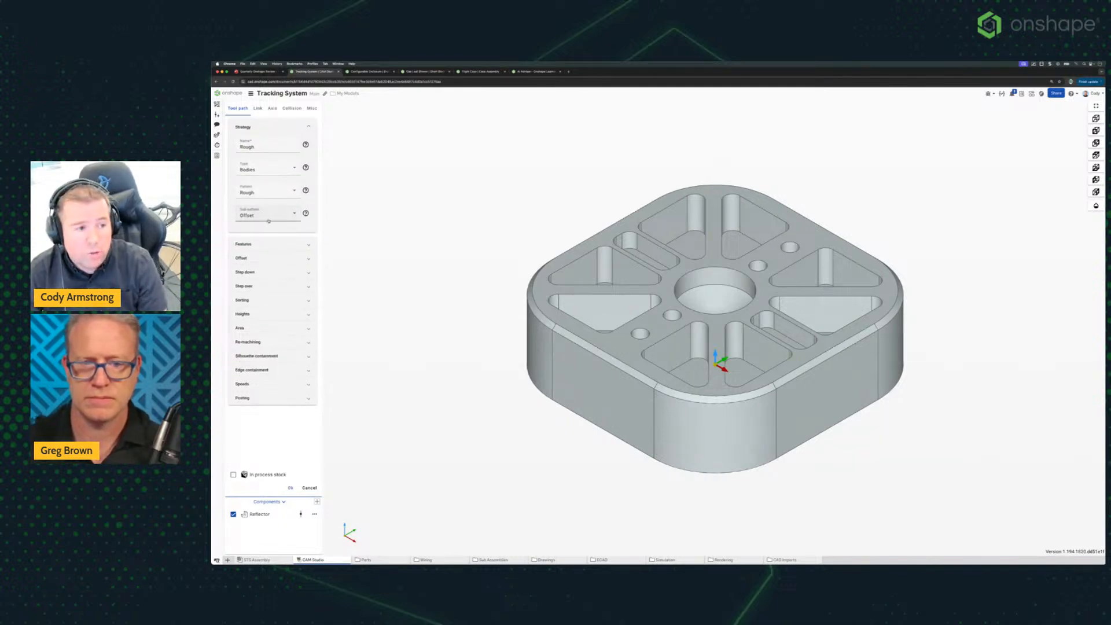
pyautogui.click(290, 488)
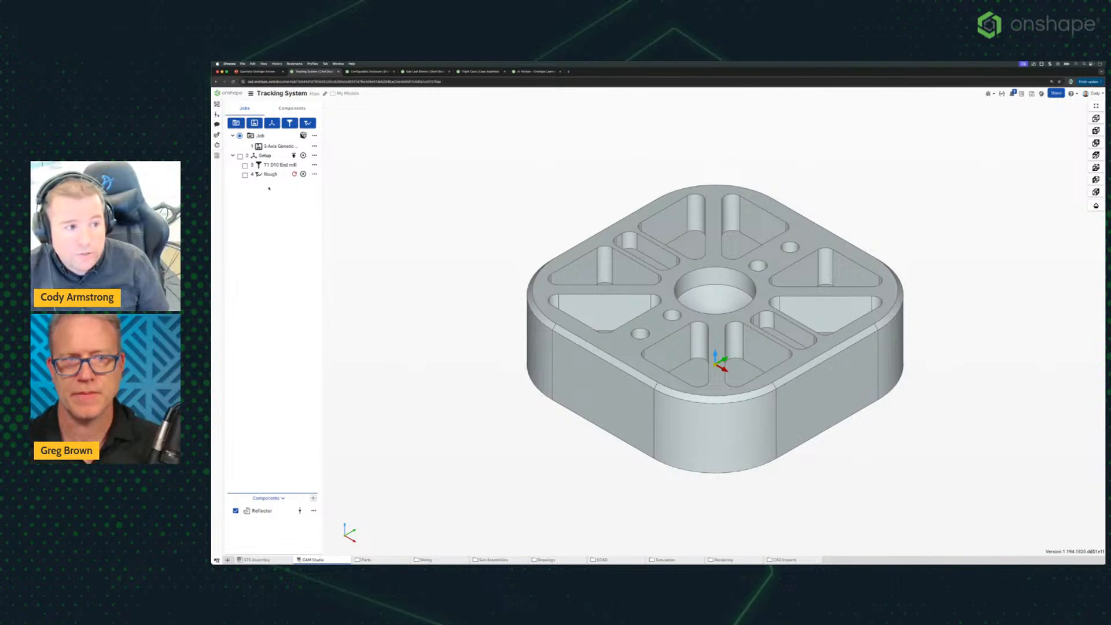
# Display the Rough tool path on the Reflector and play its back plot at maximum speed, closing the playback at the end
pyautogui.click(244, 174)
pyautogui.moveTo(496, 192)
pyautogui.mouseDown(button='right')
pyautogui.moveTo(508, 183)
pyautogui.moveTo(489, 185)
pyautogui.mouseUp(button='right')
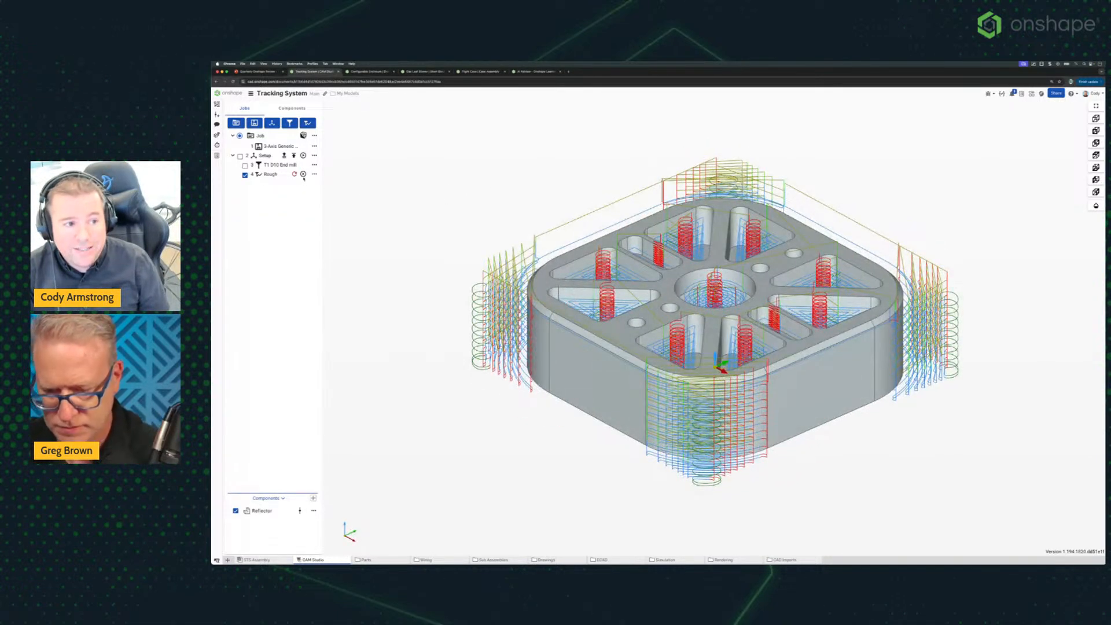
pyautogui.click(302, 173)
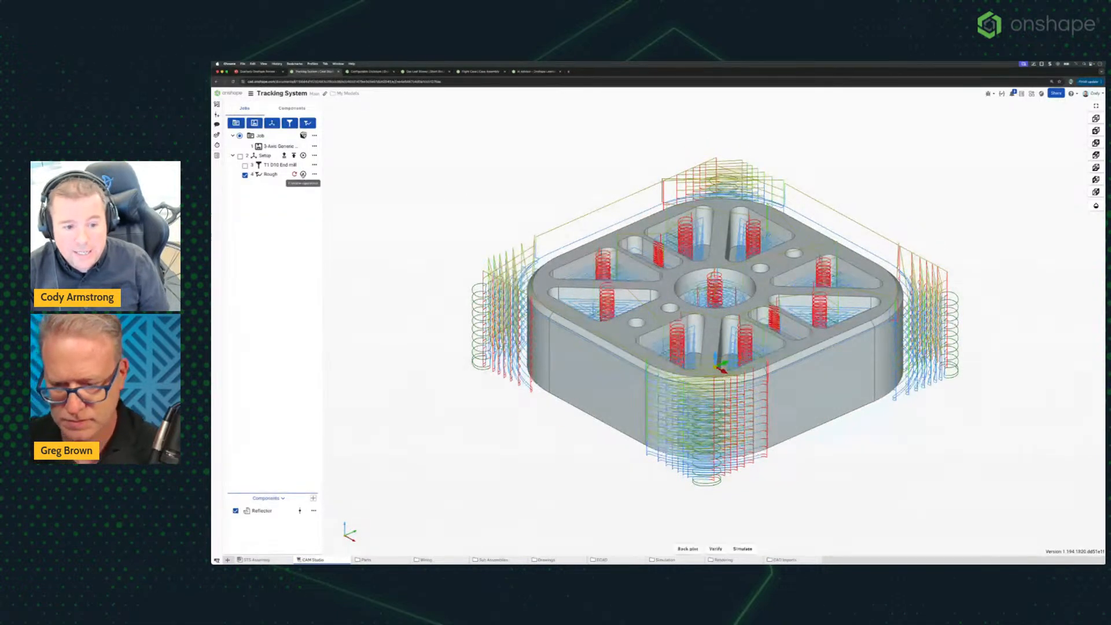
pyautogui.click(697, 549)
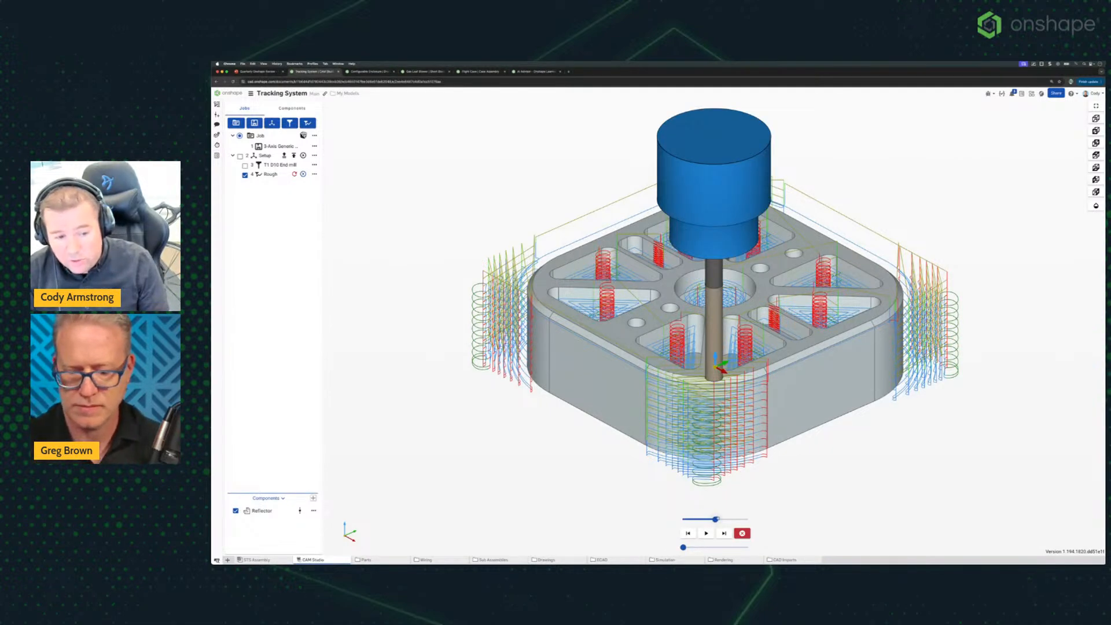
pyautogui.moveTo(715, 519); pyautogui.dragTo(746, 519)
pyautogui.click(706, 532)
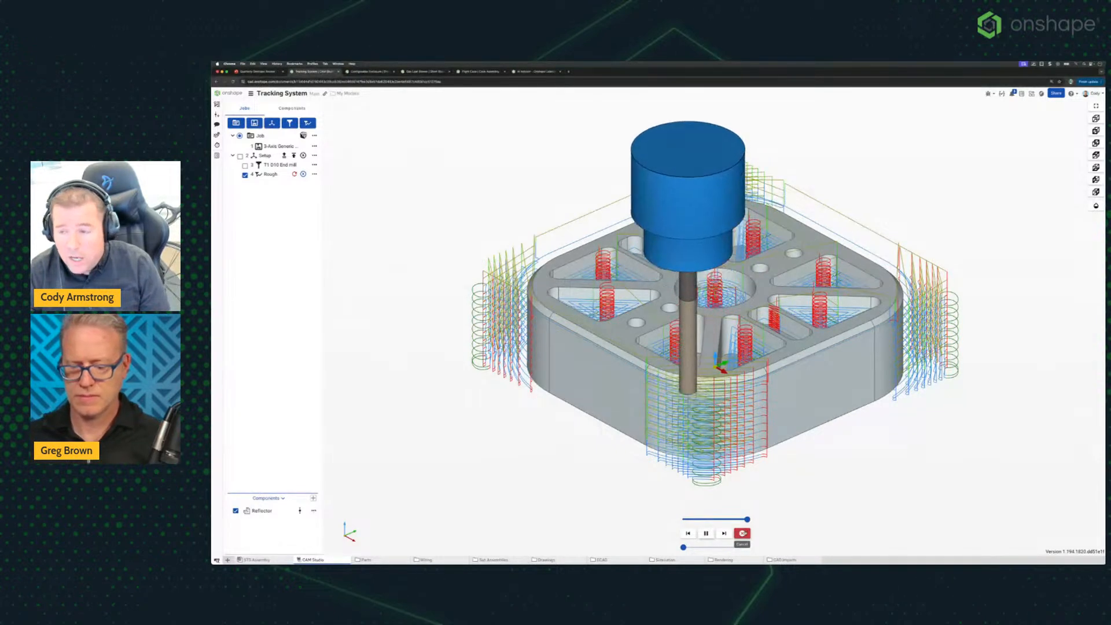
pyautogui.click(742, 532)
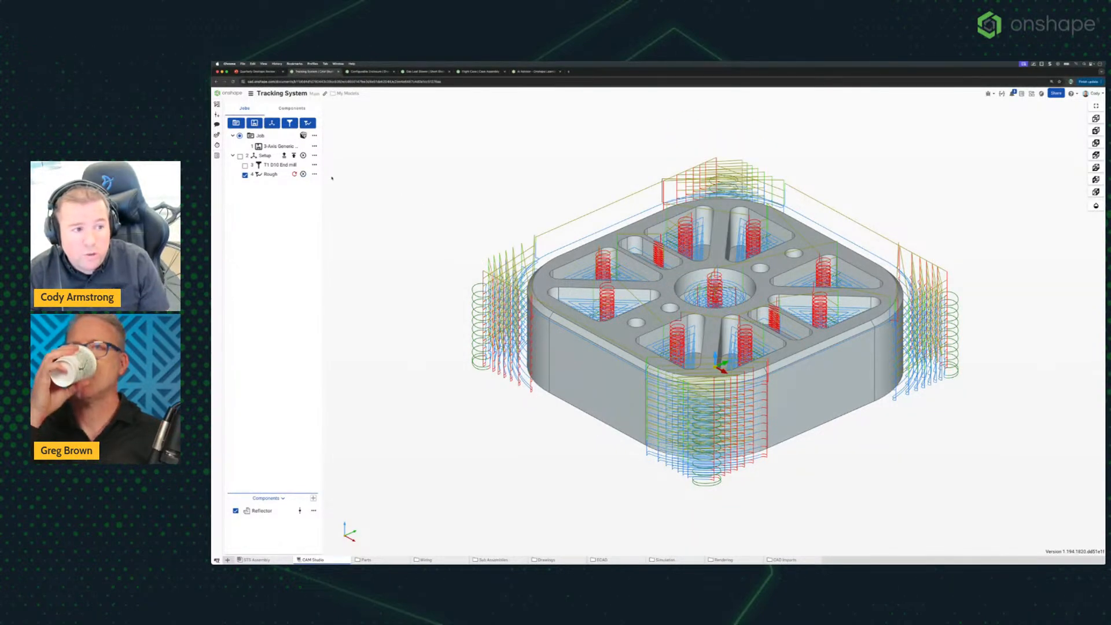
# Verify the Rough tool path's material removal on the stock at increased playback speed, closing the verification at the end
pyautogui.click(303, 174)
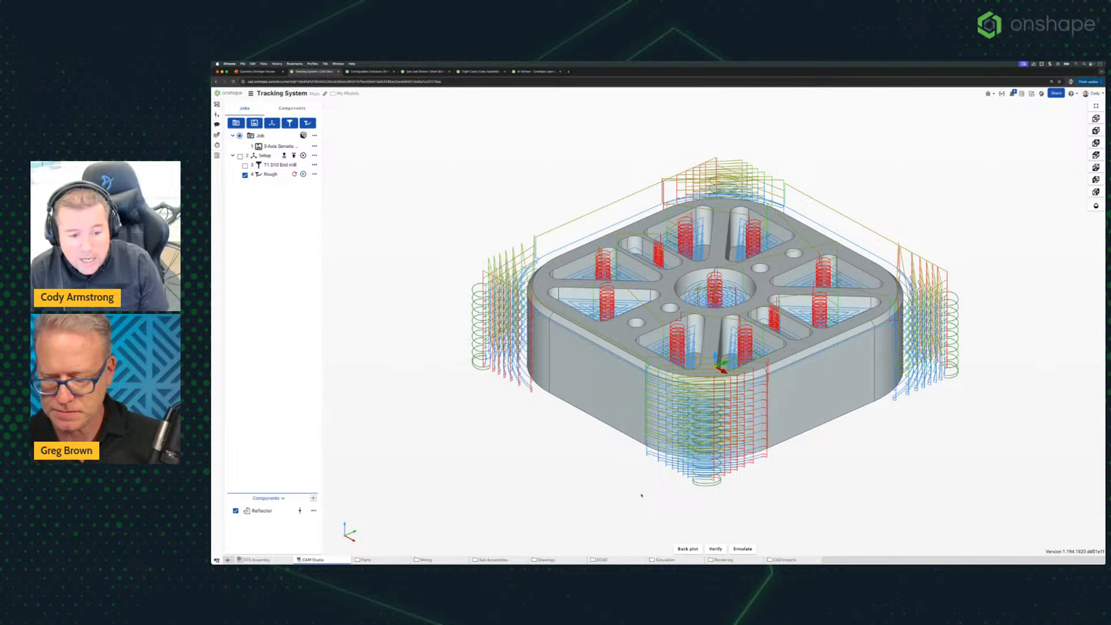
pyautogui.click(715, 548)
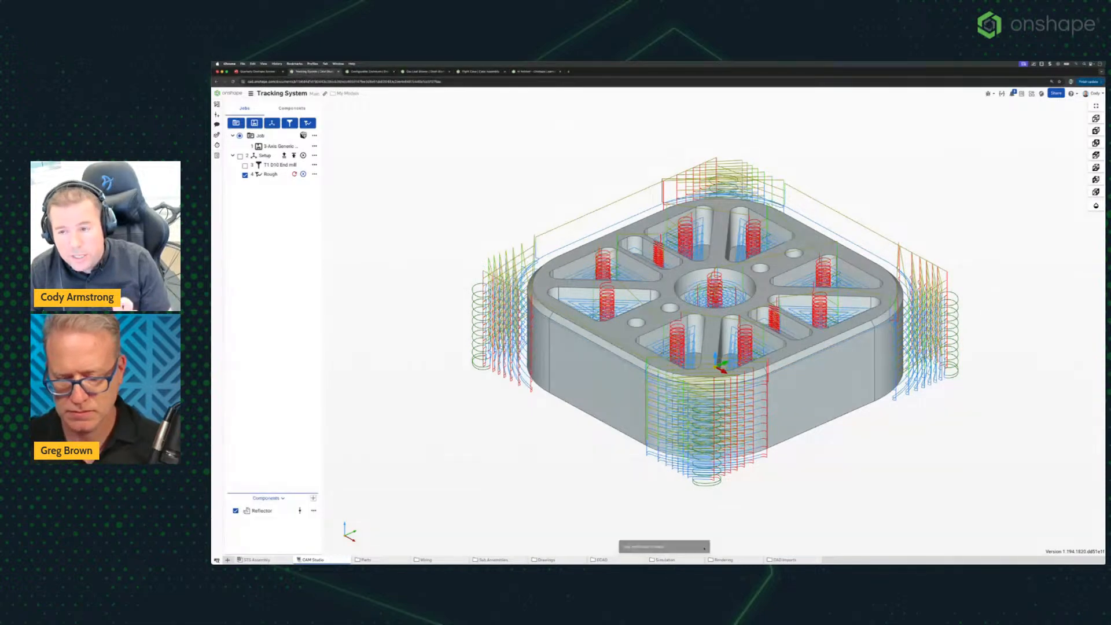
pyautogui.click(702, 547)
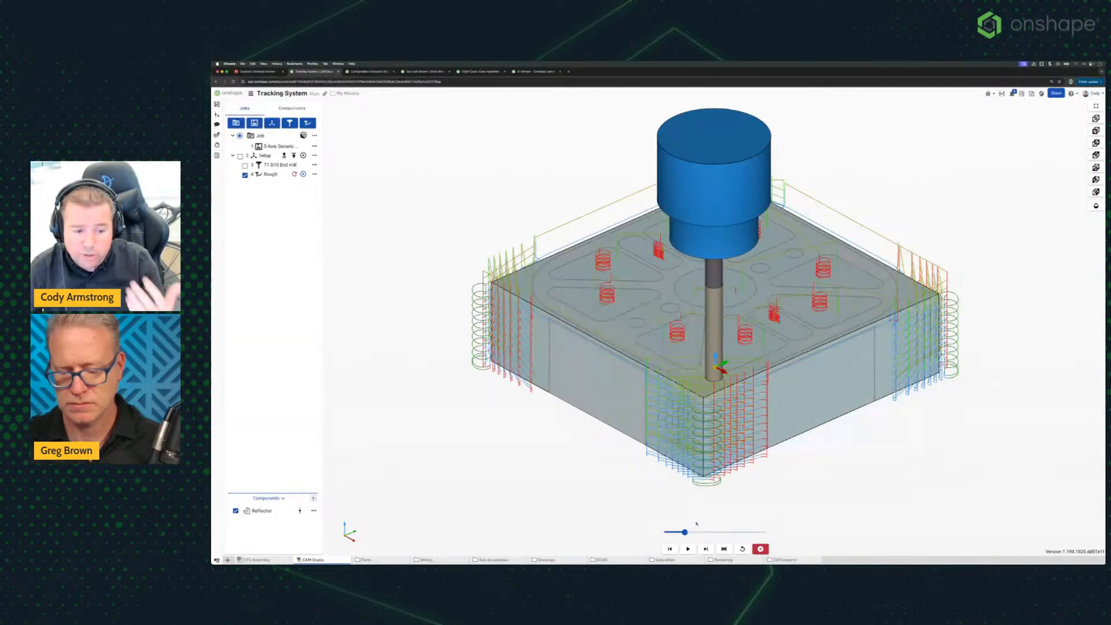
pyautogui.moveTo(686, 531); pyautogui.dragTo(729, 531)
pyautogui.click(688, 549)
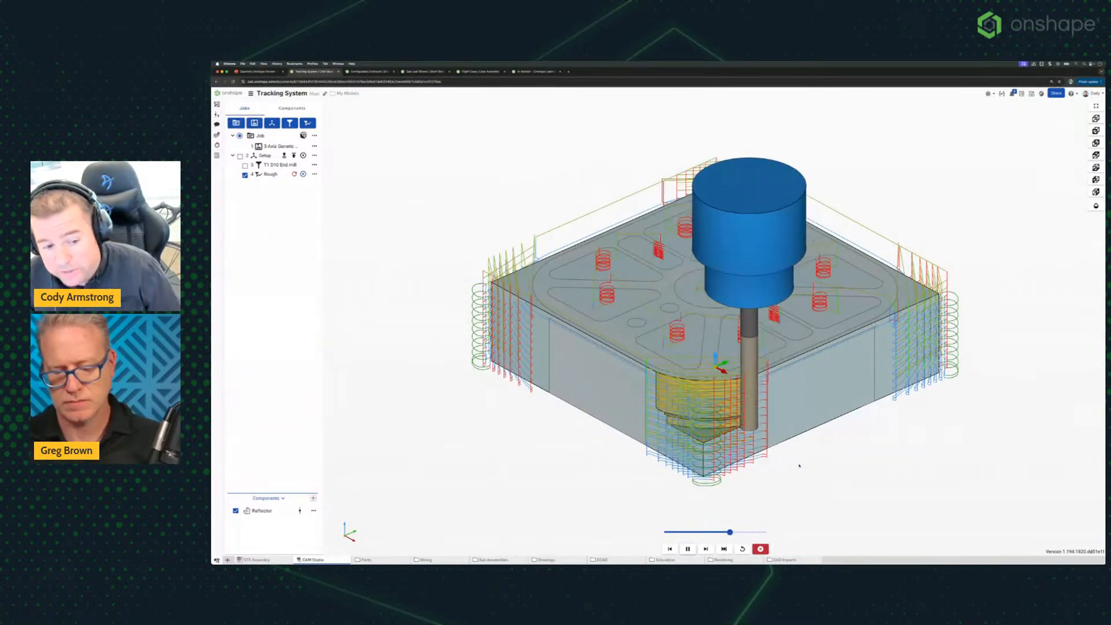
pyautogui.click(760, 549)
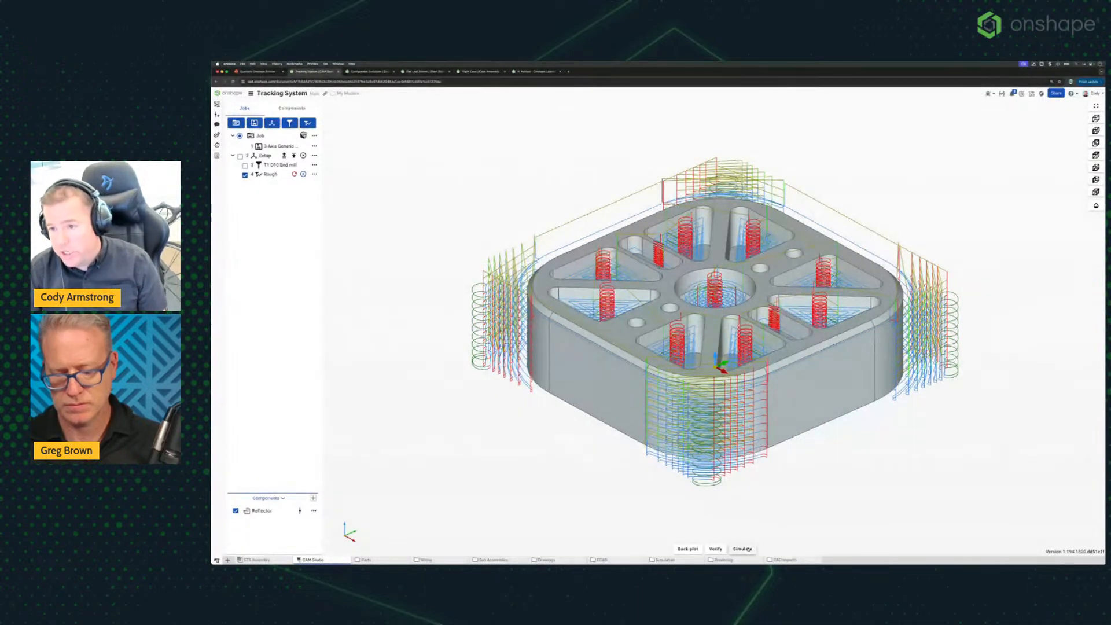
# Simulate the Rough tool path on the 3-axis machine at increased playback speed, viewing the table and stock up close, and close the simulation
pyautogui.click(742, 549)
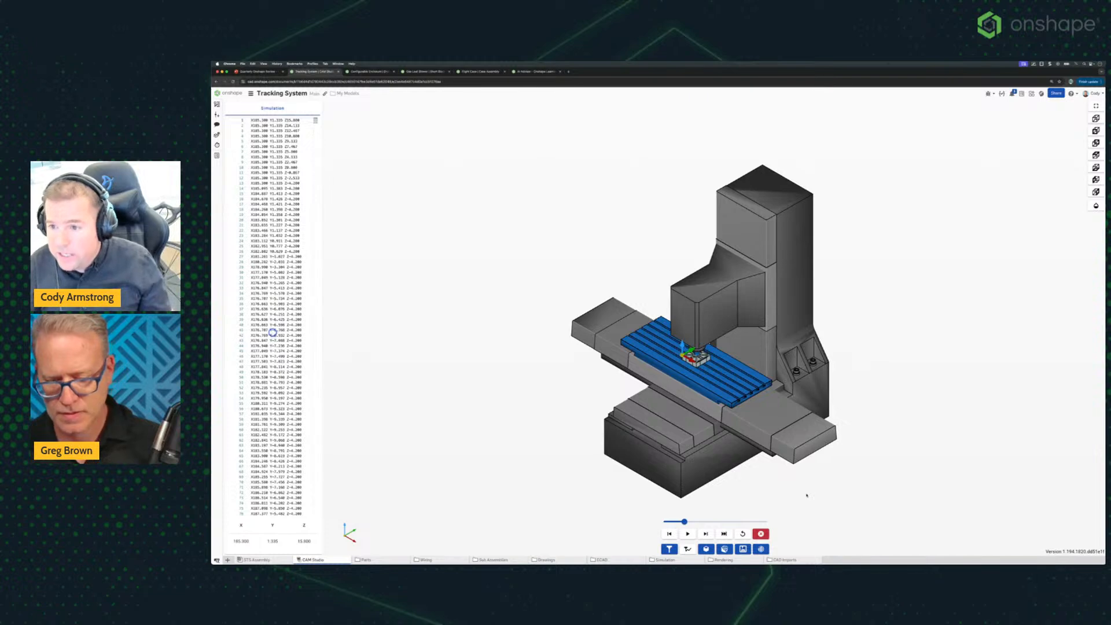
pyautogui.scroll(5, 759, 363)
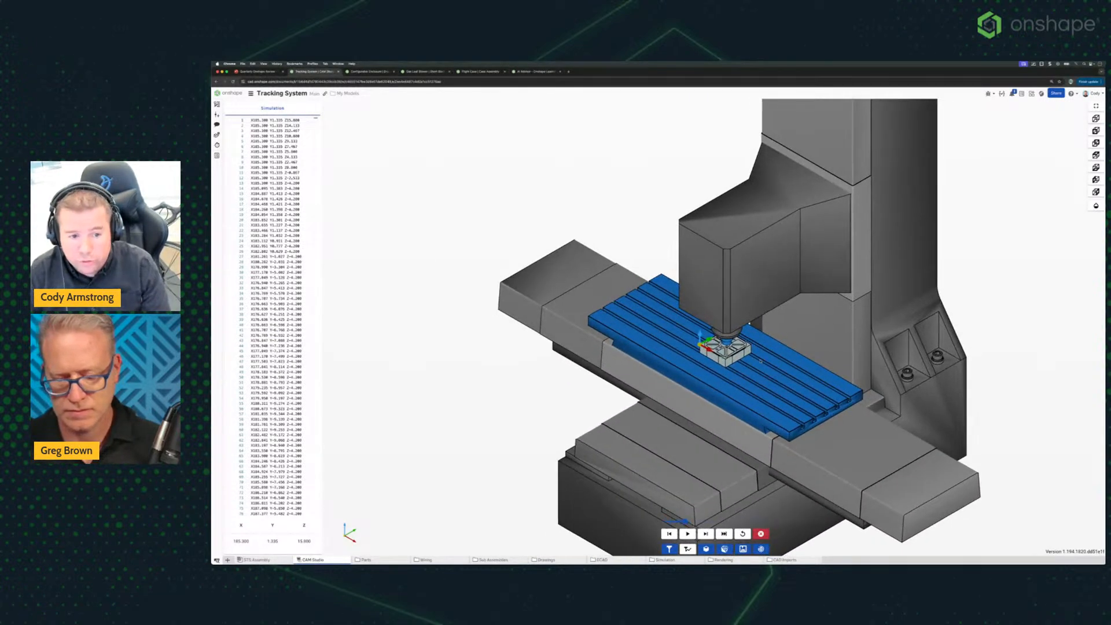
pyautogui.scroll(2, 758, 365)
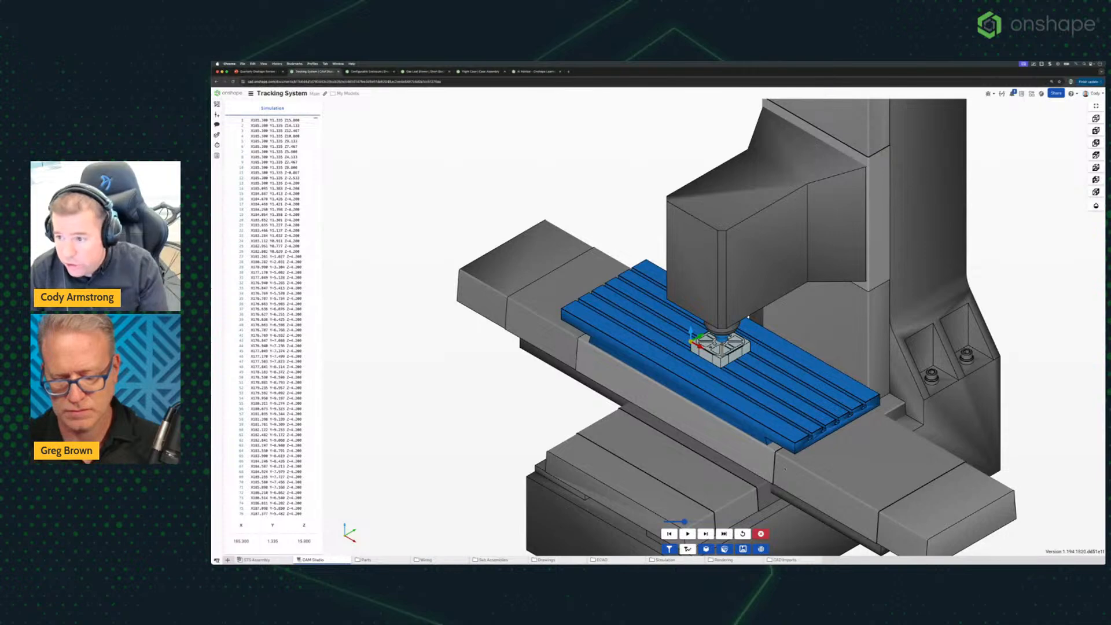
pyautogui.scroll(3, 729, 321)
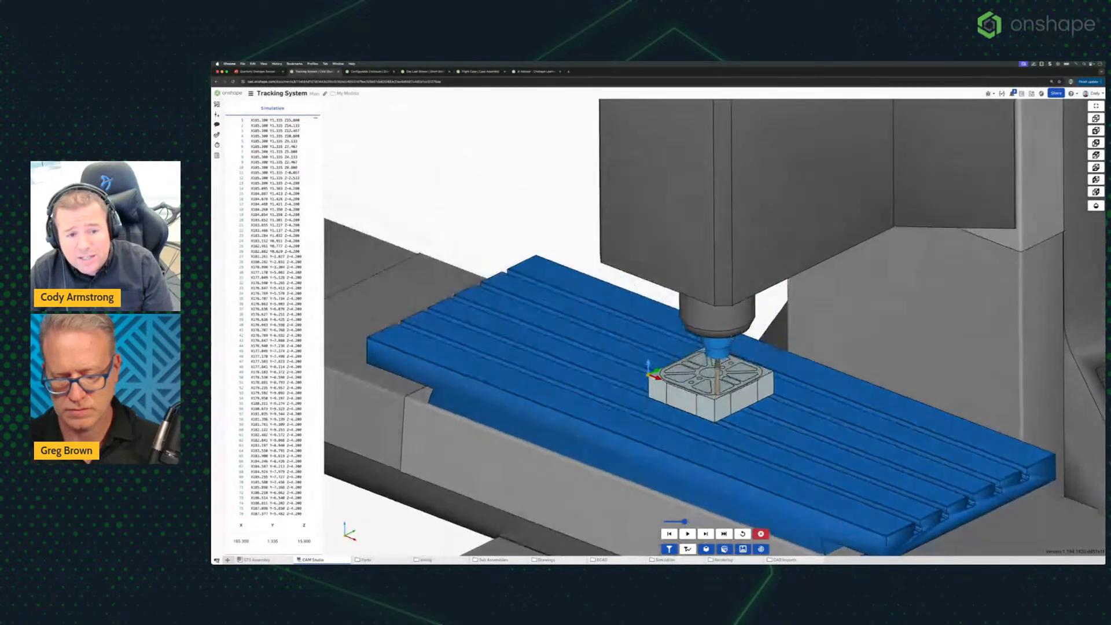
pyautogui.moveTo(732, 346); pyautogui.dragTo(732, 334, button='right')
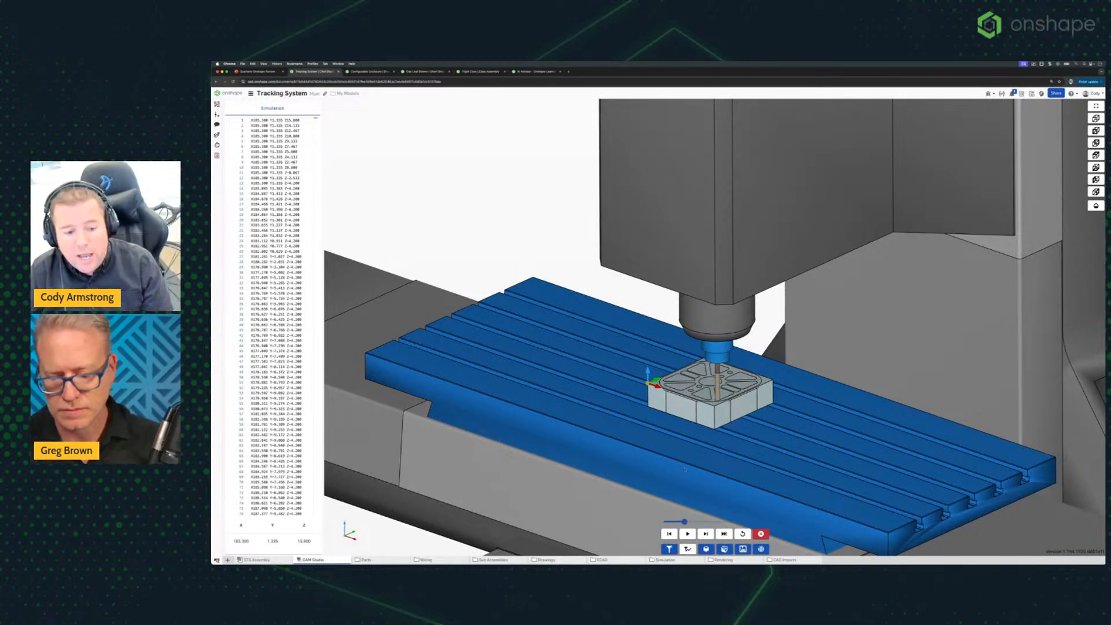
pyautogui.moveTo(684, 522); pyautogui.dragTo(703, 522)
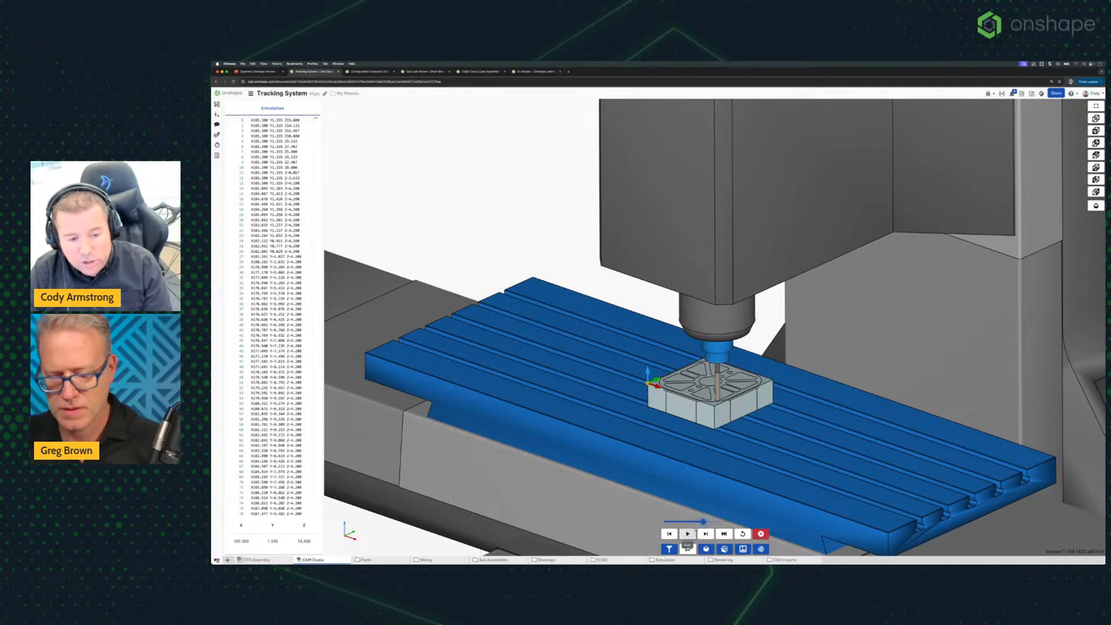
pyautogui.click(688, 533)
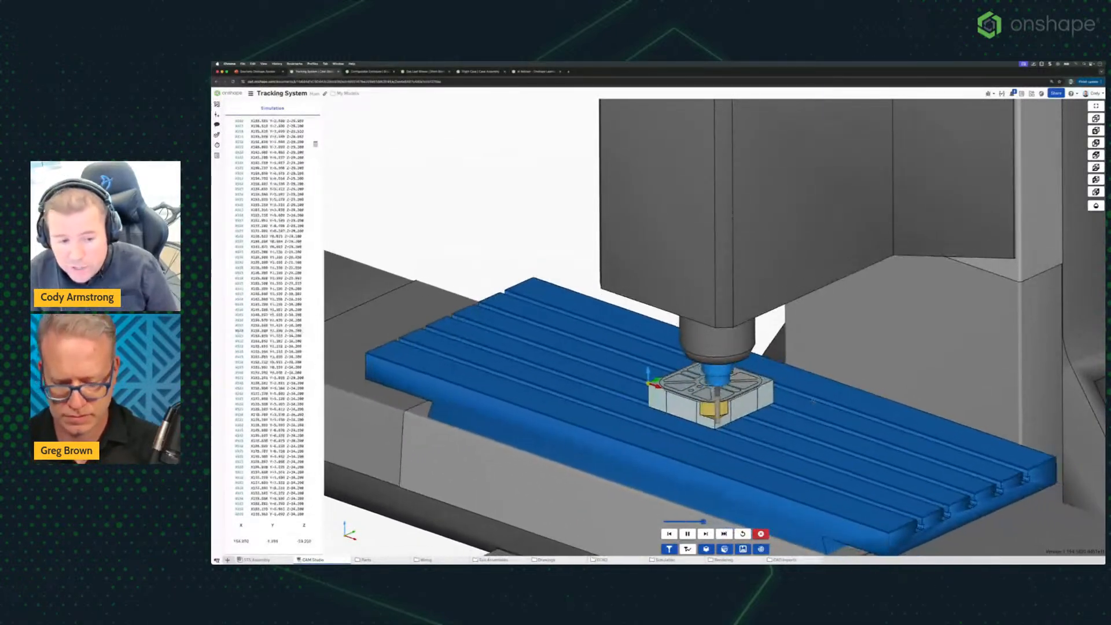
pyautogui.click(761, 533)
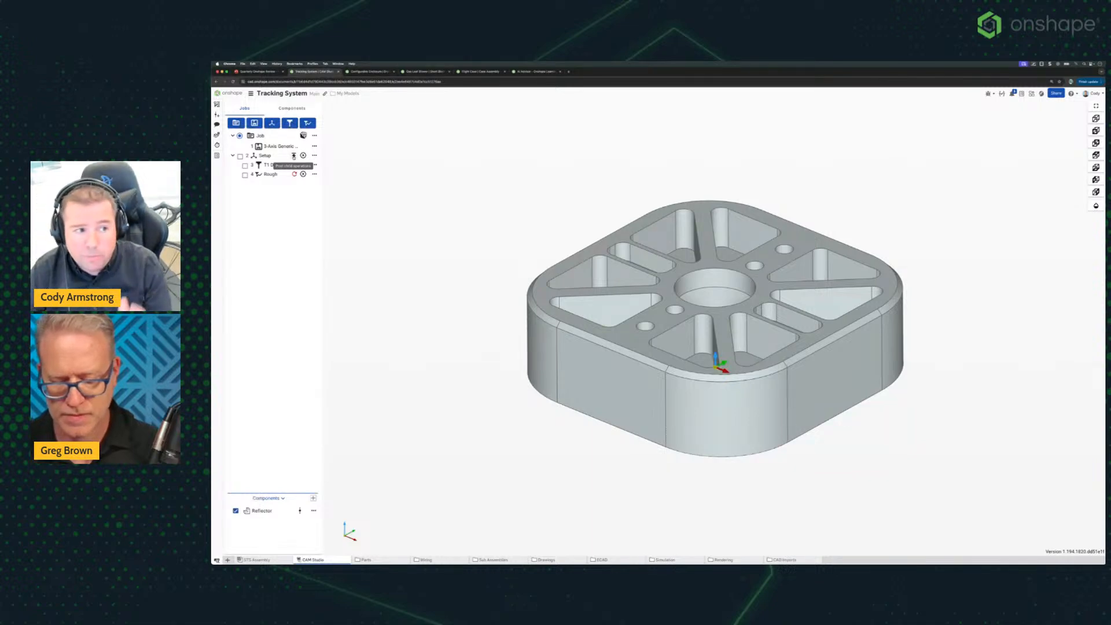
# Post process the setup containing the Rough tool path
pyautogui.click(293, 156)
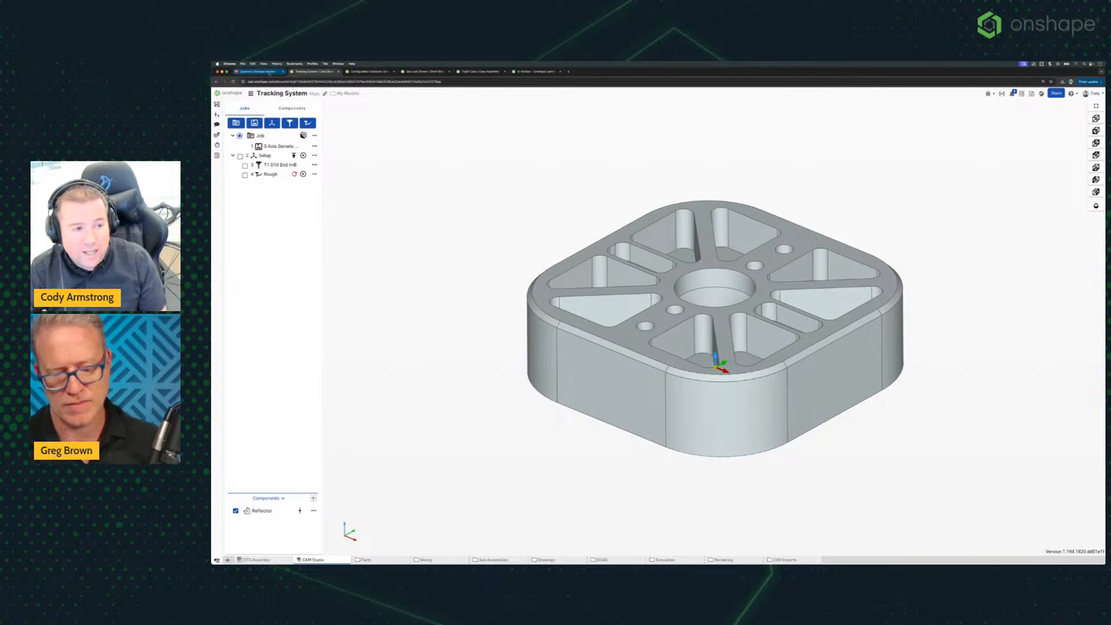
# Switch to the PowerPoint presentation and start the slide show from slide 13, "What's next for CAM Studio?"
pyautogui.click(269, 72)
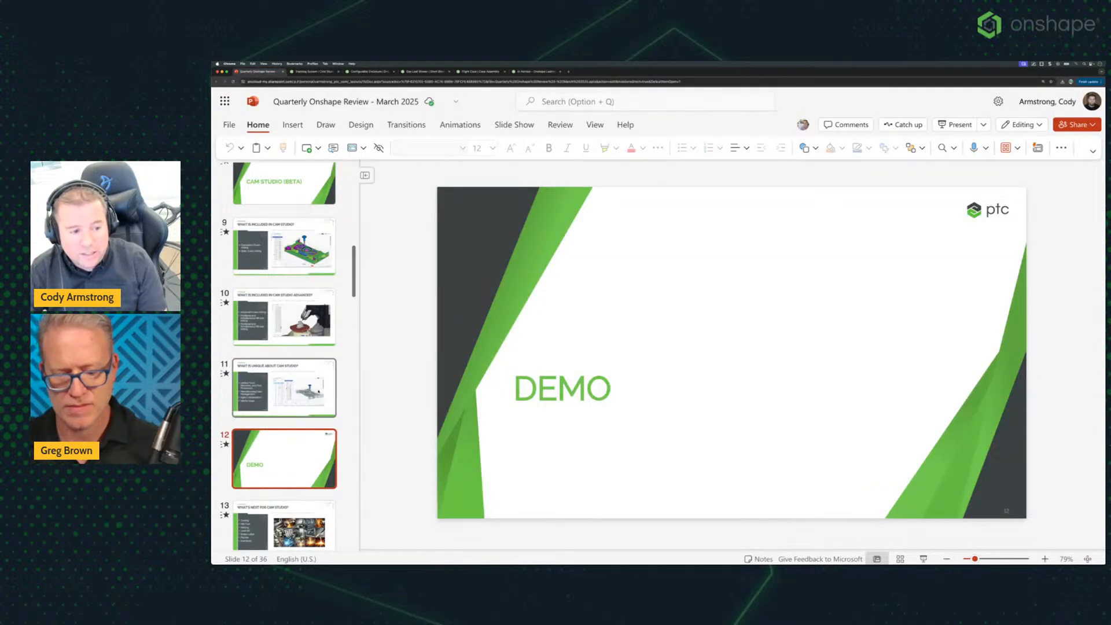
pyautogui.scroll(-3, 319, 397)
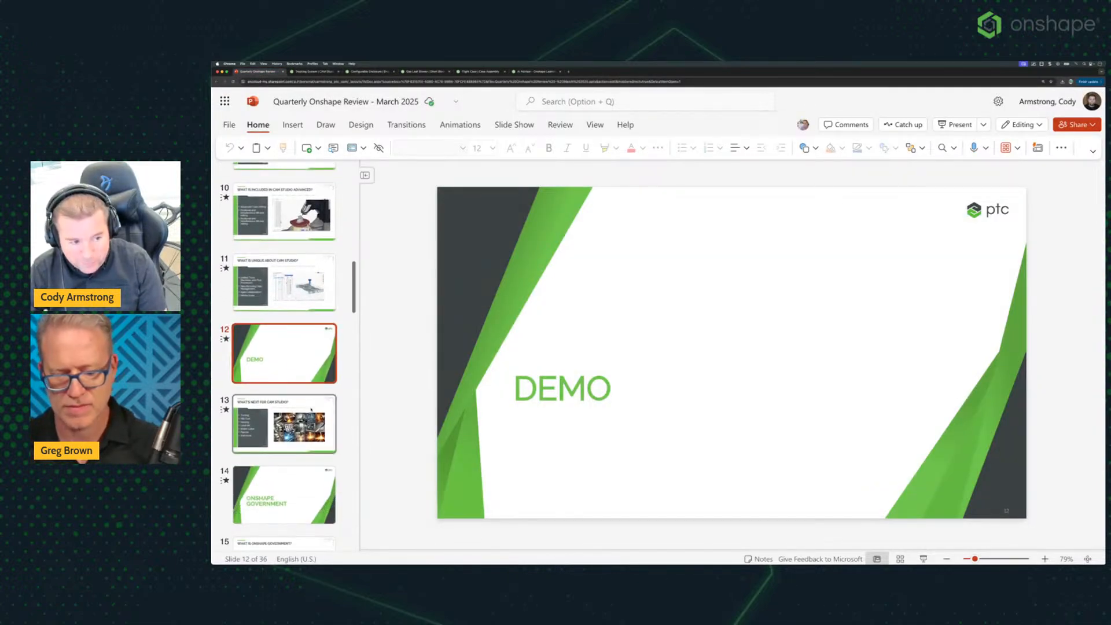
pyautogui.click(309, 409)
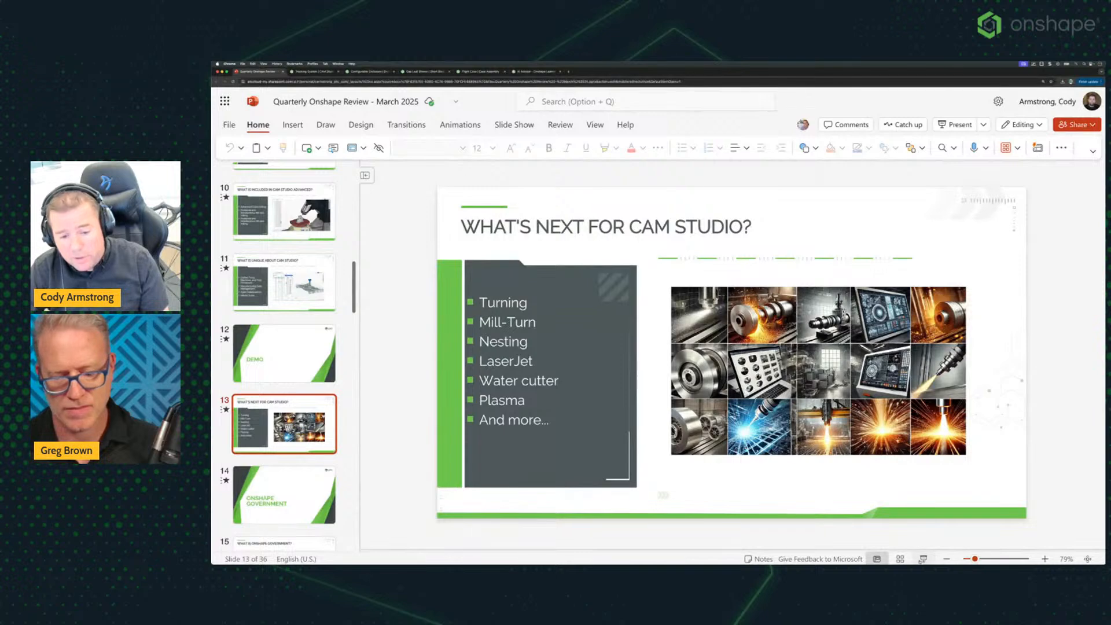
pyautogui.click(922, 559)
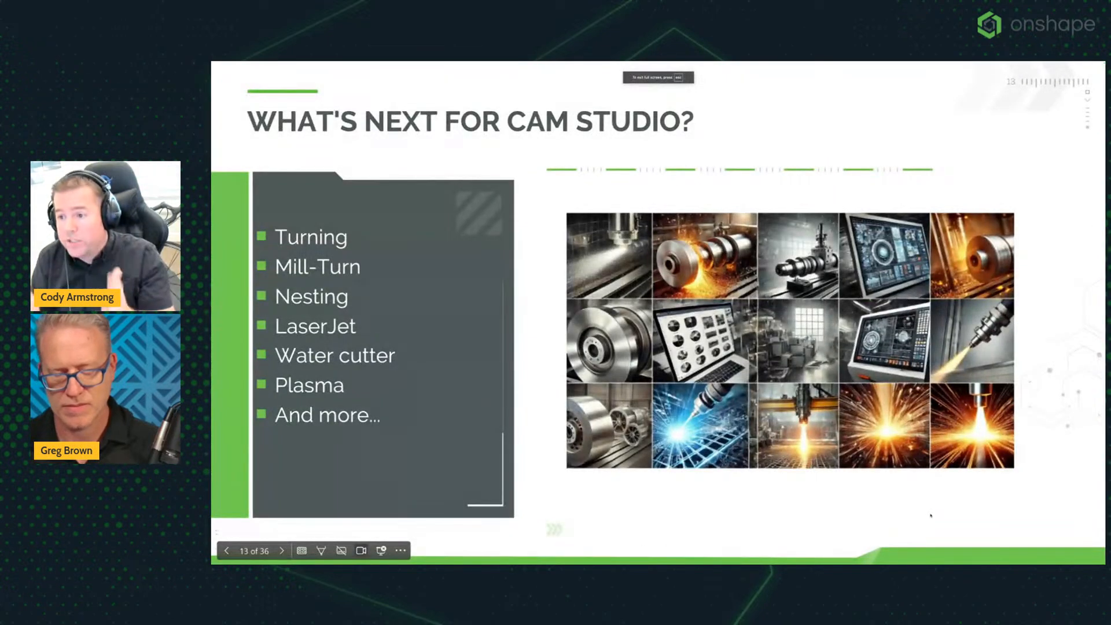
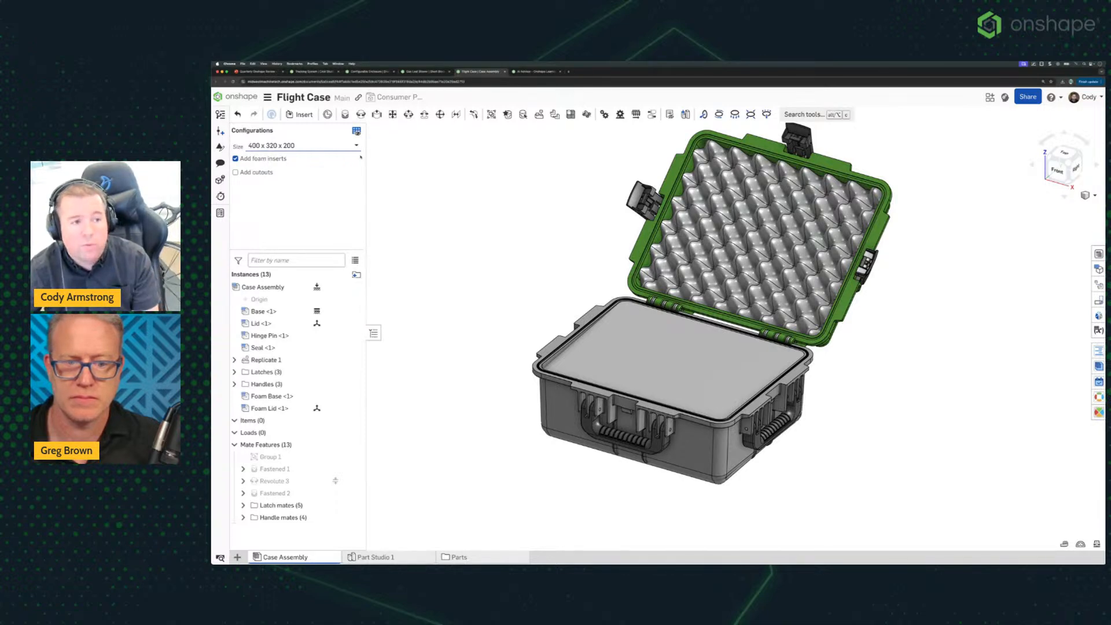
# Set the Size configuration of the Flight Case assembly to Custom
pyautogui.click(342, 145)
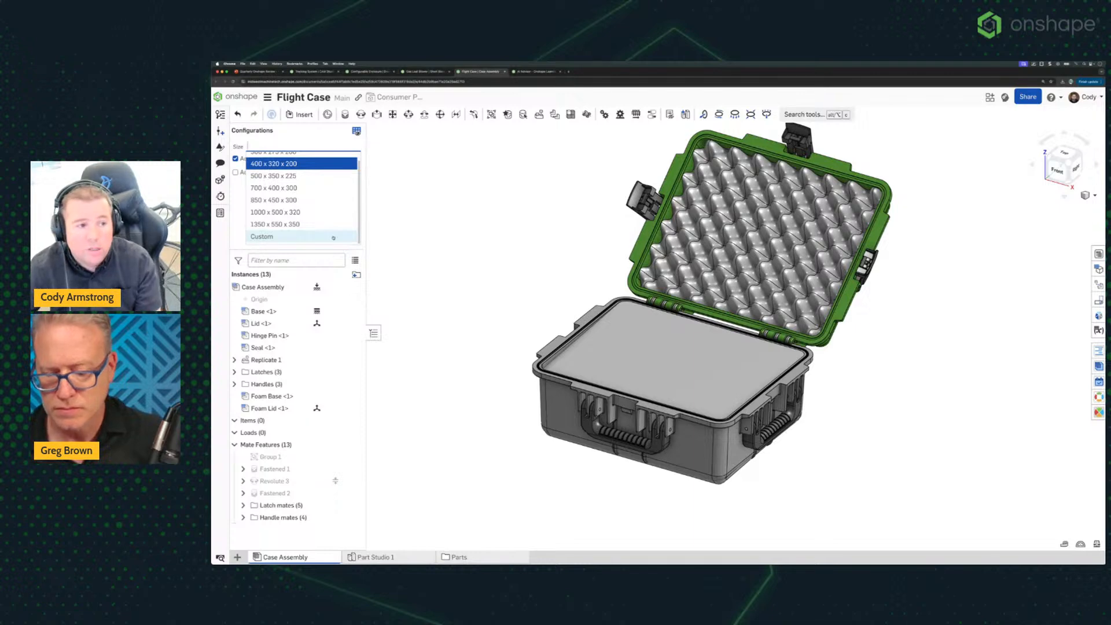
pyautogui.click(333, 237)
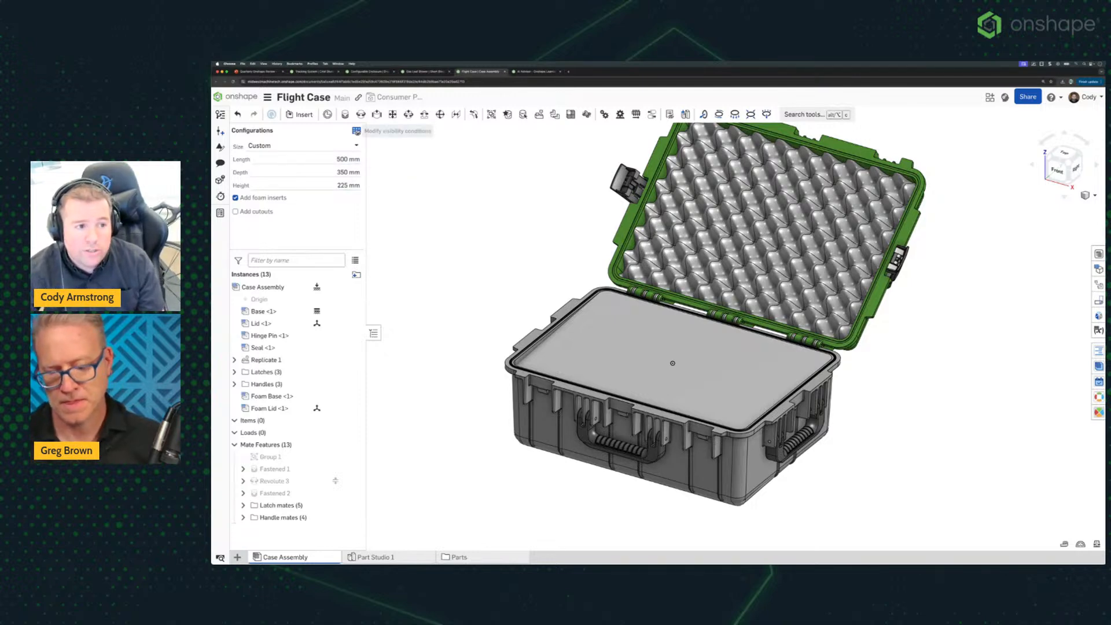
# Review the configuration visibility conditions, previewing the Custom size with Add foam inserts disabled and re-enabled, and close them without saving
pyautogui.click(356, 131)
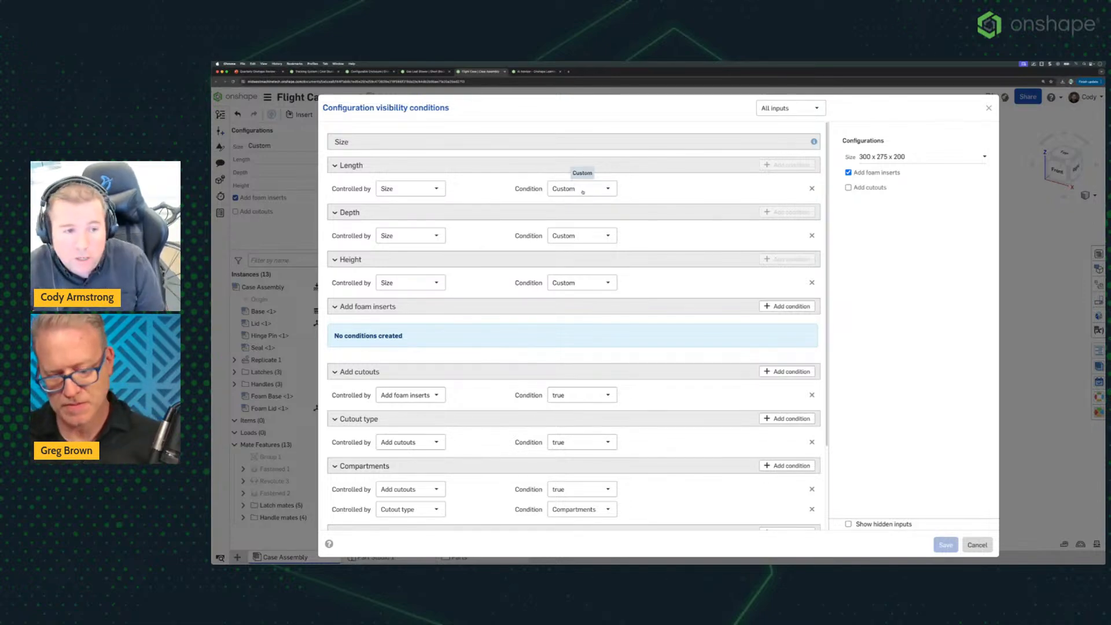
pyautogui.scroll(-3, 582, 192)
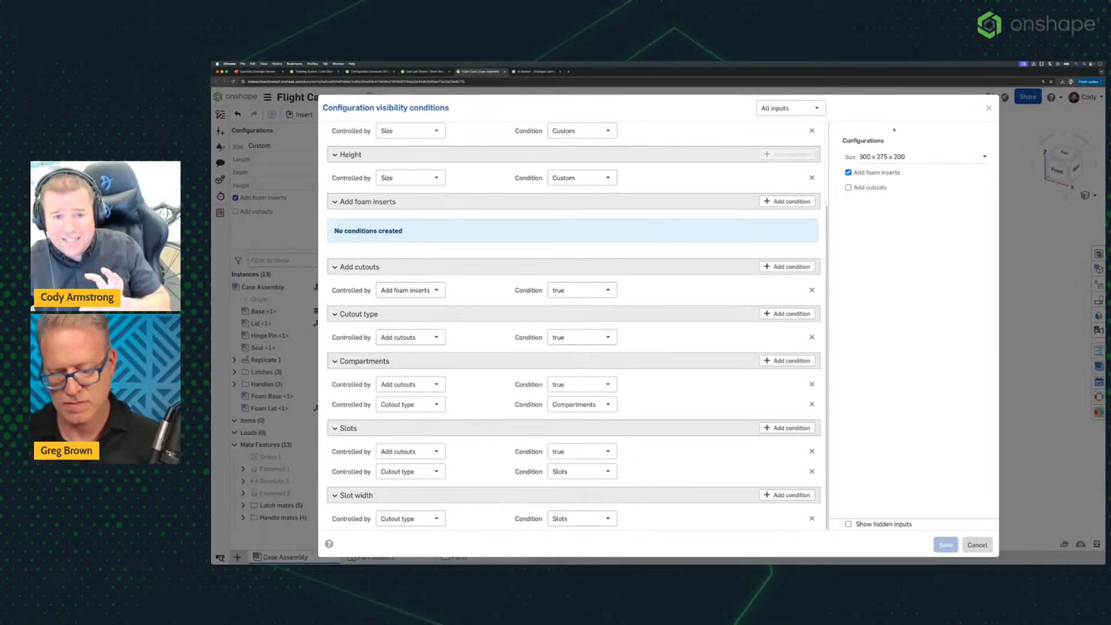
pyautogui.click(901, 158)
pyautogui.scroll(-1, 896, 231)
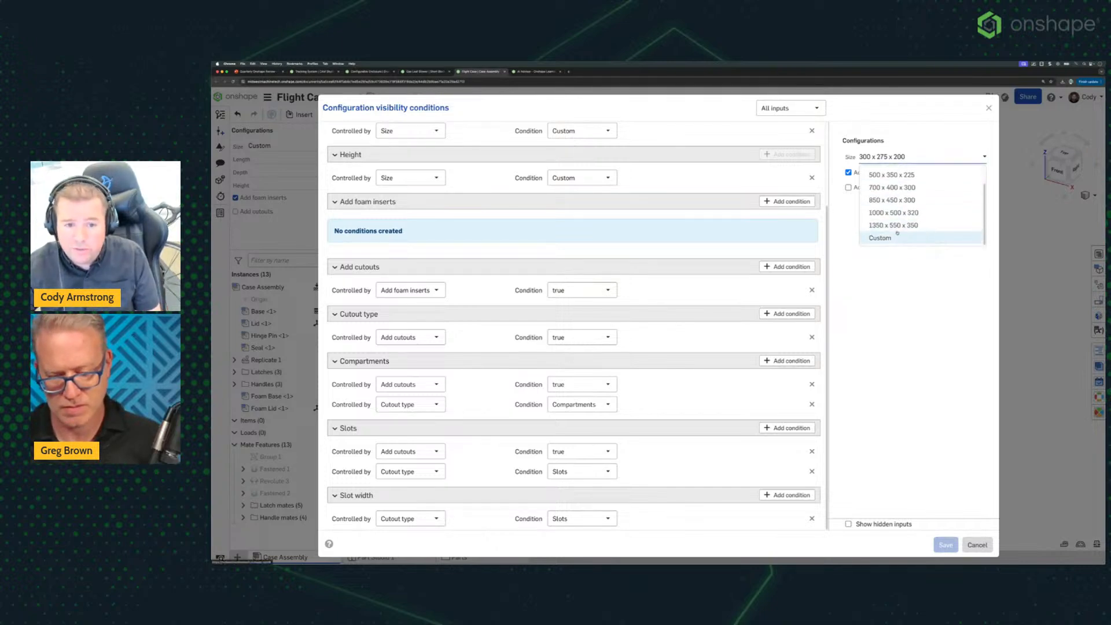
pyautogui.click(897, 237)
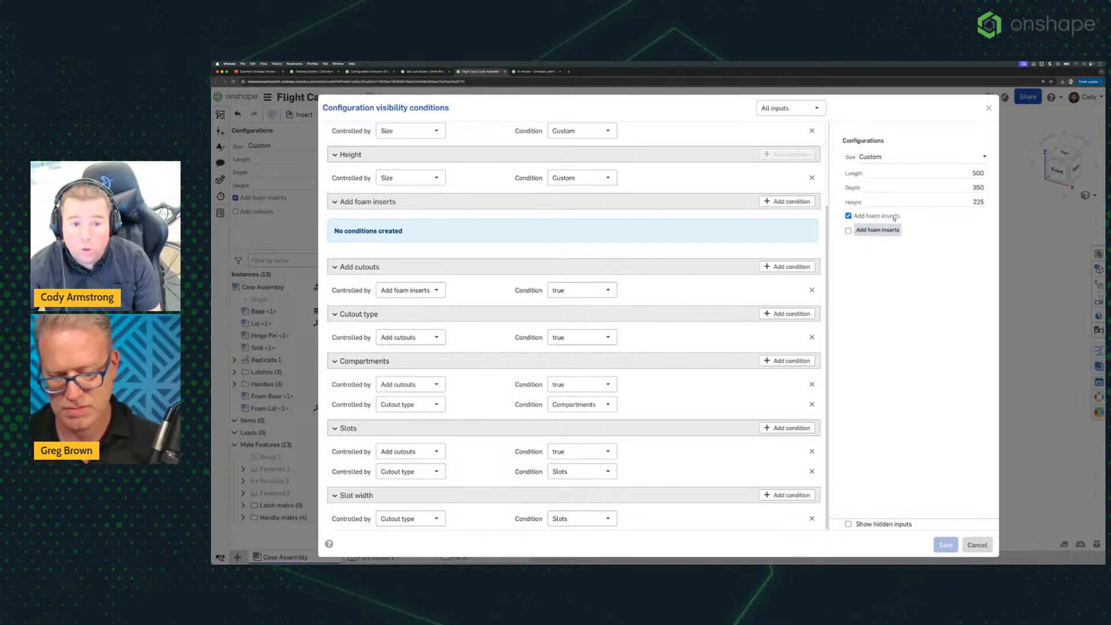
pyautogui.click(848, 215)
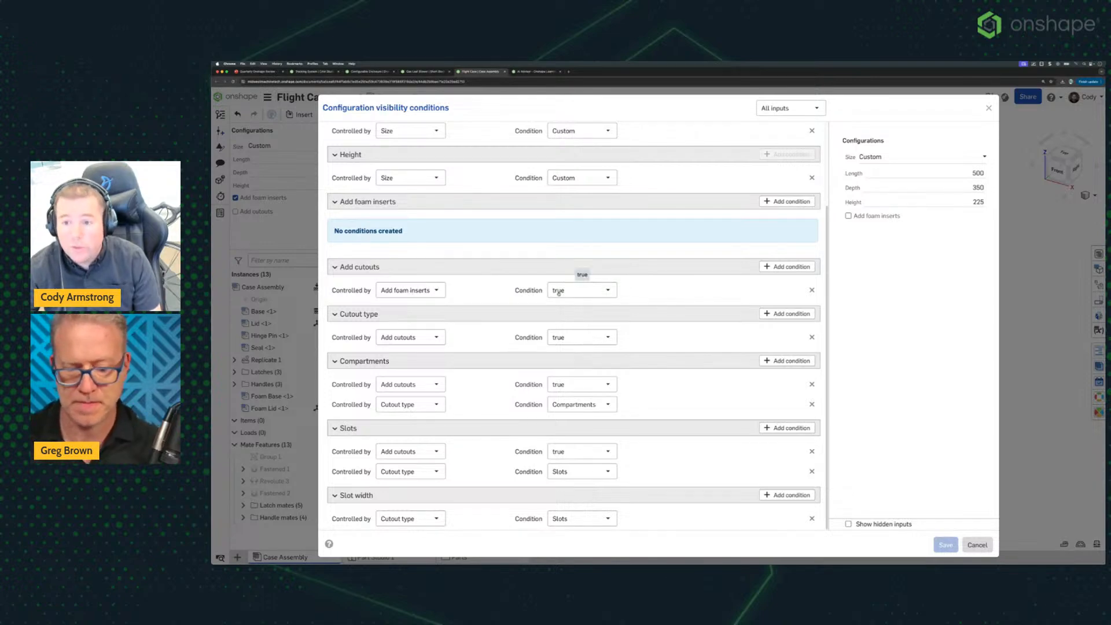
pyautogui.click(848, 217)
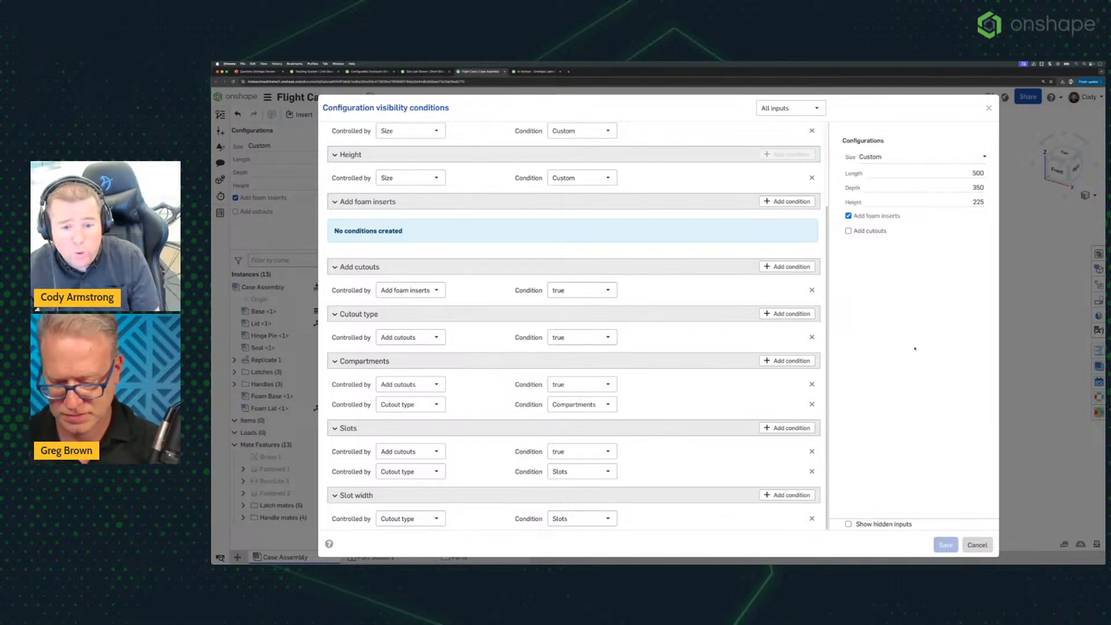
pyautogui.click(976, 545)
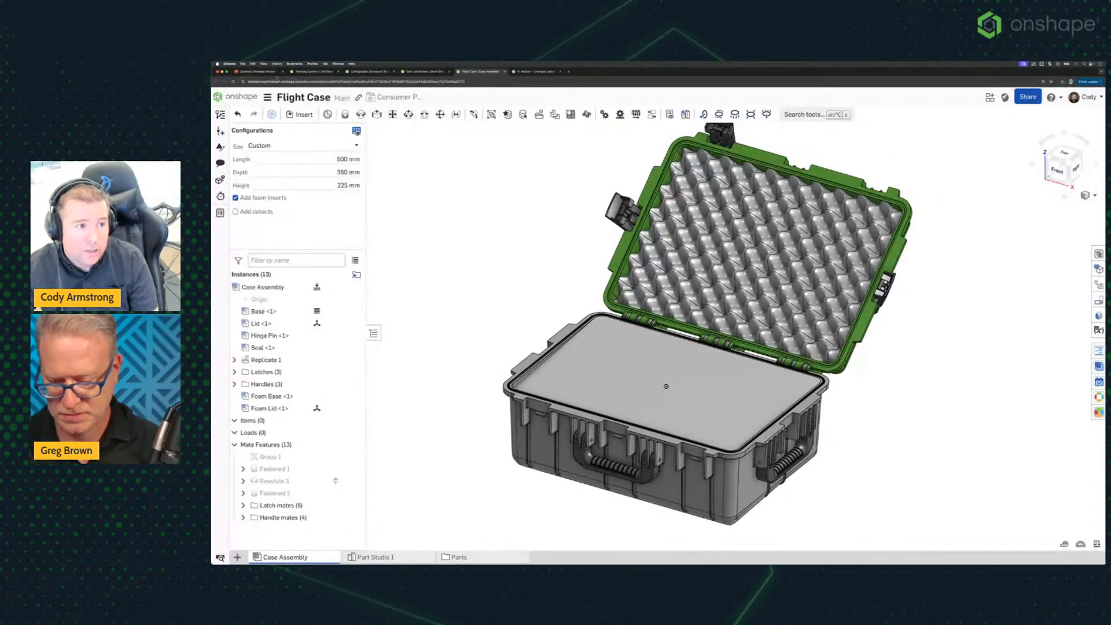
# Switch to the PowerPoint presentation and start the slide show from slide 24, "Advanced Modeling"
pyautogui.click(261, 72)
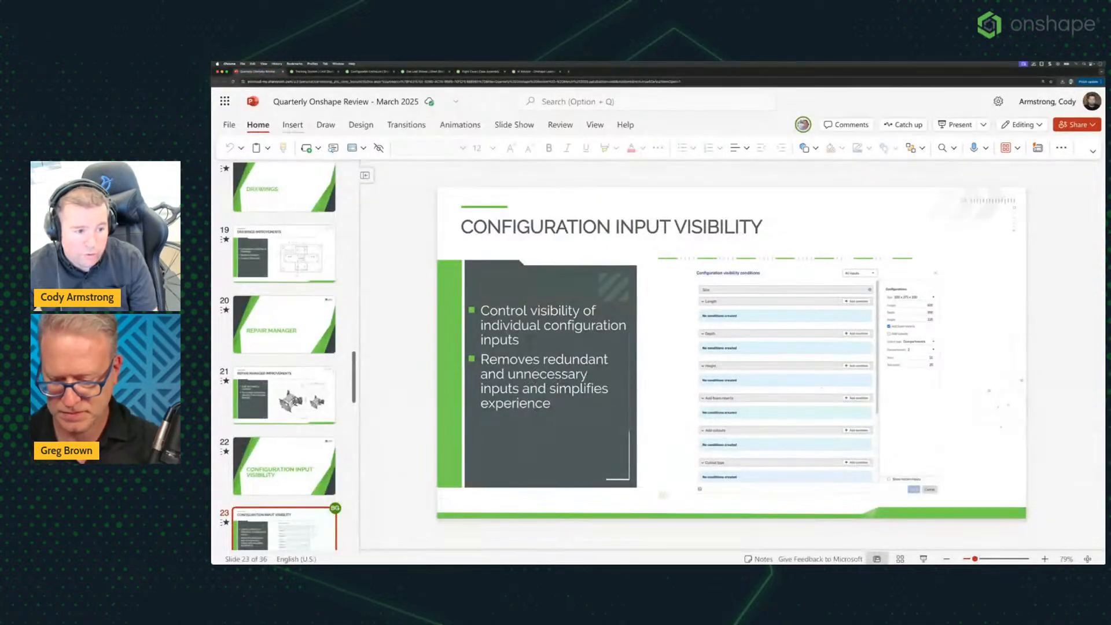
pyautogui.scroll(-3, 295, 438)
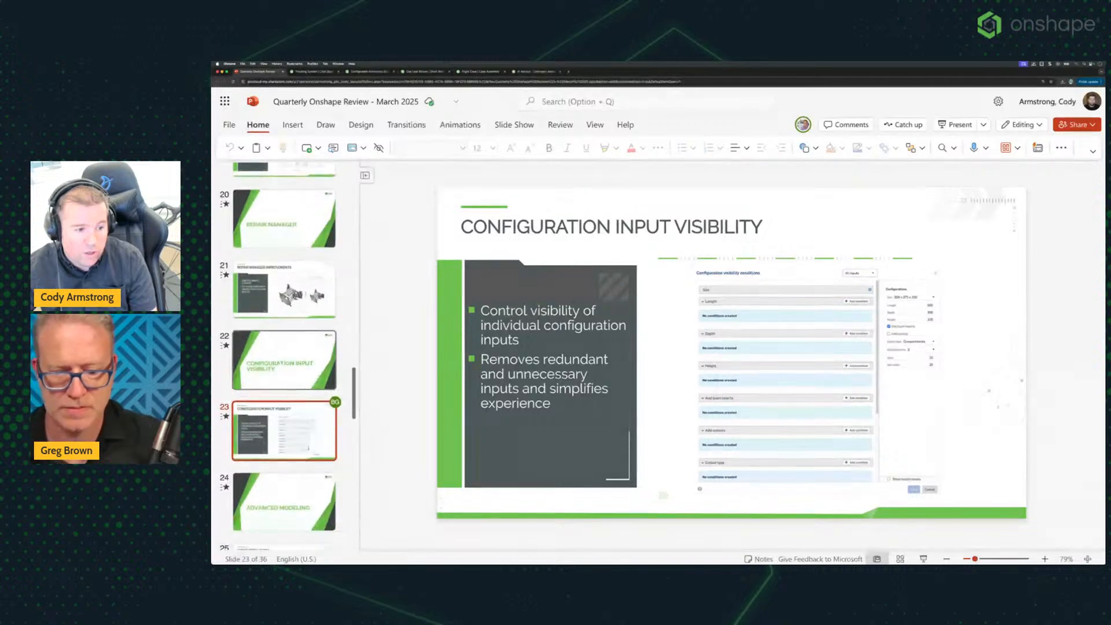
pyautogui.click(298, 484)
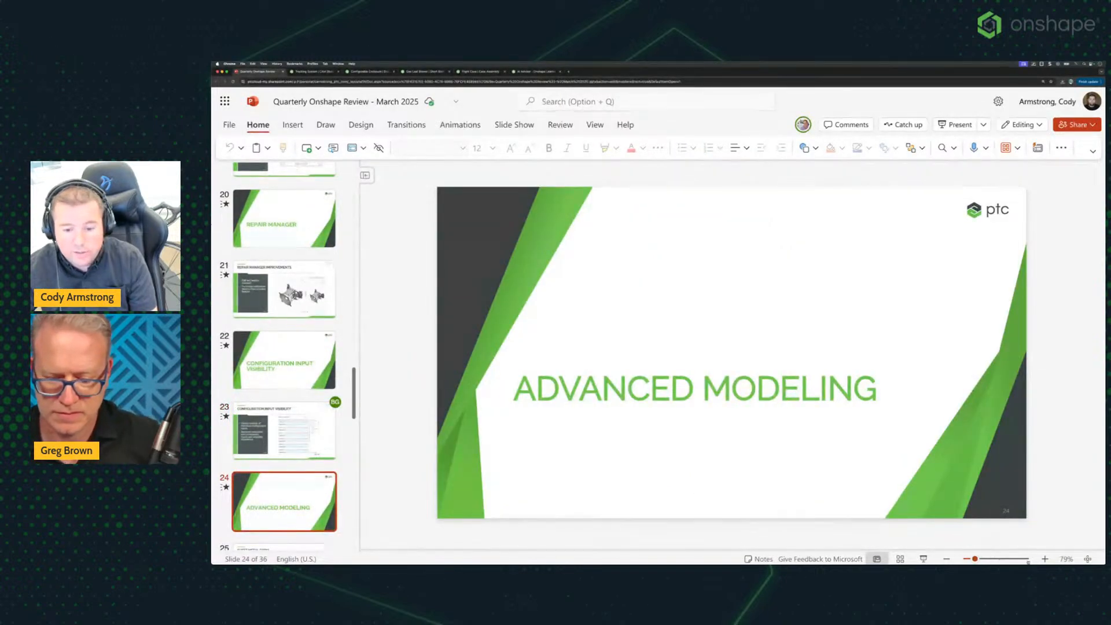
pyautogui.click(923, 559)
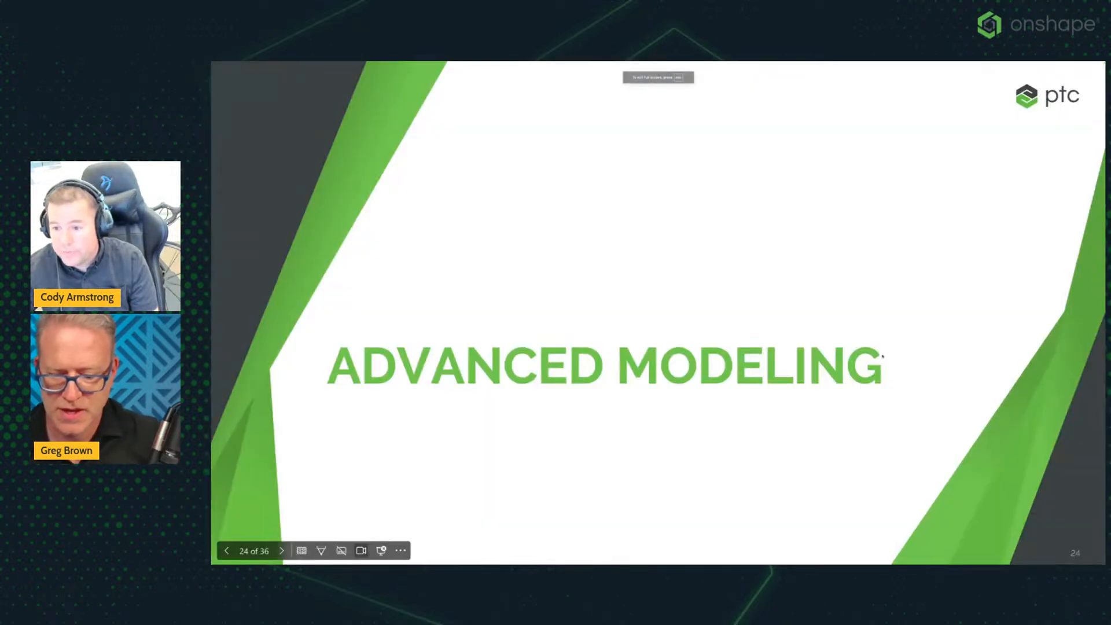
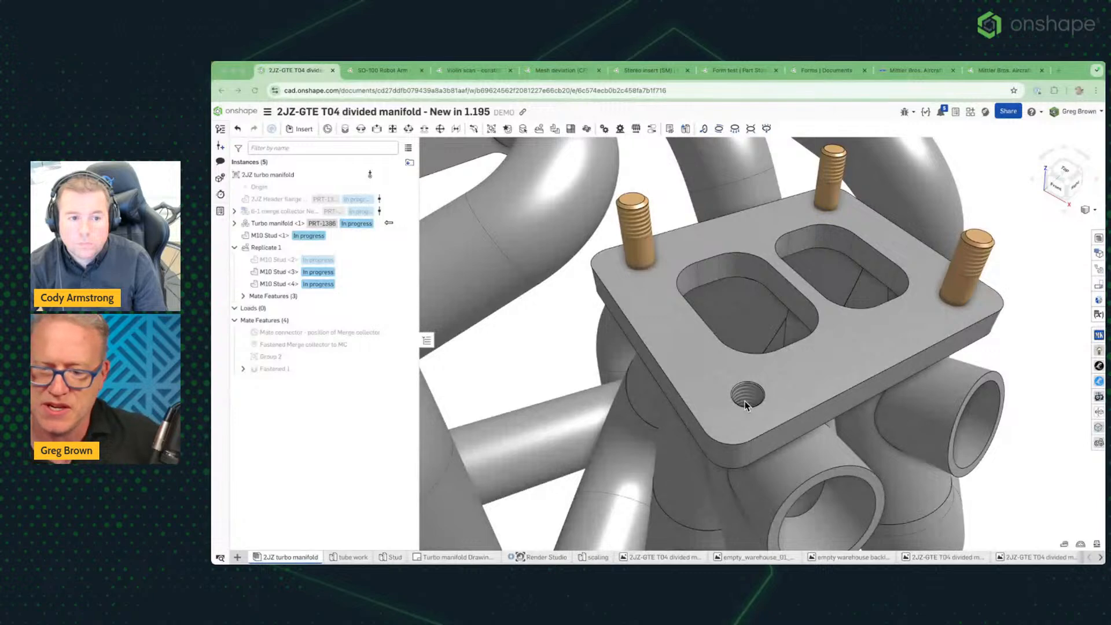
# Open the Stud part studio and open its External thread 1 feature for editing
pyautogui.moveTo(748, 396); pyautogui.dragTo(660, 179, button='right')
pyautogui.scroll(-2, 996, 243)
pyautogui.moveTo(1009, 243); pyautogui.dragTo(832, 311, button='right')
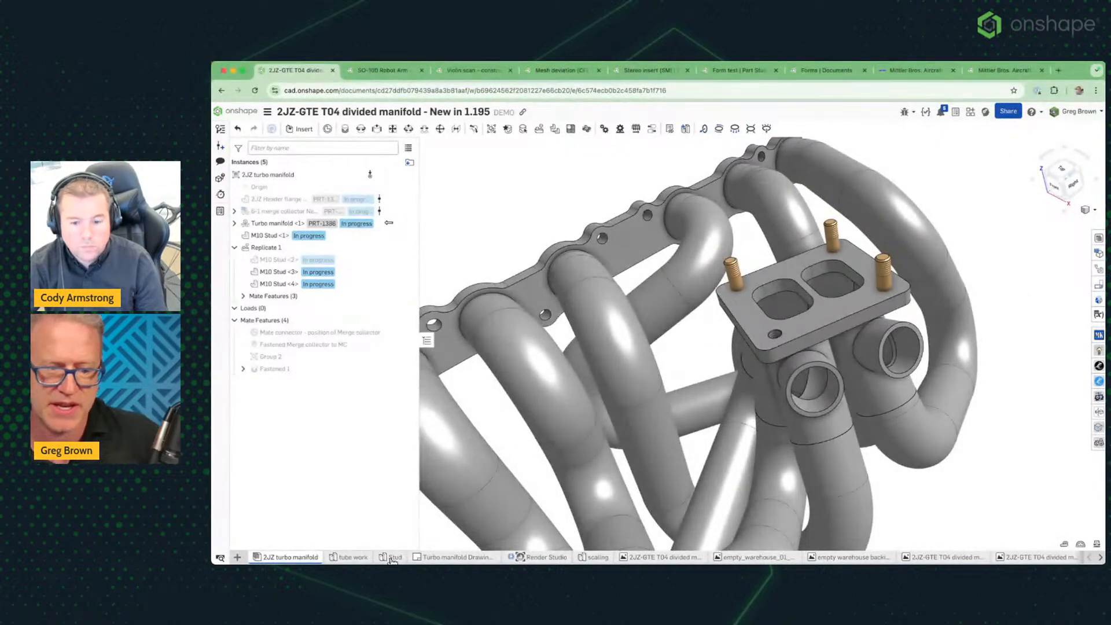
pyautogui.click(392, 558)
pyautogui.moveTo(710, 341); pyautogui.dragTo(721, 308, button='right')
pyautogui.rightClick(281, 261)
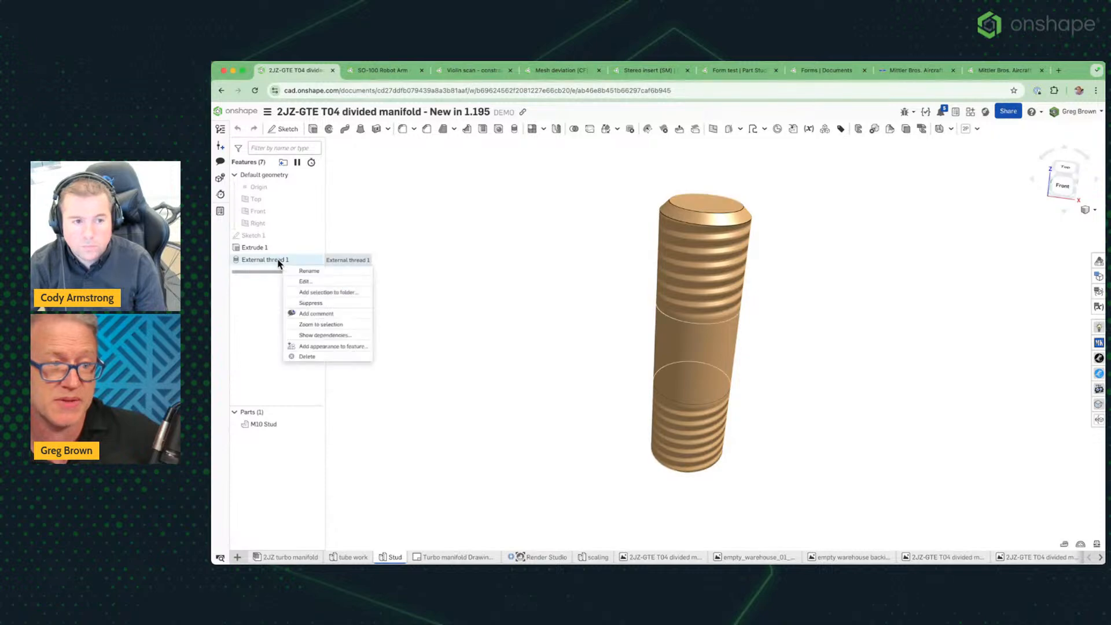
pyautogui.click(338, 282)
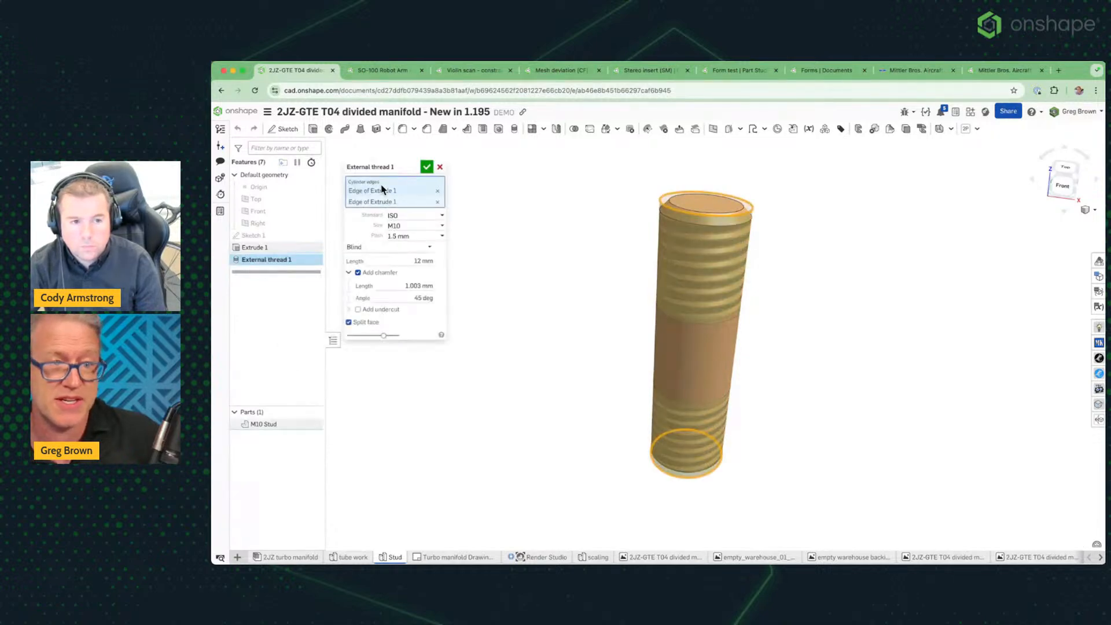
pyautogui.moveTo(383, 168); pyautogui.dragTo(563, 196)
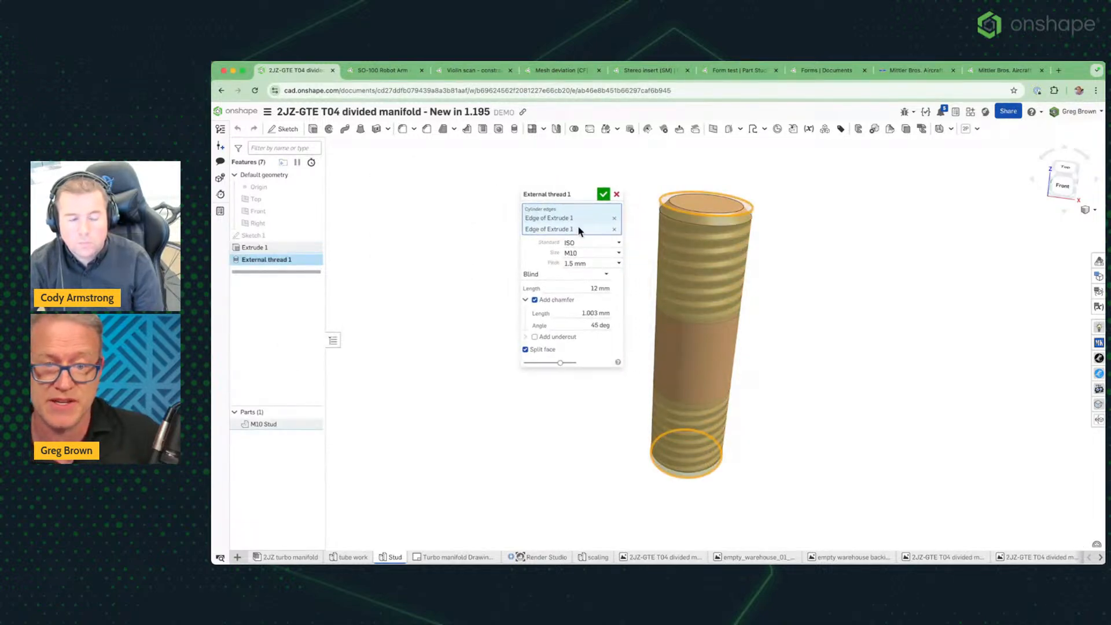
# Try pitches of 1 mm and 0.75 mm on the M10 external thread, restore 1.5 mm, and accept the feature
pyautogui.click(585, 265)
pyautogui.click(602, 305)
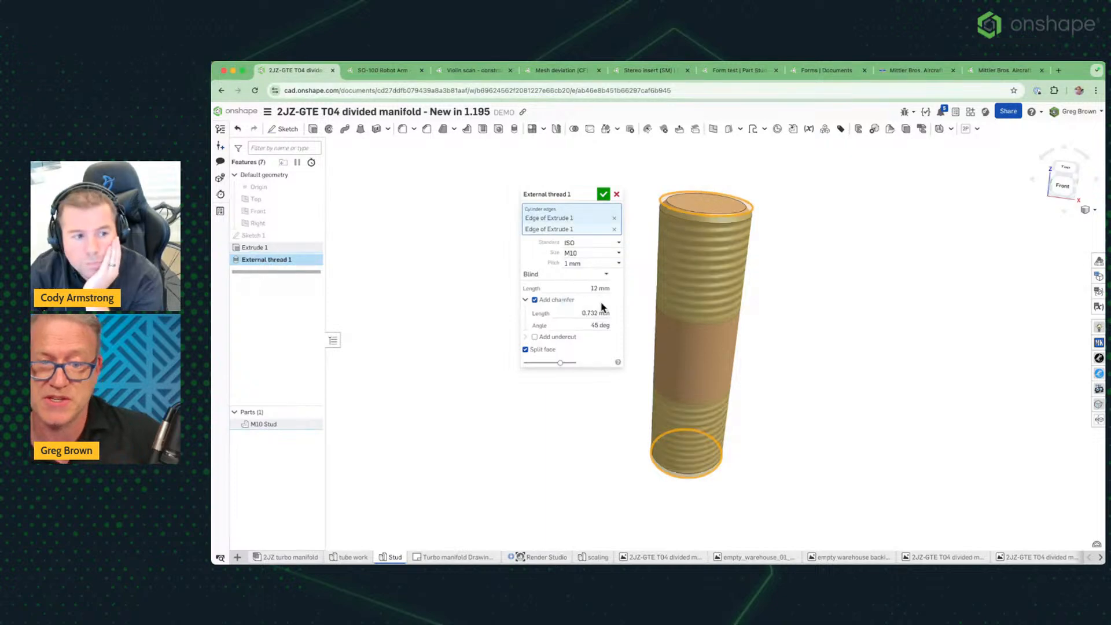
pyautogui.click(576, 264)
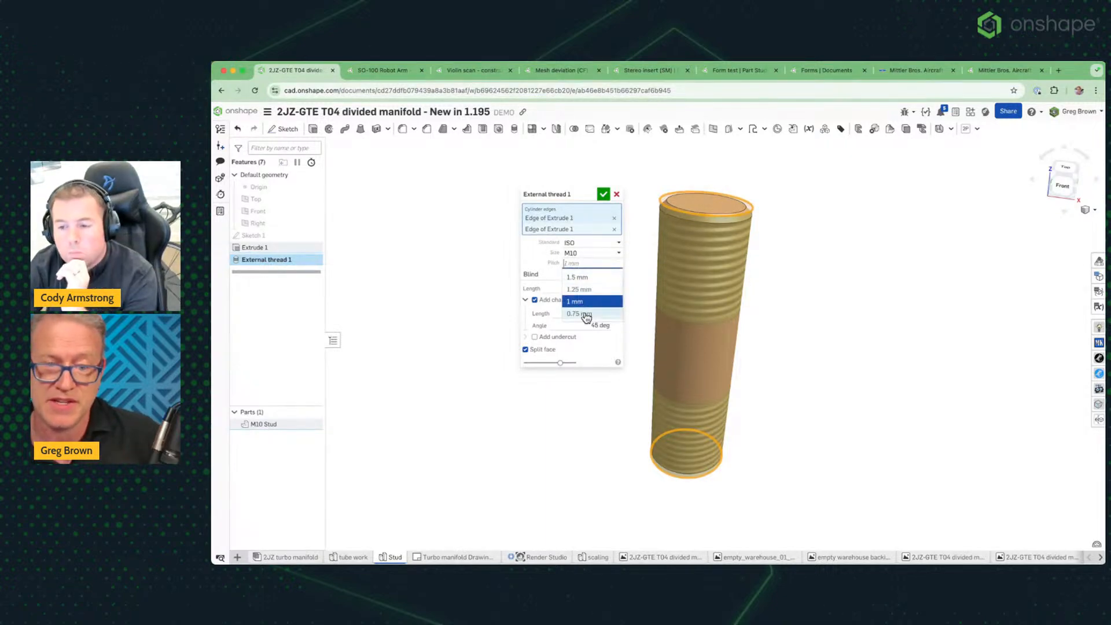
pyautogui.click(582, 314)
pyautogui.click(584, 264)
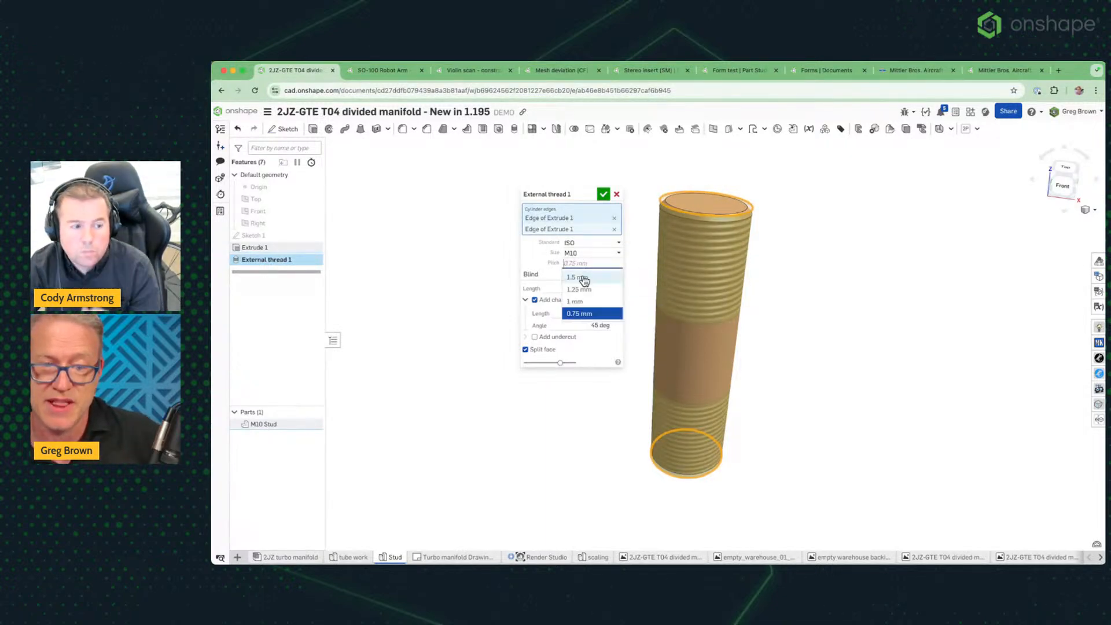
pyautogui.click(585, 283)
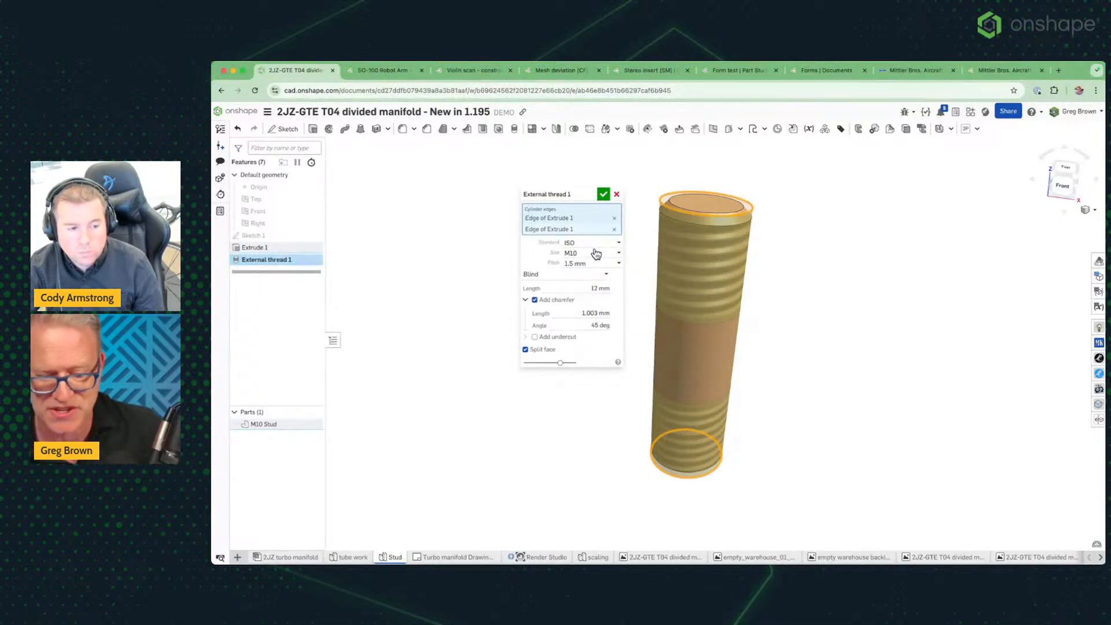
pyautogui.click(603, 195)
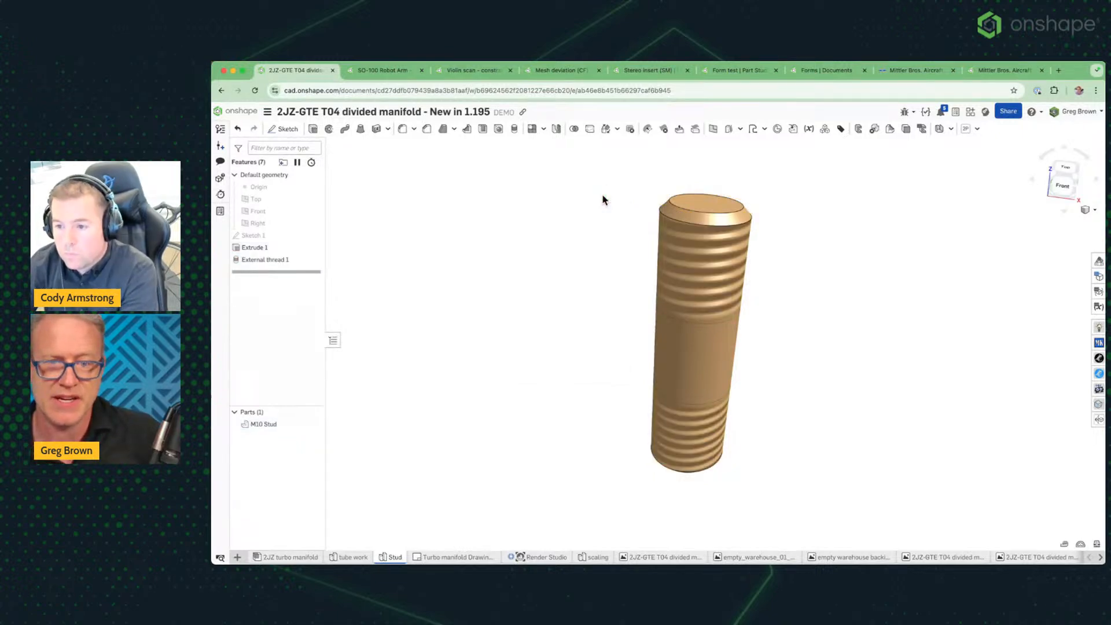
# In the tube work part studio, preview a 1.00 mm (Fine) pitch on the M10 tapped through holes and discard the change
pyautogui.click(349, 557)
pyautogui.scroll(5, 809, 245)
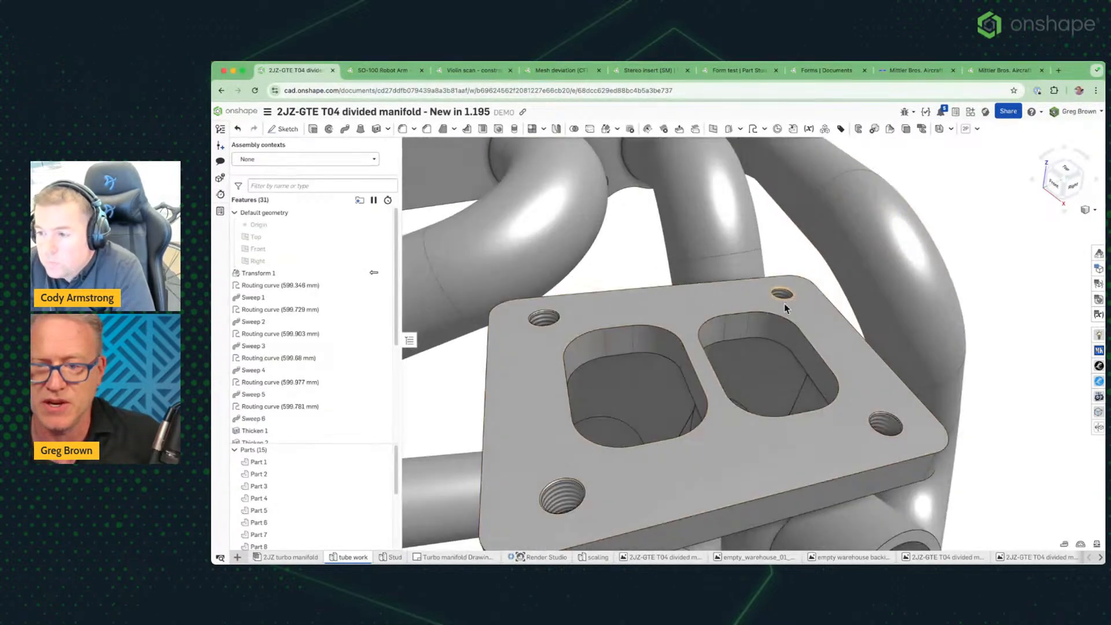
pyautogui.scroll(-4, 301, 423)
pyautogui.rightClick(322, 402)
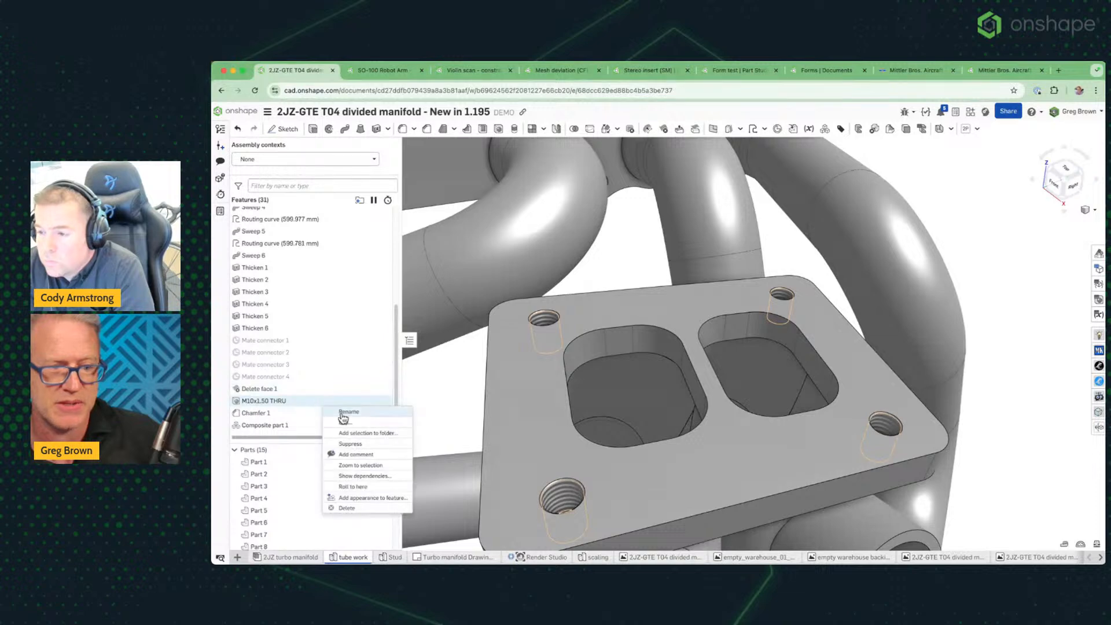
pyautogui.click(343, 421)
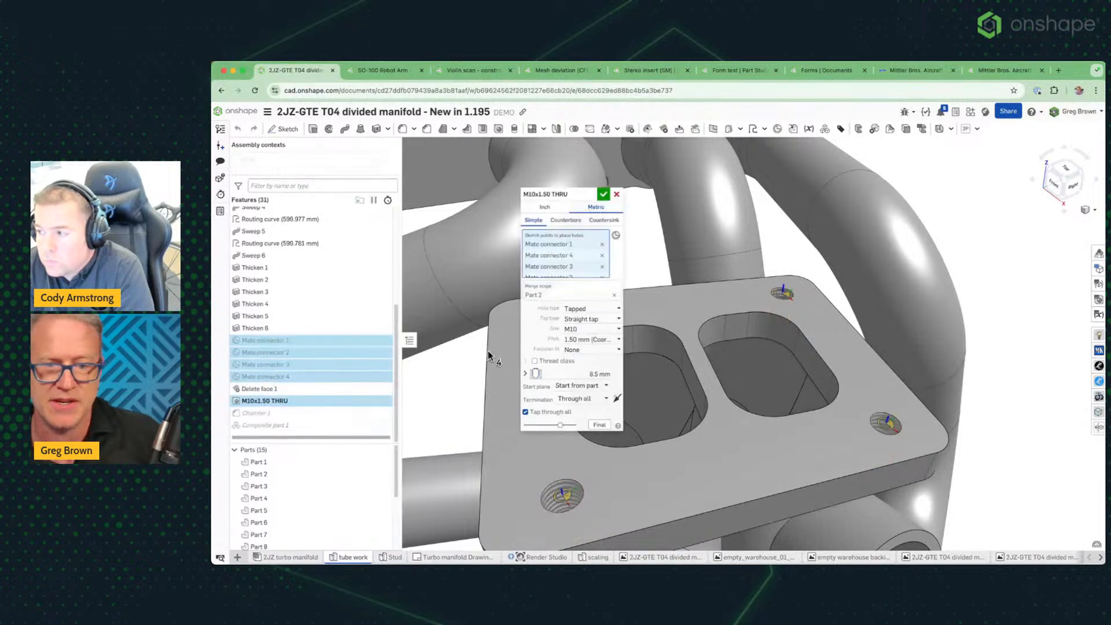
pyautogui.click(605, 344)
pyautogui.click(611, 356)
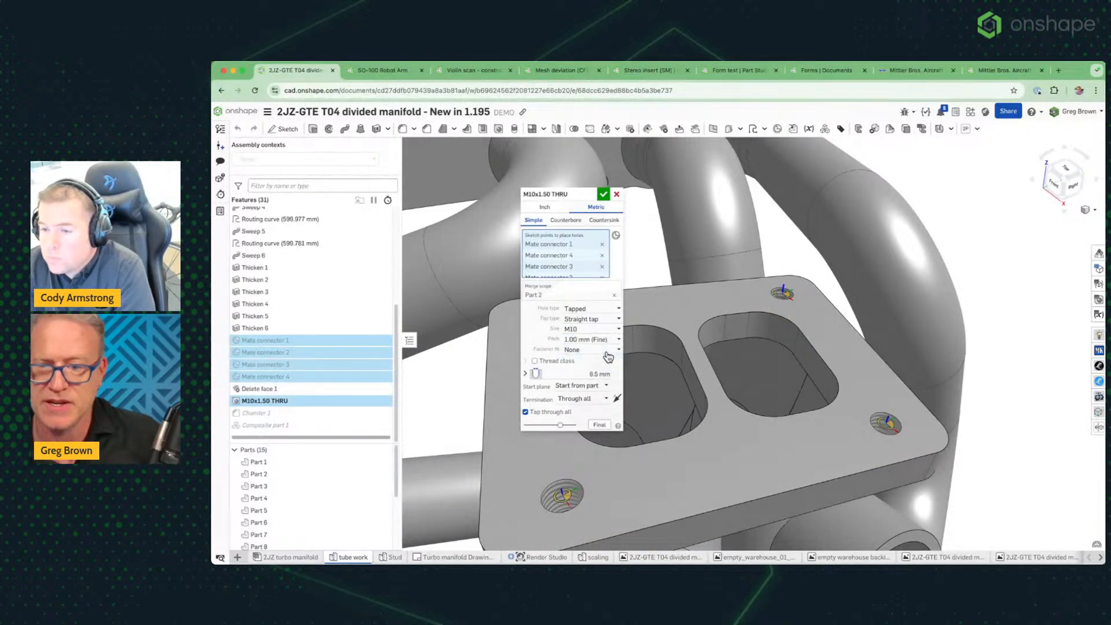
pyautogui.scroll(3, 911, 448)
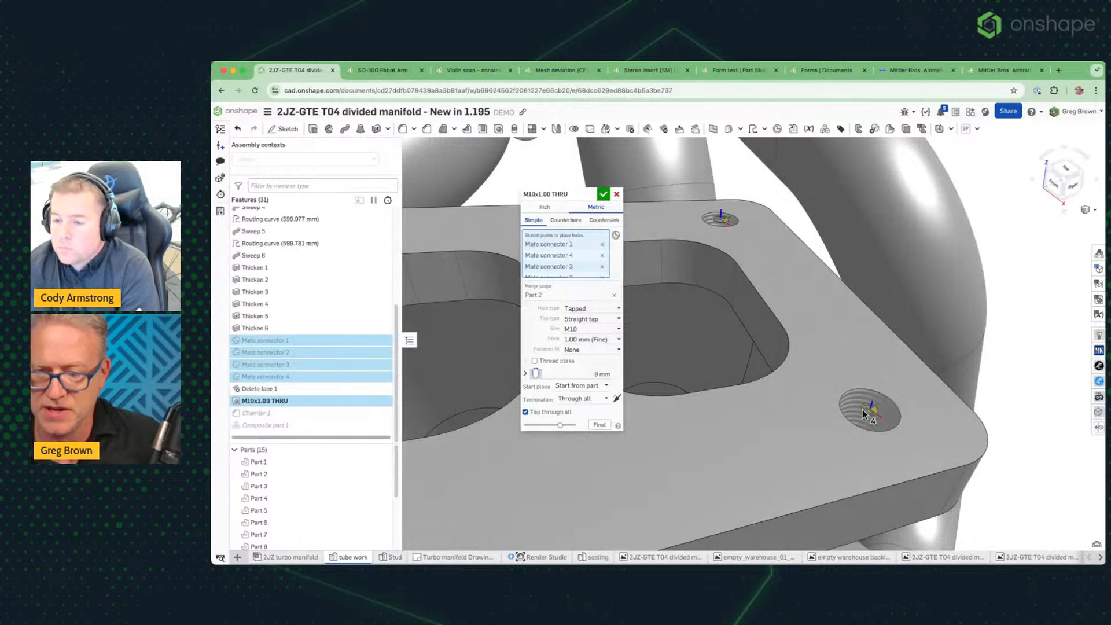
pyautogui.click(617, 195)
# Roll the tube work feature history back to just after the first routing curve
pyautogui.scroll(-8, 810, 301)
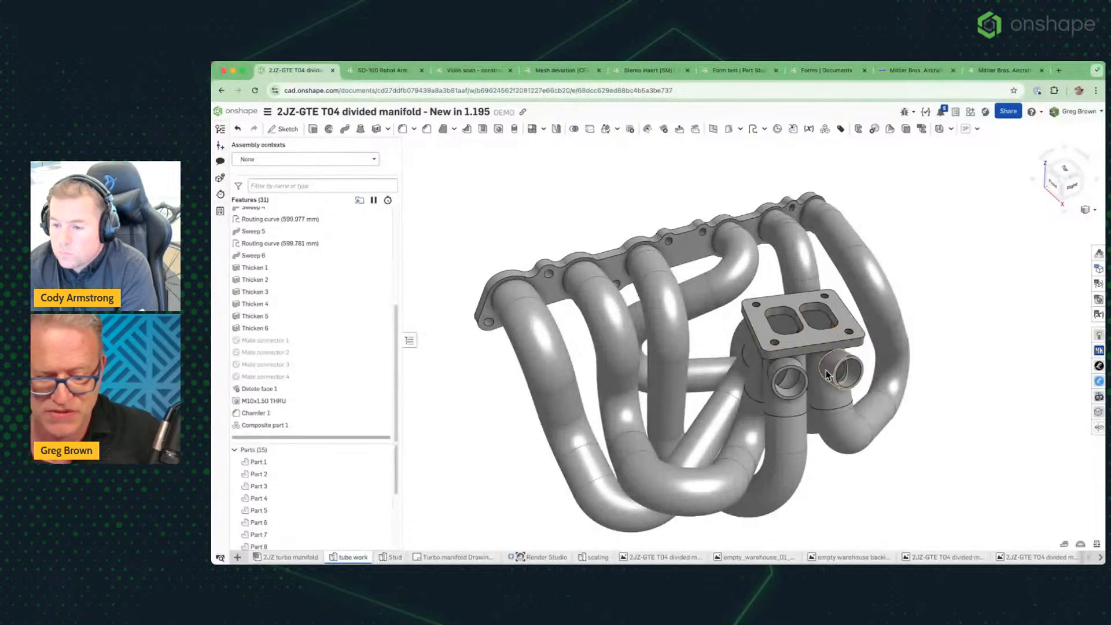
pyautogui.moveTo(828, 368); pyautogui.dragTo(835, 364, button='right')
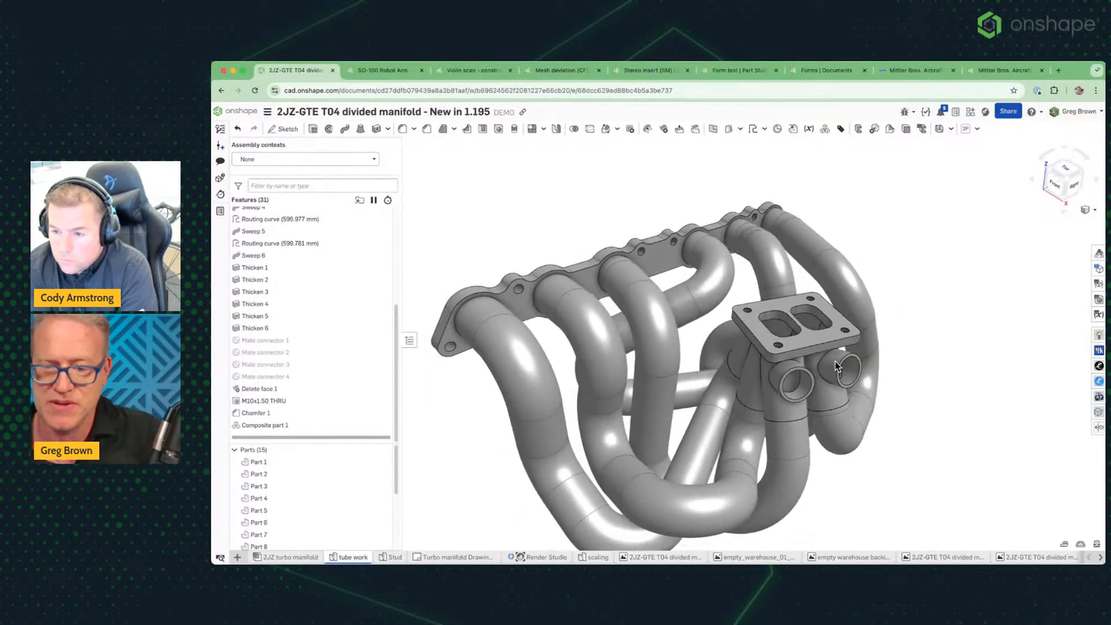
pyautogui.moveTo(767, 351)
pyautogui.mouseDown(button='right')
pyautogui.moveTo(765, 341)
pyautogui.moveTo(764, 351)
pyautogui.mouseUp(button='right')
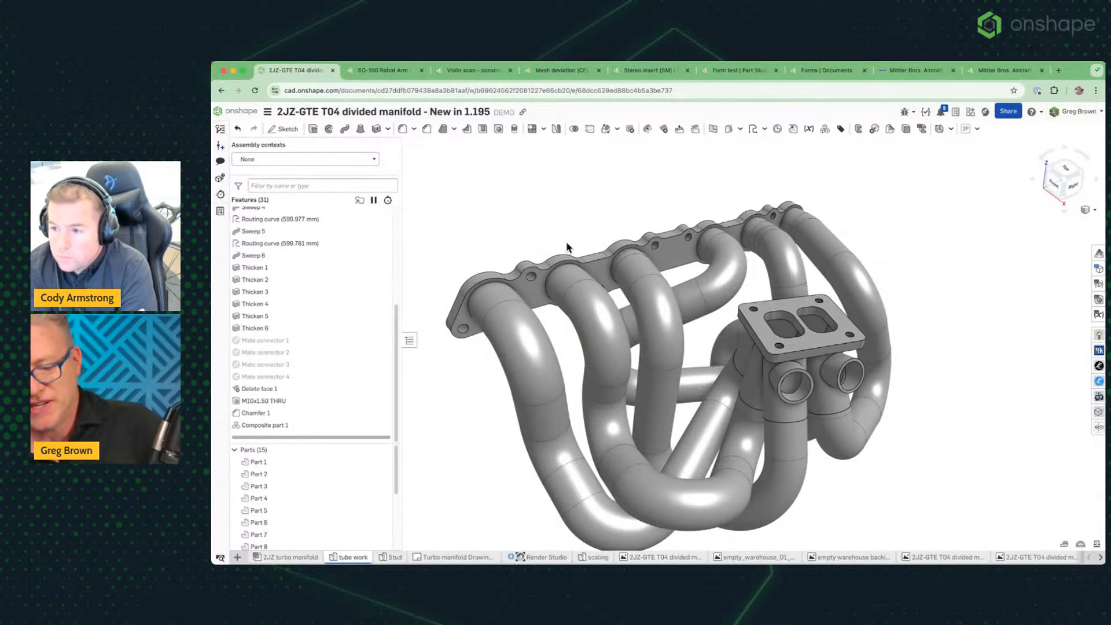
pyautogui.moveTo(744, 314); pyautogui.dragTo(790, 320, button='right')
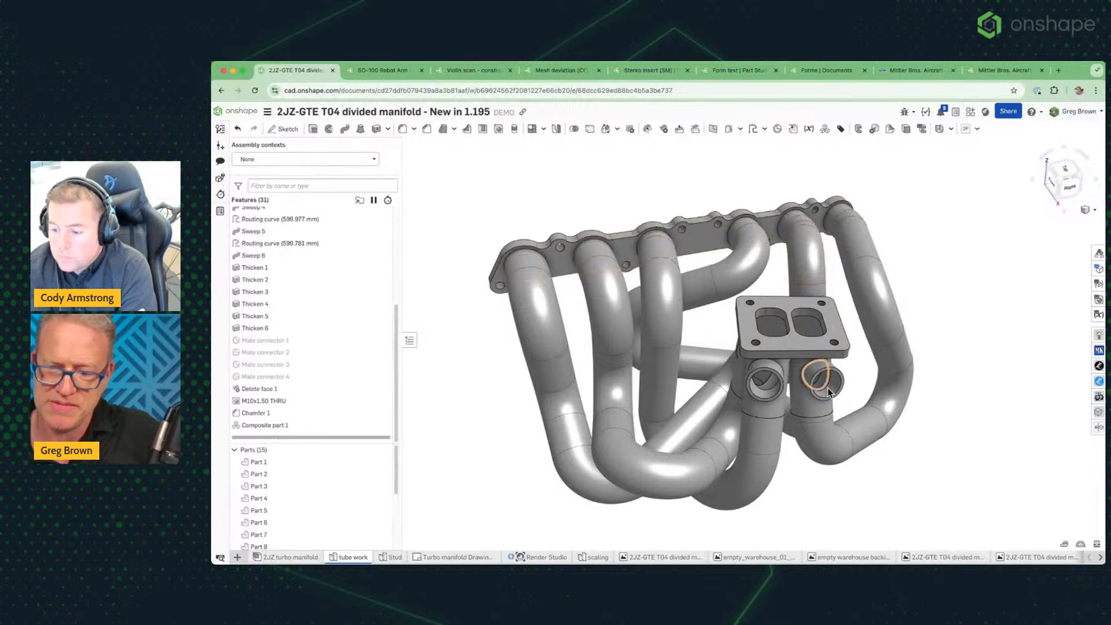
pyautogui.moveTo(649, 358); pyautogui.dragTo(715, 402, button='right')
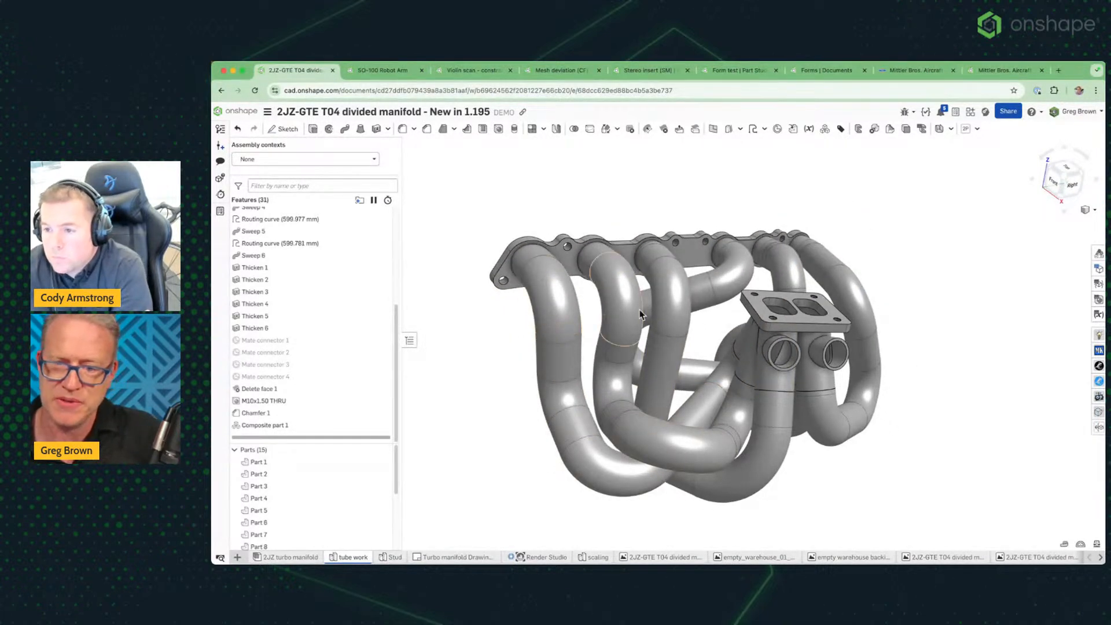
pyautogui.moveTo(694, 279); pyautogui.dragTo(700, 322, button='right')
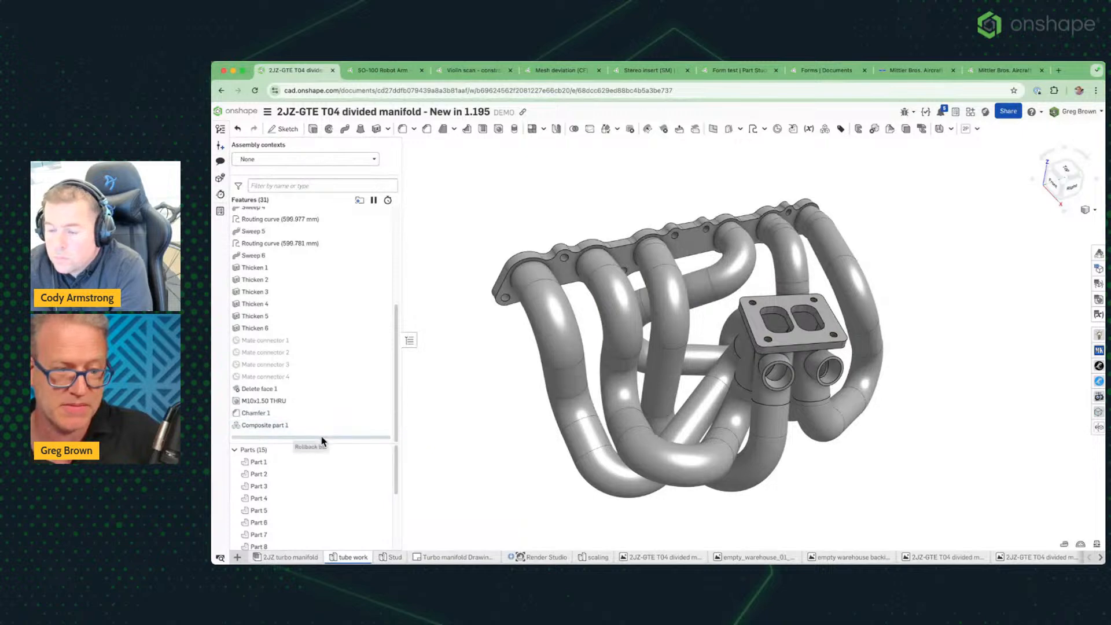
pyautogui.moveTo(311, 437); pyautogui.dragTo(322, 291)
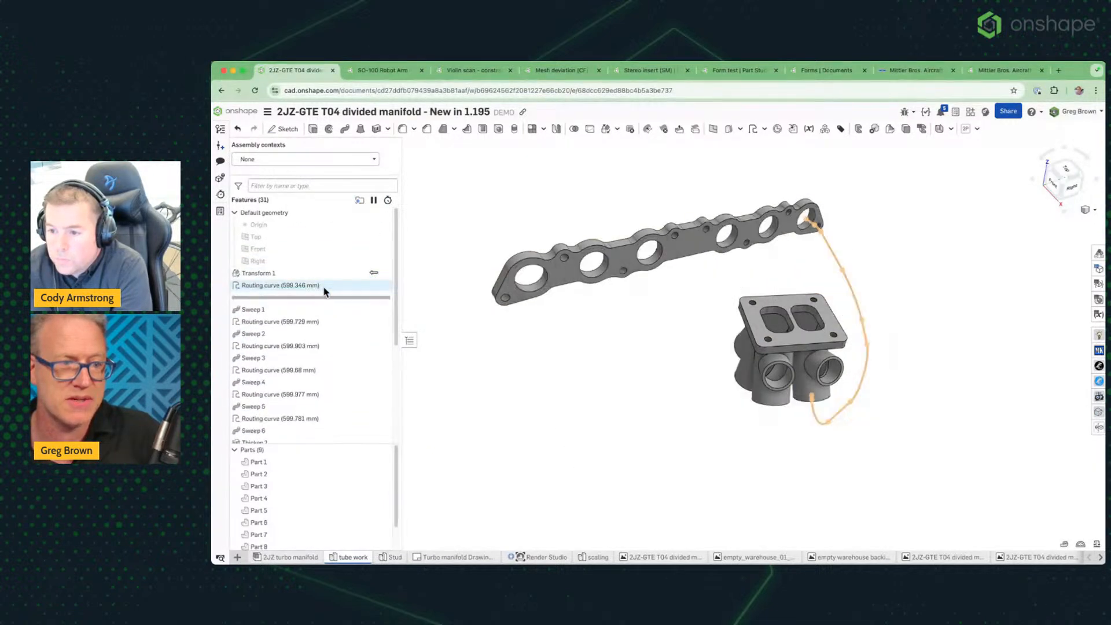
# Start an interpolated-spline routing curve with its first point at the centre of the header flange port next to the existing curve's port
pyautogui.moveTo(579, 299); pyautogui.dragTo(590, 277, button='right')
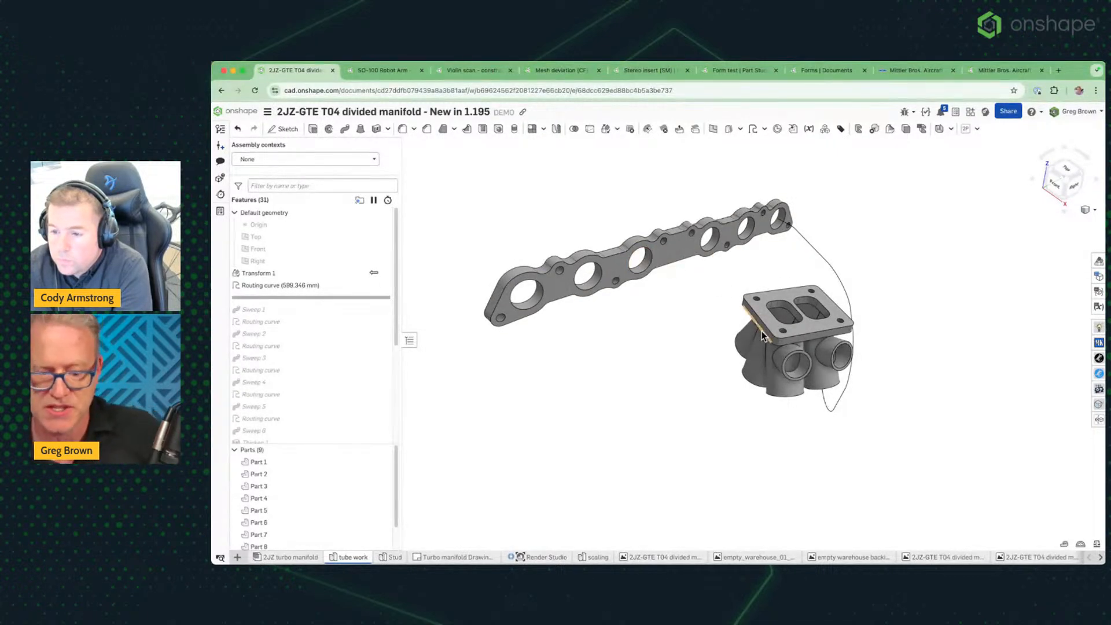
pyautogui.moveTo(763, 334); pyautogui.dragTo(727, 321, button='right')
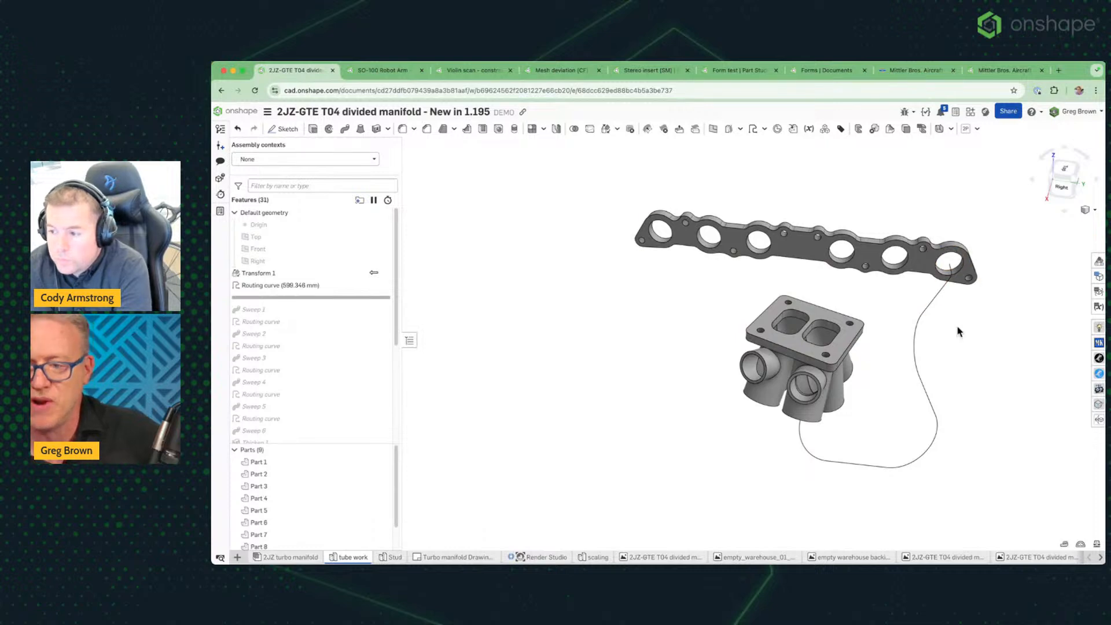
pyautogui.moveTo(959, 325); pyautogui.dragTo(892, 258, button='right')
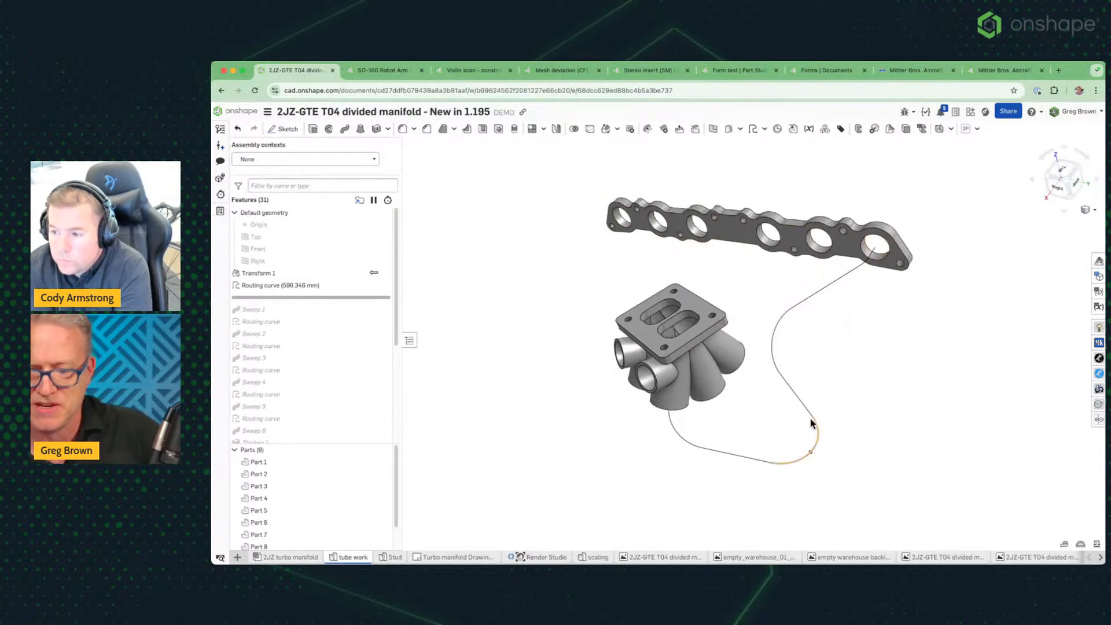
pyautogui.moveTo(810, 423); pyautogui.dragTo(765, 354, button='right')
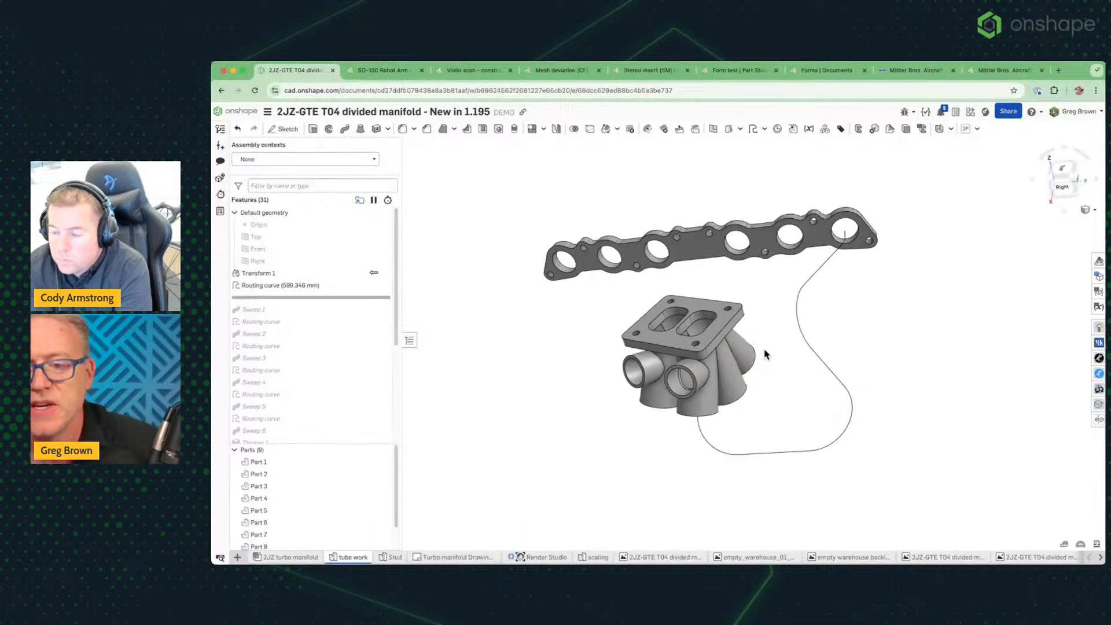
pyautogui.click(764, 129)
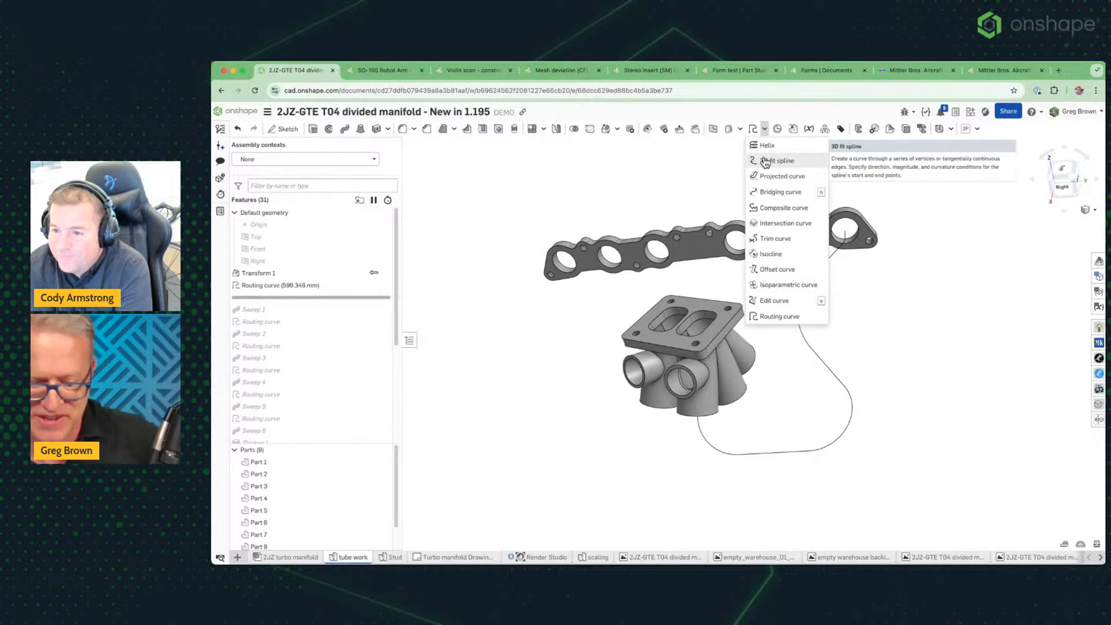
pyautogui.click(787, 317)
pyautogui.moveTo(536, 188); pyautogui.dragTo(515, 187)
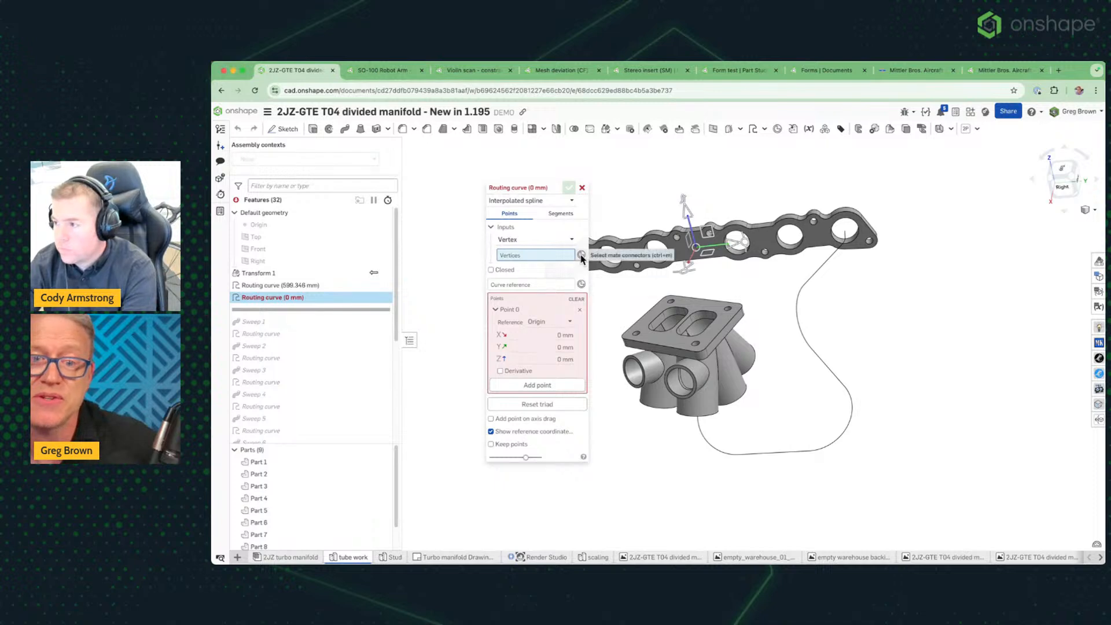
pyautogui.click(796, 253)
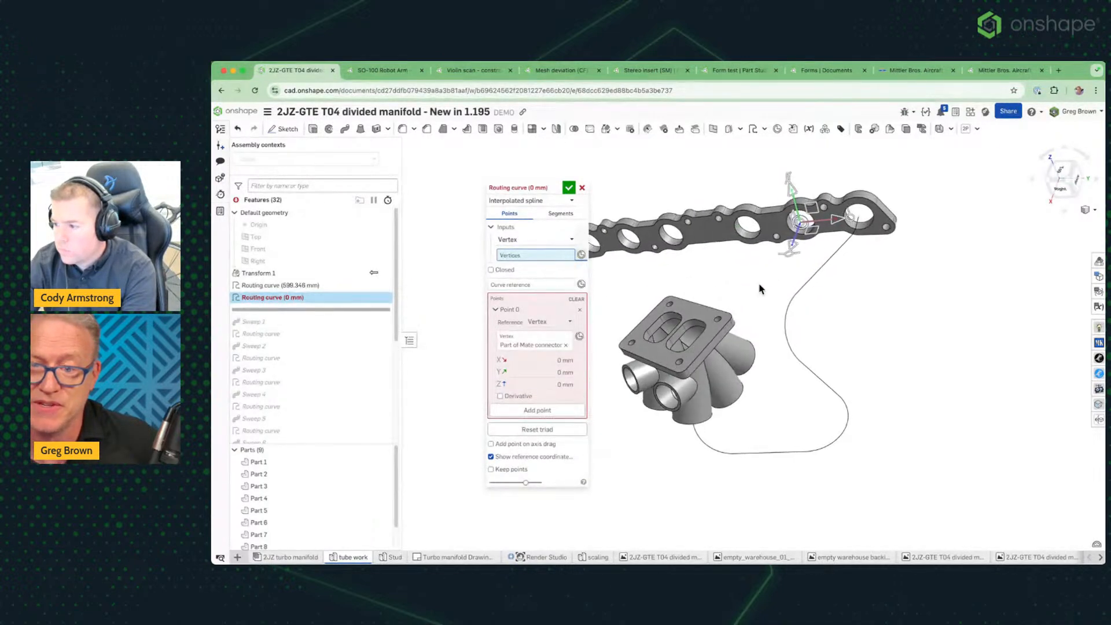
# Enable adding points on axis drag and extend the routing curve from the port to about Y -184 mm and Z 204 mm
pyautogui.click(531, 444)
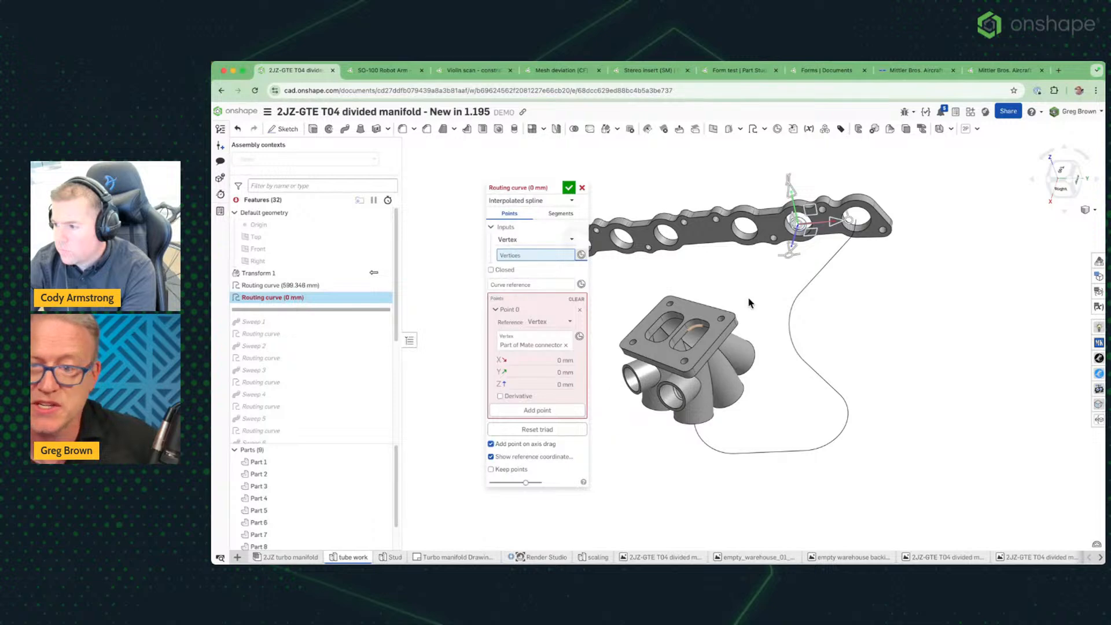
pyautogui.moveTo(793, 250); pyautogui.dragTo(784, 457)
pyautogui.moveTo(888, 458)
pyautogui.mouseDown(button='right')
pyautogui.moveTo(886, 443)
pyautogui.moveTo(873, 460)
pyautogui.mouseUp(button='right')
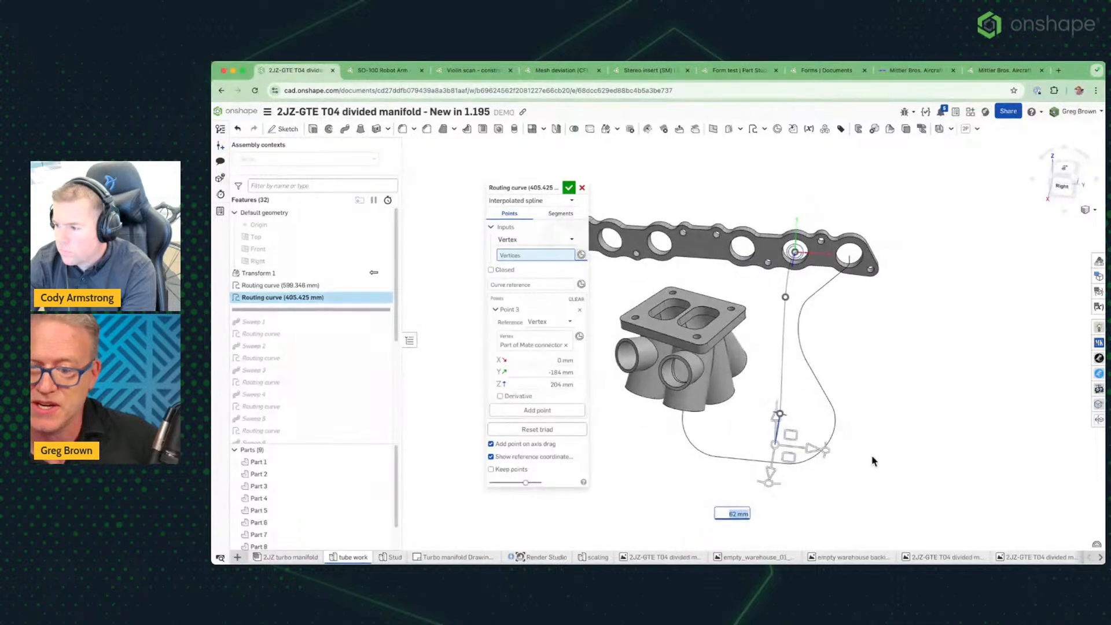
# Add another routing curve point along the X axis towards the merge collector and set its X offset to -70 mm
pyautogui.moveTo(812, 450); pyautogui.dragTo(756, 444)
pyautogui.moveTo(867, 399)
pyautogui.mouseDown(button='right')
pyautogui.moveTo(844, 400)
pyautogui.moveTo(850, 409)
pyautogui.mouseUp(button='right')
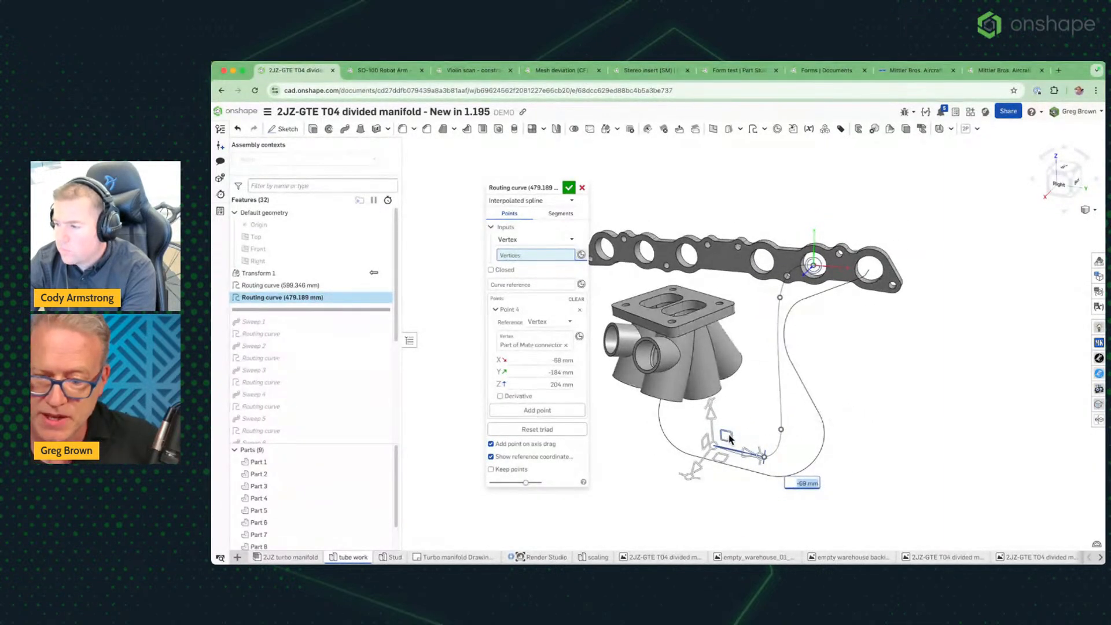
pyautogui.moveTo(721, 432); pyautogui.dragTo(719, 437, button='right')
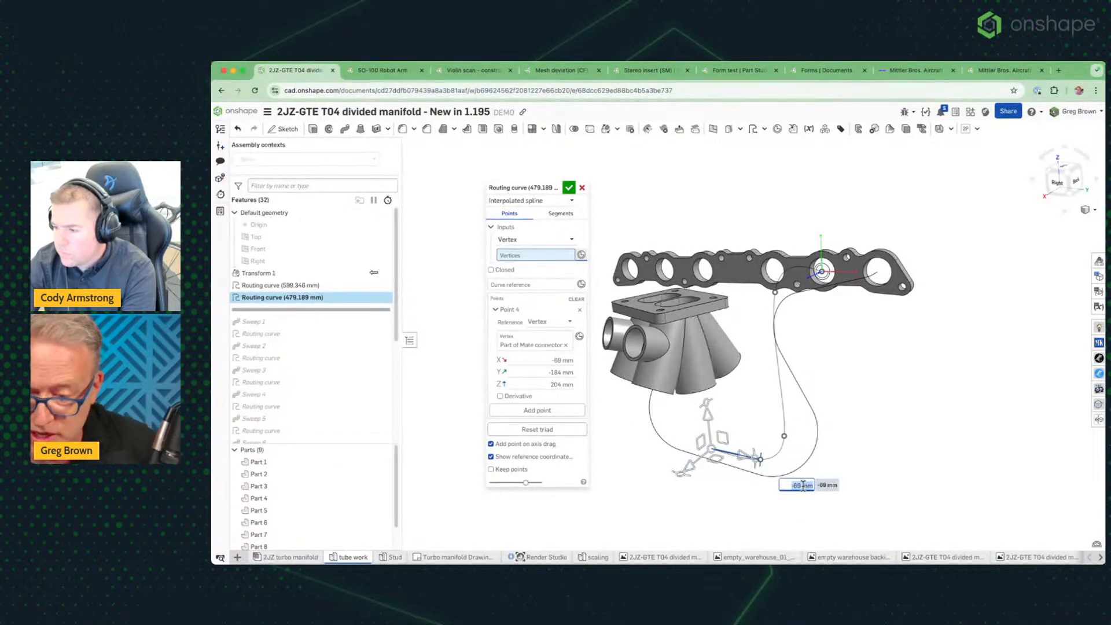
pyautogui.press('BackSpace')
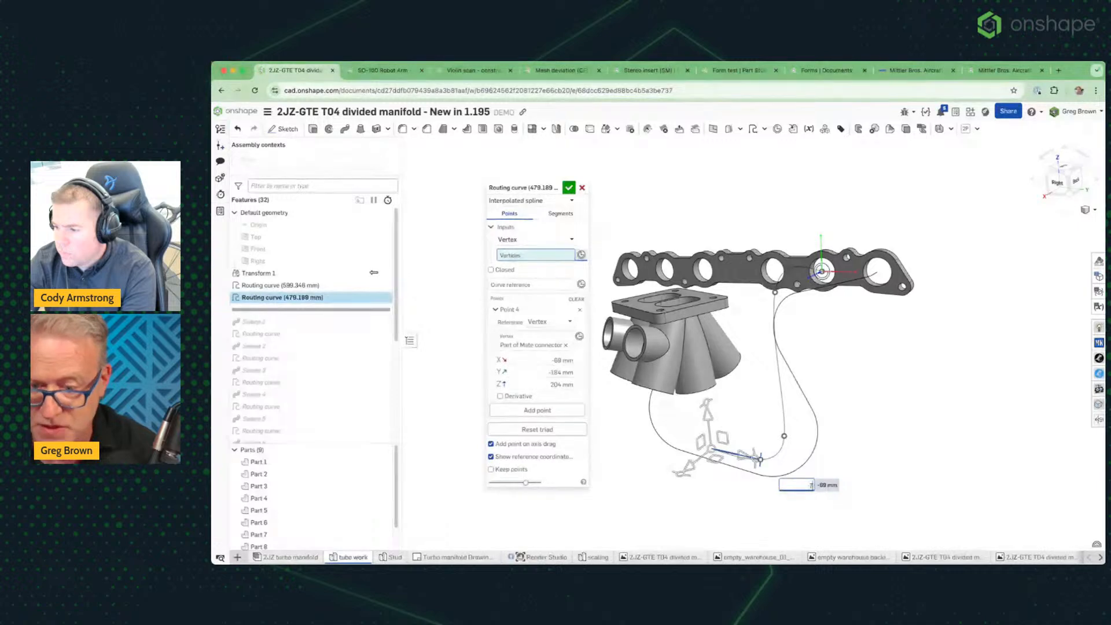
pyautogui.write('-70')
pyautogui.press('Return')
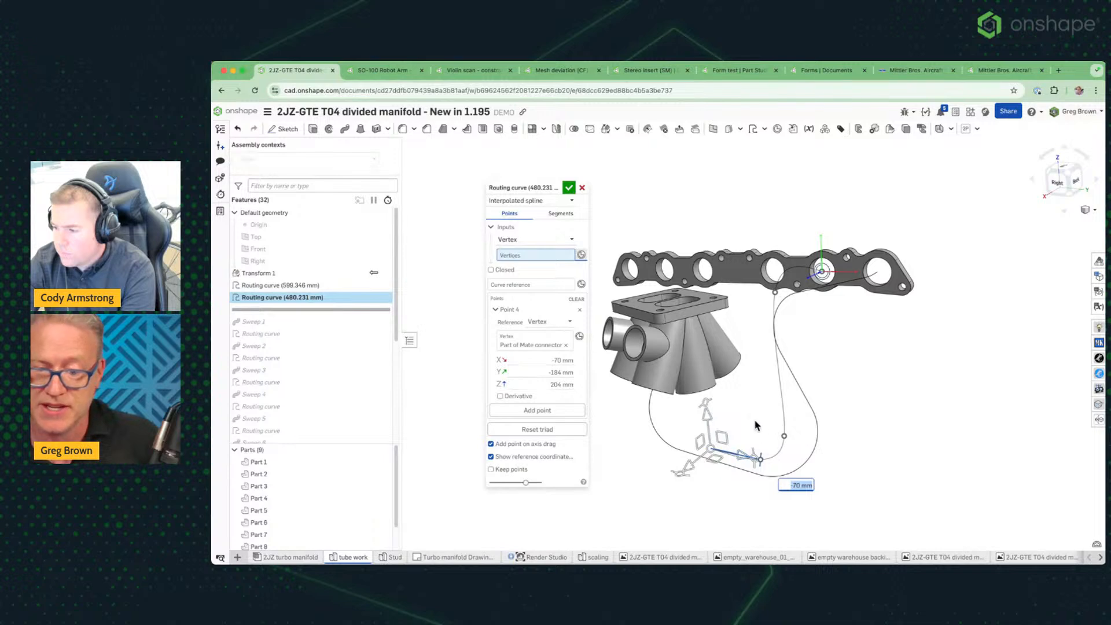
pyautogui.moveTo(755, 425)
pyautogui.mouseDown(button='right')
pyautogui.moveTo(788, 433)
pyautogui.moveTo(751, 431)
pyautogui.moveTo(749, 421)
pyautogui.mouseUp(button='right')
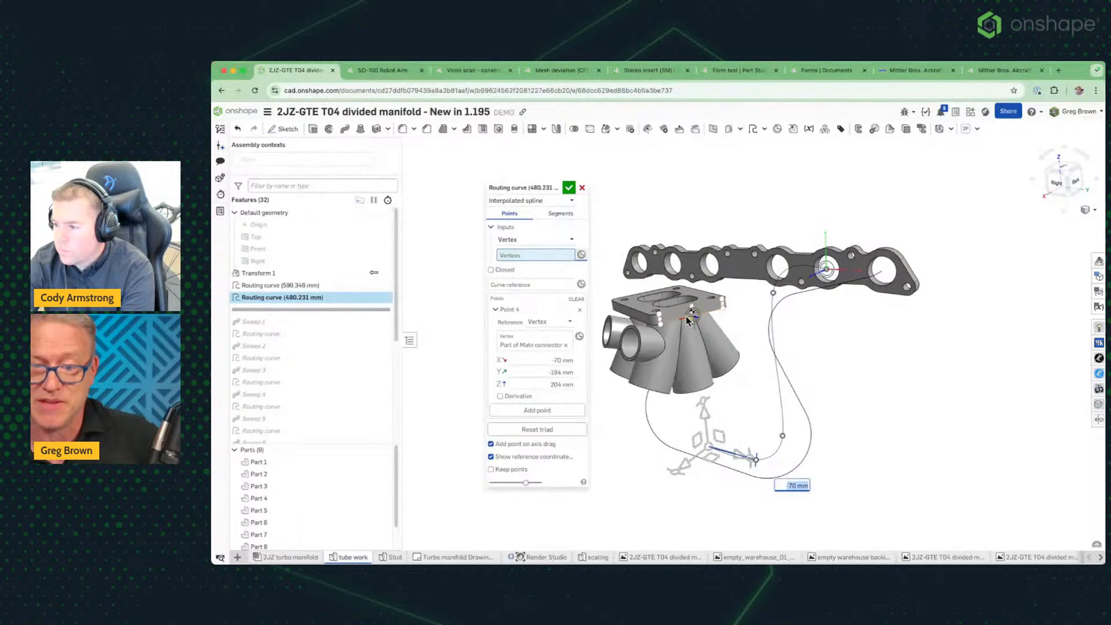
# Replace the fourth routing point's reference with the centre of the open collector pipe end beside the one already routed
pyautogui.moveTo(731, 396); pyautogui.dragTo(732, 397, button='right')
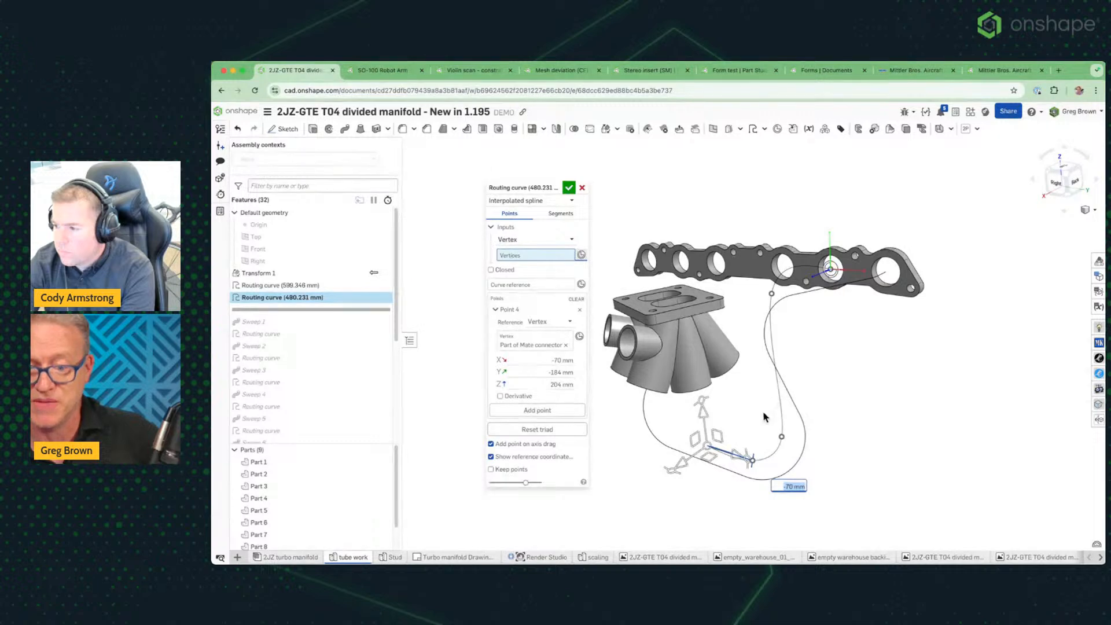
pyautogui.moveTo(763, 416); pyautogui.dragTo(685, 364, button='right')
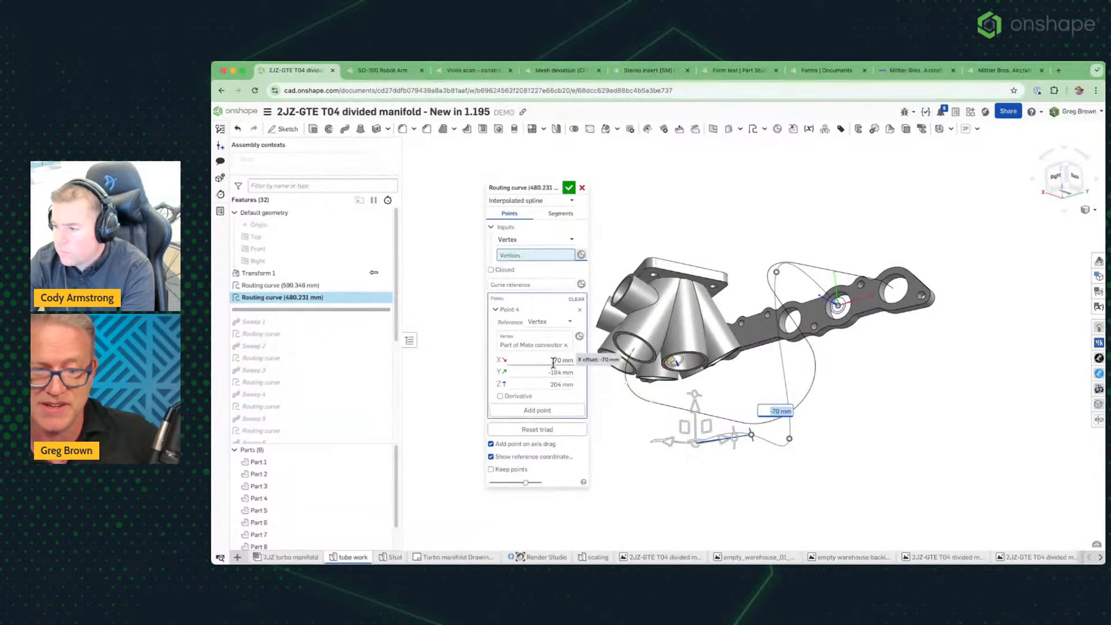
pyautogui.click(565, 345)
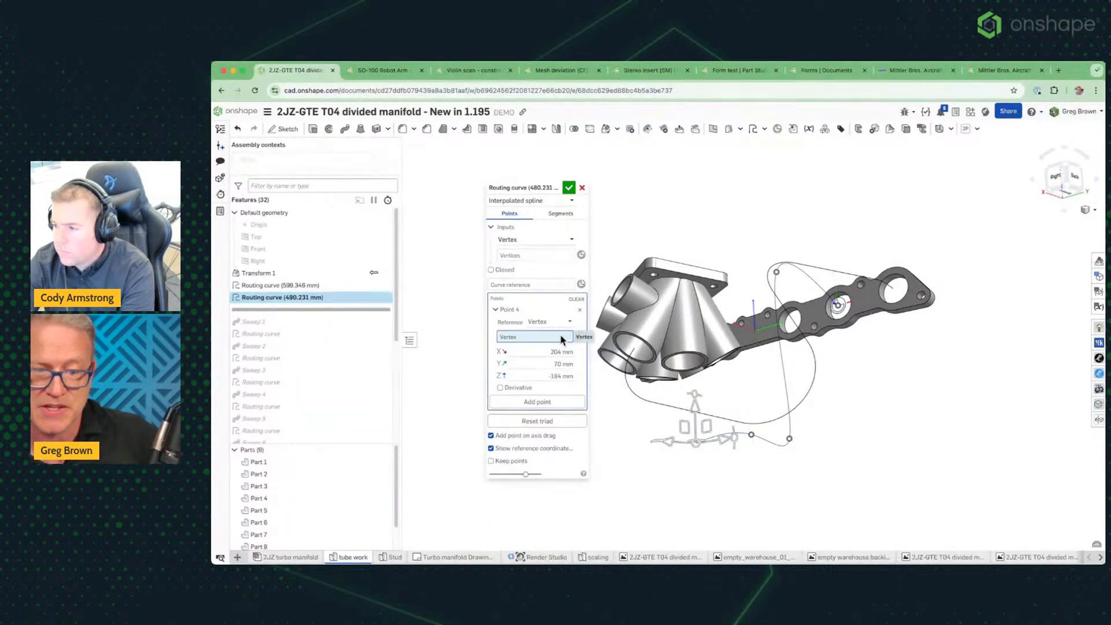
pyautogui.click(693, 368)
pyautogui.moveTo(736, 380); pyautogui.dragTo(728, 390, button='right')
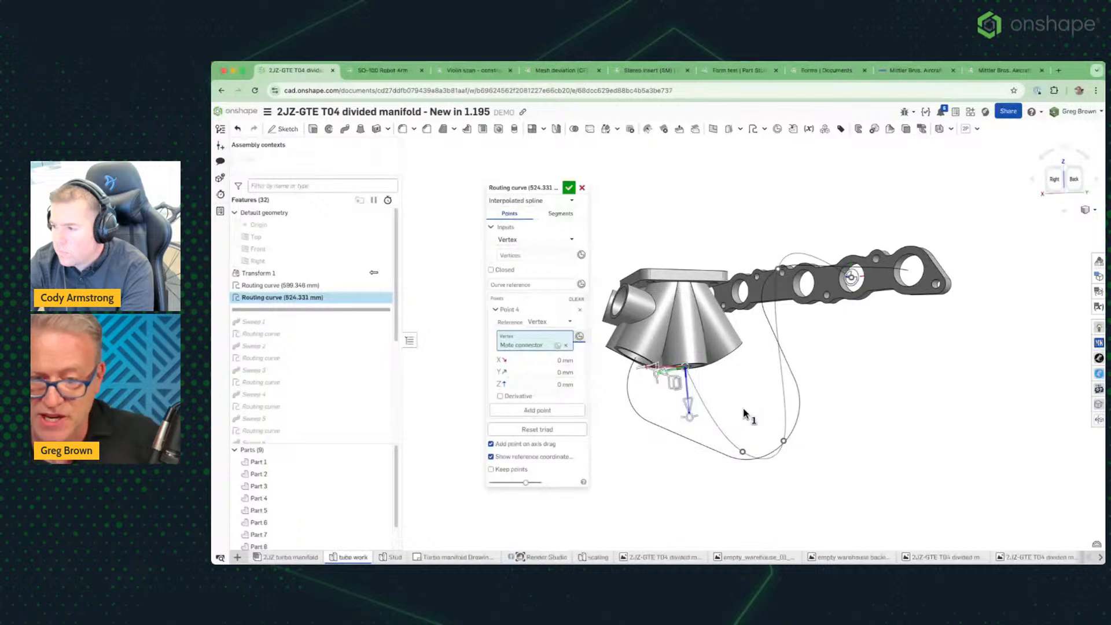
# With adding points on axis drag turned off, offset the collector point 53 mm along Z and add a final point at Z 0 mm
pyautogui.moveTo(687, 407); pyautogui.dragTo(686, 455)
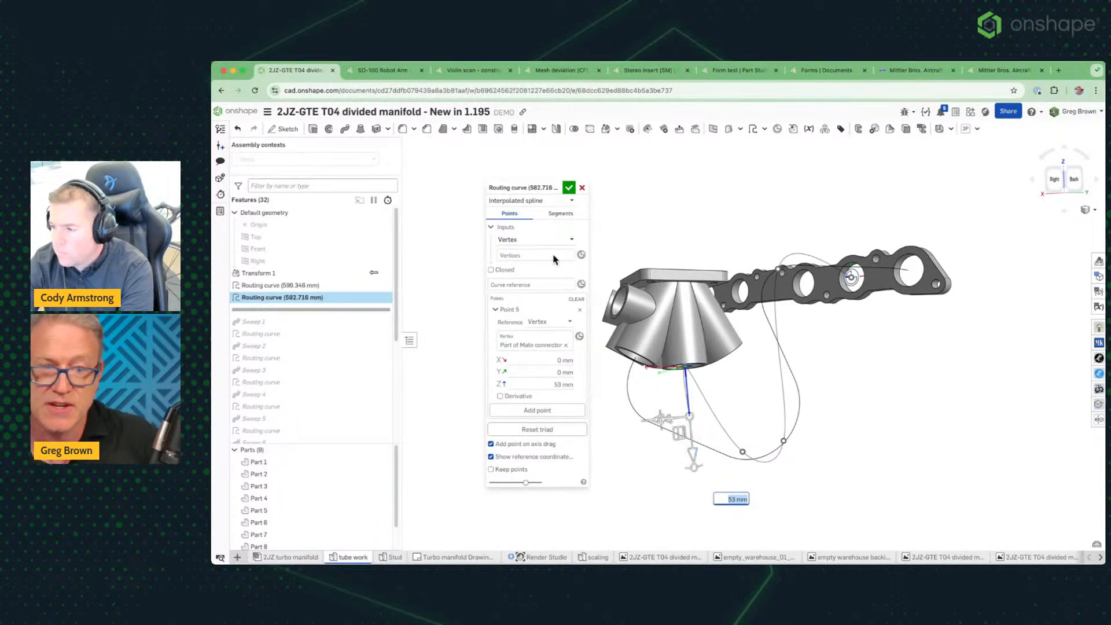
pyautogui.click(238, 129)
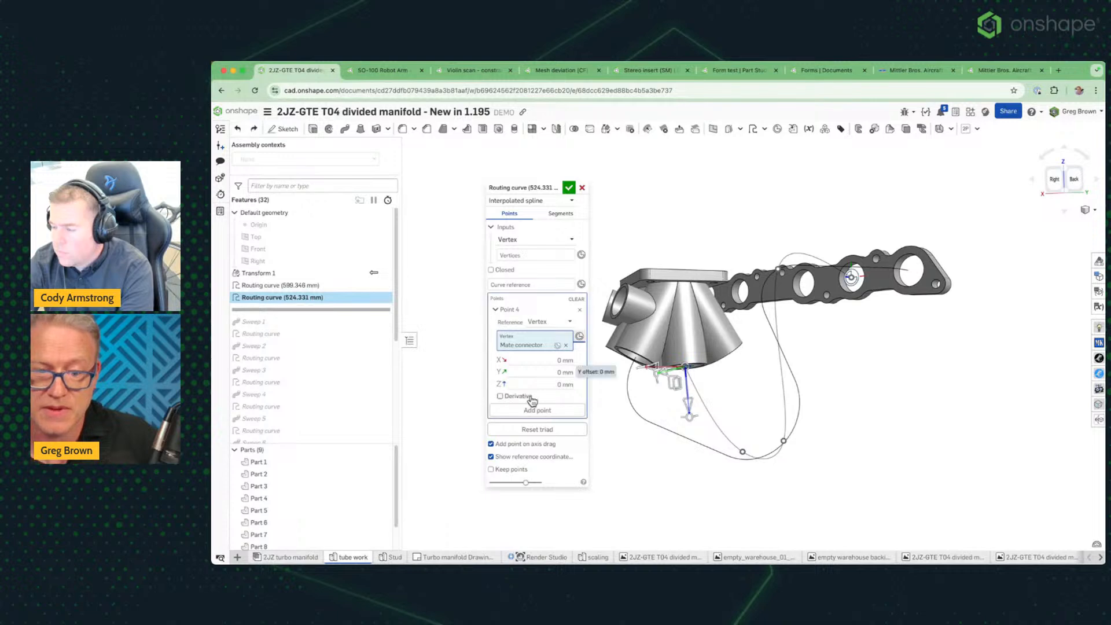
pyautogui.click(515, 444)
pyautogui.moveTo(683, 412)
pyautogui.mouseDown()
pyautogui.moveTo(694, 458)
pyautogui.moveTo(687, 418)
pyautogui.mouseUp()
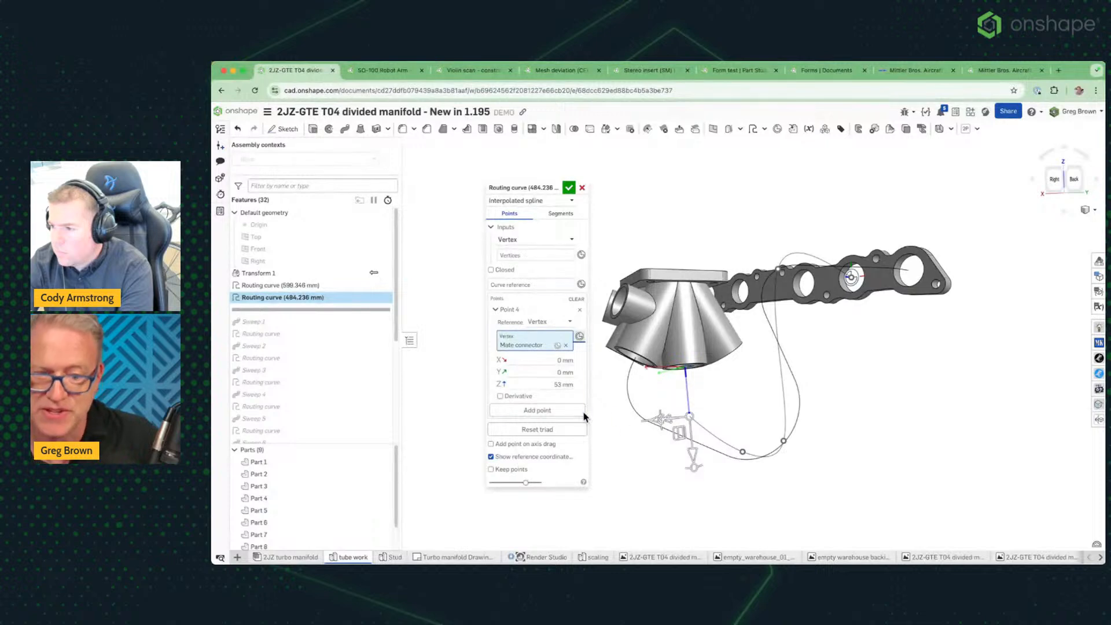
pyautogui.click(547, 412)
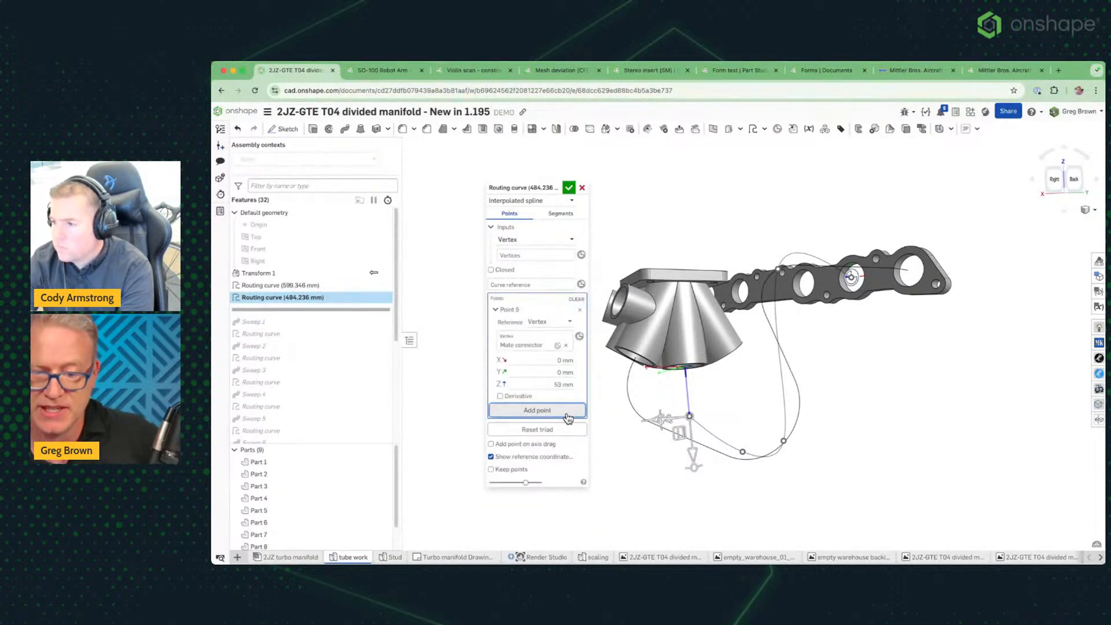
pyautogui.click(549, 385)
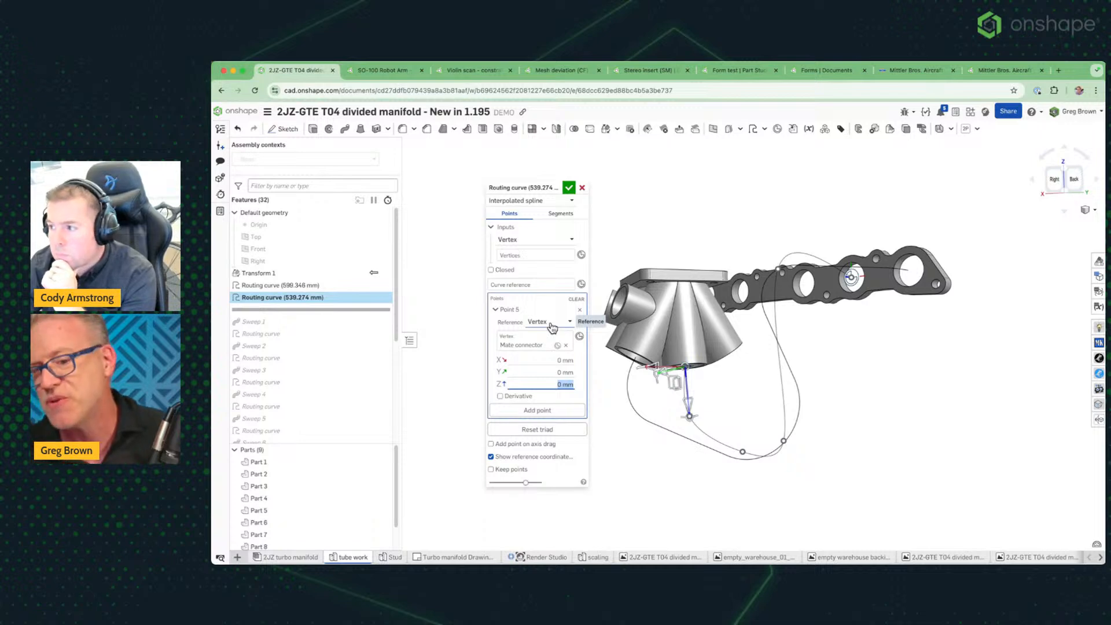
# Change the routing curve type to Polyline and set its bend radius to 50 mm
pyautogui.moveTo(759, 368)
pyautogui.mouseDown(button='right')
pyautogui.moveTo(752, 347)
pyautogui.moveTo(786, 373)
pyautogui.moveTo(798, 366)
pyautogui.moveTo(767, 383)
pyautogui.mouseUp(button='right')
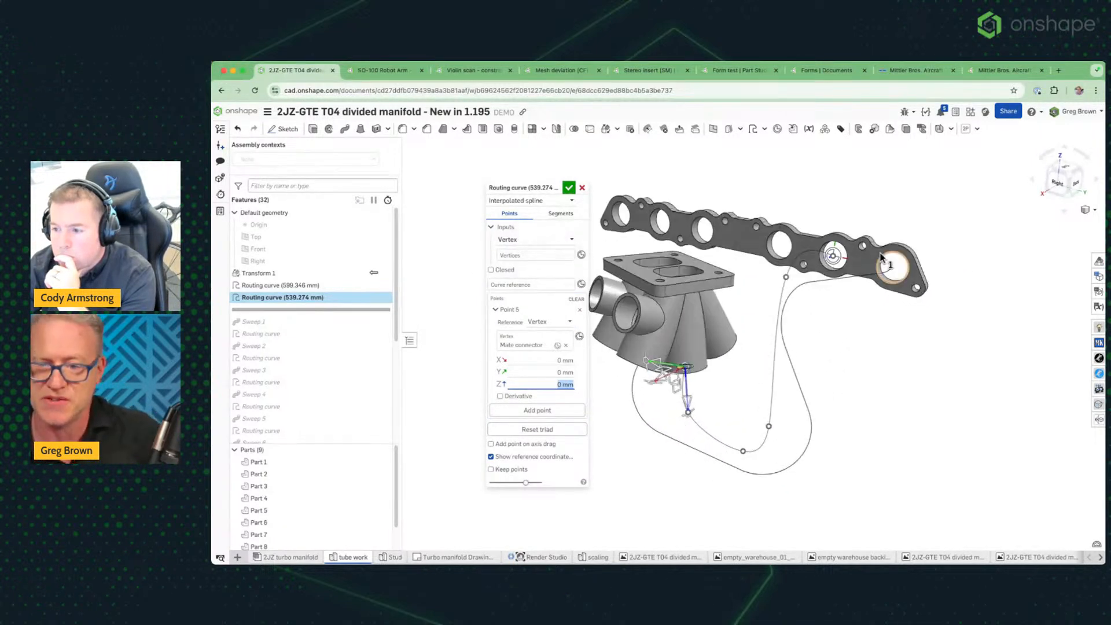
pyautogui.moveTo(775, 288); pyautogui.dragTo(808, 322, button='right')
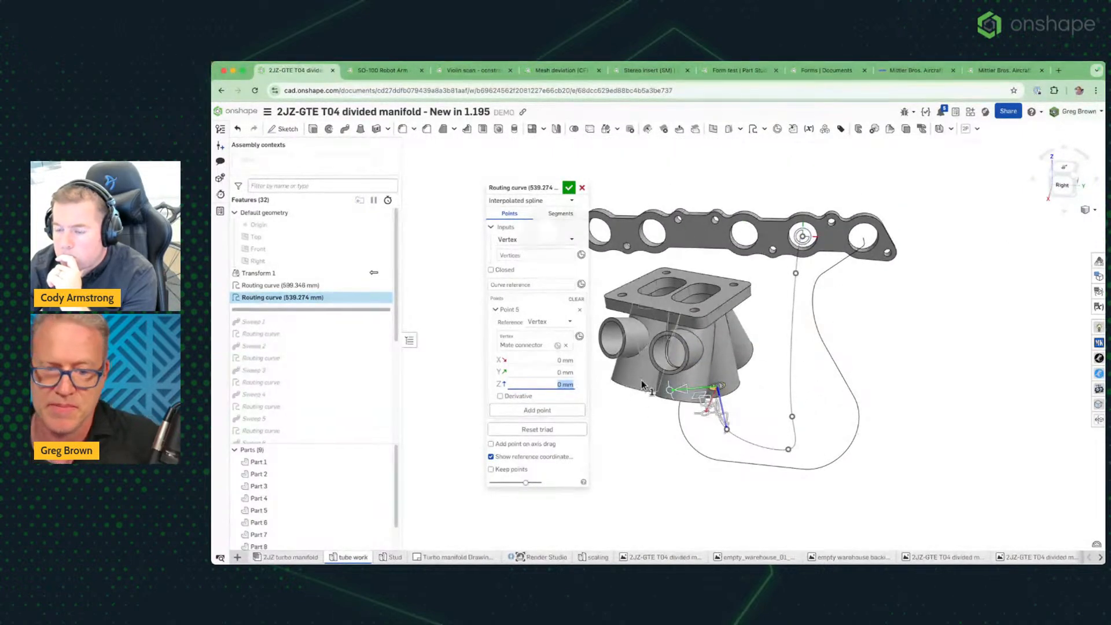
pyautogui.moveTo(788, 407); pyautogui.dragTo(824, 405, button='right')
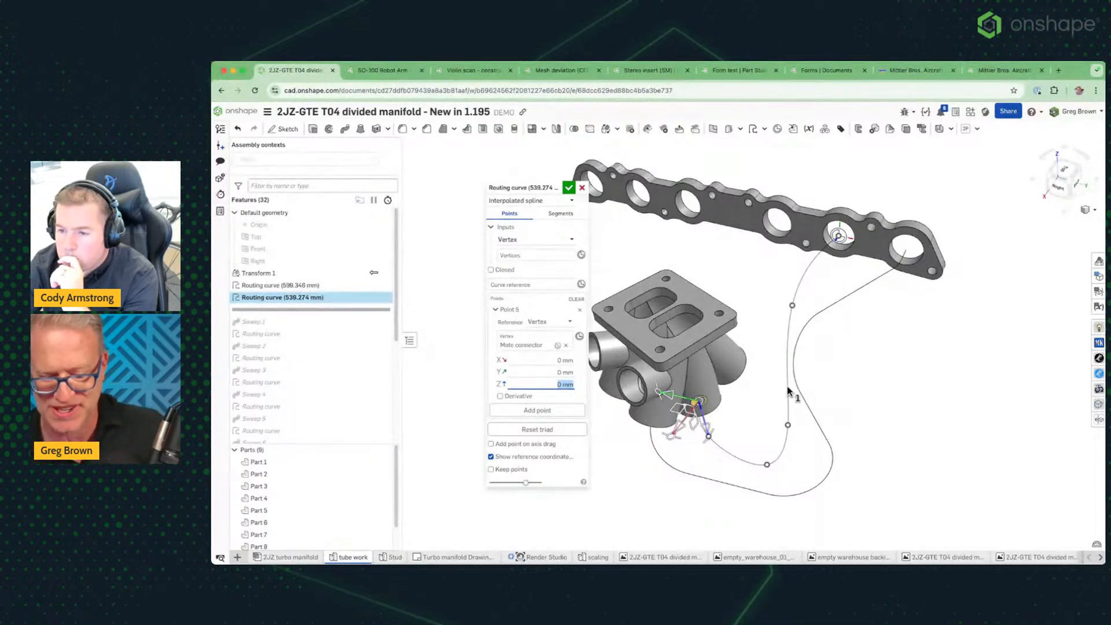
pyautogui.click(530, 200)
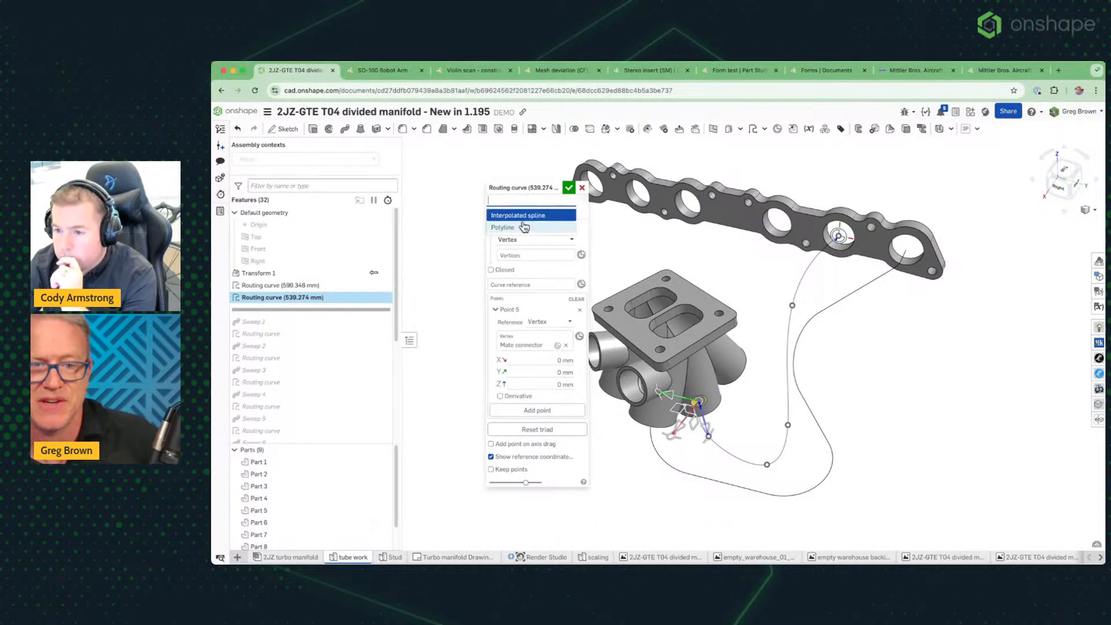
pyautogui.click(521, 229)
pyautogui.moveTo(752, 347); pyautogui.dragTo(754, 308, button='right')
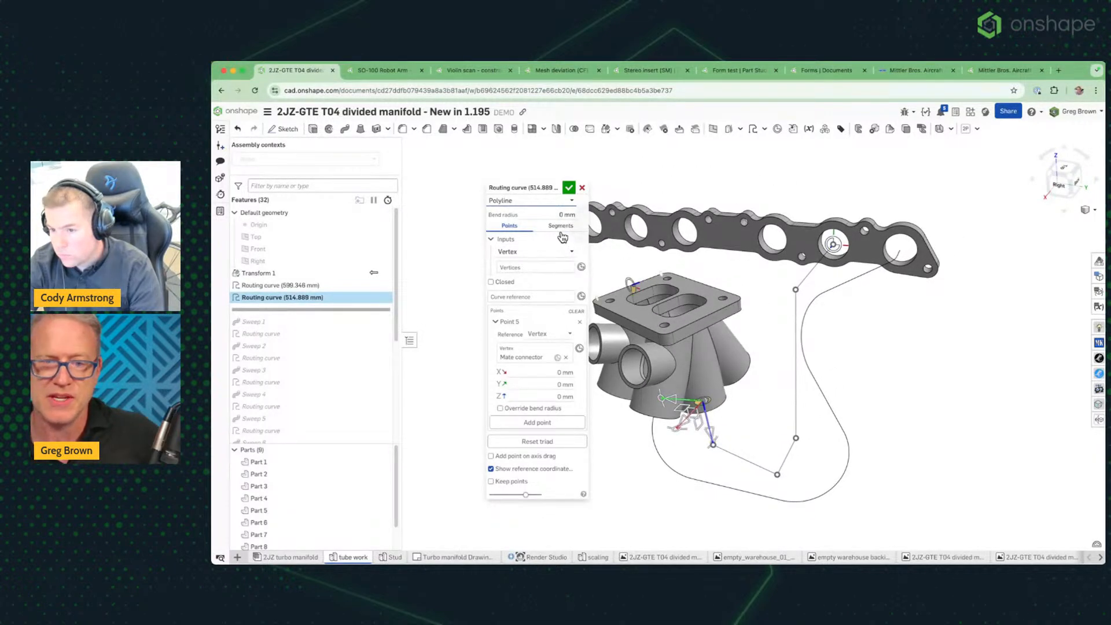
pyautogui.click(546, 211)
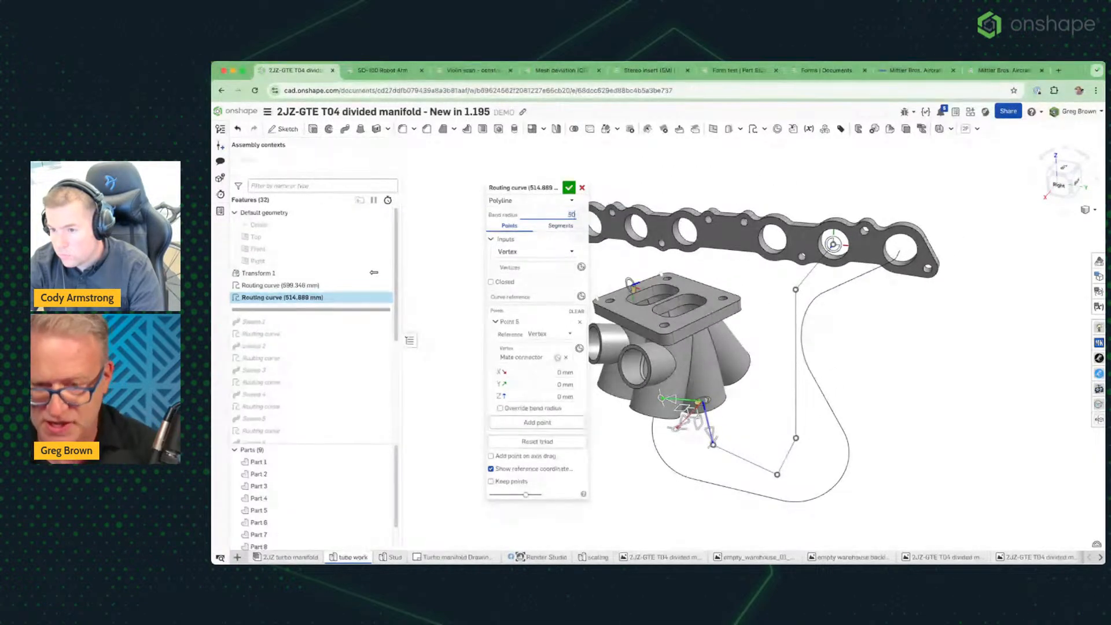
pyautogui.press('Return')
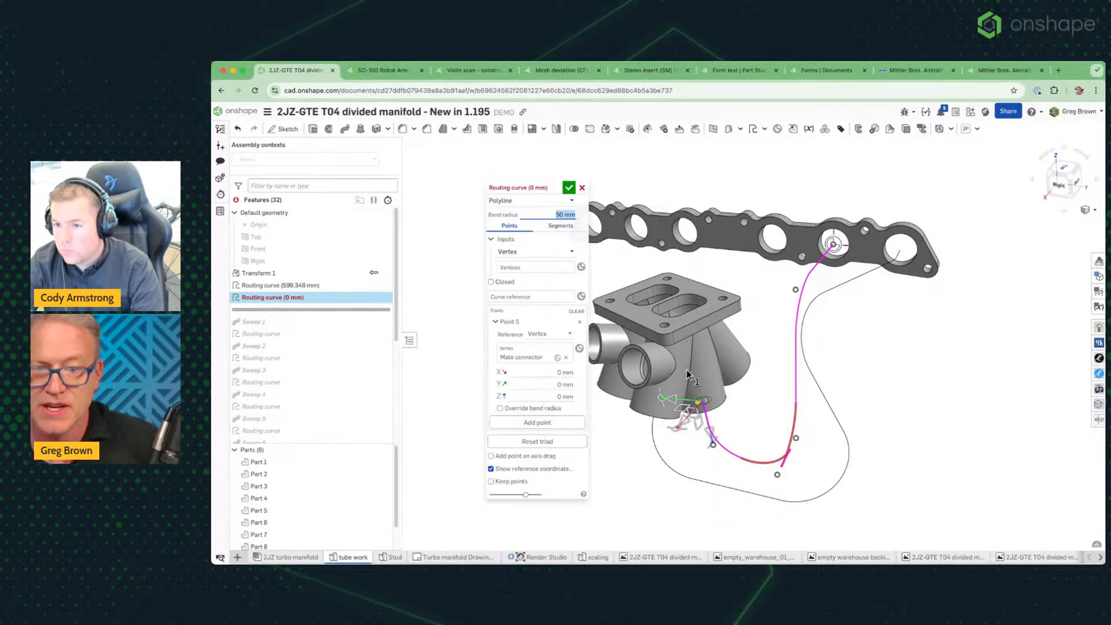
# Move the routing curve's second point to a Z offset of about 58 mm and an X offset of about 97 mm
pyautogui.click(798, 439)
pyautogui.moveTo(793, 448); pyautogui.dragTo(816, 412)
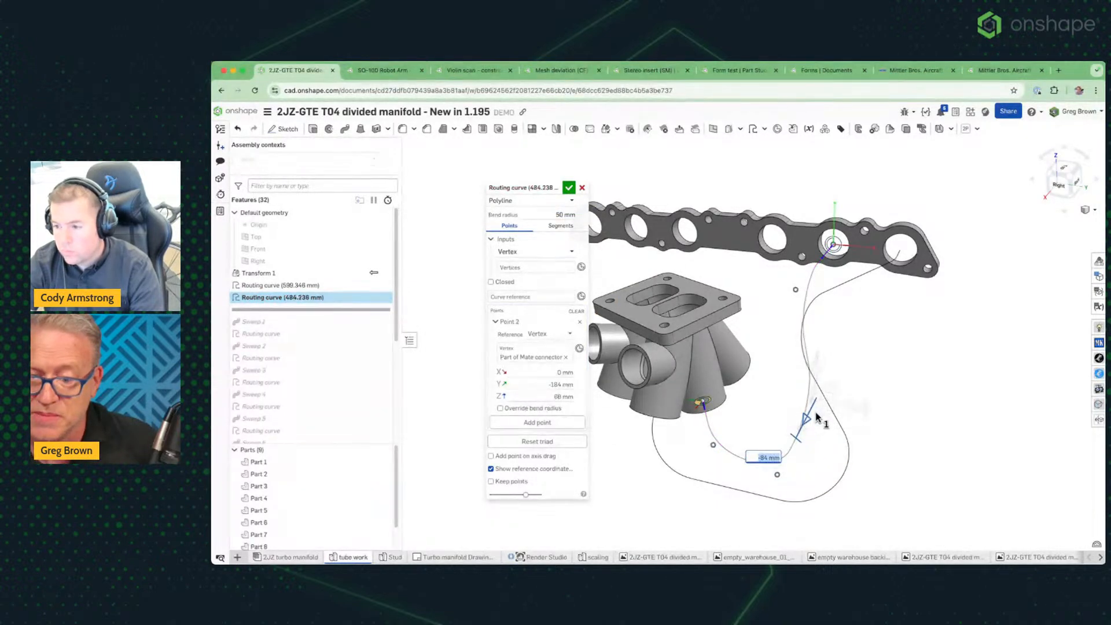
pyautogui.moveTo(815, 412); pyautogui.dragTo(818, 467, button='right')
pyautogui.moveTo(862, 444); pyautogui.dragTo(895, 445)
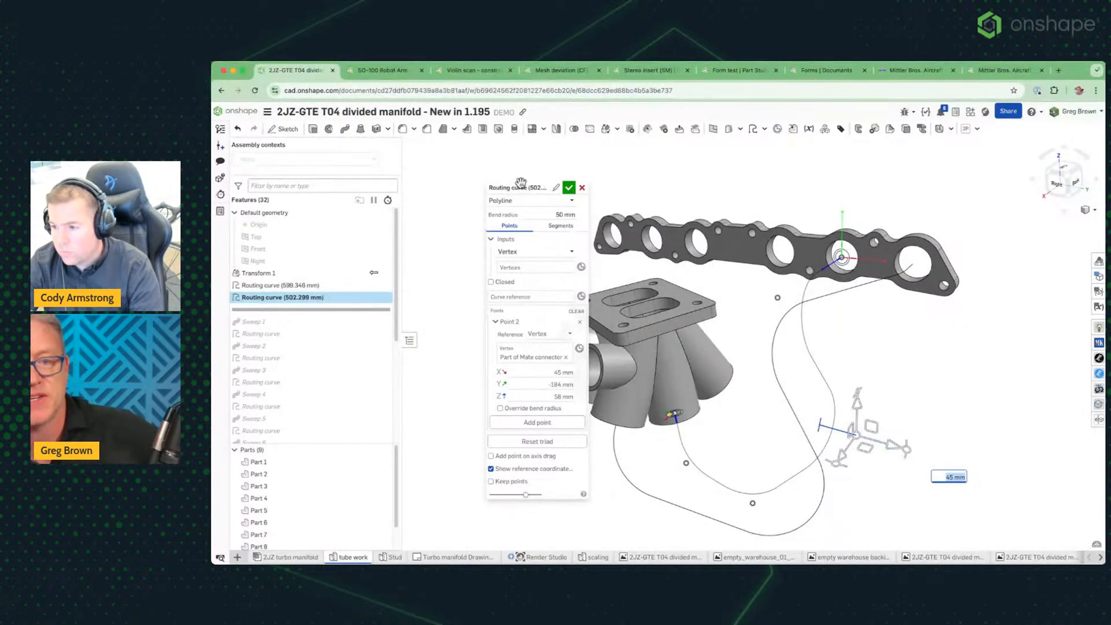
pyautogui.scroll(-3, 782, 370)
pyautogui.moveTo(772, 366); pyautogui.dragTo(801, 378, button='right')
pyautogui.moveTo(867, 393); pyautogui.dragTo(894, 396)
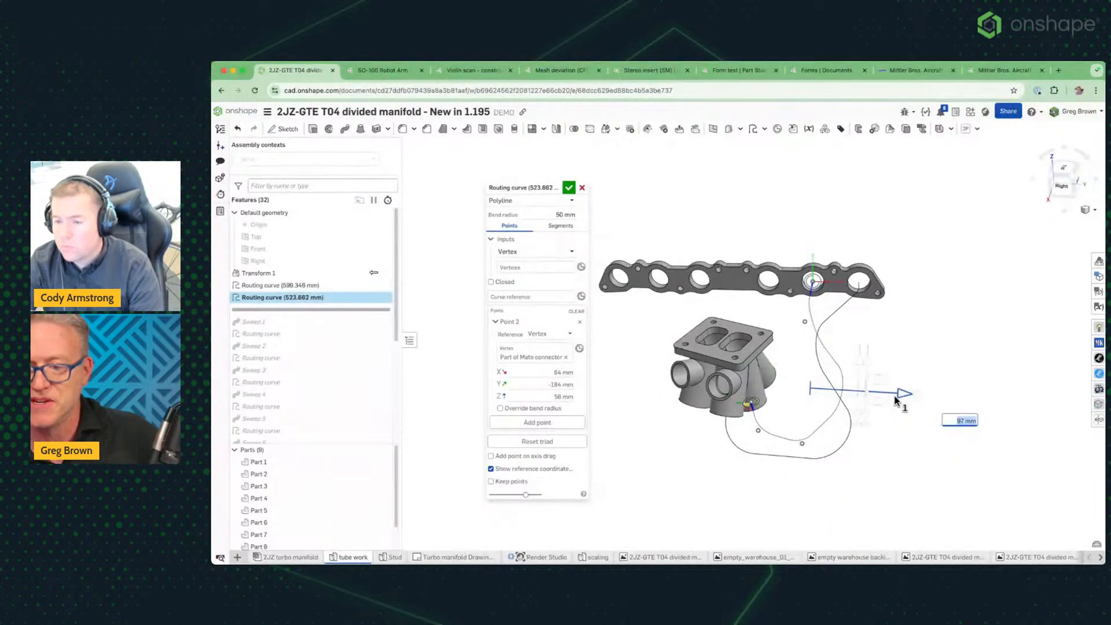
pyautogui.moveTo(860, 393); pyautogui.dragTo(833, 417, button='right')
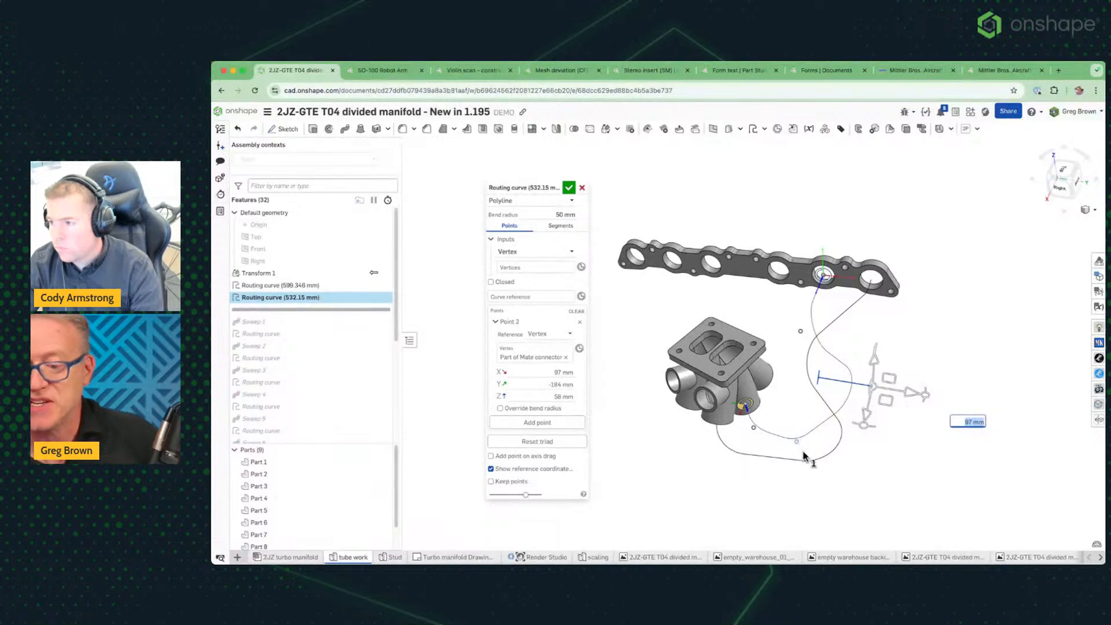
# Move the third routing point to an X offset of about -32 mm and accept the routing curve
pyautogui.click(797, 443)
pyautogui.moveTo(828, 454); pyautogui.dragTo(847, 461)
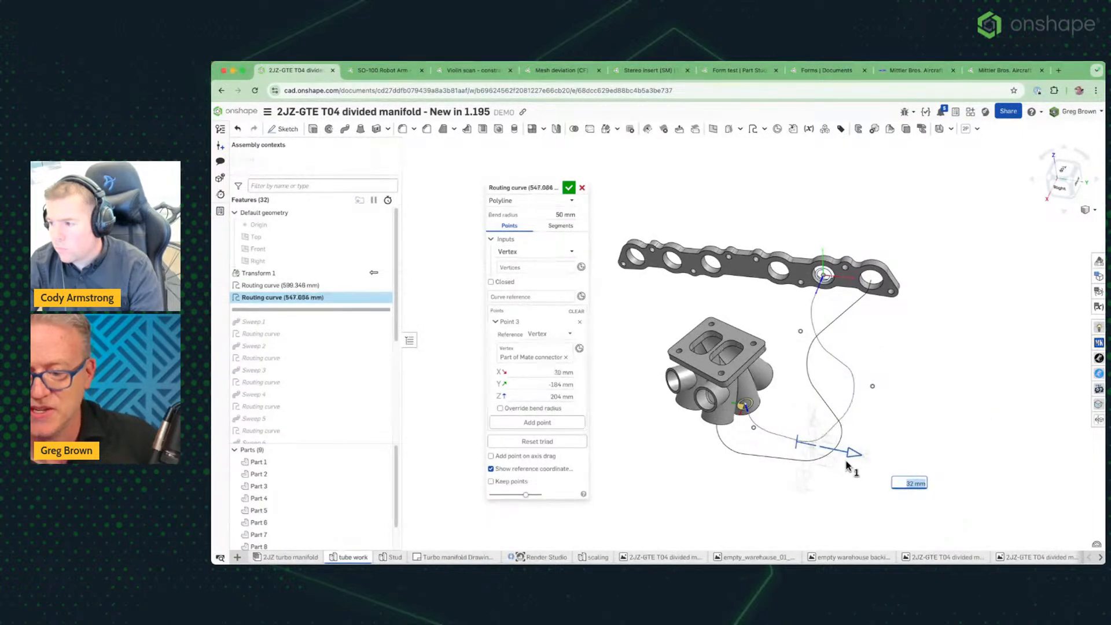
pyautogui.scroll(-1, 822, 403)
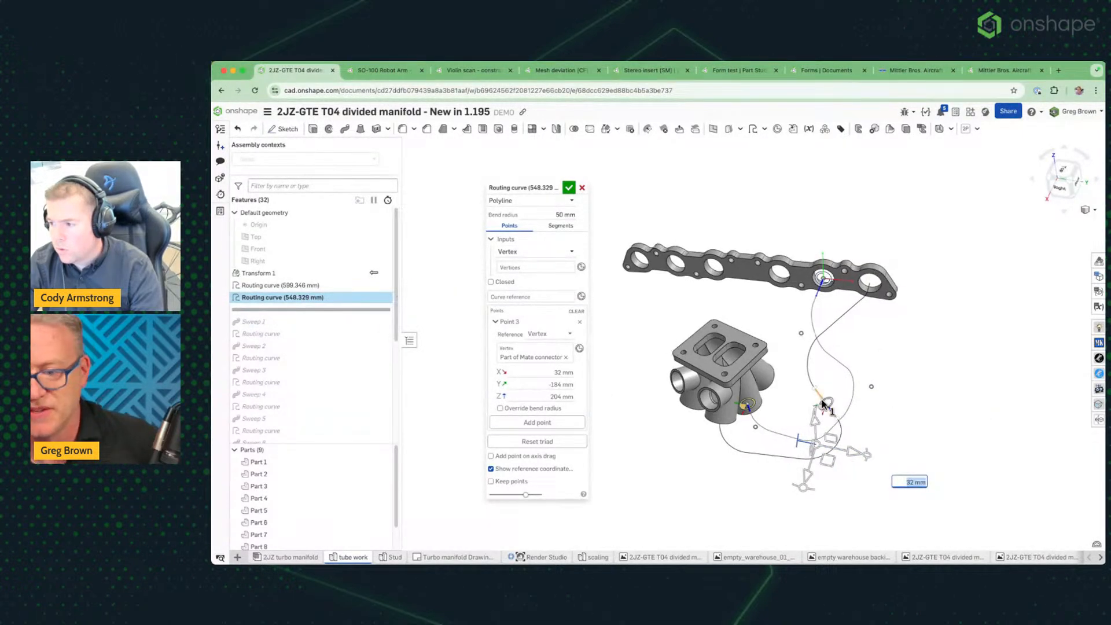
pyautogui.moveTo(822, 404); pyautogui.dragTo(801, 385, button='right')
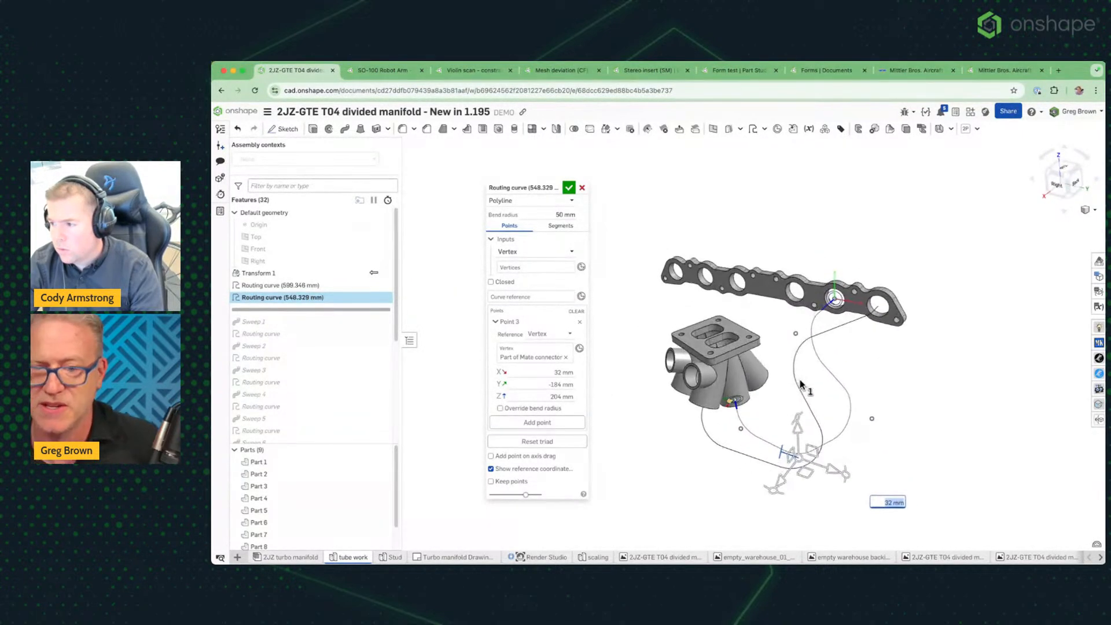
pyautogui.click(568, 187)
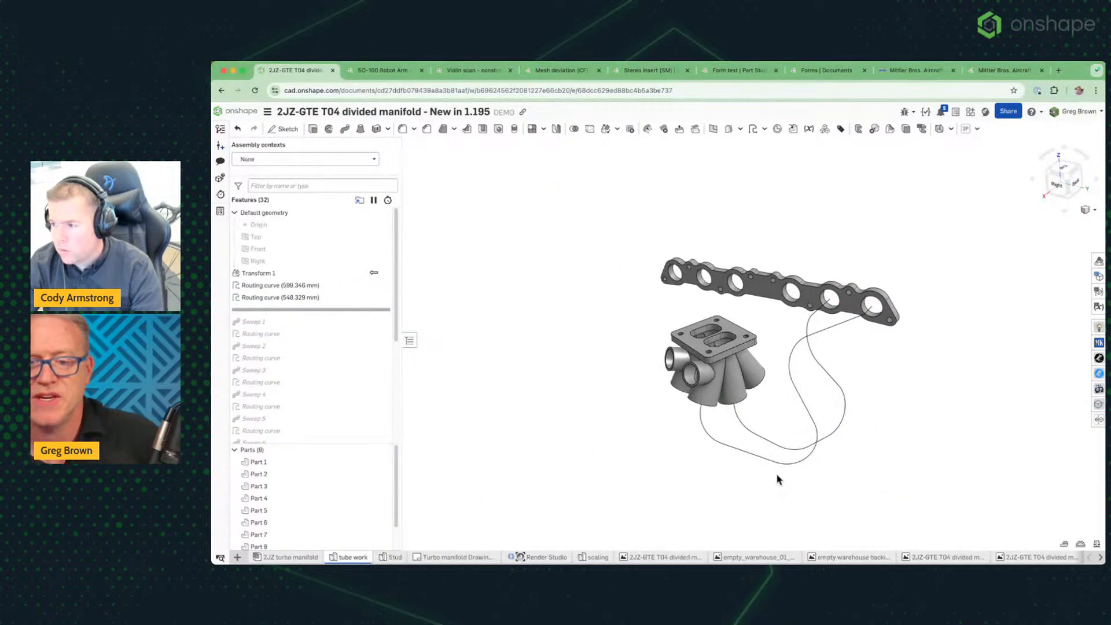
# Try a new surface sweep of the collector pipe's circular end edge along the first routing curve
pyautogui.moveTo(778, 479); pyautogui.dragTo(712, 433, button='right')
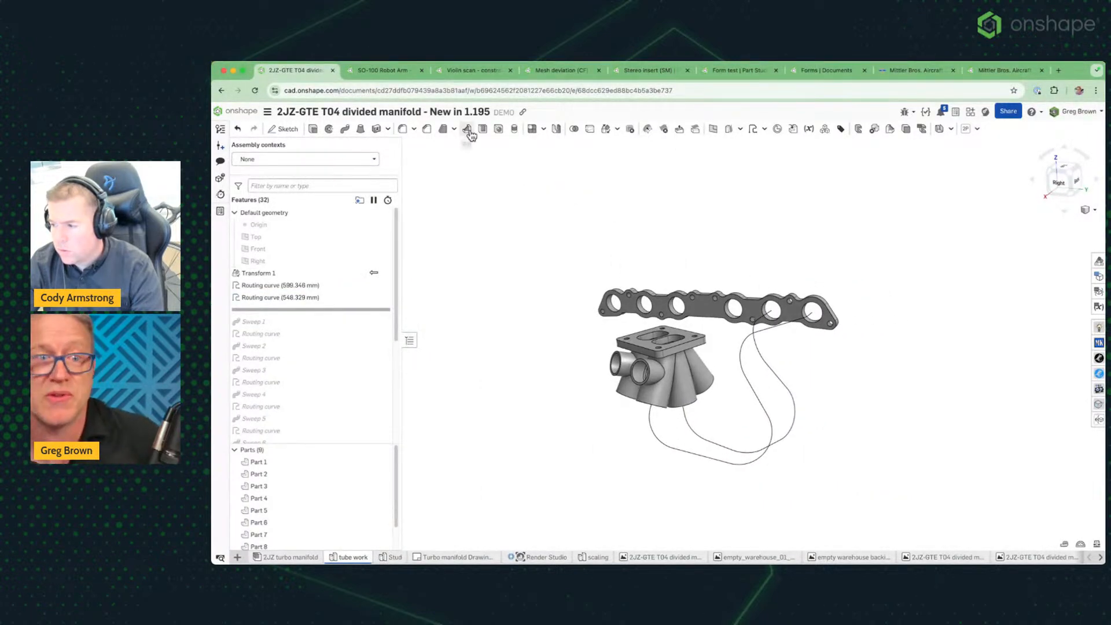
pyautogui.click(345, 130)
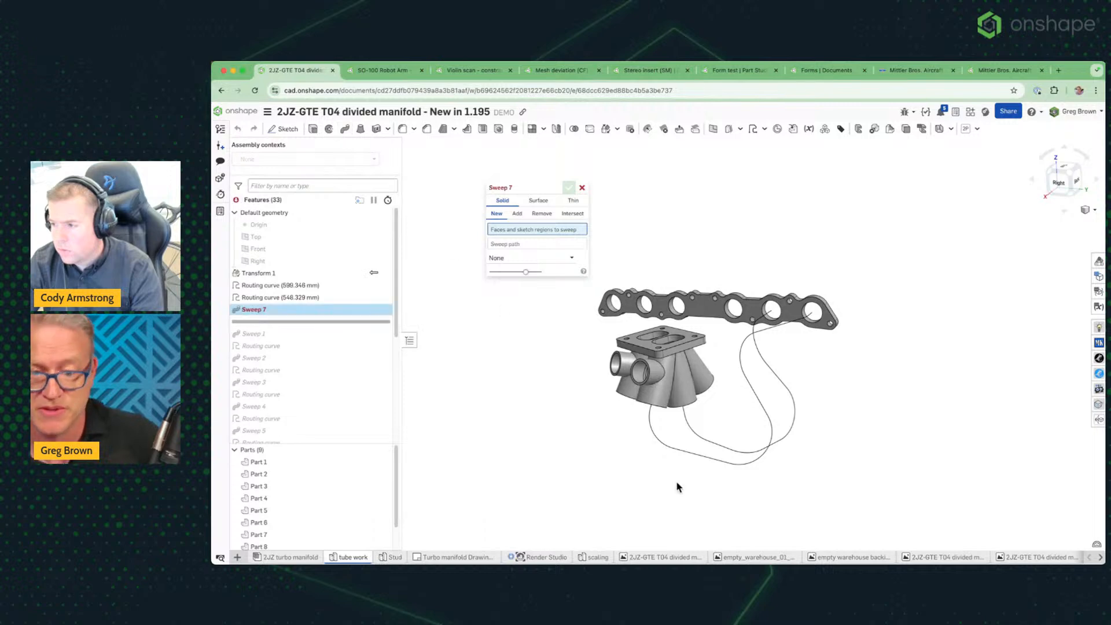
pyautogui.scroll(1, 665, 417)
pyautogui.click(538, 199)
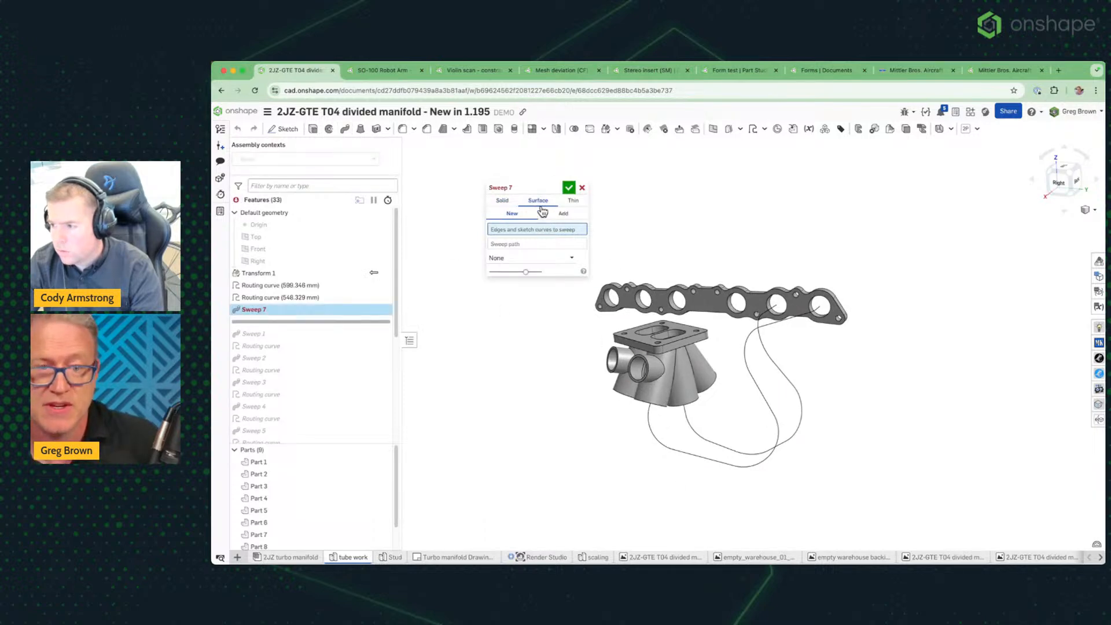
pyautogui.click(658, 405)
pyautogui.moveTo(658, 405); pyautogui.dragTo(666, 467, button='right')
pyautogui.click(537, 252)
pyautogui.click(674, 403)
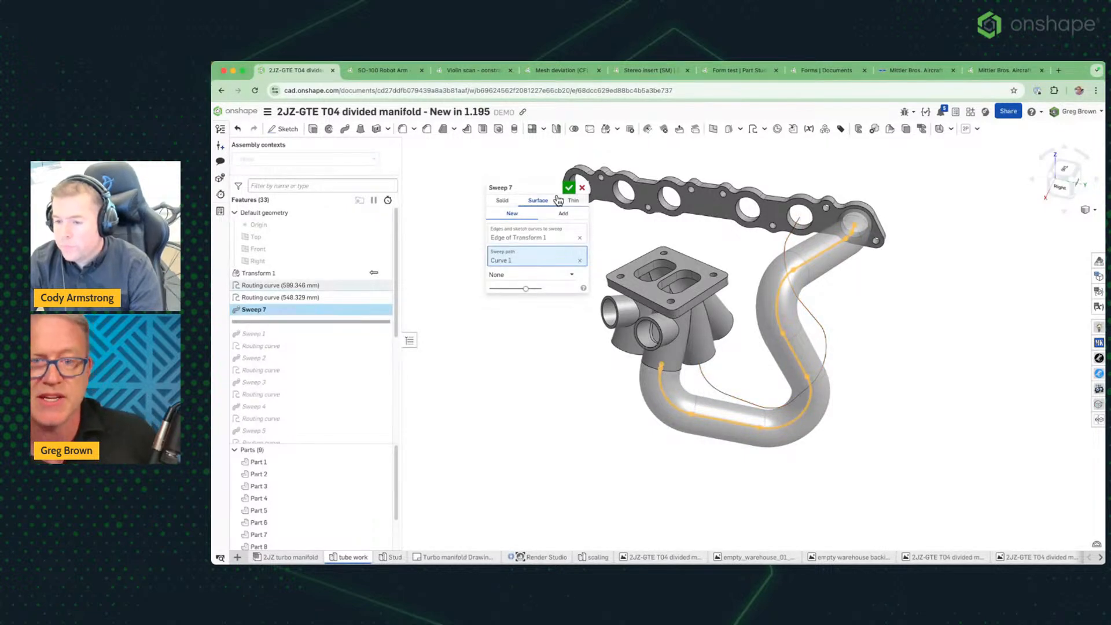
pyautogui.click(582, 189)
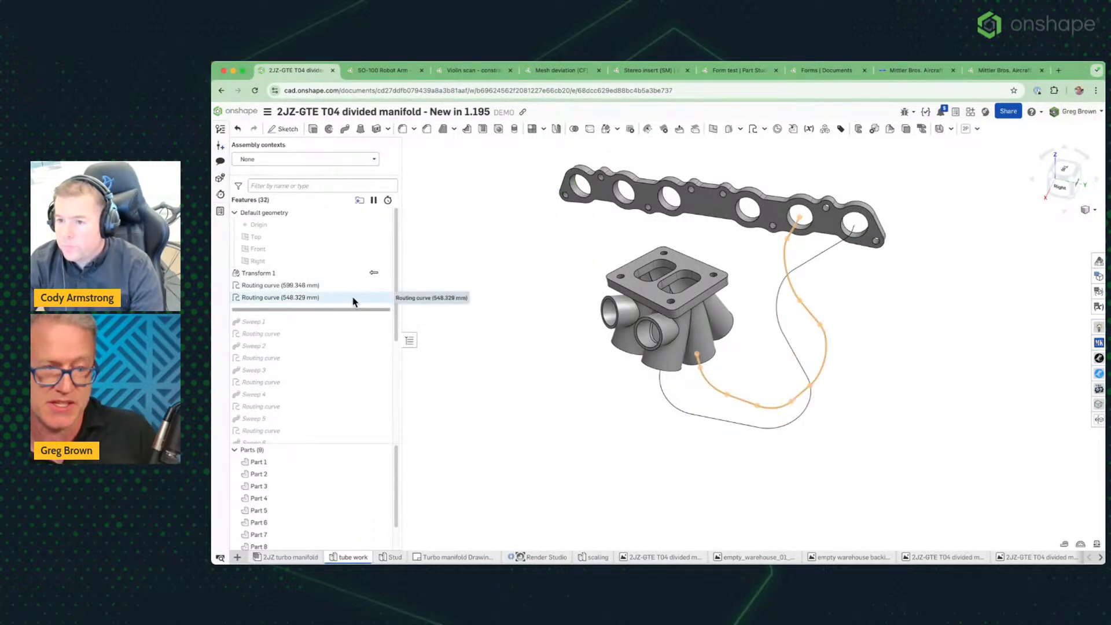
# Delete the second routing curve and roll the feature history forward to the end to restore all manifold tubes
pyautogui.moveTo(351, 302); pyautogui.dragTo(352, 302)
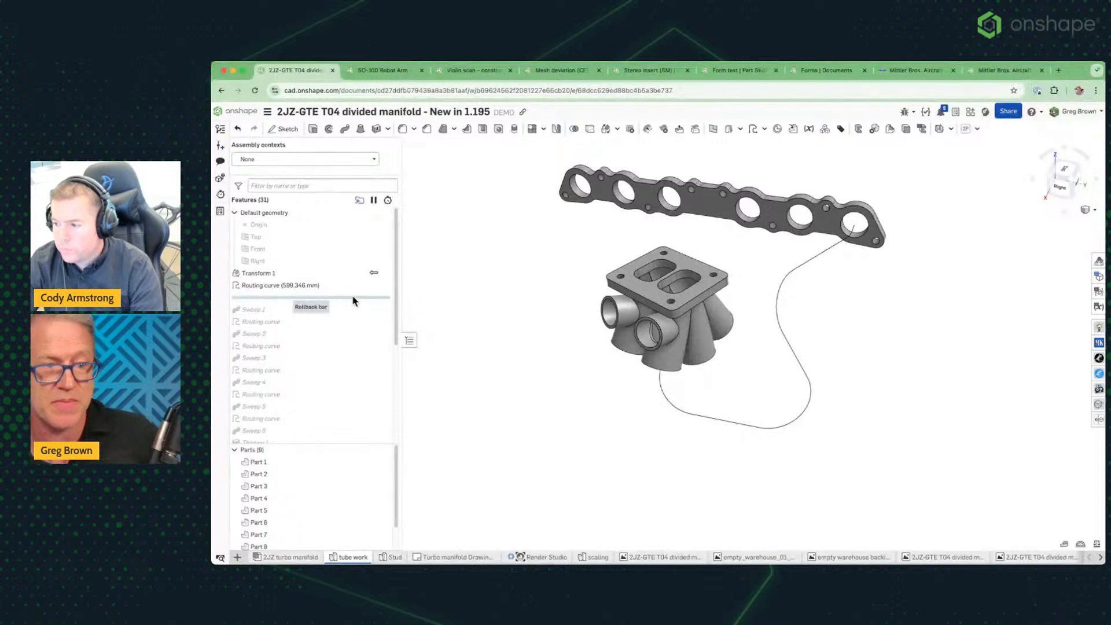
pyautogui.rightClick(353, 297)
pyautogui.click(375, 310)
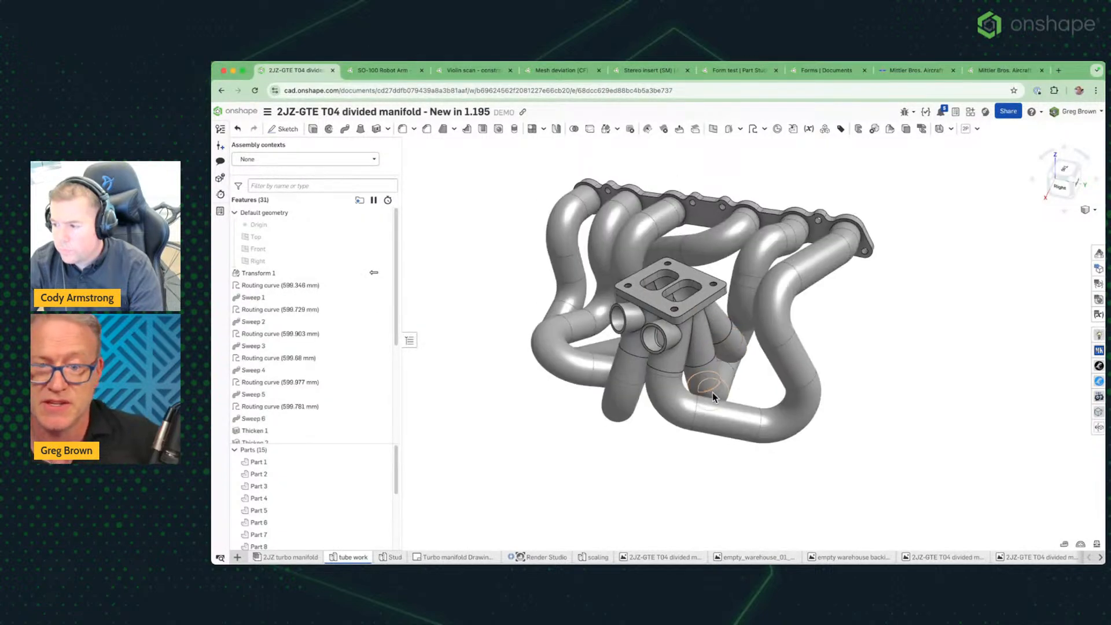
pyautogui.moveTo(713, 392); pyautogui.dragTo(758, 374, button='right')
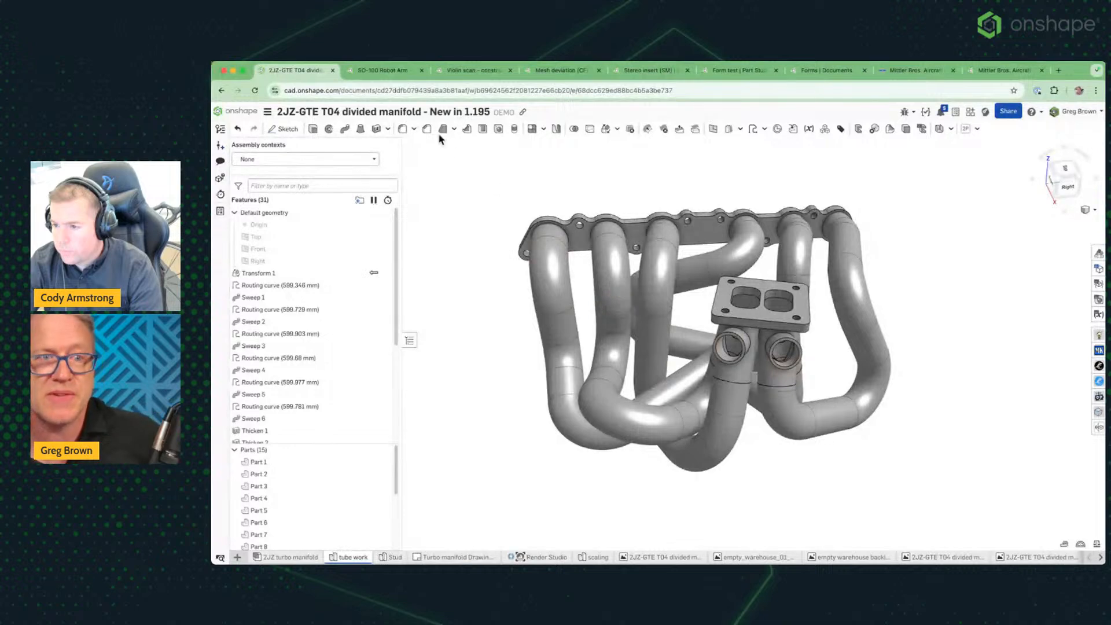
# Switch to the SO-100 Robot Arm routing demo document and examine the red wires around the arm's wrist servo
pyautogui.click(389, 70)
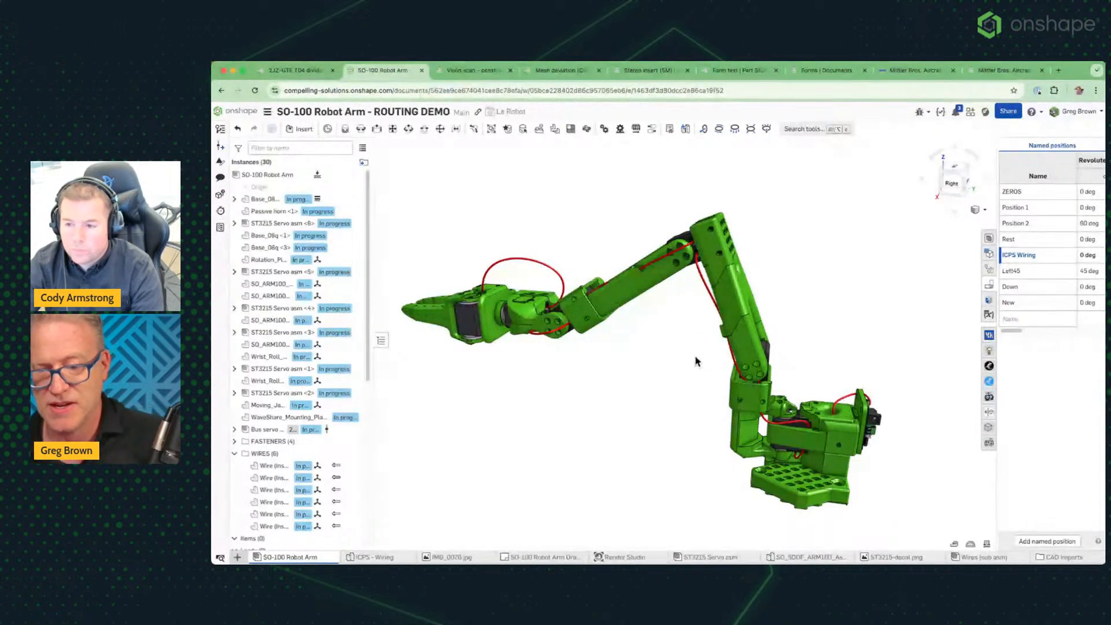
pyautogui.moveTo(701, 363); pyautogui.dragTo(699, 332, button='right')
pyautogui.scroll(5, 502, 344)
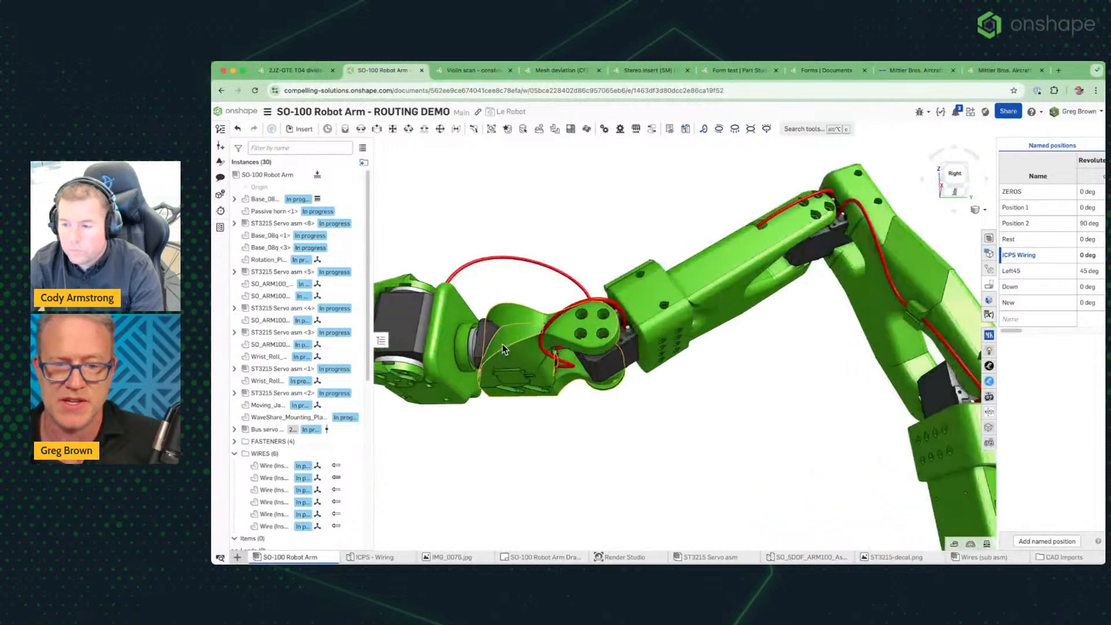
pyautogui.moveTo(659, 382); pyautogui.dragTo(599, 353, button='right')
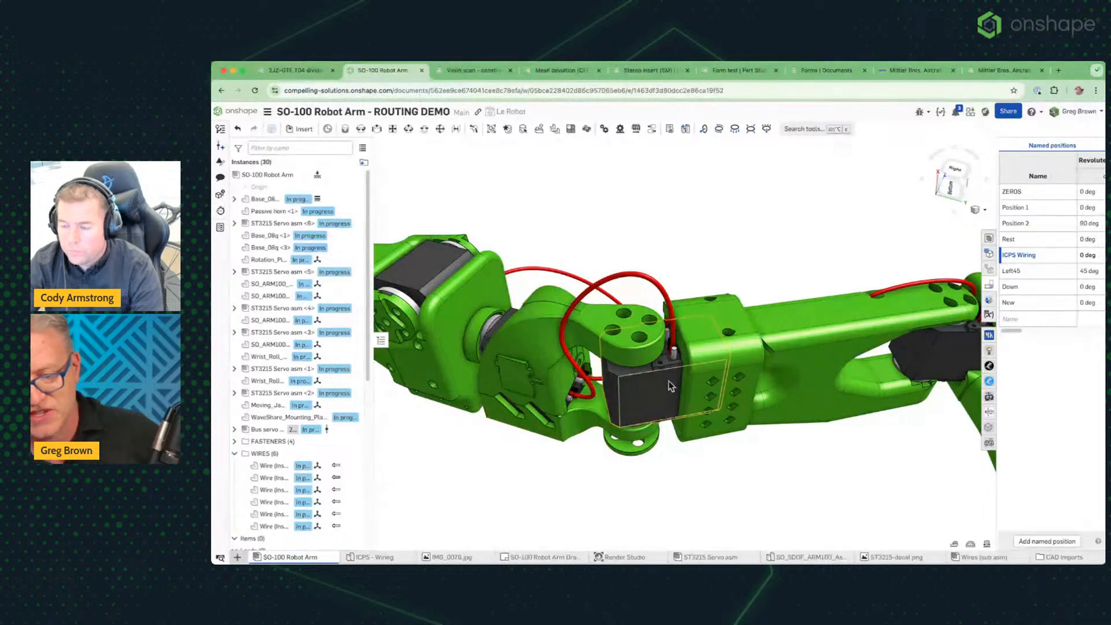
# Open the ICPS - Wiring part studio, fade the assembly context further, and roll the feature history back to just after Mate connector 17
pyautogui.moveTo(668, 381); pyautogui.dragTo(639, 425, button='right')
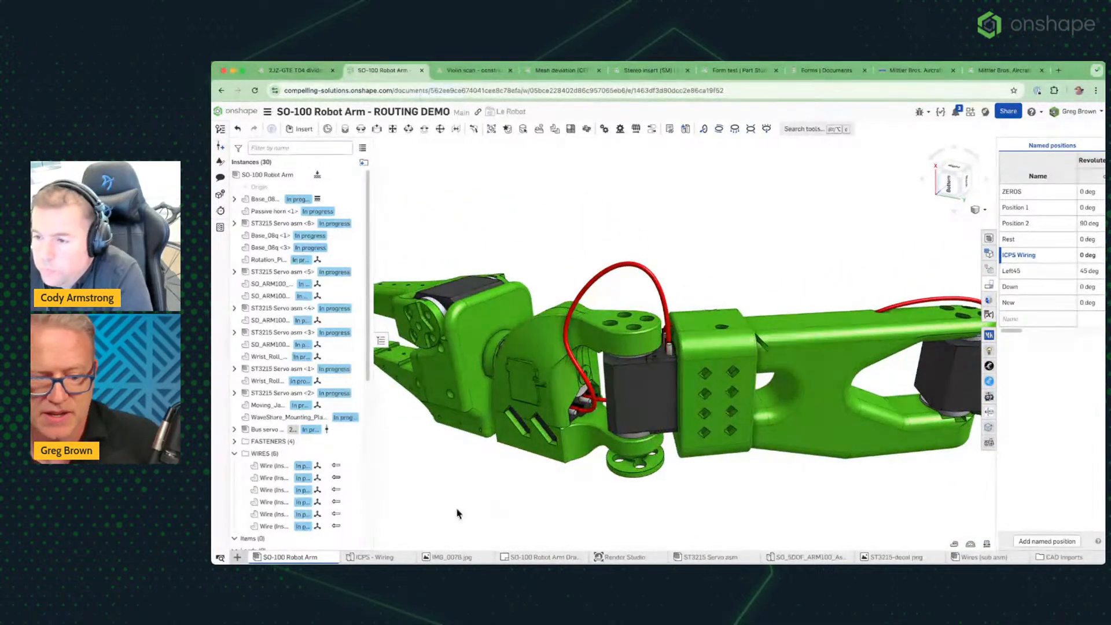
pyautogui.click(394, 558)
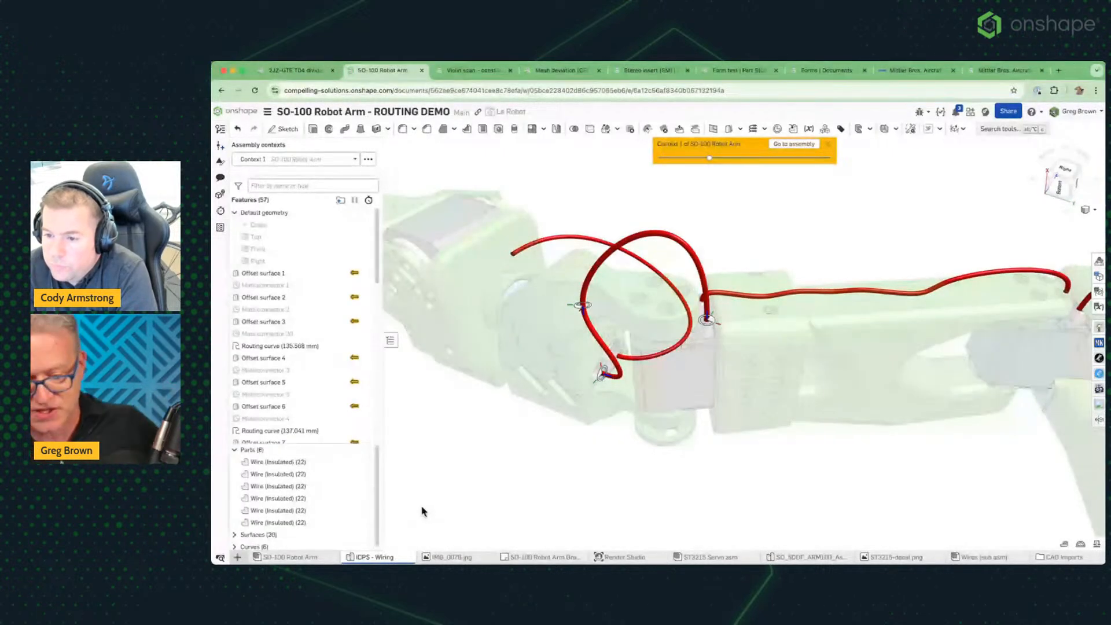
pyautogui.moveTo(760, 282)
pyautogui.mouseDown(button='right')
pyautogui.moveTo(770, 261)
pyautogui.moveTo(754, 272)
pyautogui.mouseUp(button='right')
pyautogui.moveTo(705, 165)
pyautogui.mouseDown()
pyautogui.moveTo(733, 165)
pyautogui.moveTo(692, 165)
pyautogui.mouseUp()
pyautogui.scroll(-10, 324, 355)
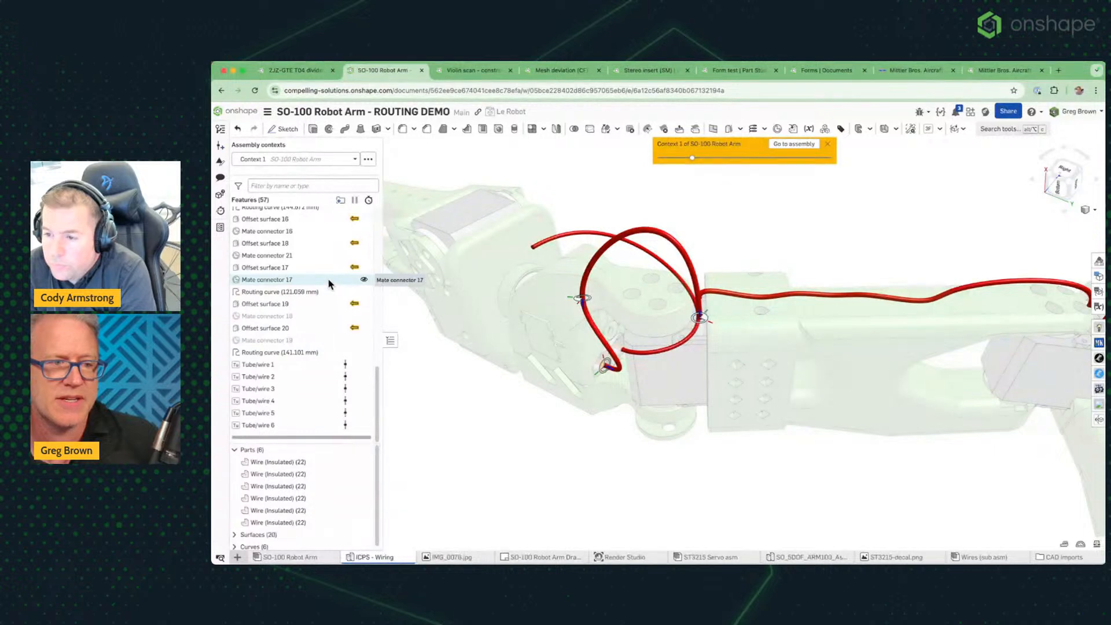
pyautogui.rightClick(327, 278)
pyautogui.click(371, 412)
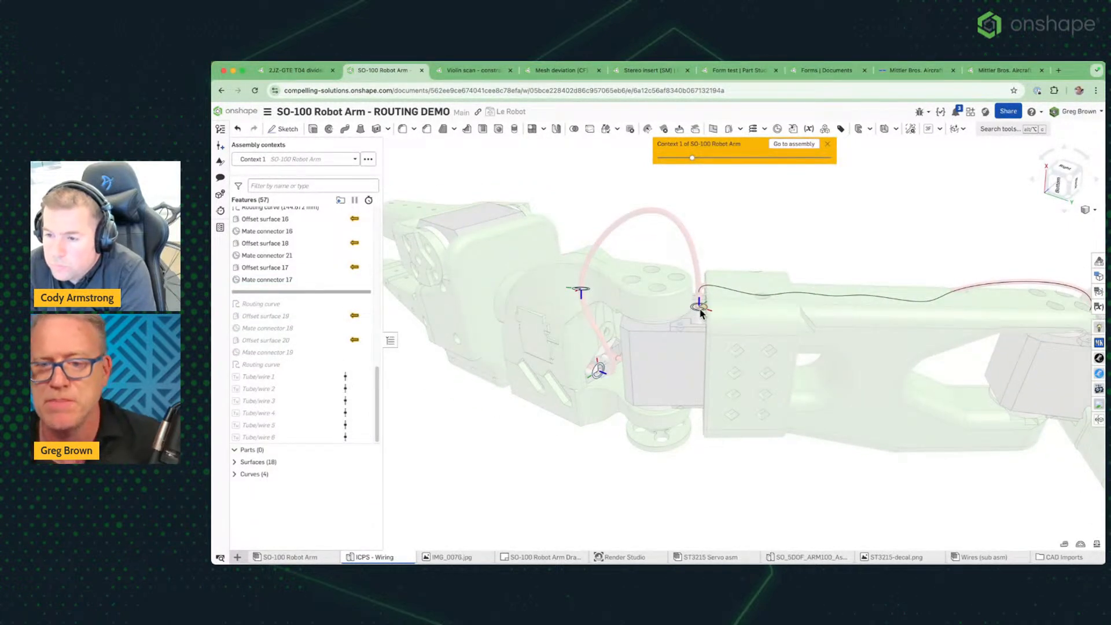
# Start an interpolated-spline routing curve through the three mate connectors around the wrist, from the servo's cable exit to the lower connector
pyautogui.moveTo(580, 295)
pyautogui.mouseDown(button='right')
pyautogui.moveTo(603, 277)
pyautogui.moveTo(591, 283)
pyautogui.mouseUp(button='right')
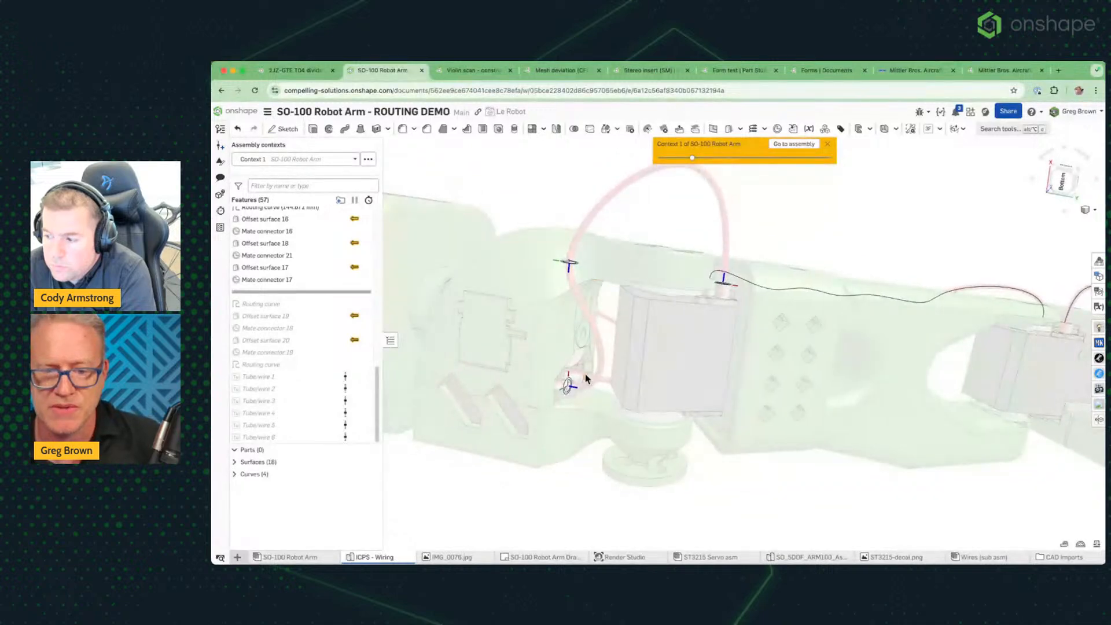
pyautogui.scroll(5, 567, 392)
pyautogui.moveTo(563, 390); pyautogui.dragTo(558, 398, button='right')
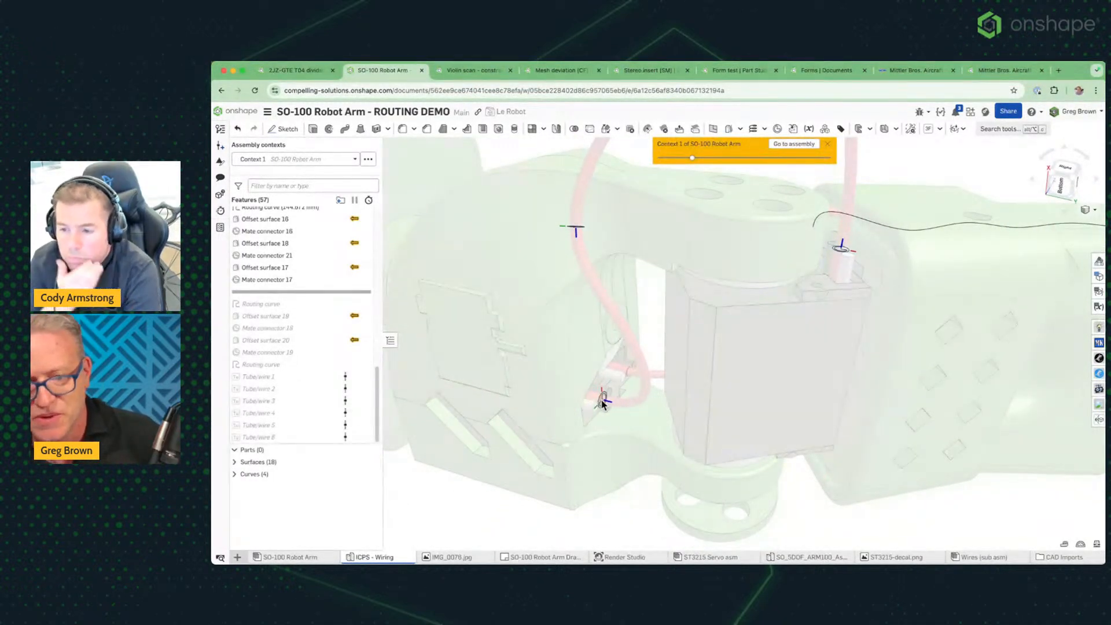
pyautogui.moveTo(587, 243); pyautogui.dragTo(598, 274, button='right')
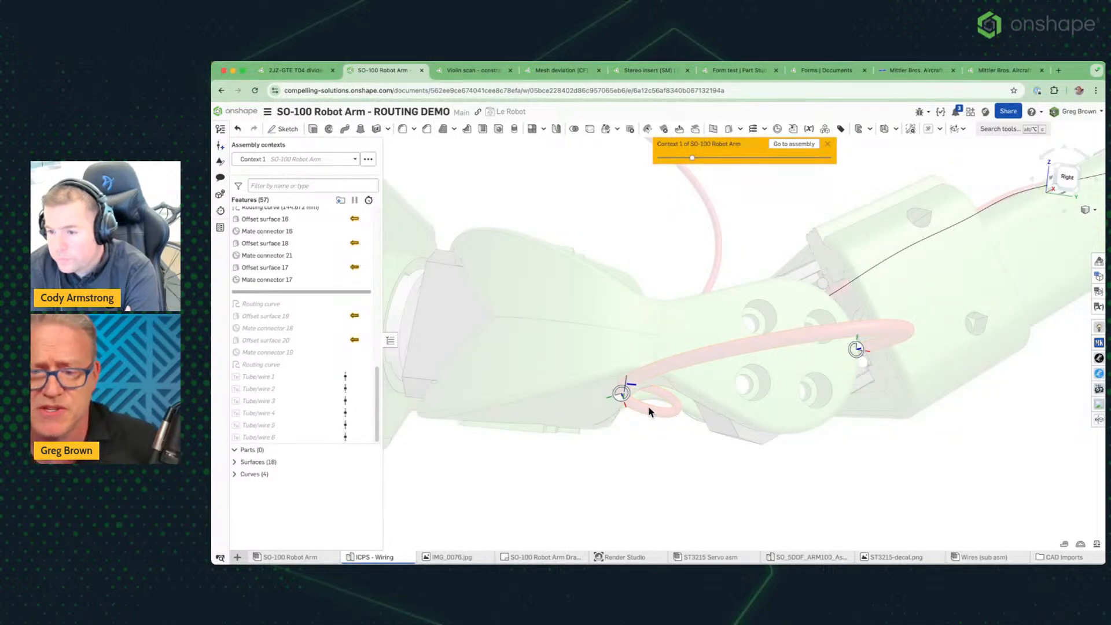
pyautogui.scroll(-5, 648, 412)
pyautogui.moveTo(657, 409); pyautogui.dragTo(649, 380, button='right')
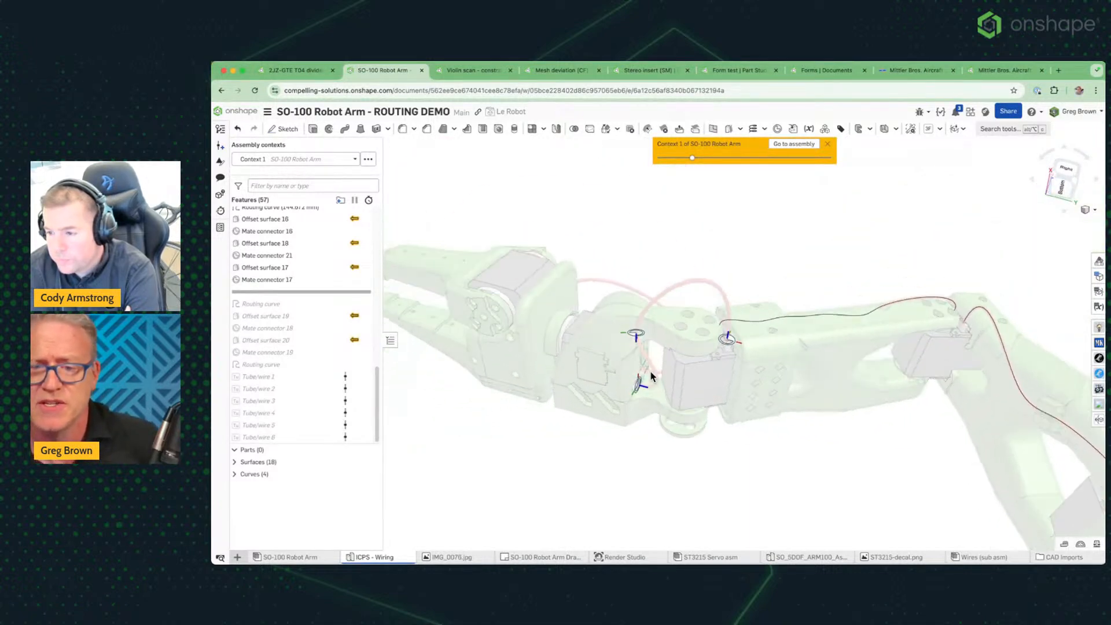
pyautogui.click(765, 129)
pyautogui.click(778, 315)
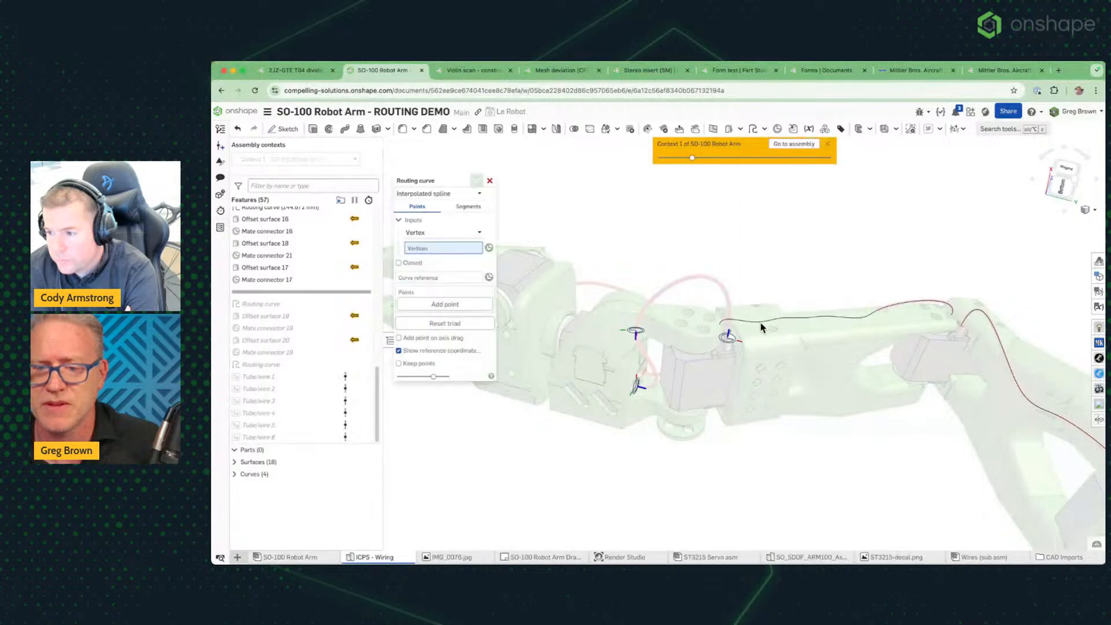
pyautogui.click(731, 340)
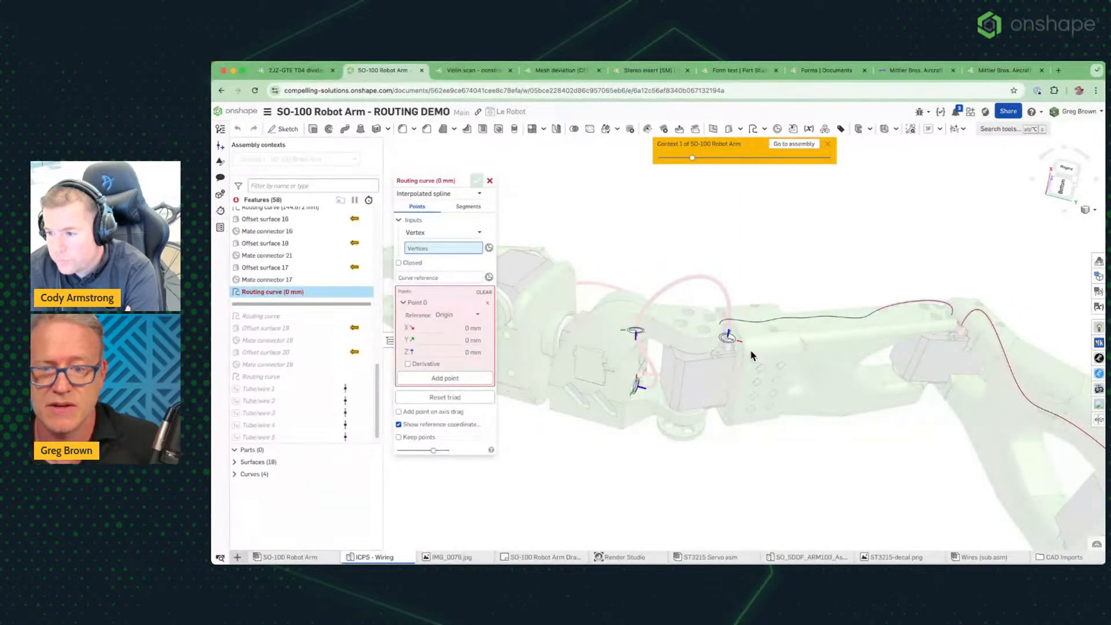
pyautogui.click(731, 340)
pyautogui.click(635, 332)
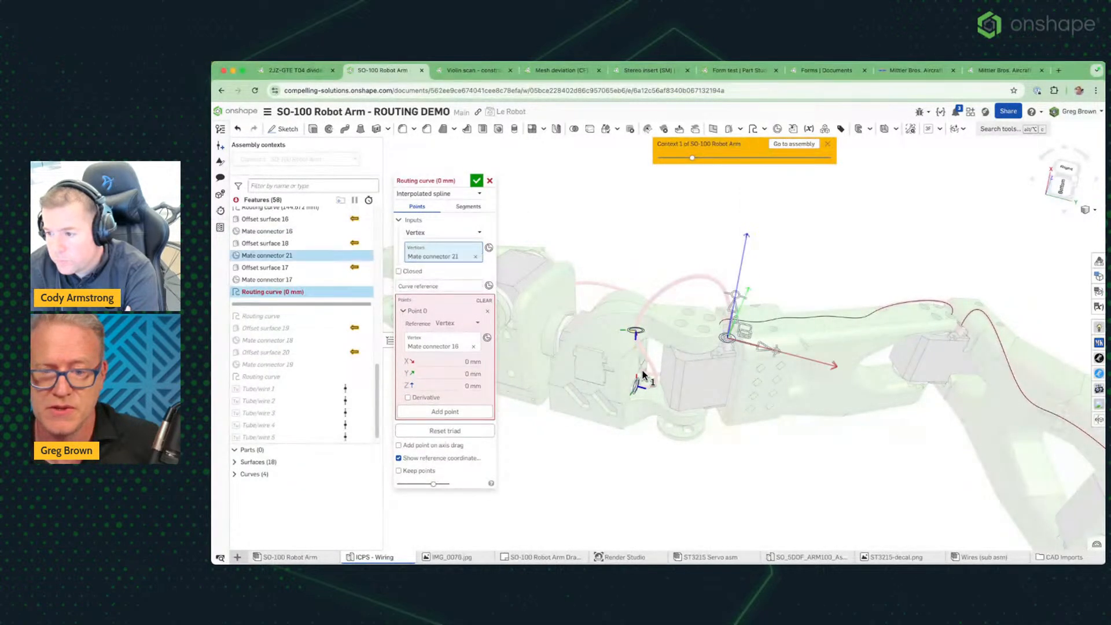
pyautogui.click(635, 388)
# Give the curve's starting point at the servo a derivative along the Manipulator Z axis with magnitude 7
pyautogui.moveTo(657, 460); pyautogui.dragTo(671, 452, button='right')
pyautogui.scroll(3, 712, 370)
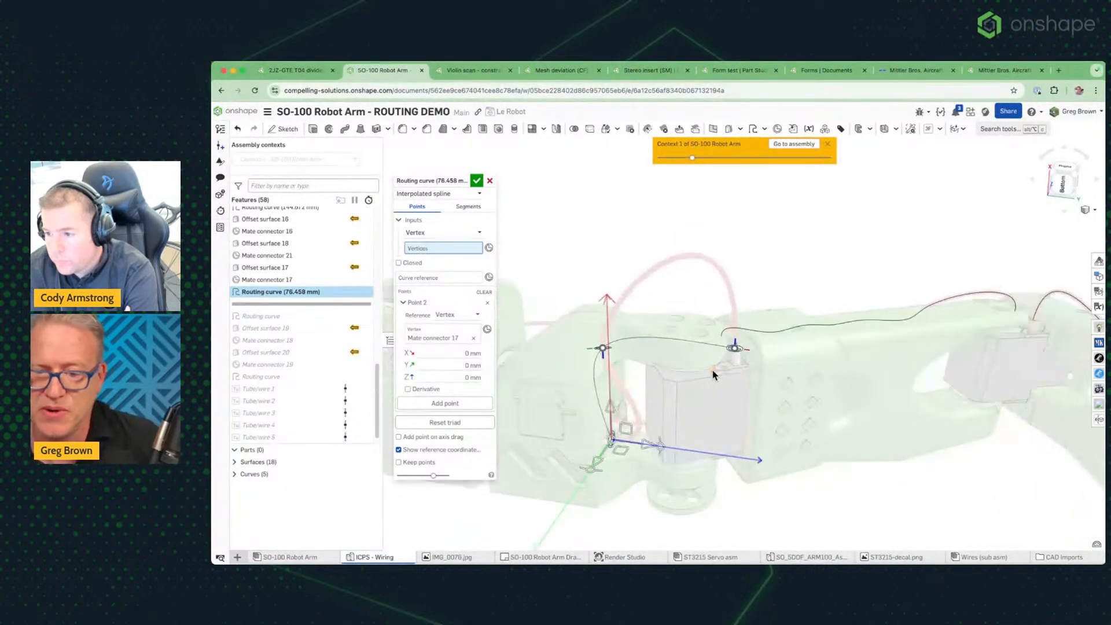
pyautogui.click(734, 350)
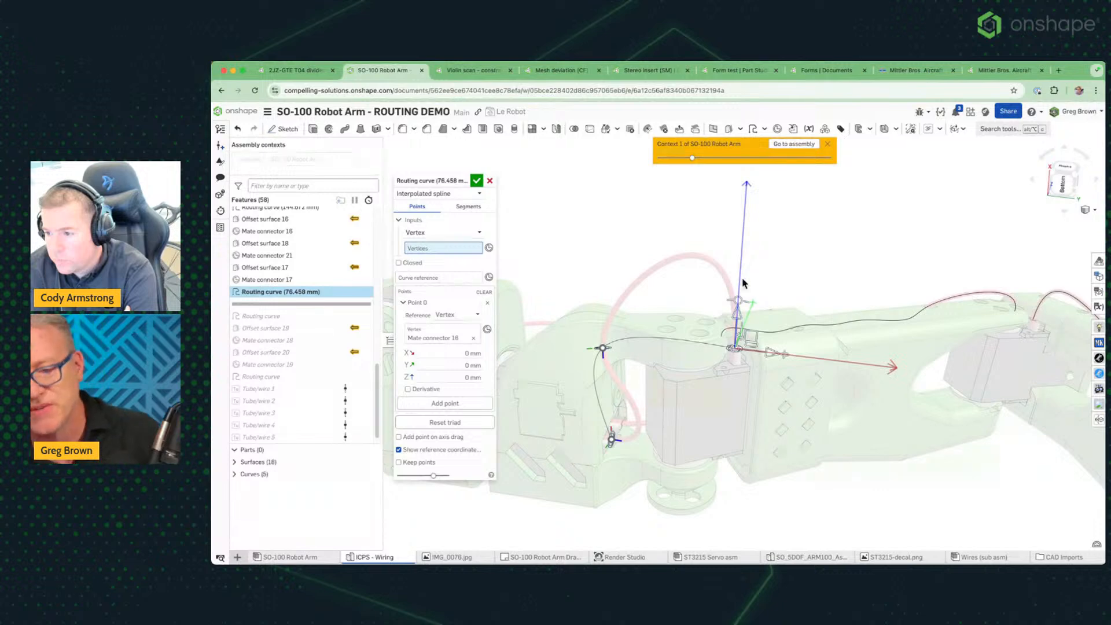
pyautogui.click(425, 390)
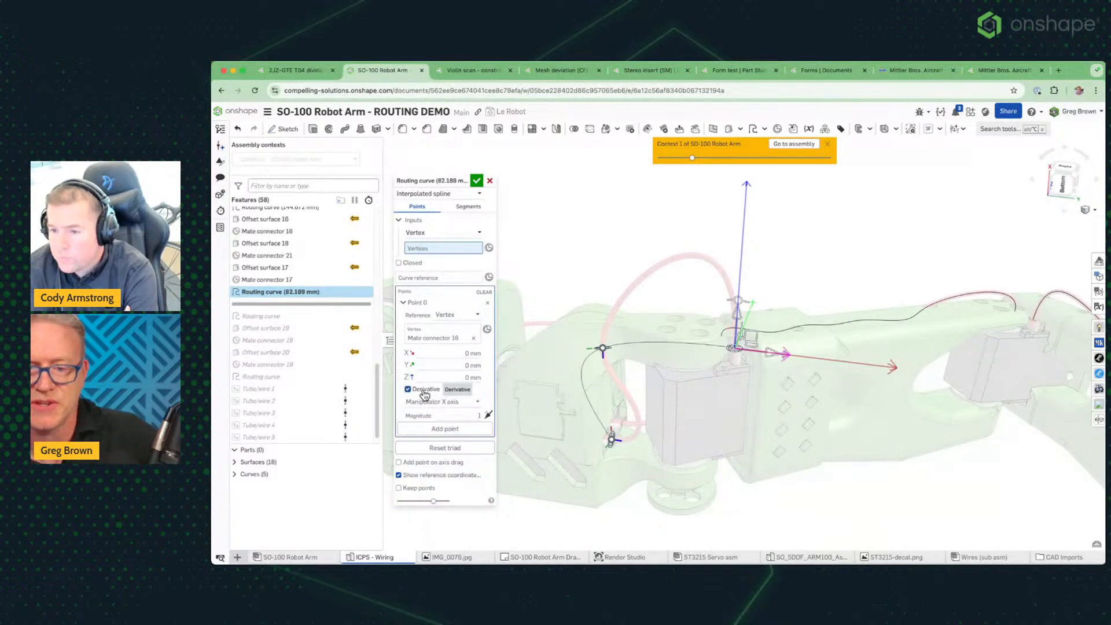
pyautogui.click(442, 401)
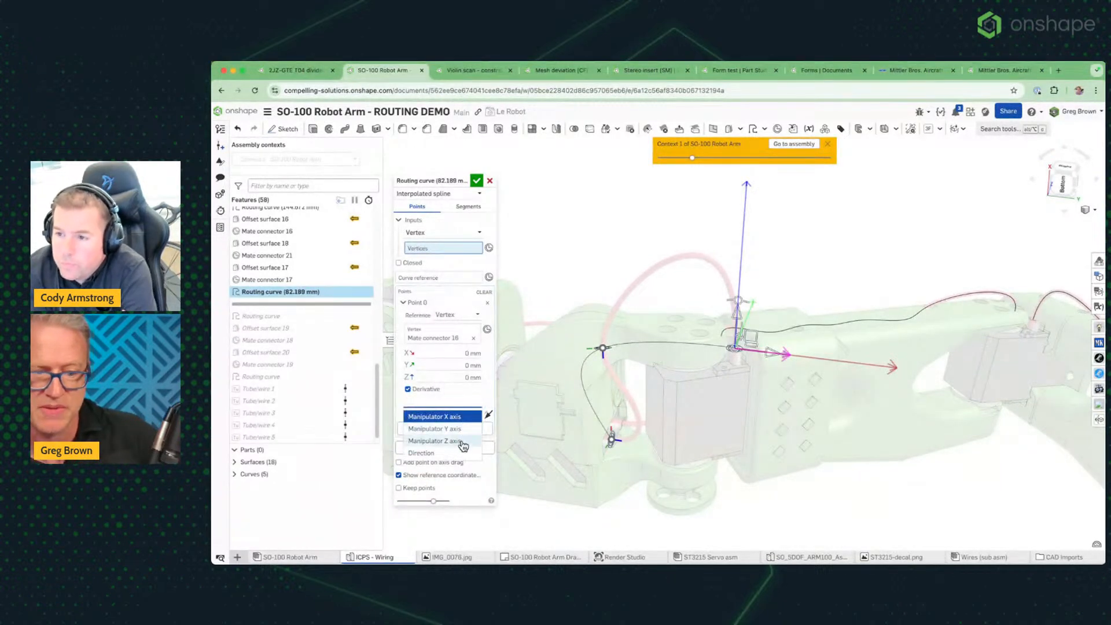
pyautogui.click(463, 444)
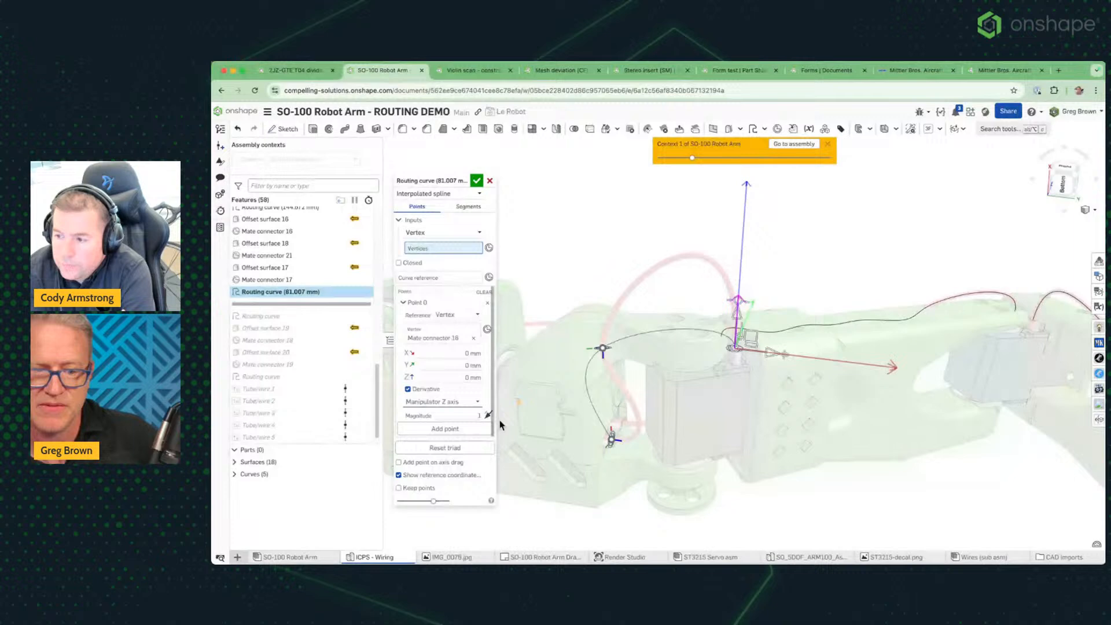
pyautogui.click(469, 414)
pyautogui.press('Up')
pyautogui.press('Up')
pyautogui.press('Up')
pyautogui.press('Up')
pyautogui.press('Up')
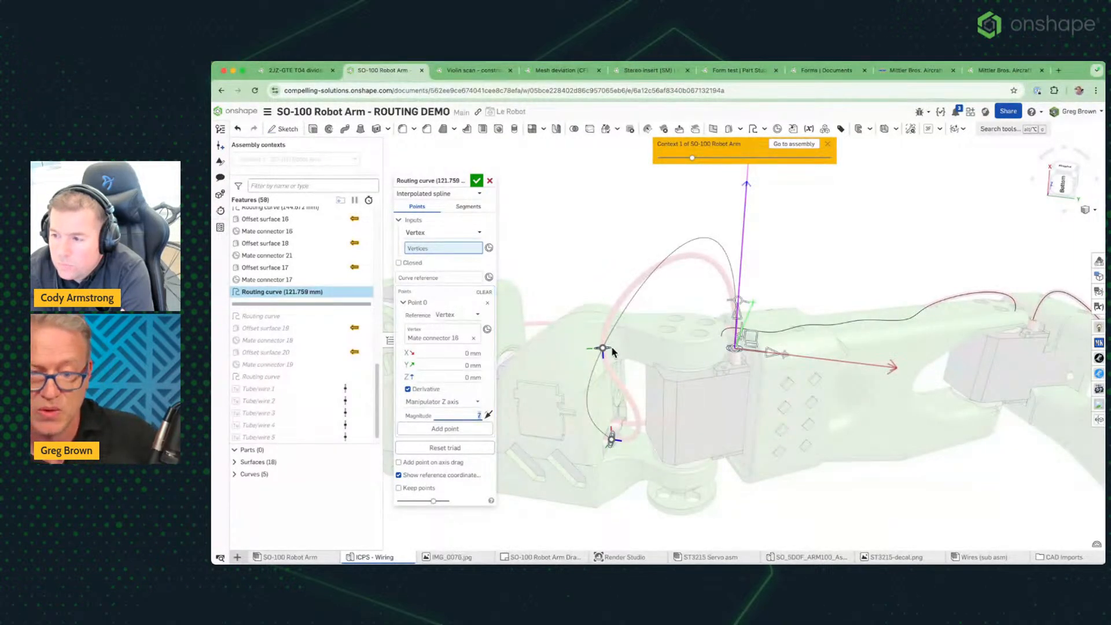
# Add a derivative along the Manipulator Z axis to the routing curve's middle point, trying the flipped direction and restoring it
pyautogui.click(603, 349)
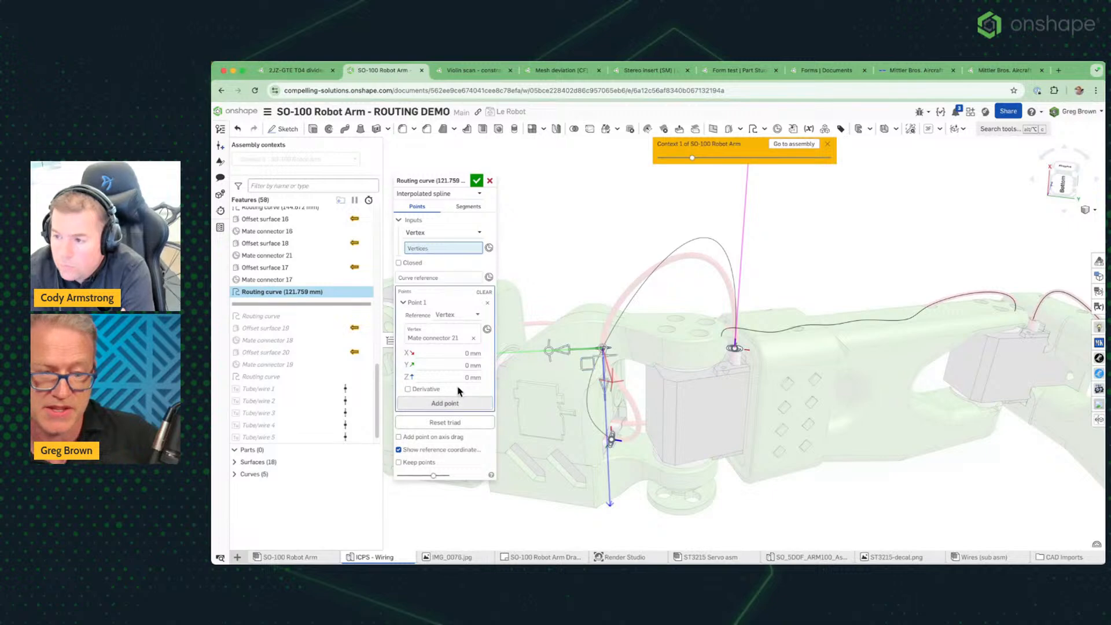
pyautogui.click(426, 389)
pyautogui.click(471, 398)
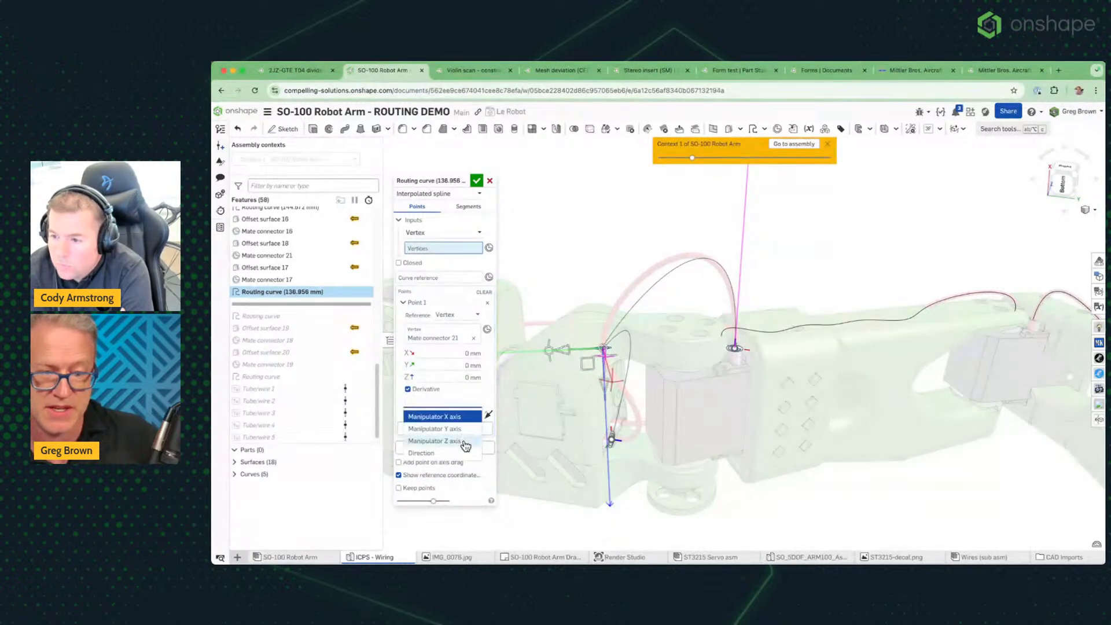
pyautogui.click(463, 446)
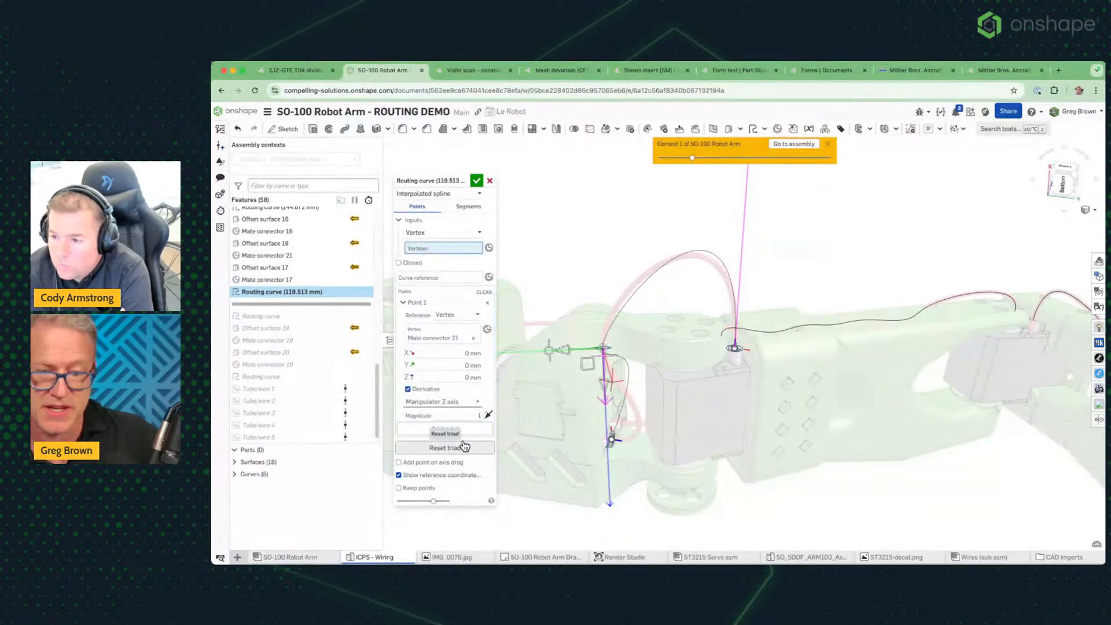
pyautogui.click(487, 415)
pyautogui.click(489, 415)
pyautogui.moveTo(549, 391); pyautogui.dragTo(554, 401, button='right')
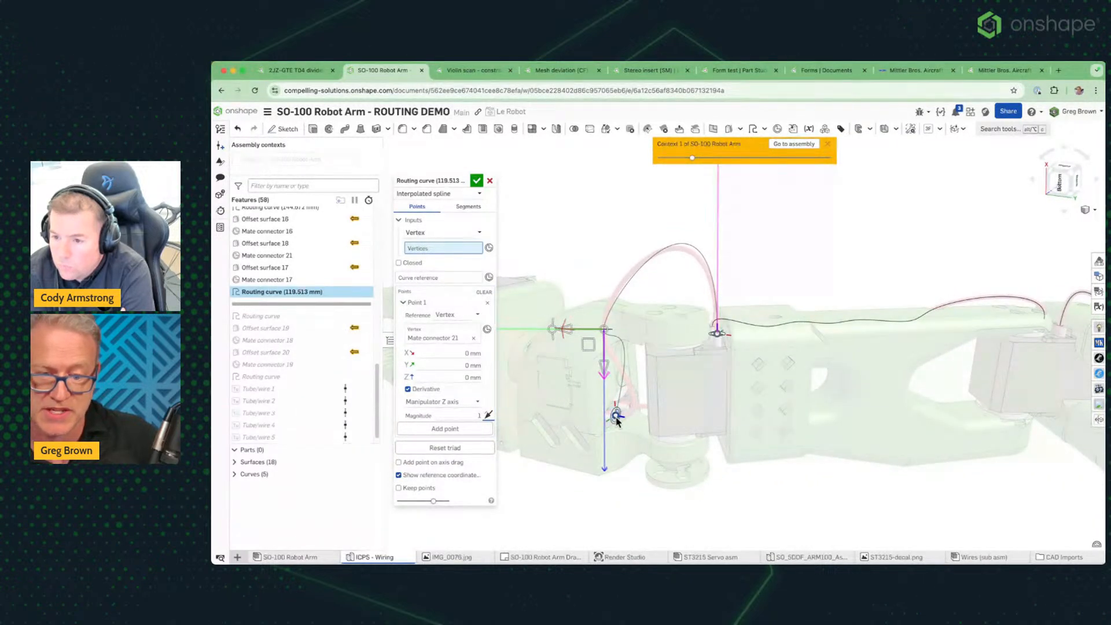
# Add a reversed Manipulator Z axis derivative to the routing curve's last point and accept the curve
pyautogui.click(616, 417)
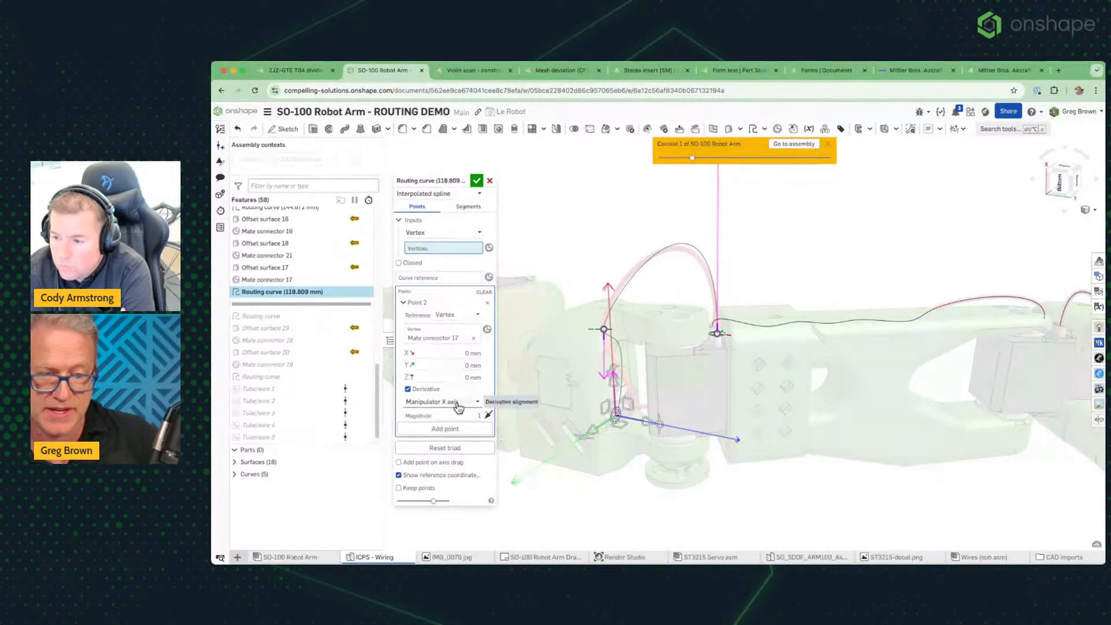
pyautogui.click(458, 403)
pyautogui.click(435, 440)
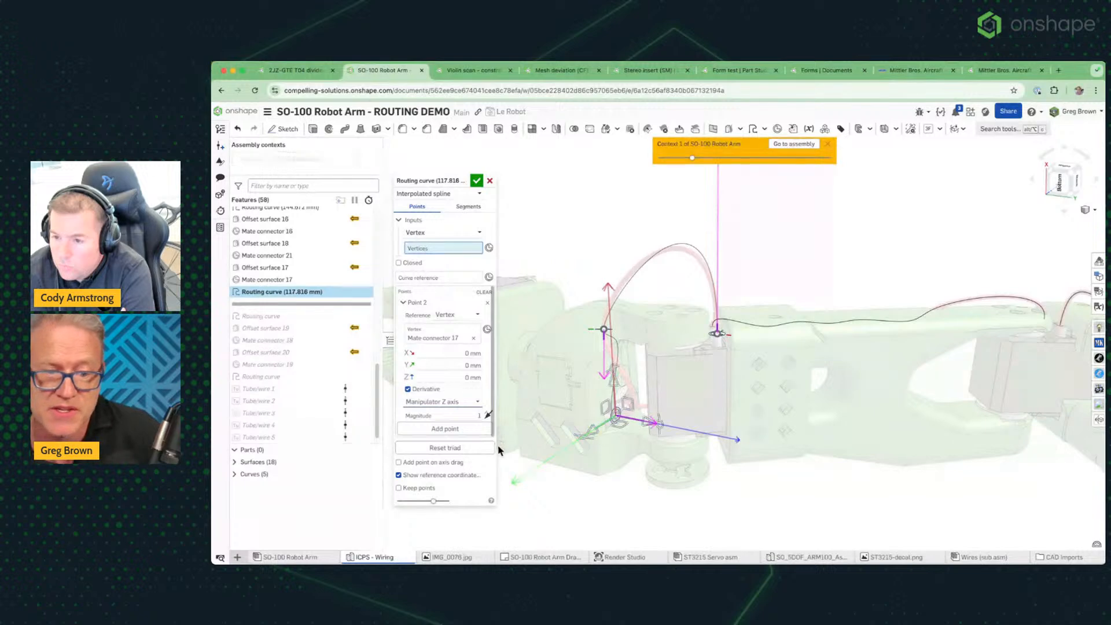
pyautogui.click(488, 415)
pyautogui.scroll(3, 572, 405)
pyautogui.moveTo(573, 405); pyautogui.dragTo(646, 390, button='right')
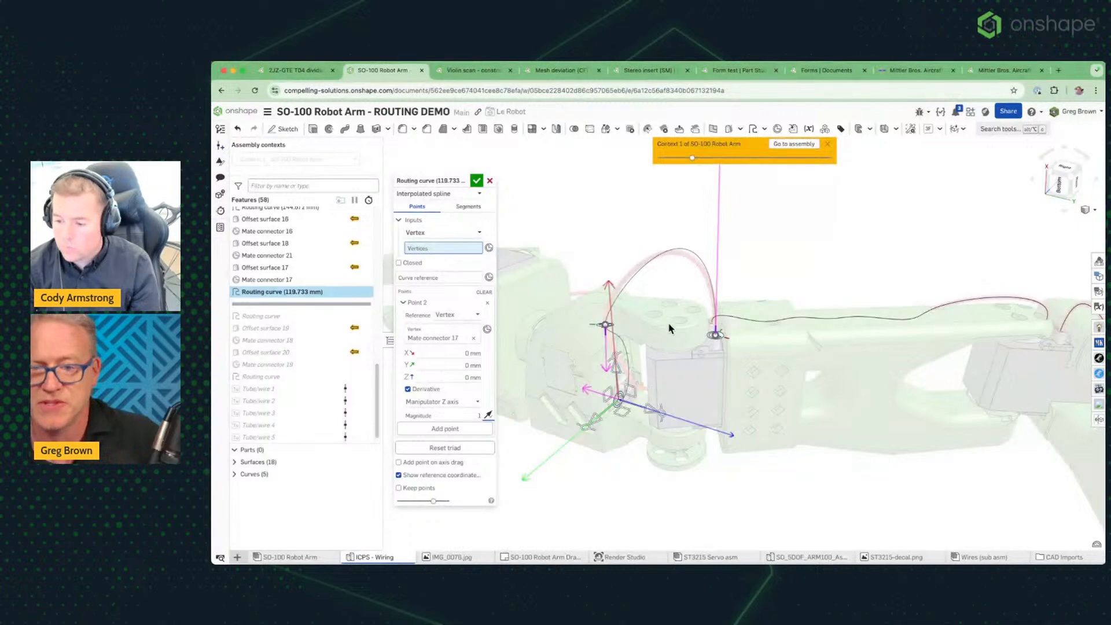
pyautogui.click(489, 181)
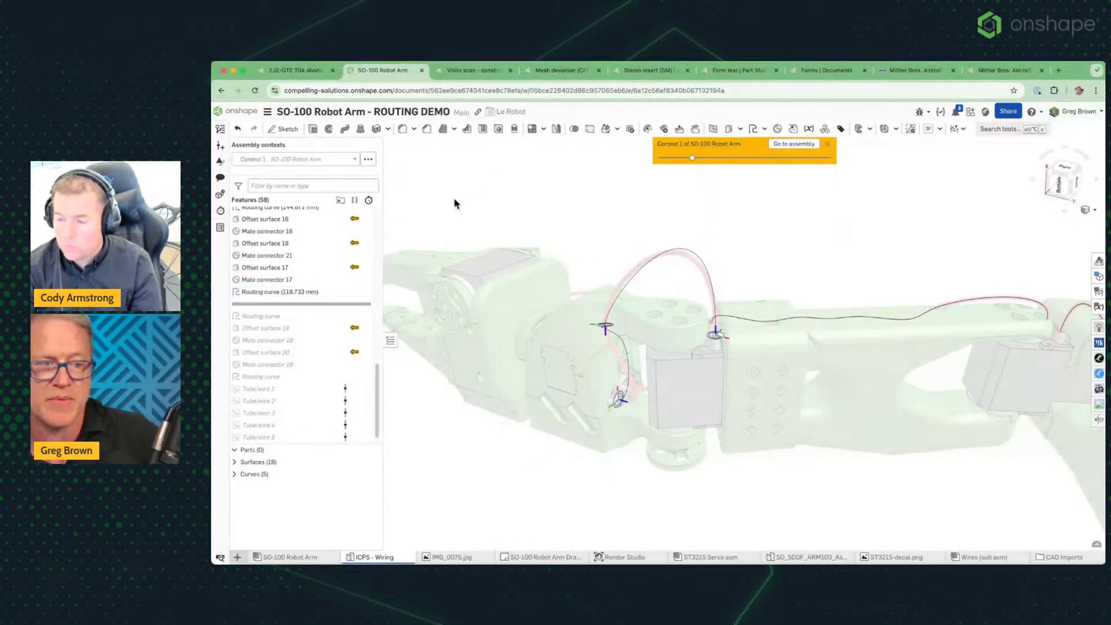
# Delete the new routing curve and roll the feature history forward to the end to restore all the arm's wires
pyautogui.click(359, 304)
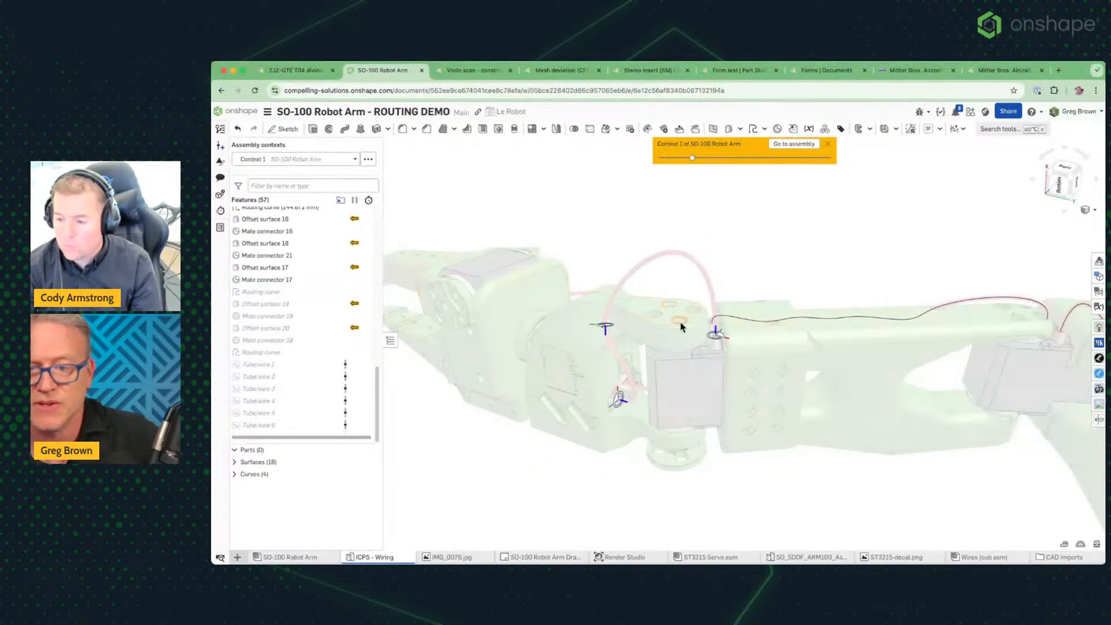
pyautogui.scroll(-3, 682, 324)
pyautogui.moveTo(739, 310); pyautogui.dragTo(923, 402, button='right')
pyautogui.scroll(5, 924, 401)
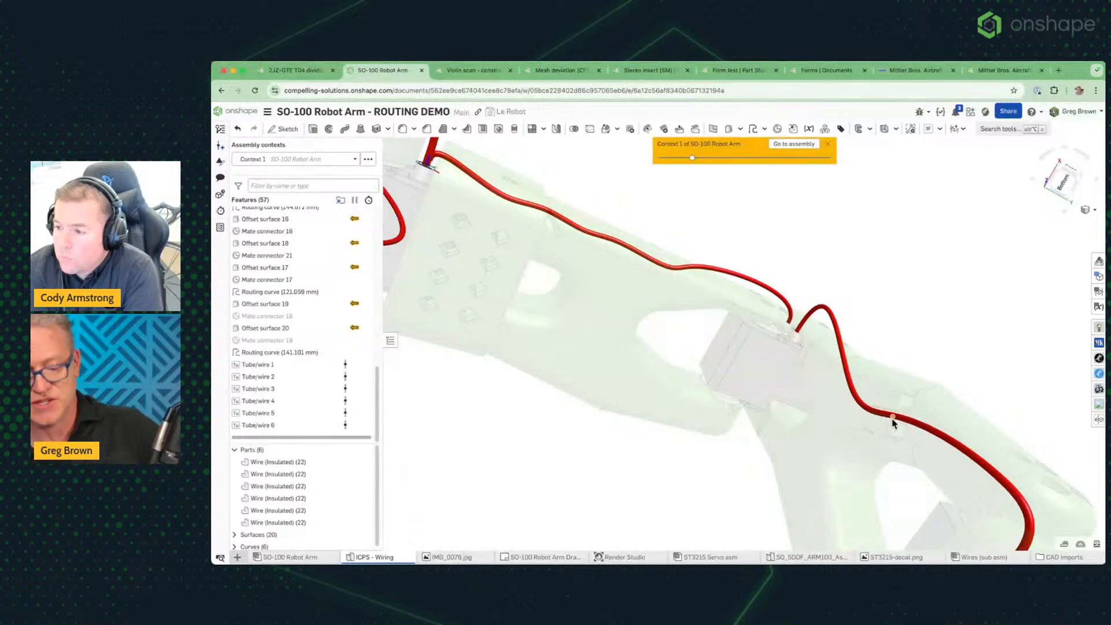
pyautogui.moveTo(833, 399); pyautogui.dragTo(701, 380, button='right')
pyautogui.moveTo(692, 284); pyautogui.dragTo(602, 349, button='right')
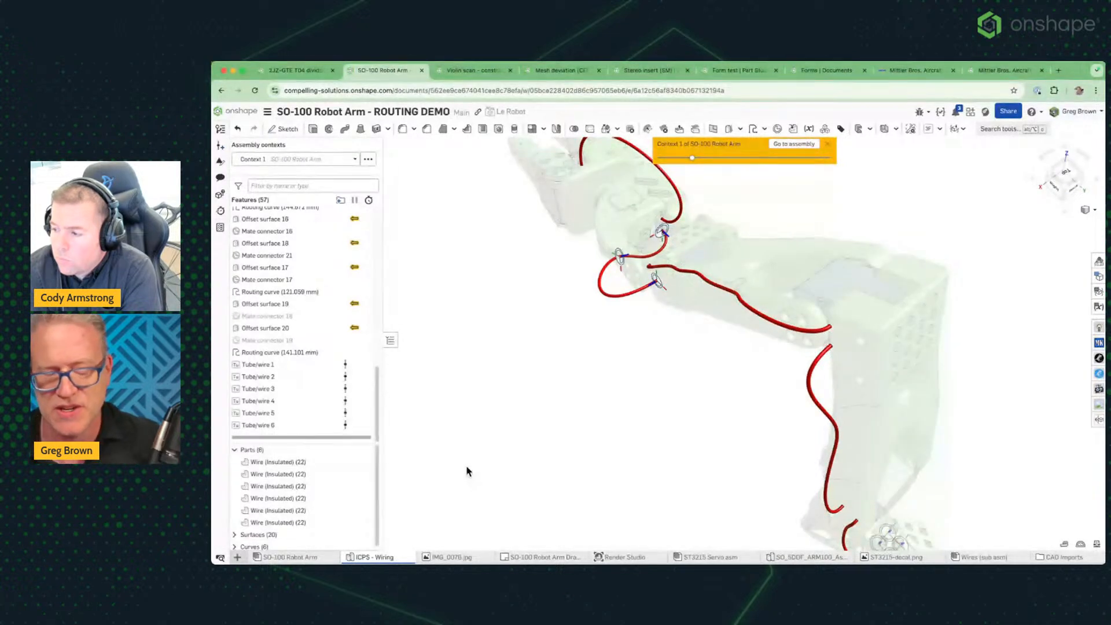
pyautogui.scroll(-8, 662, 345)
pyautogui.moveTo(671, 333); pyautogui.dragTo(663, 398, button='right')
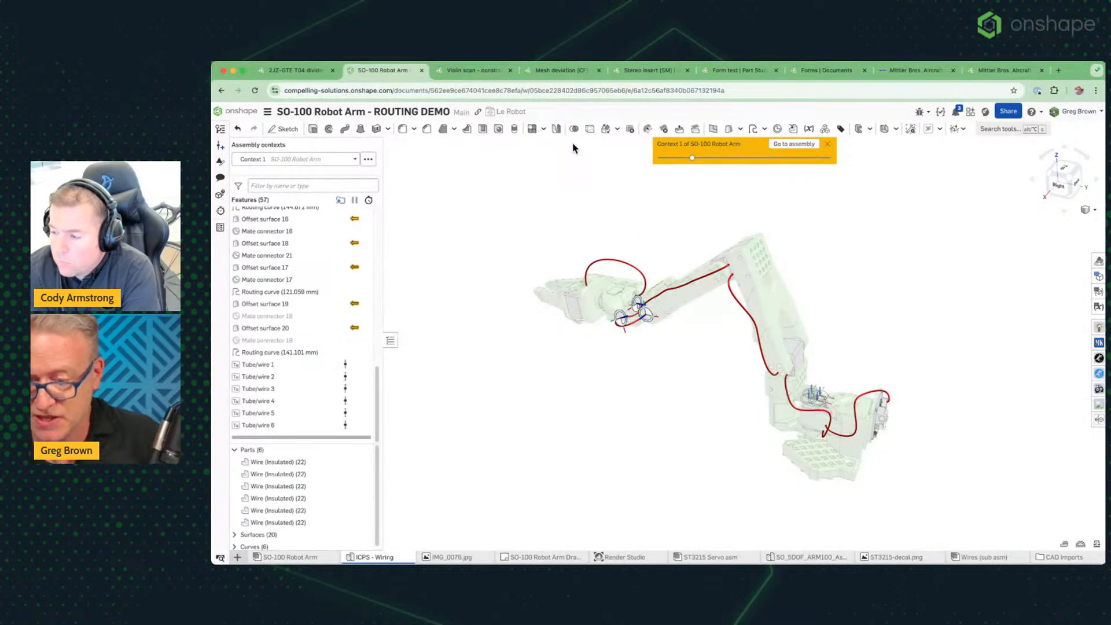
# Switch to the Violin scan document and start a constrained surface through three of the box's top vertices
pyautogui.click(477, 70)
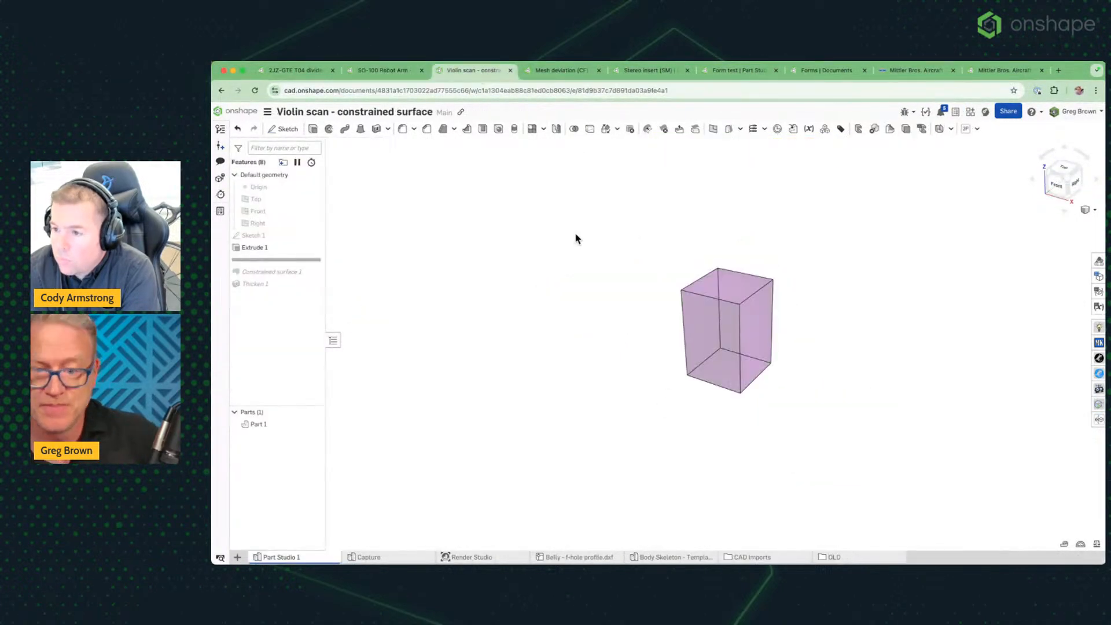
pyautogui.moveTo(412, 561)
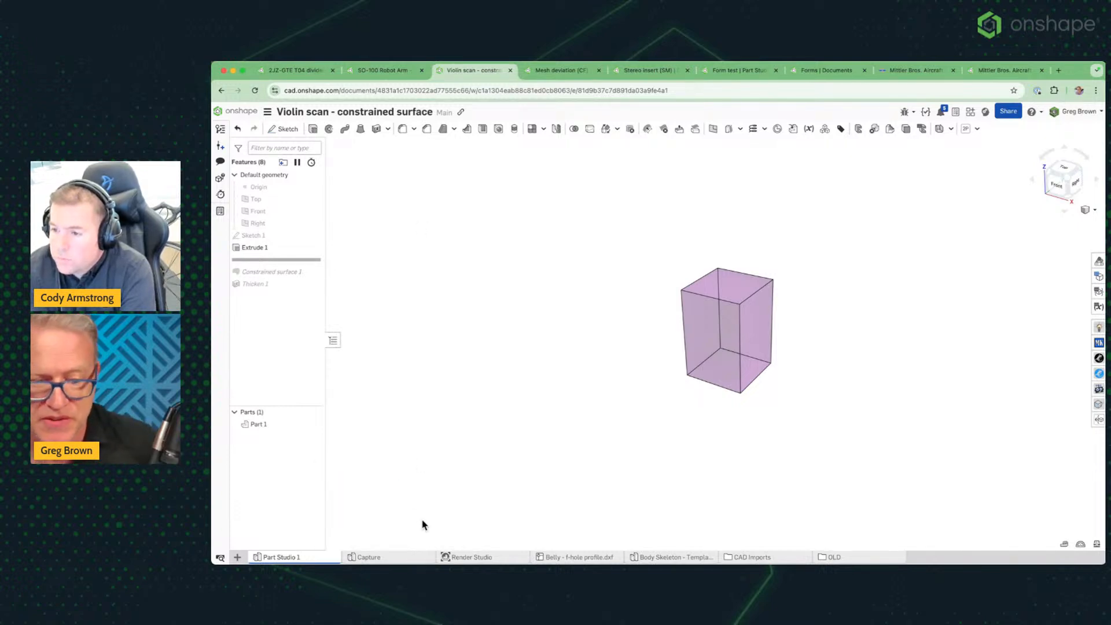
pyautogui.click(739, 128)
pyautogui.click(760, 237)
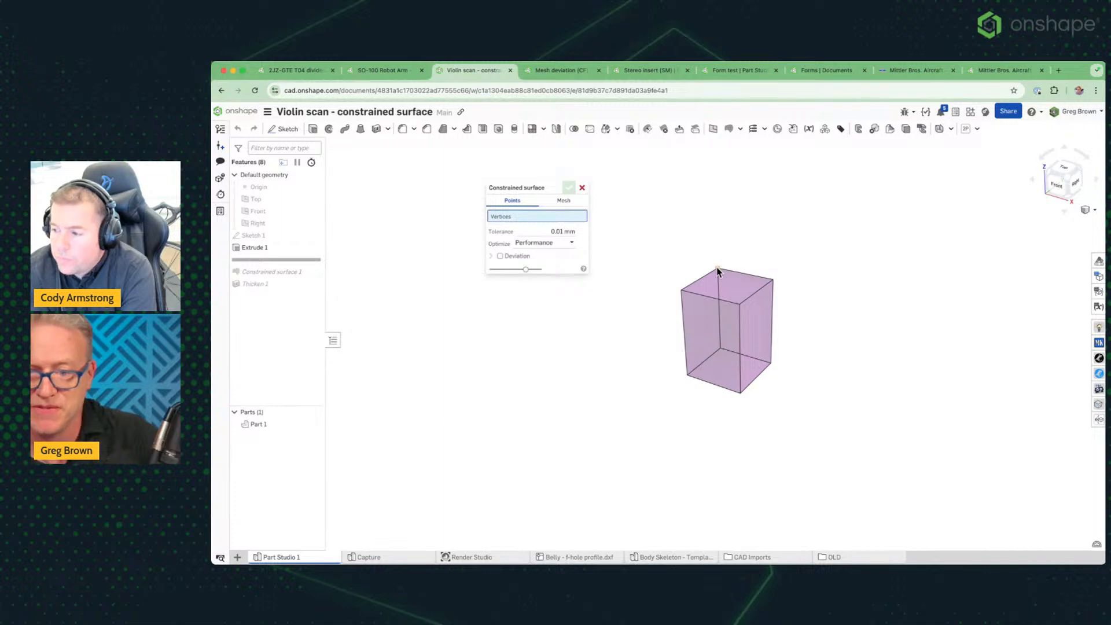
pyautogui.click(717, 269)
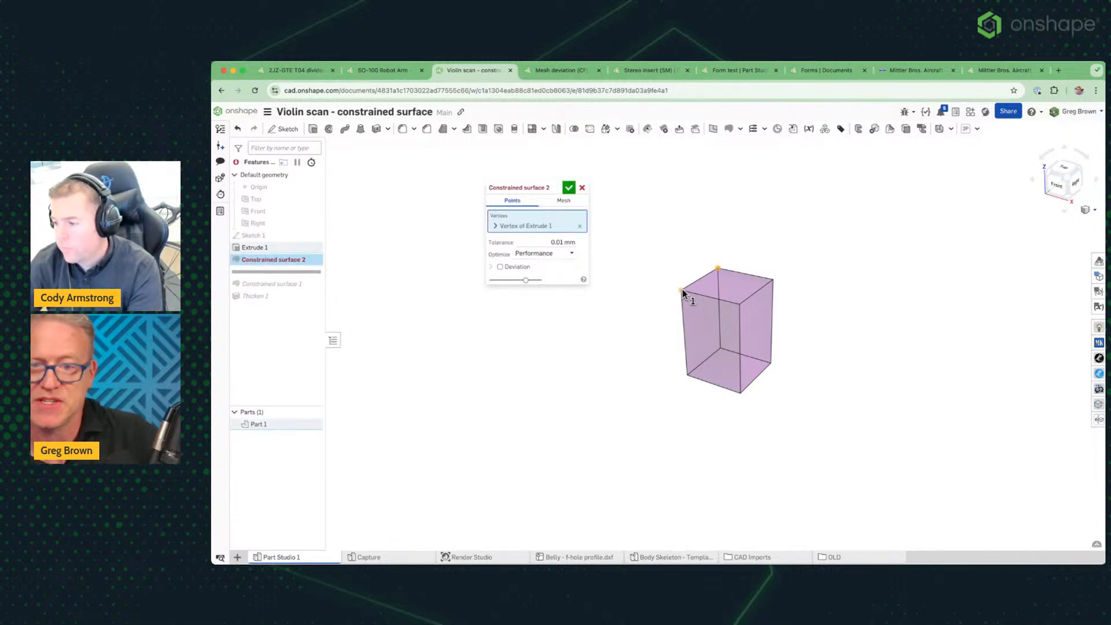
pyautogui.click(681, 290)
pyautogui.click(772, 280)
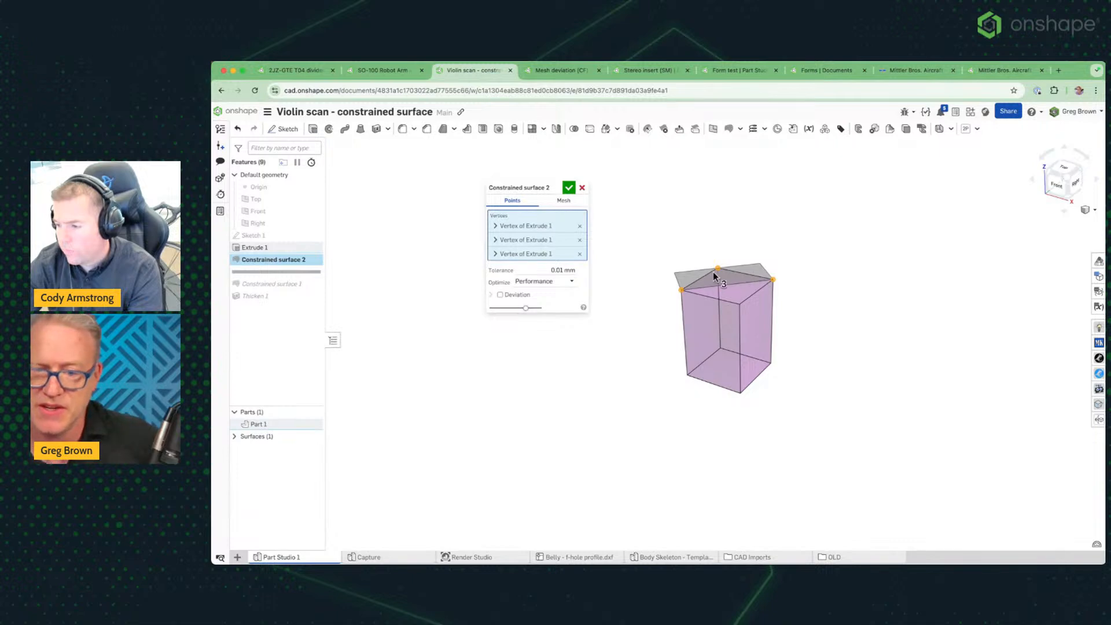
# Add three of the box's bottom vertices to the constrained surface and examine its preview
pyautogui.moveTo(778, 373); pyautogui.dragTo(724, 273, button='right')
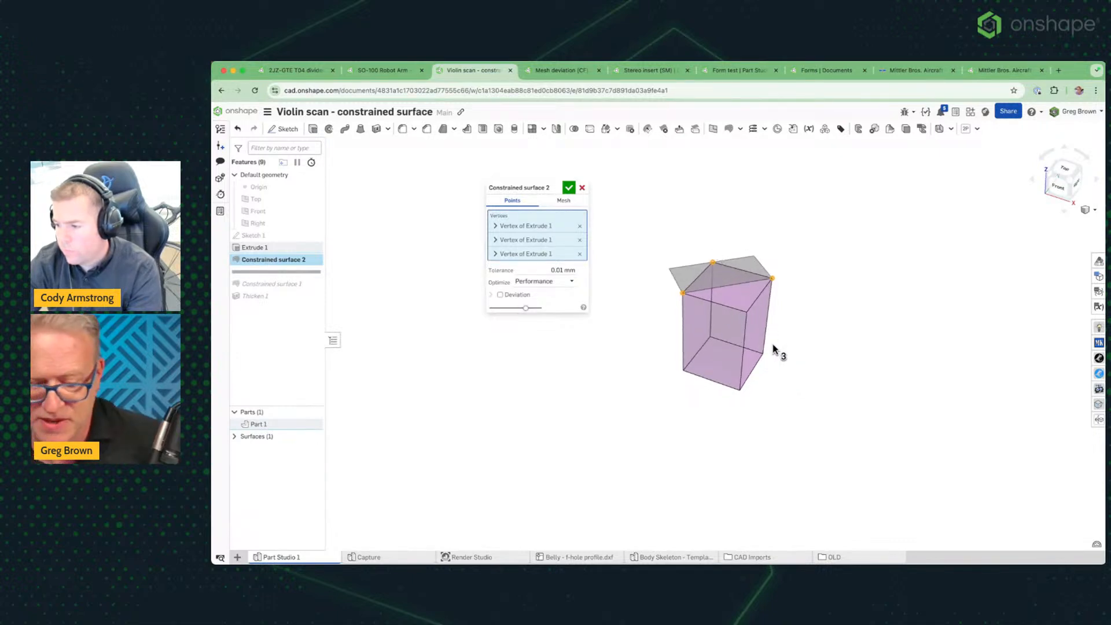
pyautogui.click(741, 392)
pyautogui.moveTo(809, 400); pyautogui.dragTo(807, 397, button='right')
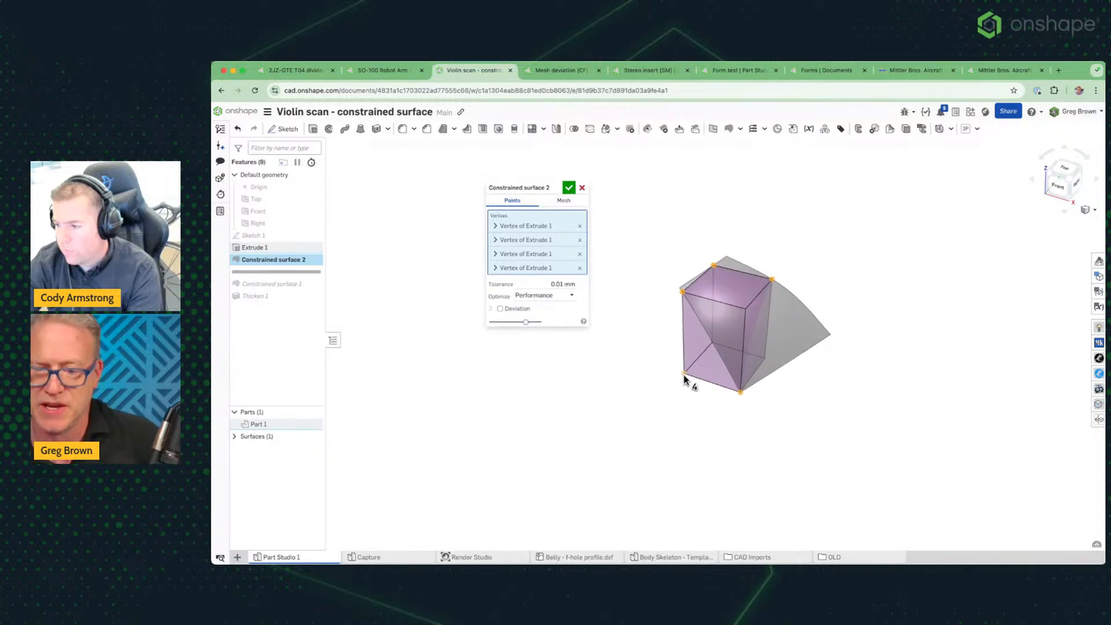
pyautogui.click(683, 374)
pyautogui.click(765, 359)
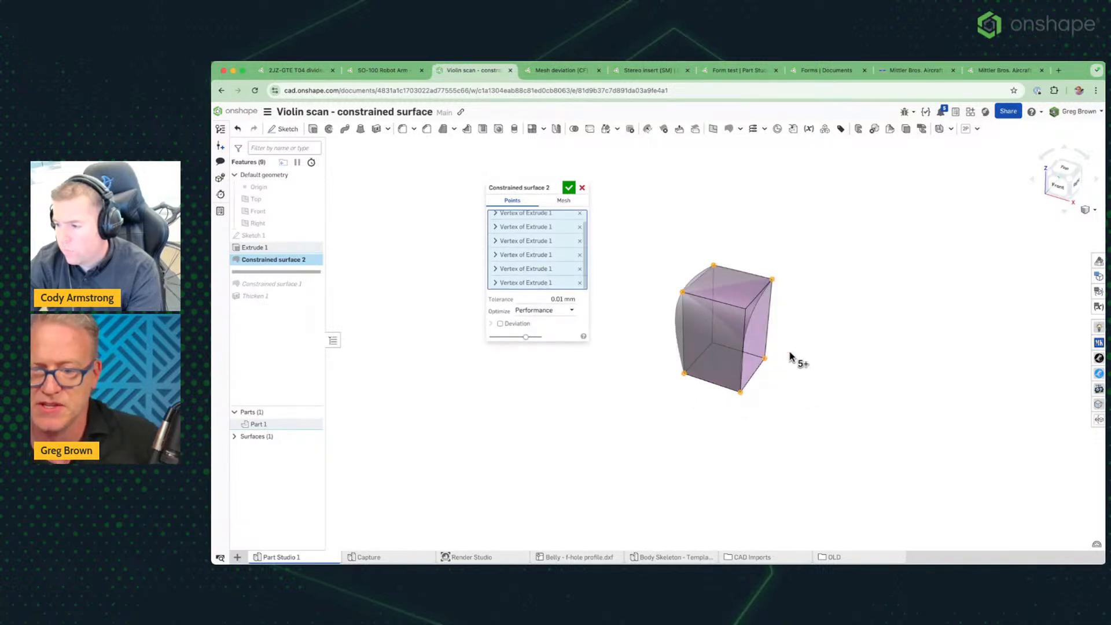
pyautogui.moveTo(789, 357)
pyautogui.mouseDown(button='right')
pyautogui.moveTo(798, 318)
pyautogui.moveTo(805, 332)
pyautogui.moveTo(856, 332)
pyautogui.moveTo(803, 325)
pyautogui.moveTo(799, 340)
pyautogui.mouseUp(button='right')
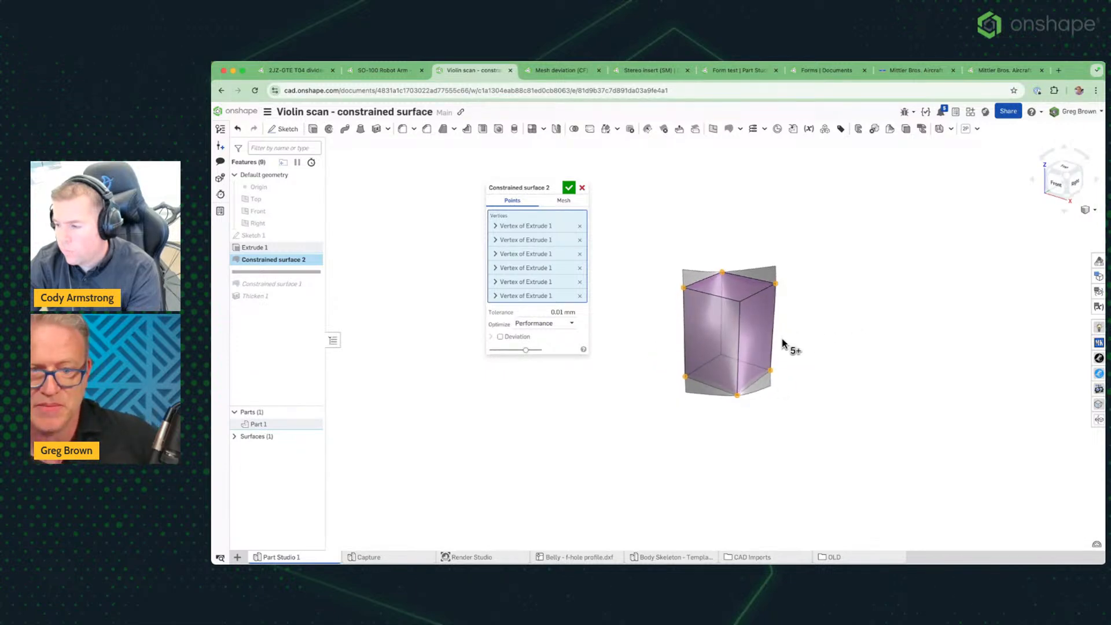
pyautogui.moveTo(711, 258)
pyautogui.mouseDown(button='right')
pyautogui.moveTo(758, 261)
pyautogui.moveTo(737, 256)
pyautogui.moveTo(729, 240)
pyautogui.moveTo(706, 277)
pyautogui.mouseUp(button='right')
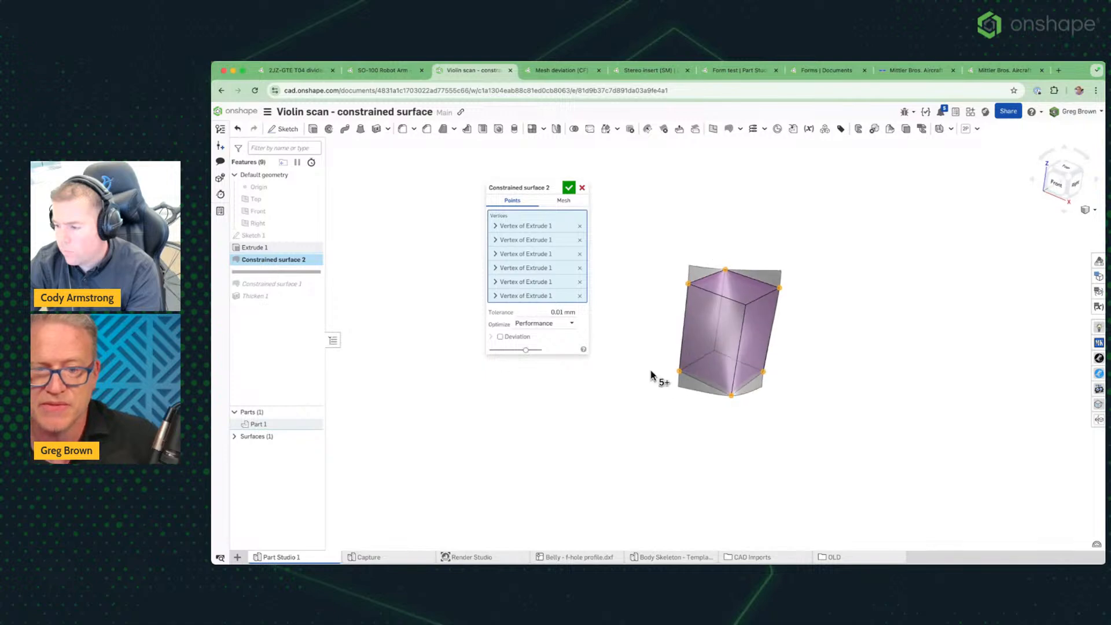
# Set the box's front face as the normal at the surface's fifth vertex and accept the constrained surface
pyautogui.click(512, 282)
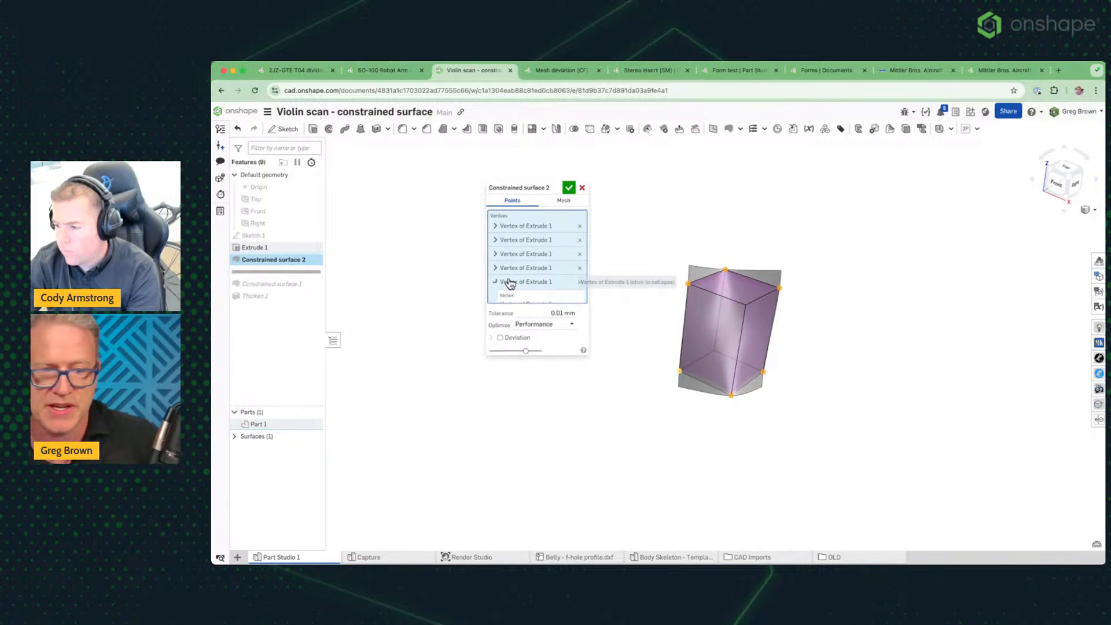
pyautogui.click(532, 318)
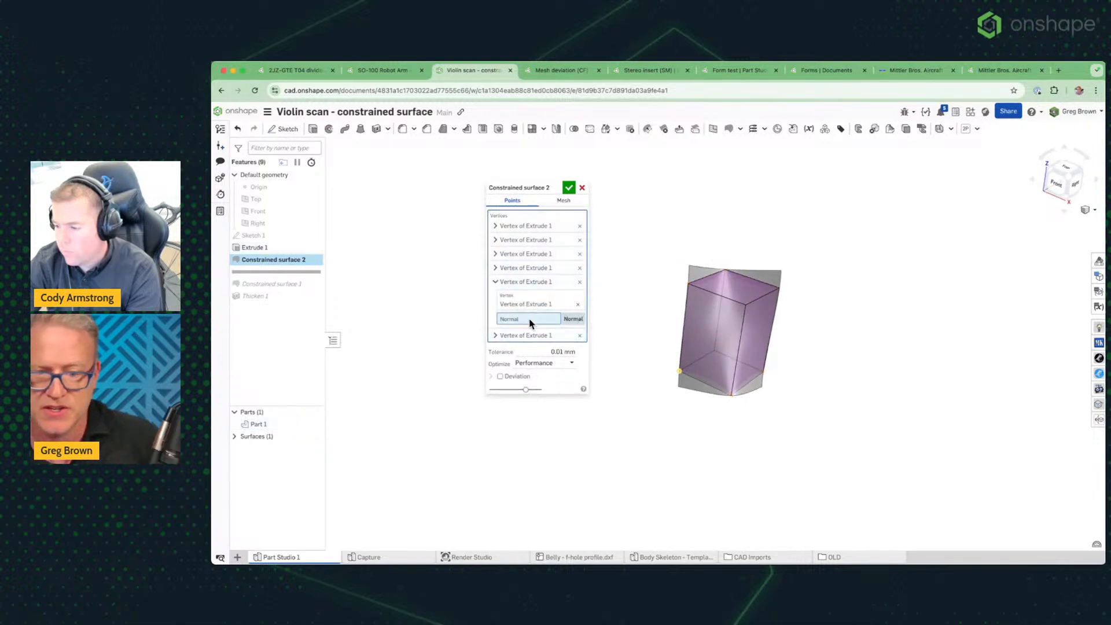
pyautogui.click(686, 356)
pyautogui.moveTo(654, 377); pyautogui.dragTo(662, 345, button='right')
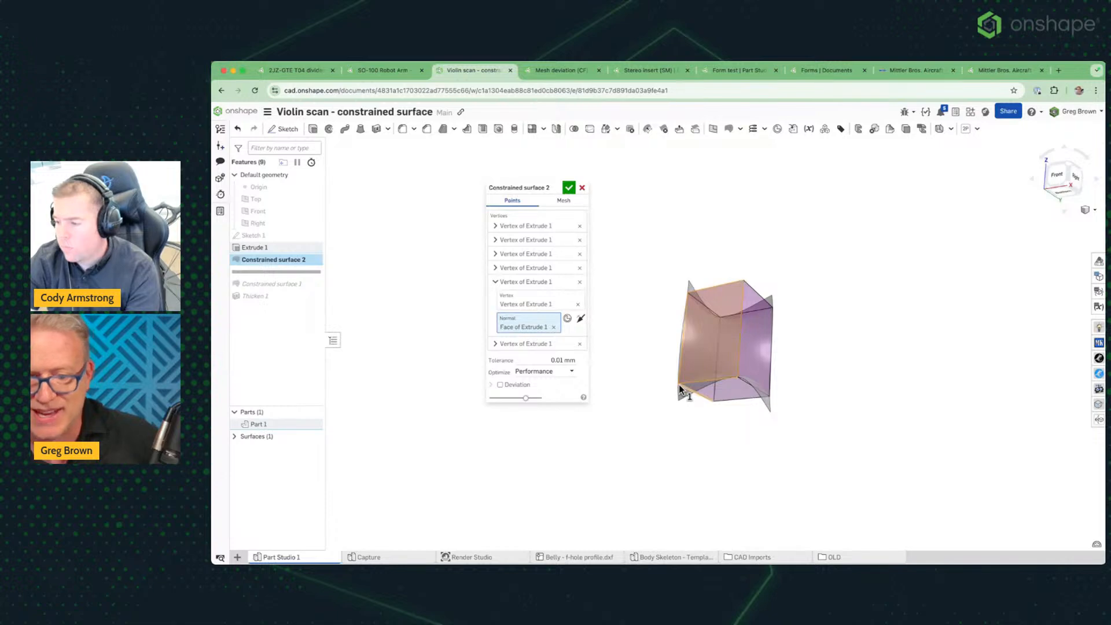
pyautogui.moveTo(678, 384); pyautogui.dragTo(657, 453, button='right')
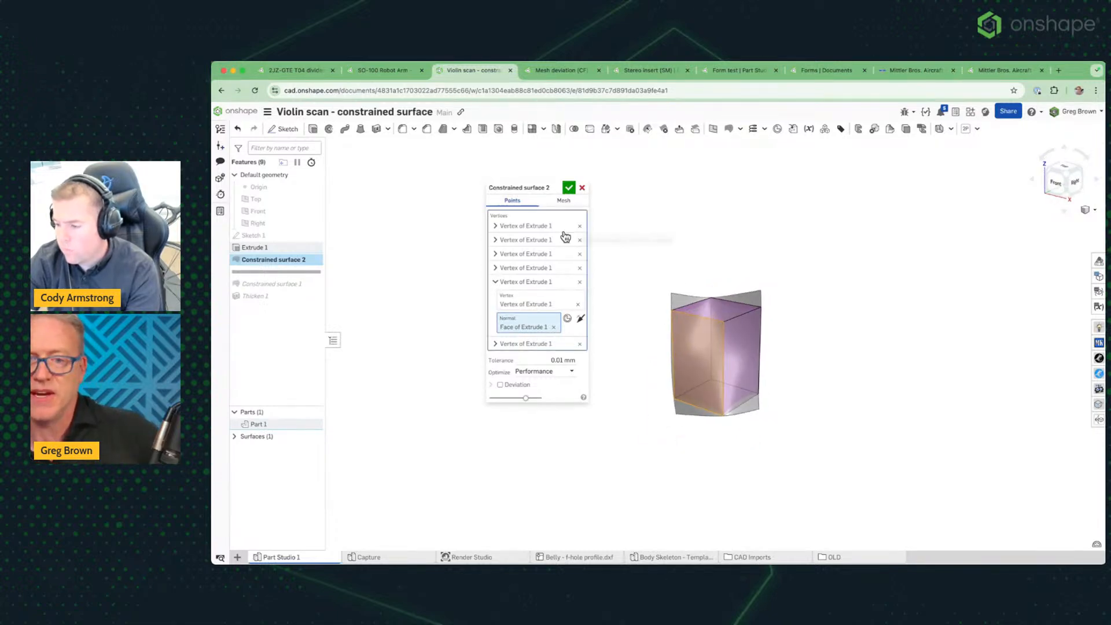
pyautogui.click(568, 188)
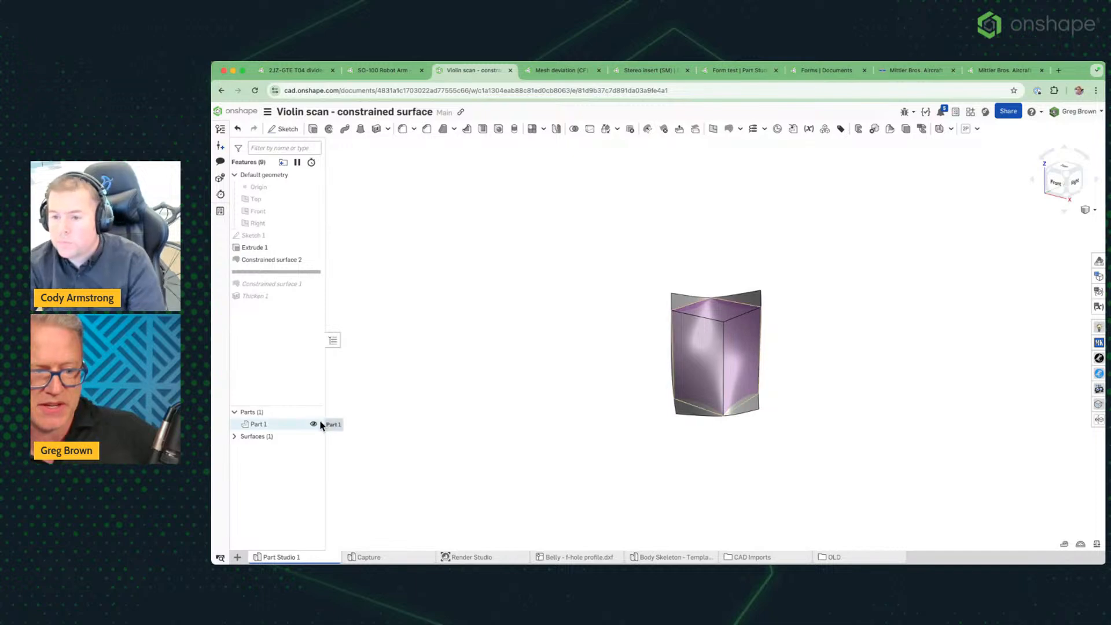
# Hide the box part and inspect the constrained surface's control point grid with curvature combs turned off
pyautogui.click(317, 424)
pyautogui.moveTo(607, 384); pyautogui.dragTo(744, 390, button='right')
pyautogui.click(730, 384)
pyautogui.hotkey('shift', 'c')
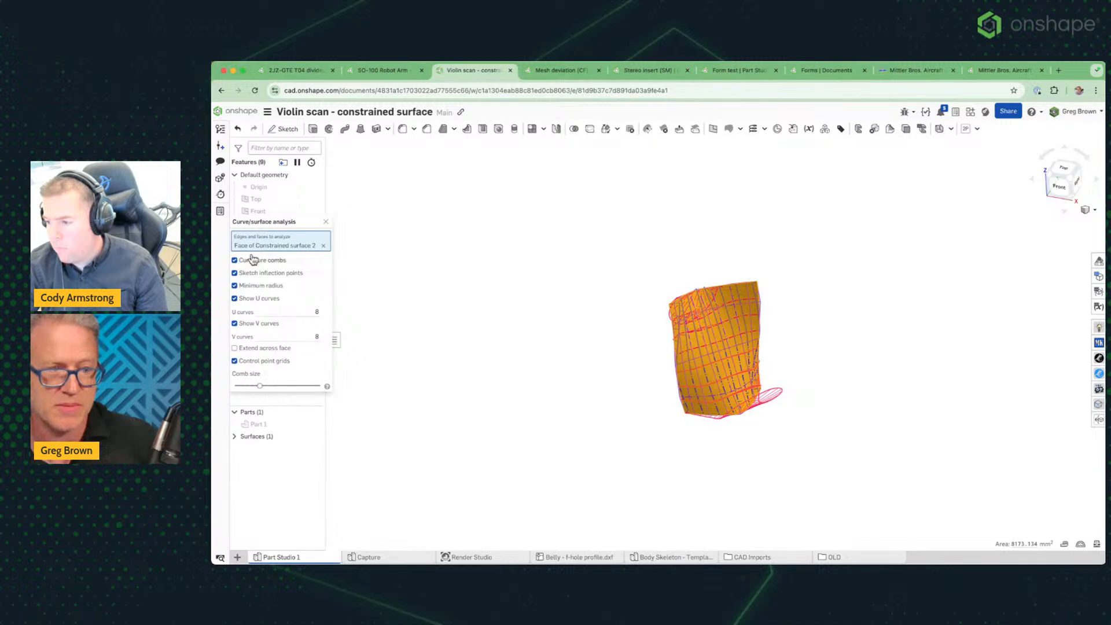
pyautogui.click(252, 259)
pyautogui.moveTo(631, 332)
pyautogui.mouseDown(button='right')
pyautogui.moveTo(640, 325)
pyautogui.moveTo(626, 339)
pyautogui.mouseUp(button='right')
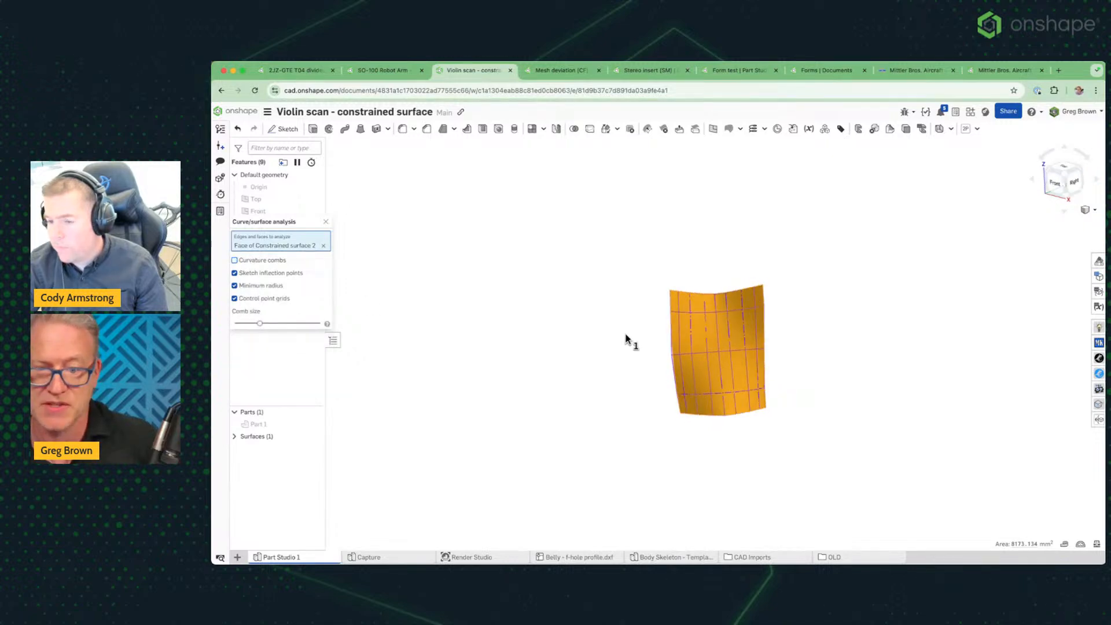
pyautogui.click(326, 222)
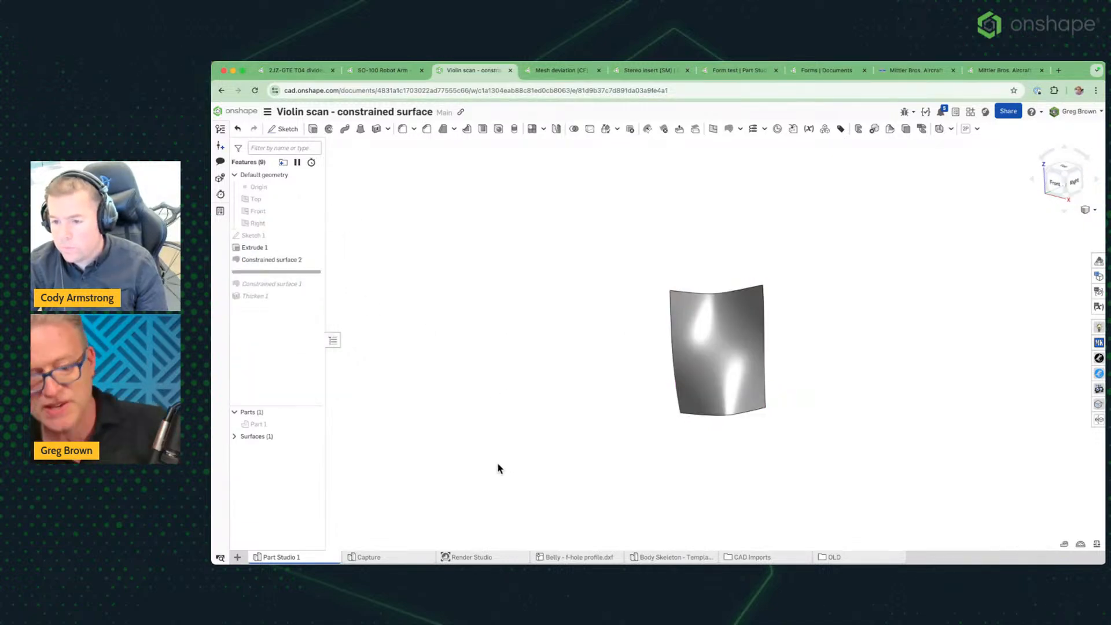
# Open the Capture part studio and examine the scanned violin mesh
pyautogui.click(405, 558)
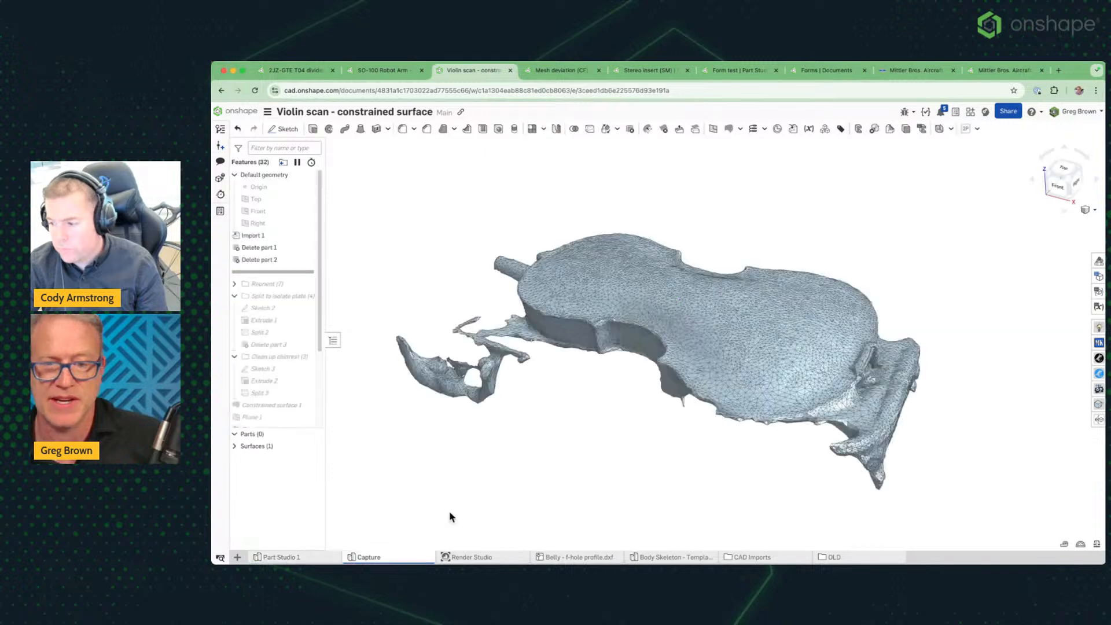
pyautogui.moveTo(449, 515); pyautogui.dragTo(635, 357, button='right')
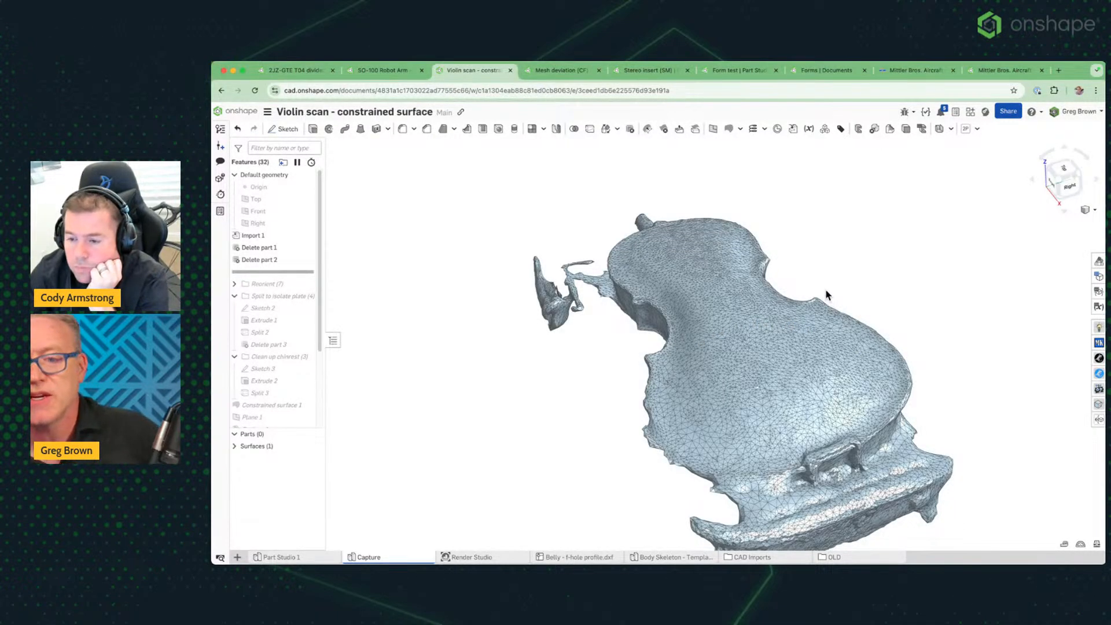
pyautogui.moveTo(826, 292)
pyautogui.mouseDown(button='right')
pyautogui.moveTo(829, 277)
pyautogui.moveTo(834, 293)
pyautogui.mouseUp(button='right')
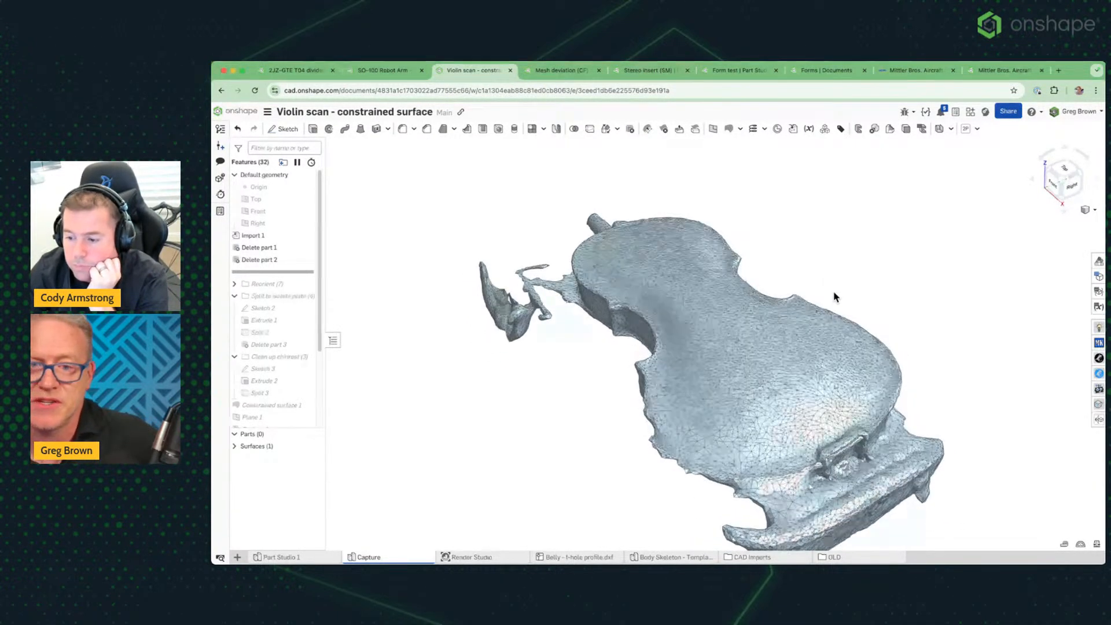
# Try to fit a constrained surface by picking individual mesh points across the upper half of the violin scan
pyautogui.click(728, 128)
pyautogui.click(688, 244)
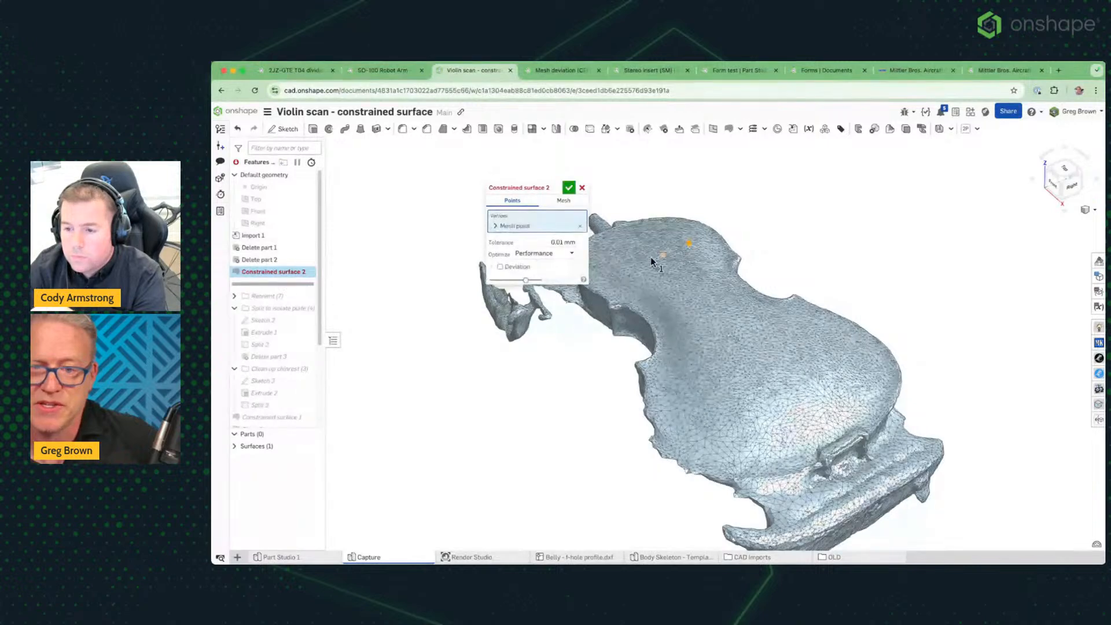
pyautogui.click(630, 264)
pyautogui.click(743, 328)
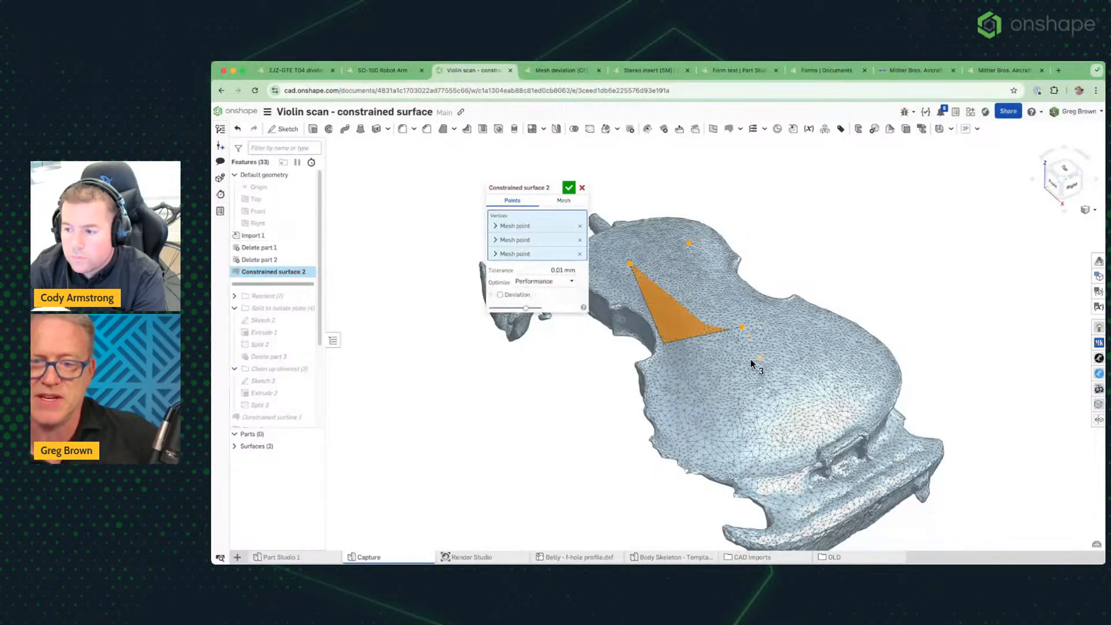
pyautogui.click(678, 353)
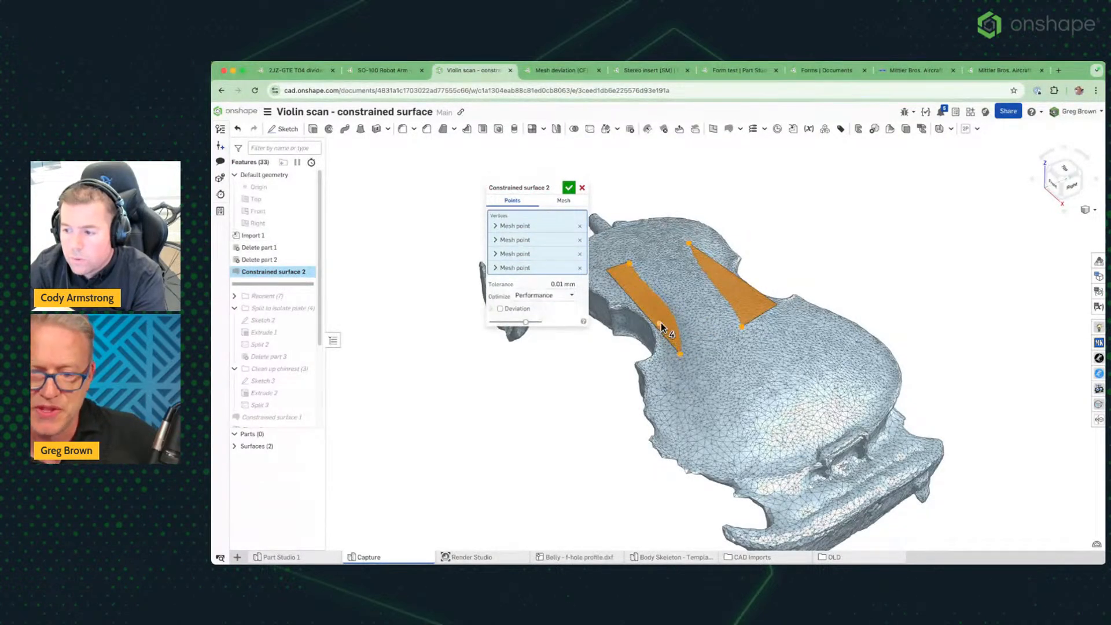
pyautogui.click(659, 322)
pyautogui.click(690, 301)
pyautogui.click(718, 269)
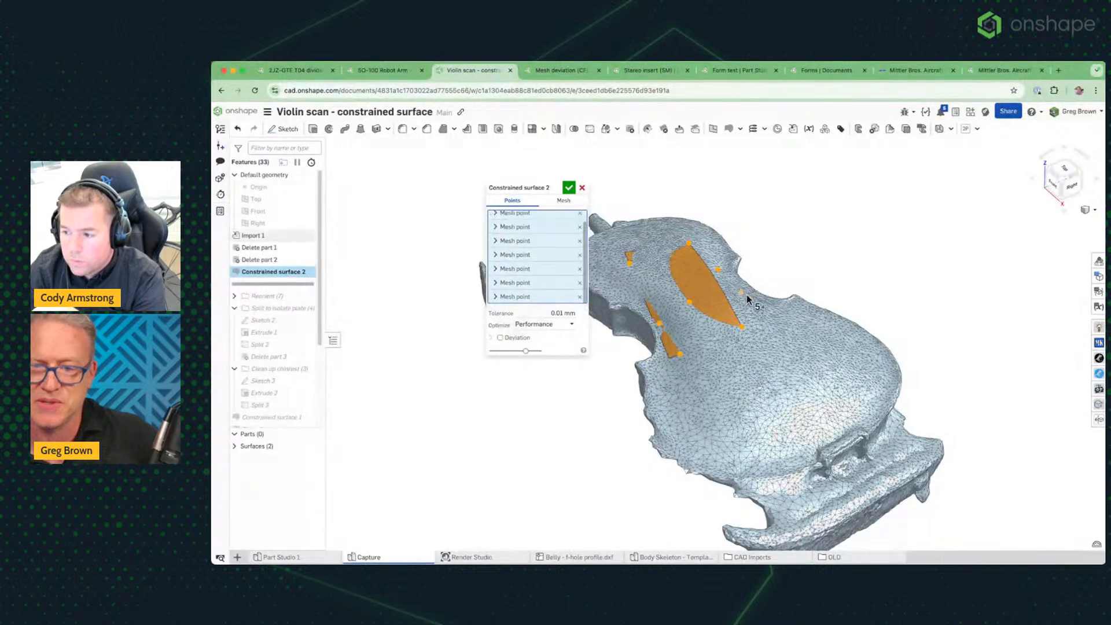
pyautogui.moveTo(747, 294)
pyautogui.mouseDown(button='right')
pyautogui.moveTo(756, 300)
pyautogui.moveTo(728, 302)
pyautogui.moveTo(751, 303)
pyautogui.mouseUp(button='right')
pyautogui.click(751, 303)
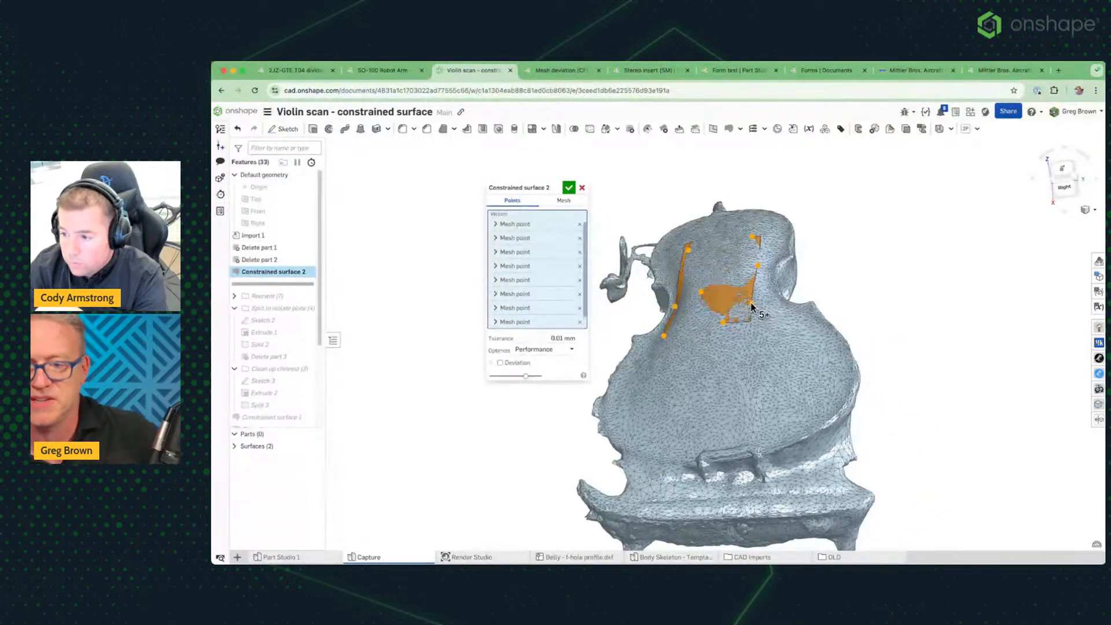
pyautogui.click(731, 299)
pyautogui.click(717, 279)
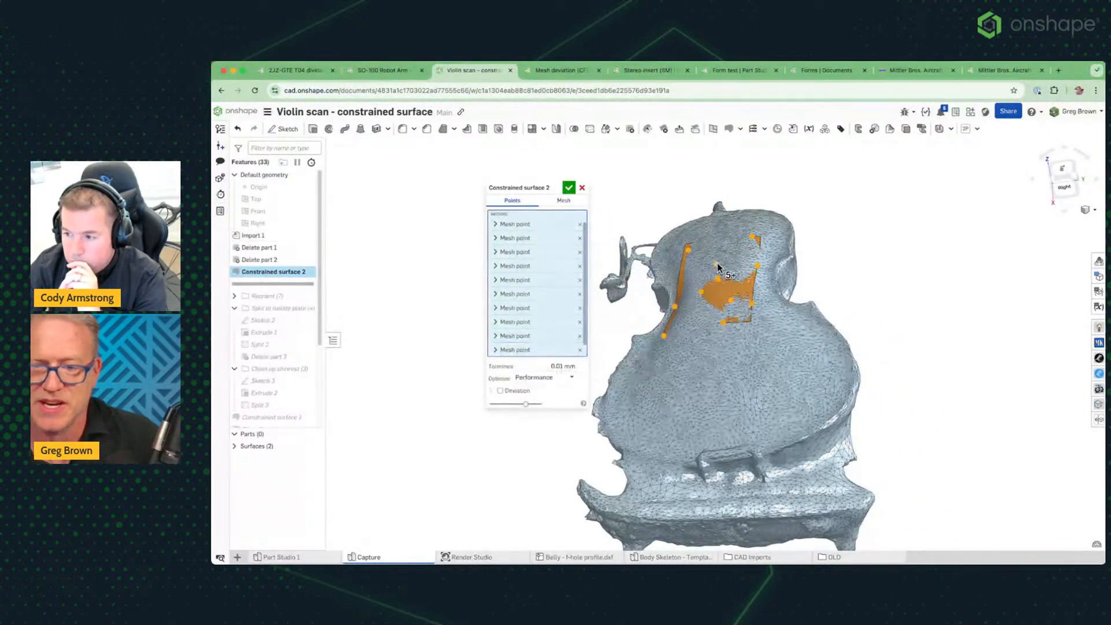
pyautogui.click(716, 263)
pyautogui.click(751, 284)
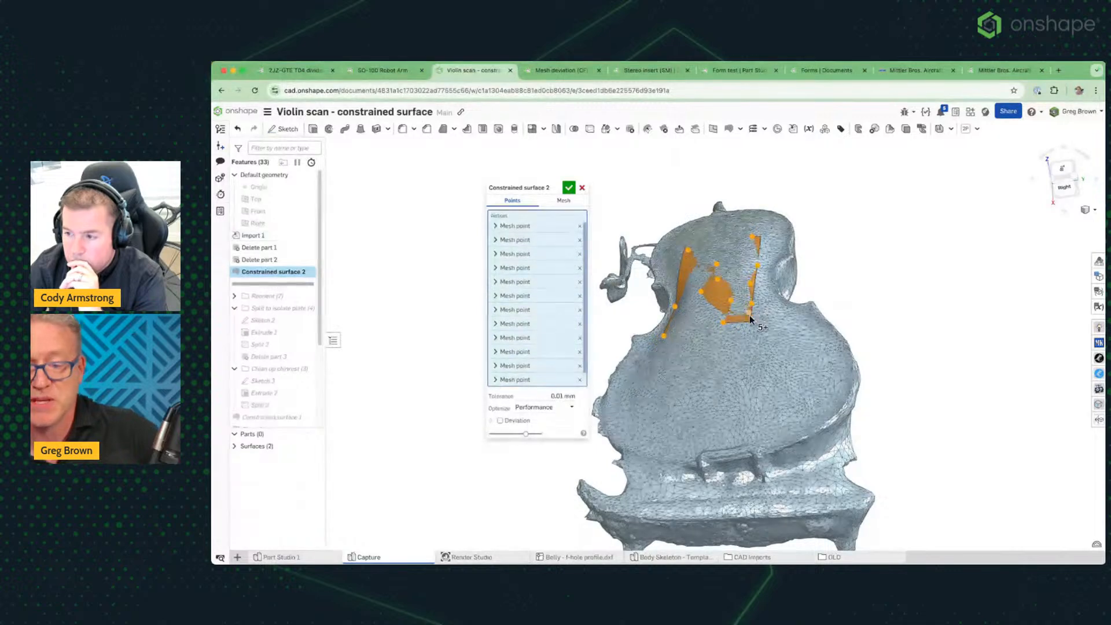
pyautogui.moveTo(761, 325)
pyautogui.mouseDown(button='right')
pyautogui.moveTo(776, 308)
pyautogui.moveTo(771, 319)
pyautogui.mouseUp(button='right')
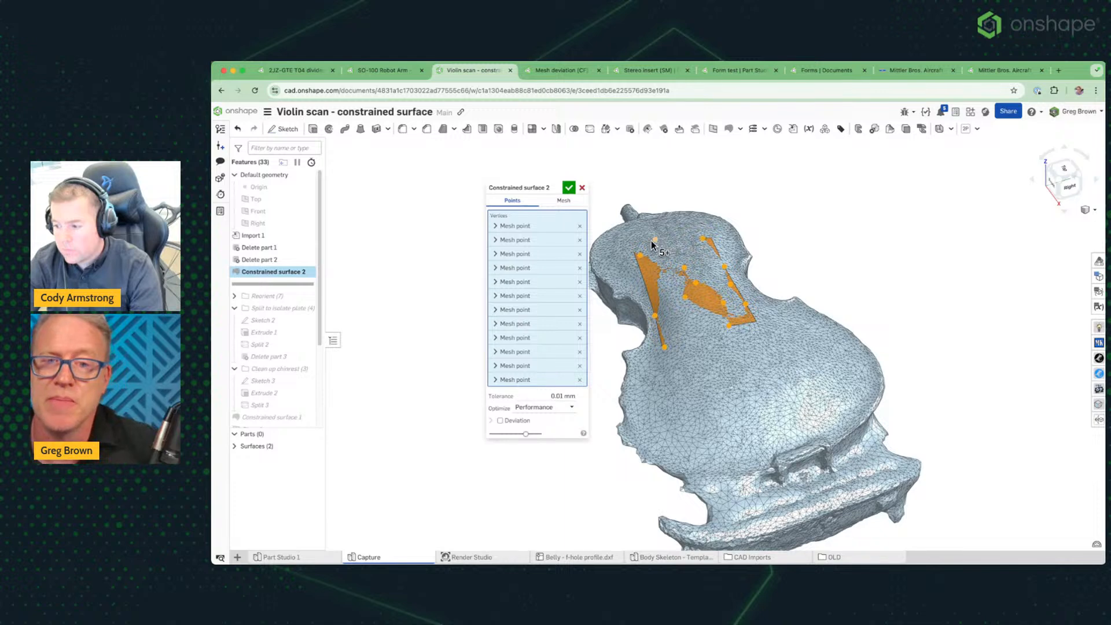
pyautogui.click(581, 189)
# Roll the feature history forward past Extrude 1 in the Split to isolate plate folder and examine the extruded outline
pyautogui.moveTo(578, 198); pyautogui.dragTo(583, 259, button='right')
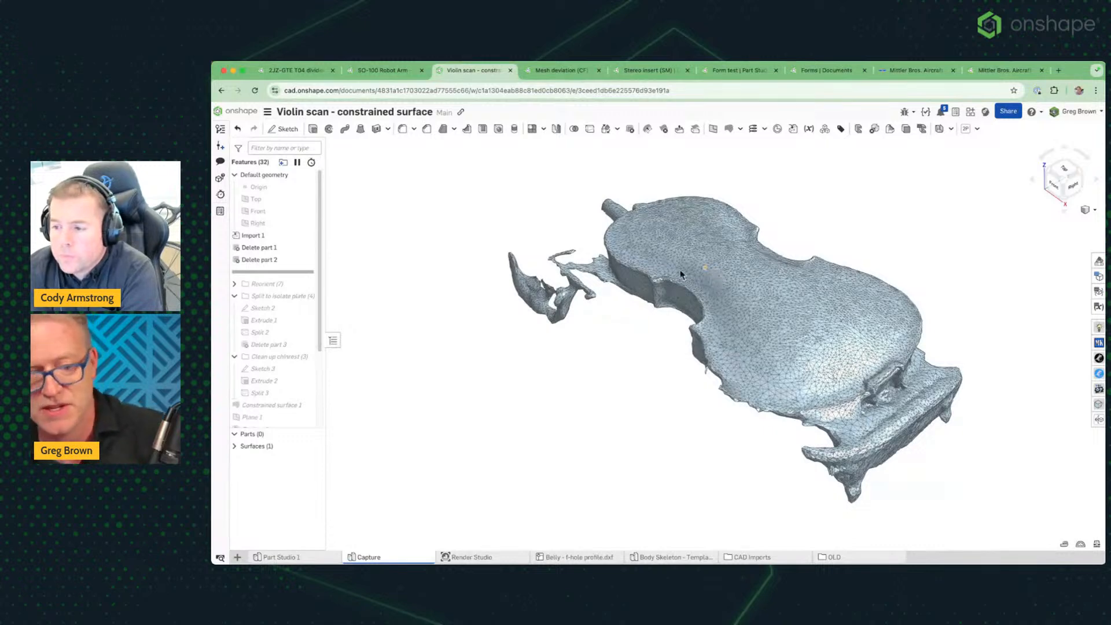
pyautogui.moveTo(288, 272); pyautogui.dragTo(285, 324)
pyautogui.moveTo(499, 376); pyautogui.dragTo(510, 370, button='right')
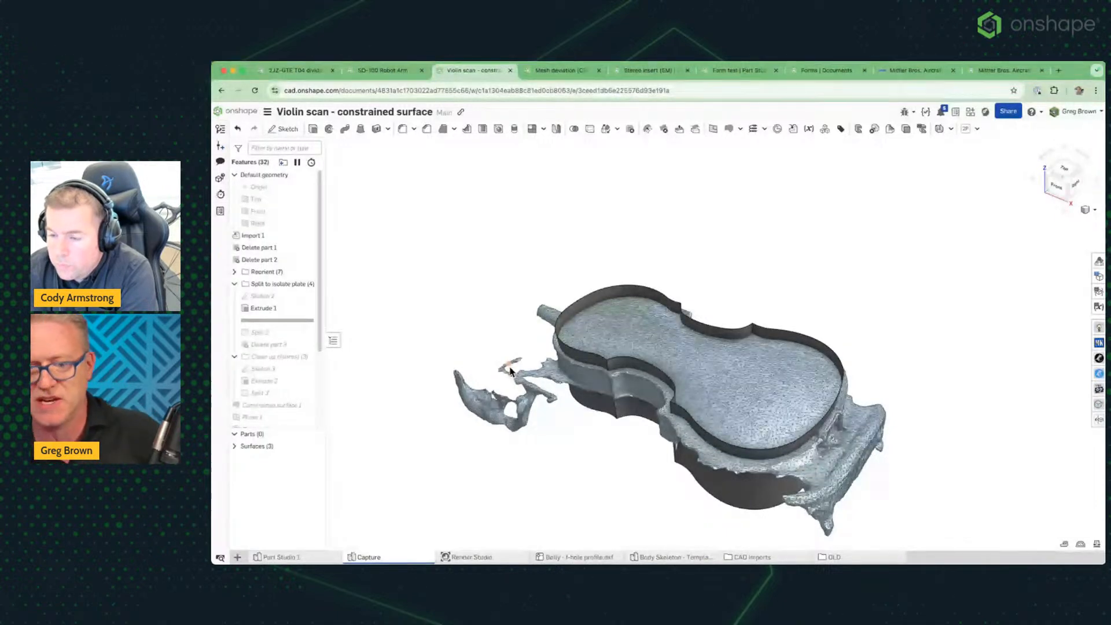
pyautogui.moveTo(725, 277); pyautogui.dragTo(731, 216, button='right')
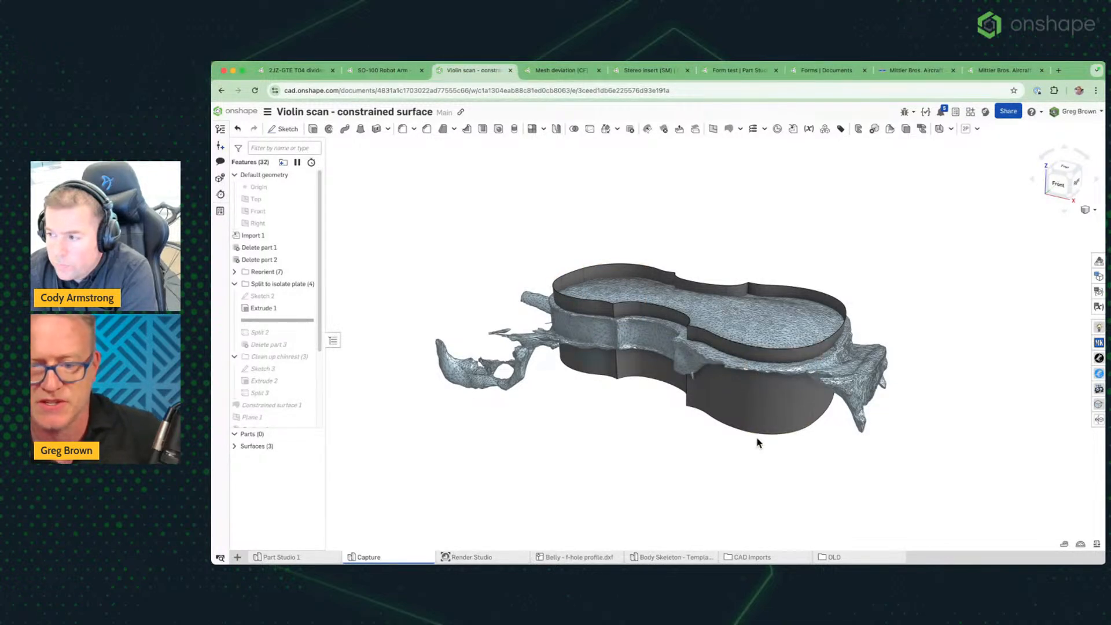
pyautogui.moveTo(756, 444); pyautogui.dragTo(719, 448, button='right')
# Roll the feature history forward past Split 3 and hide the Side trimmer surface to isolate the violin plate scan
pyautogui.moveTo(277, 325); pyautogui.dragTo(284, 394)
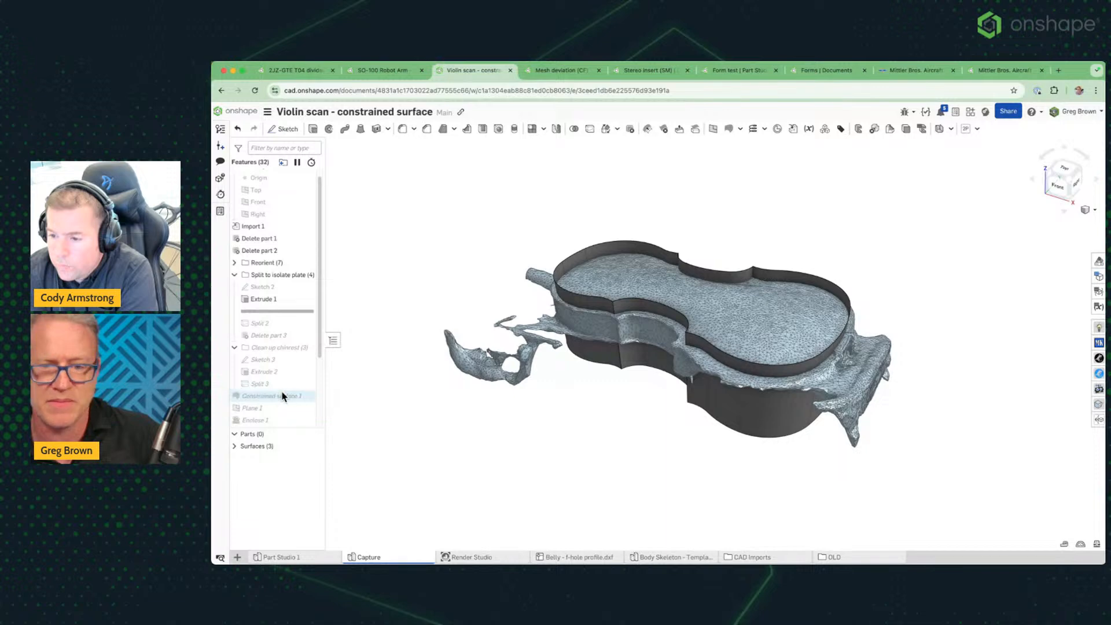
pyautogui.click(235, 446)
pyautogui.click(313, 471)
pyautogui.moveTo(546, 422); pyautogui.dragTo(573, 414, button='right')
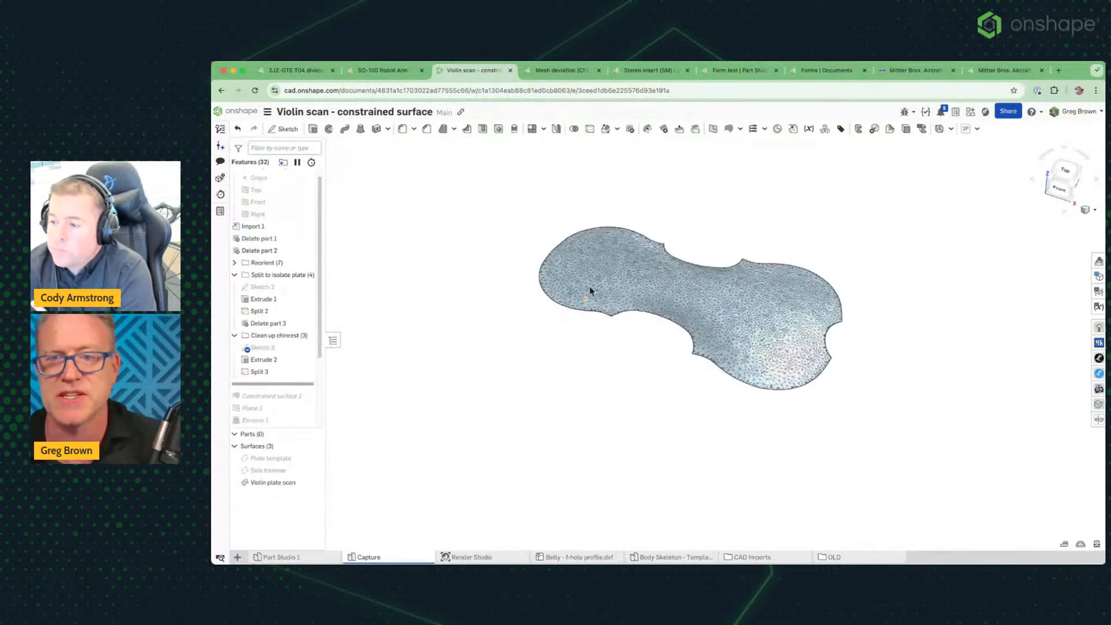
pyautogui.moveTo(590, 289); pyautogui.dragTo(657, 216, button='right')
# Fit a constrained surface to the Violin plate scan mesh with a 0.5 mm tolerance
pyautogui.click(712, 129)
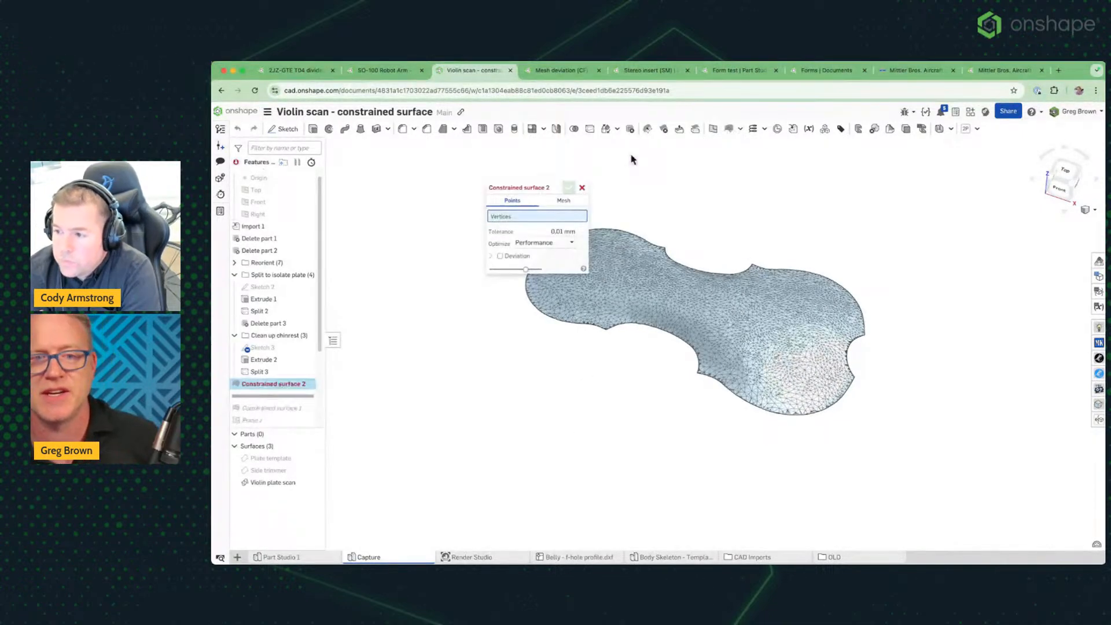
pyautogui.click(548, 231)
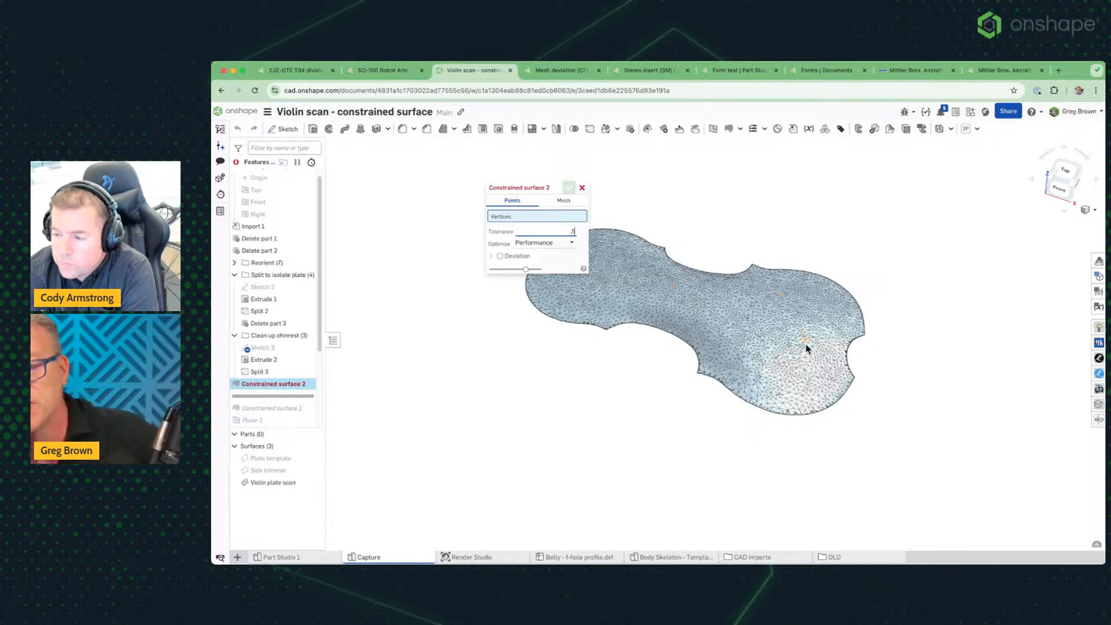
pyautogui.click(564, 205)
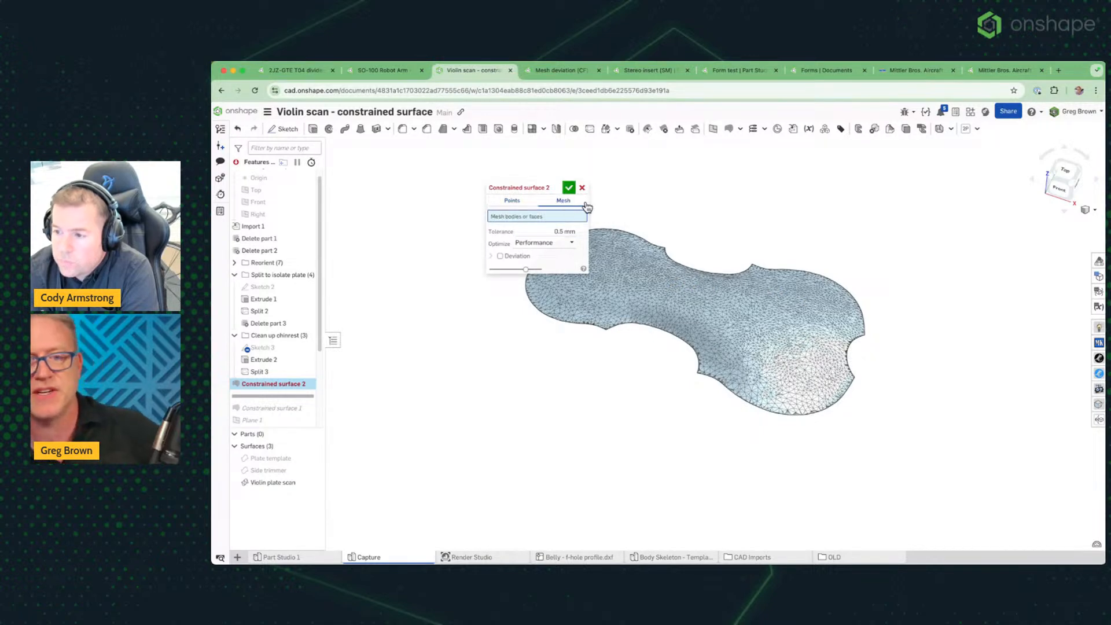
pyautogui.click(644, 314)
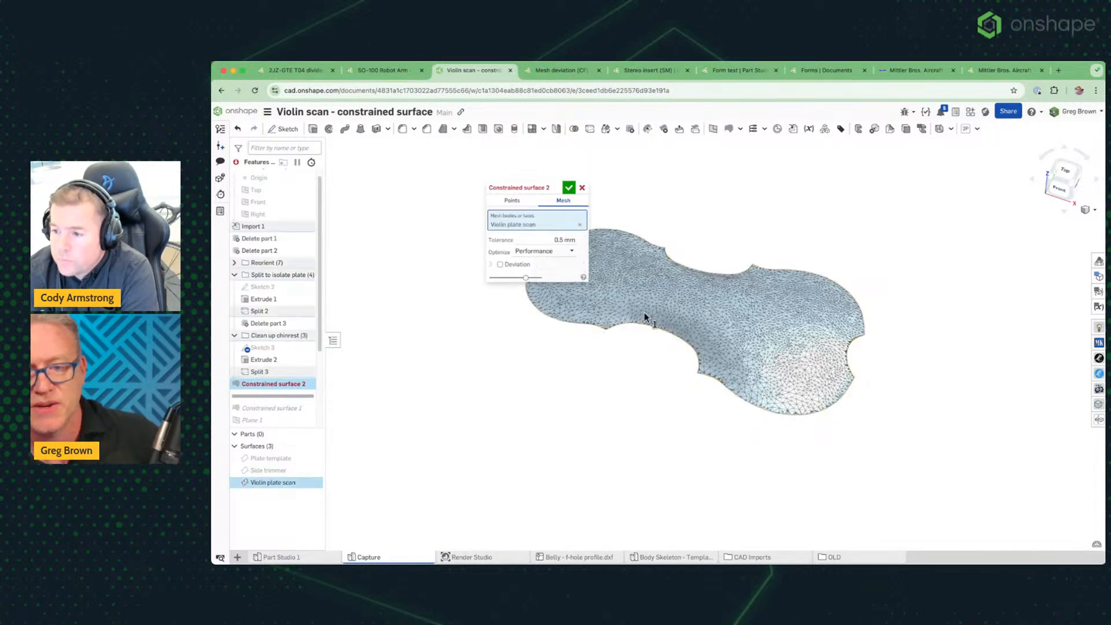
pyautogui.moveTo(585, 384); pyautogui.dragTo(603, 364, button='right')
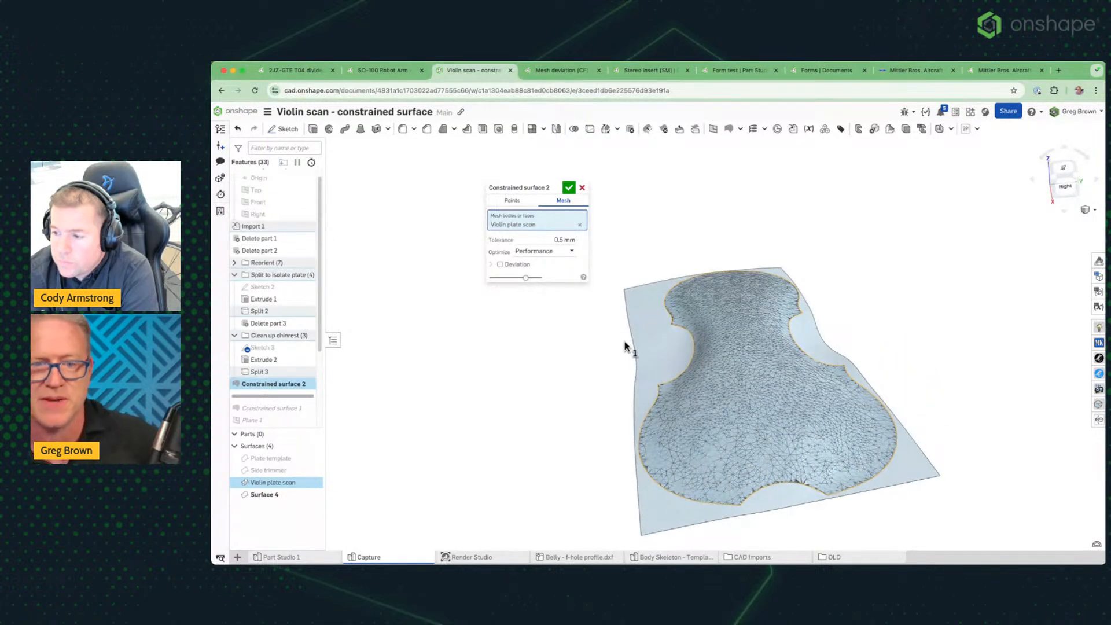
# Show all deviations of the fitted surface with a 0.4 mm limit and inspect the markers across the violin scan
pyautogui.click(500, 263)
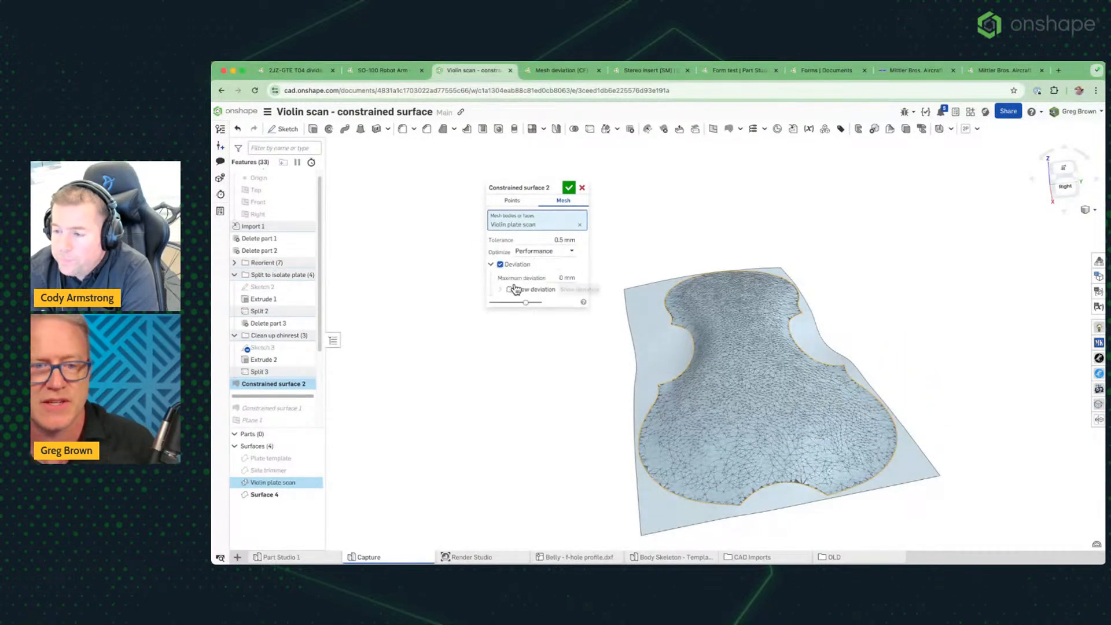
pyautogui.click(515, 289)
pyautogui.click(549, 301)
pyautogui.click(526, 316)
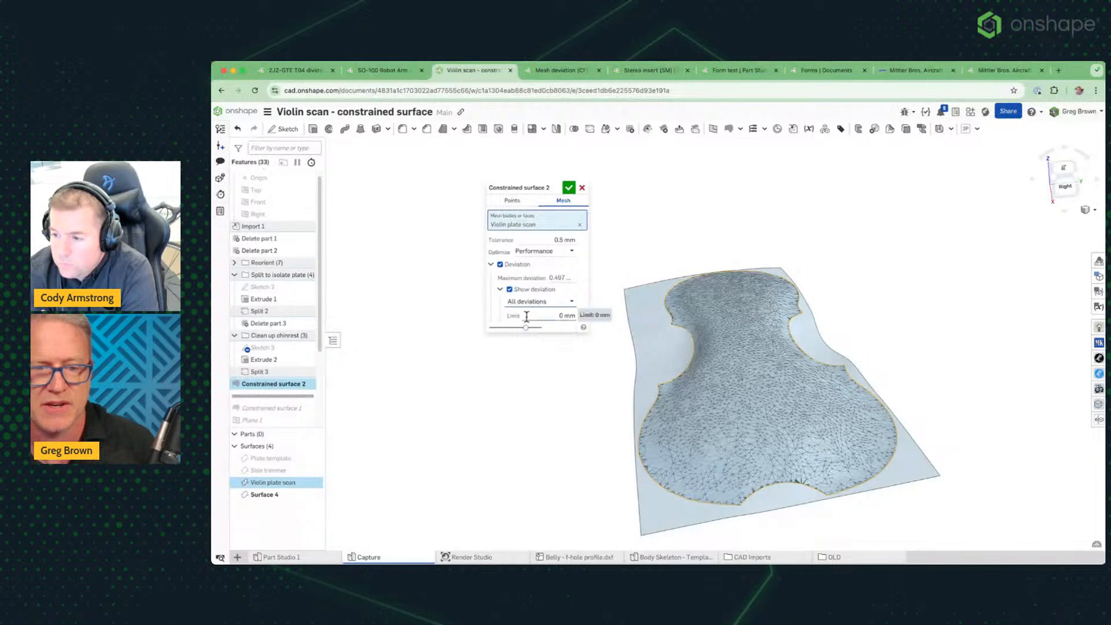
pyautogui.click(555, 317)
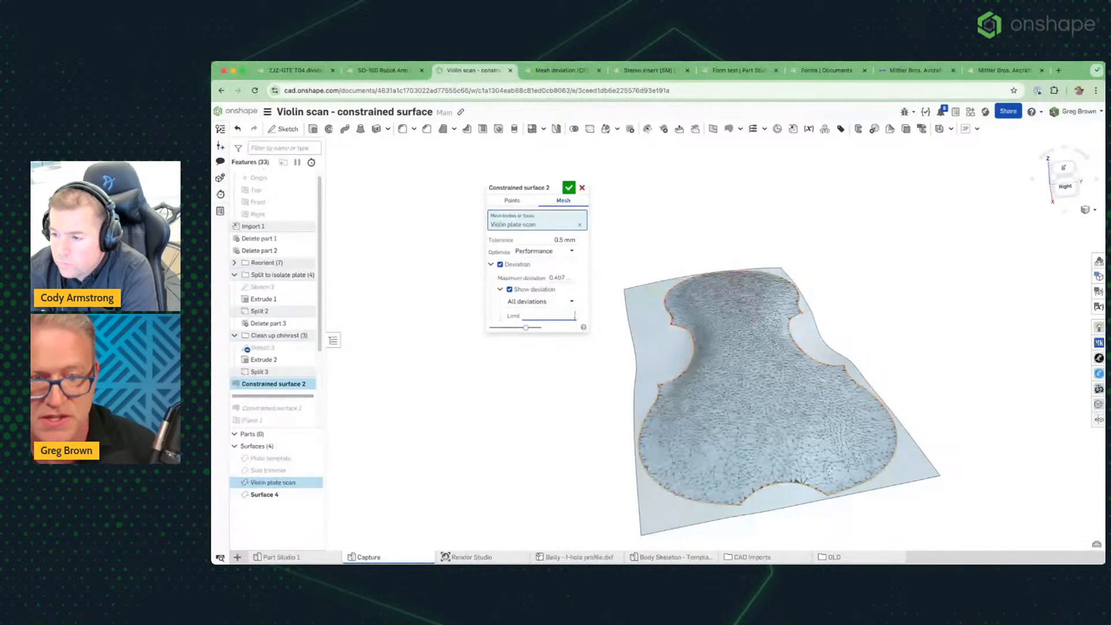
pyautogui.write('0.4')
pyautogui.press('Return')
pyautogui.scroll(5, 694, 353)
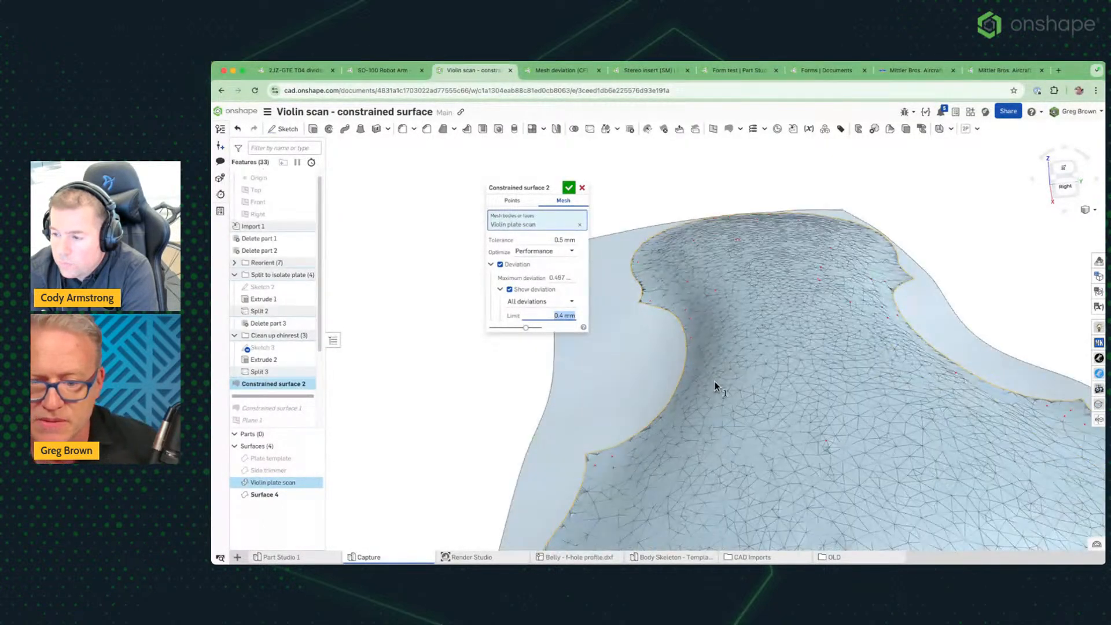
pyautogui.moveTo(714, 382); pyautogui.dragTo(788, 383, button='right')
pyautogui.scroll(2, 787, 383)
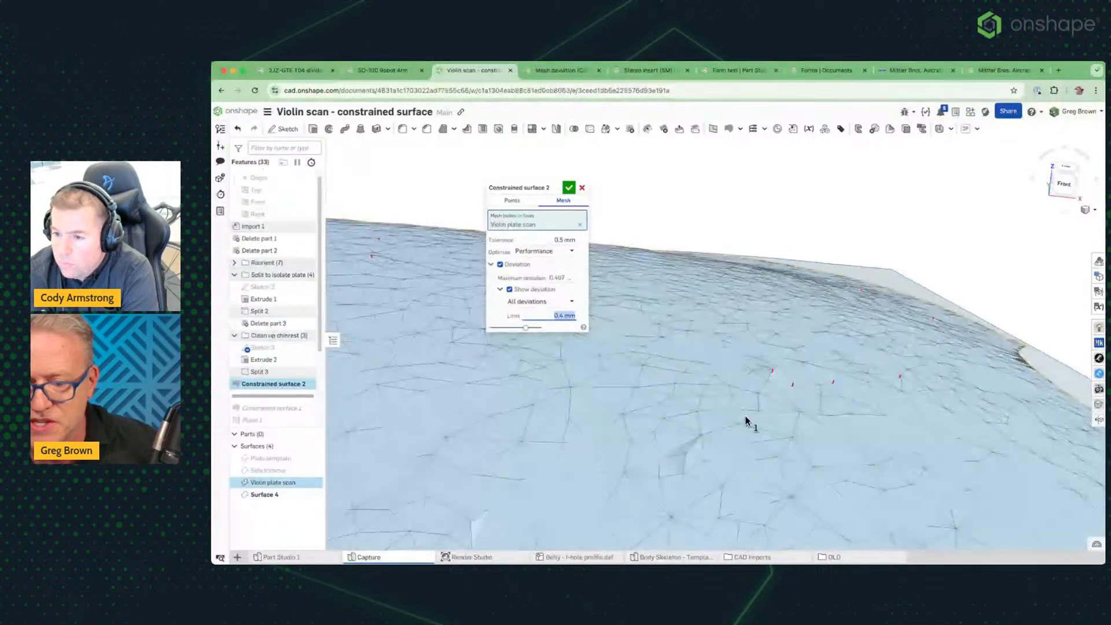
pyautogui.moveTo(747, 421); pyautogui.dragTo(700, 395, button='right')
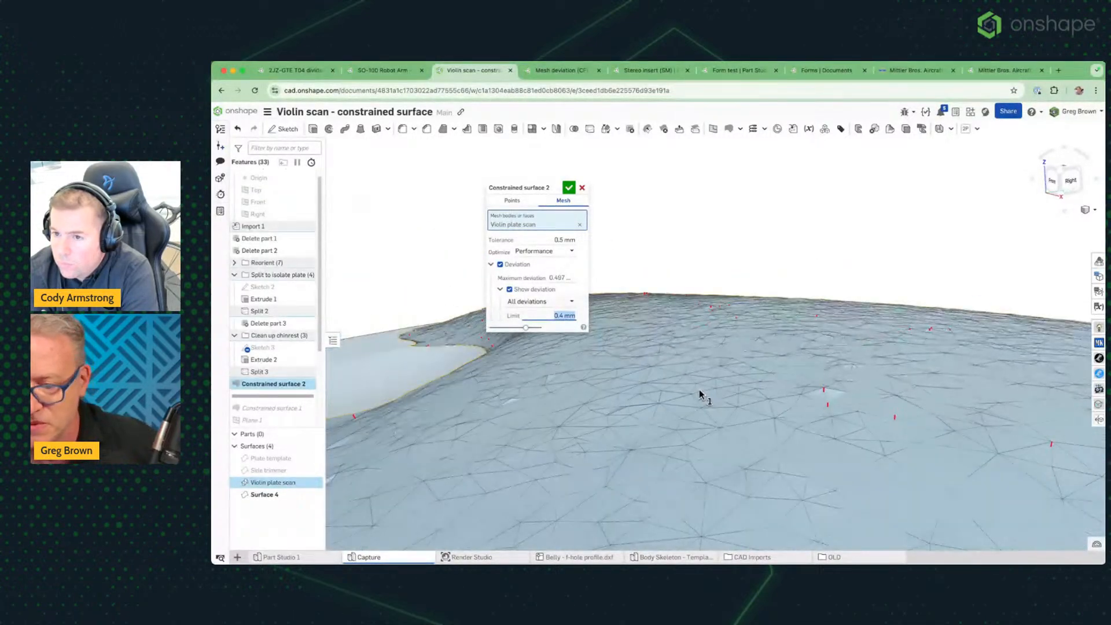
pyautogui.moveTo(828, 381); pyautogui.dragTo(866, 381, button='right')
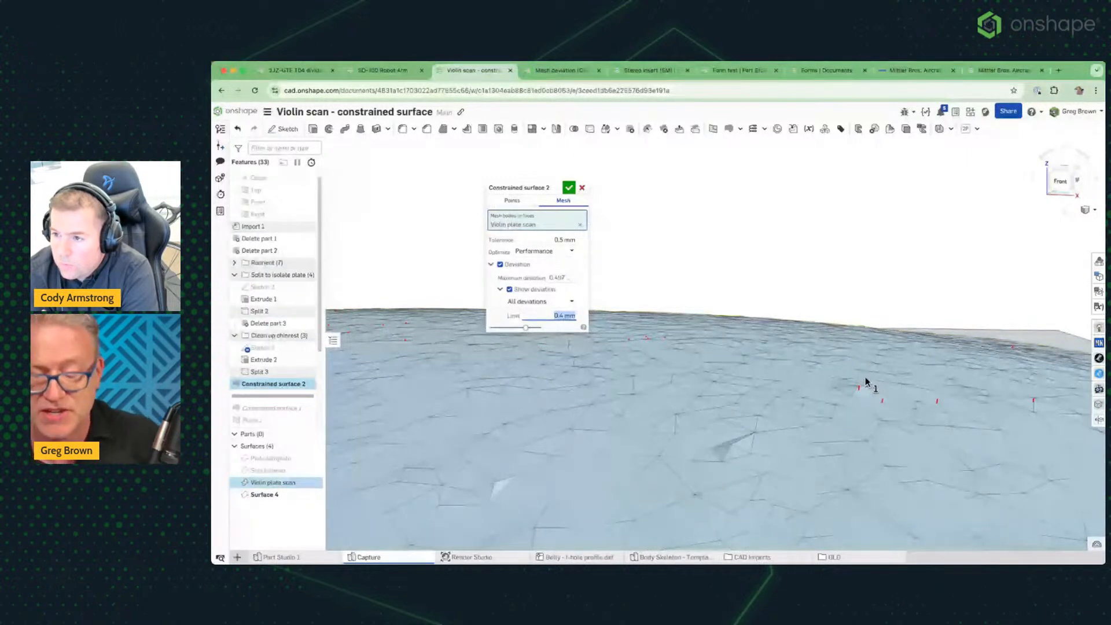
pyautogui.moveTo(855, 370)
pyautogui.mouseDown(button='right')
pyautogui.moveTo(836, 359)
pyautogui.moveTo(848, 363)
pyautogui.mouseUp(button='right')
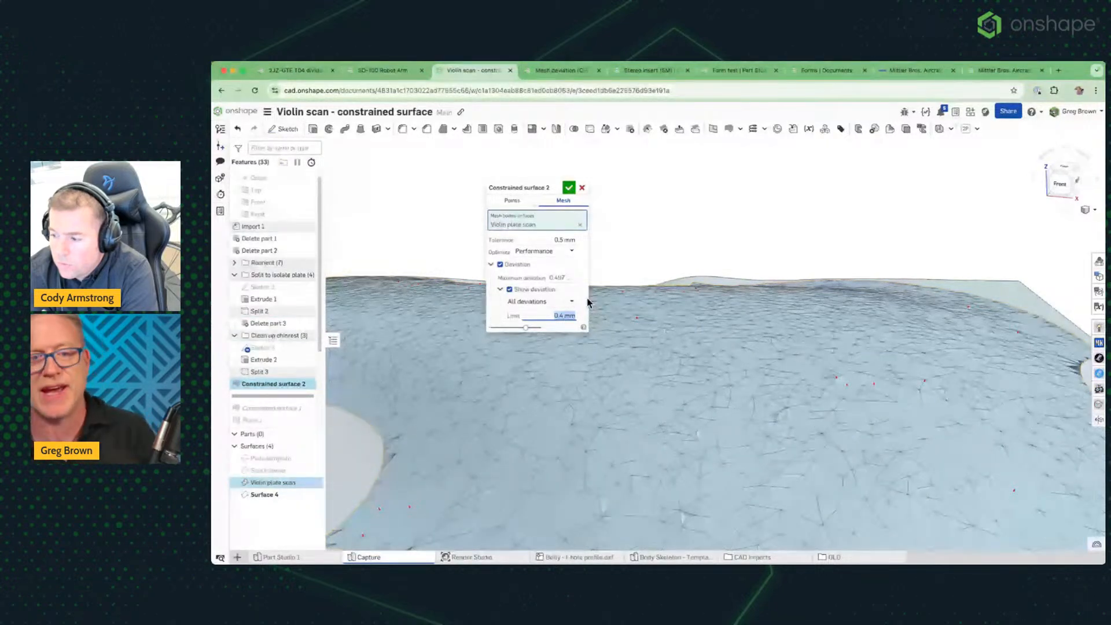
# Optimize the constrained surface for smoothness and accept the feature
pyautogui.click(553, 251)
pyautogui.click(552, 278)
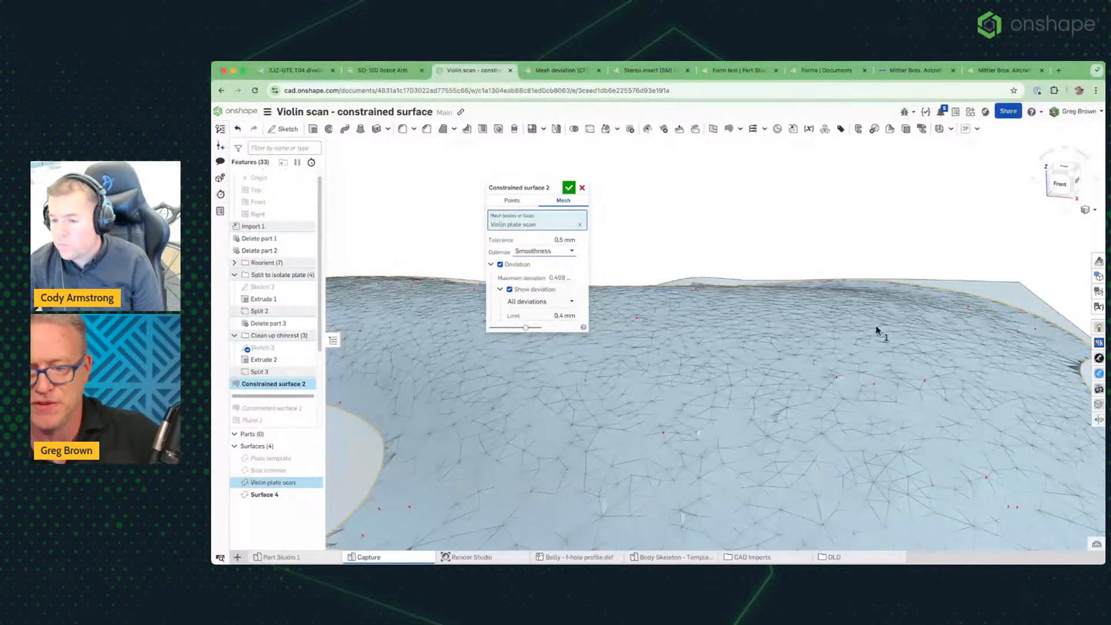
pyautogui.press('f')
pyautogui.click(569, 187)
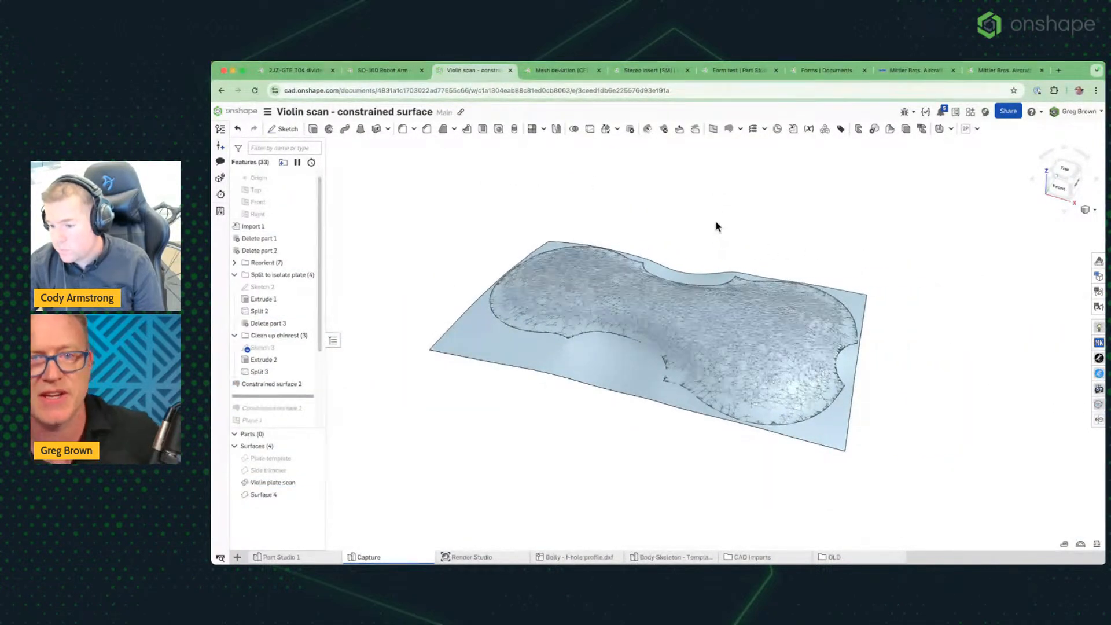
# Switch to the Mesh deviation (CF) document, inspect the Deviation 1 feature's lines between mesh and surface, and return to the violin scan
pyautogui.click(575, 73)
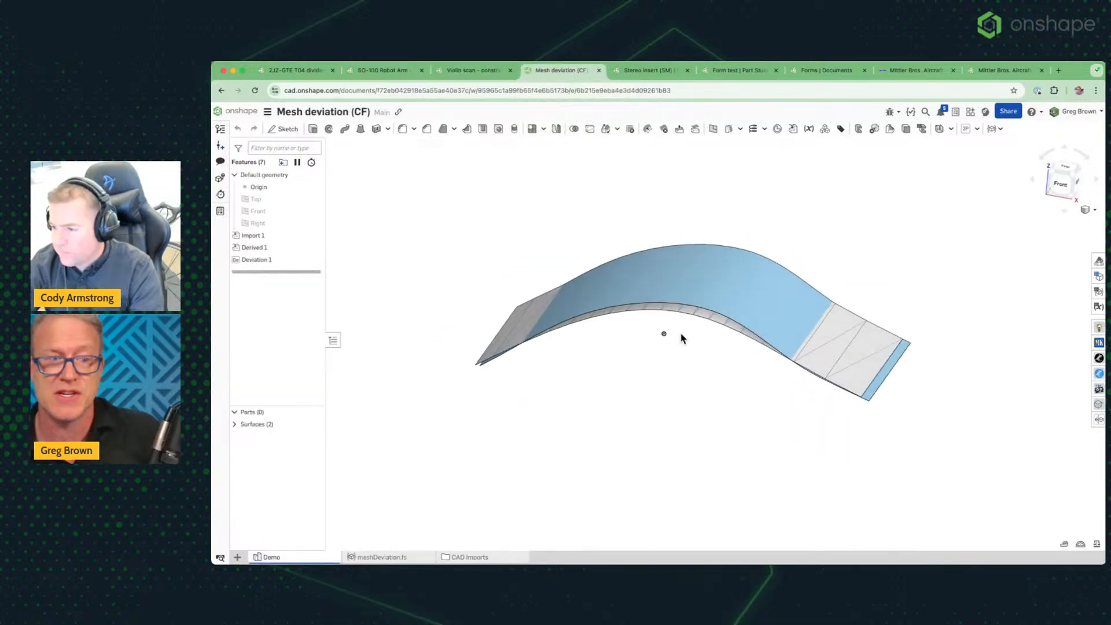
pyautogui.rightClick(287, 262)
pyautogui.click(315, 283)
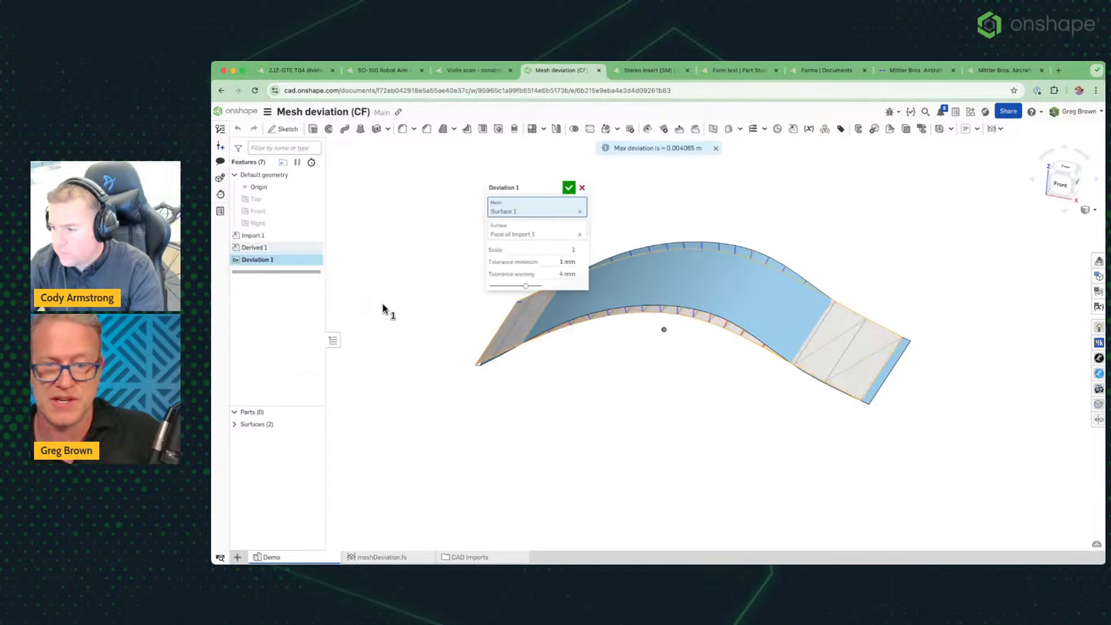
pyautogui.moveTo(530, 189); pyautogui.dragTo(497, 188)
pyautogui.scroll(4, 723, 205)
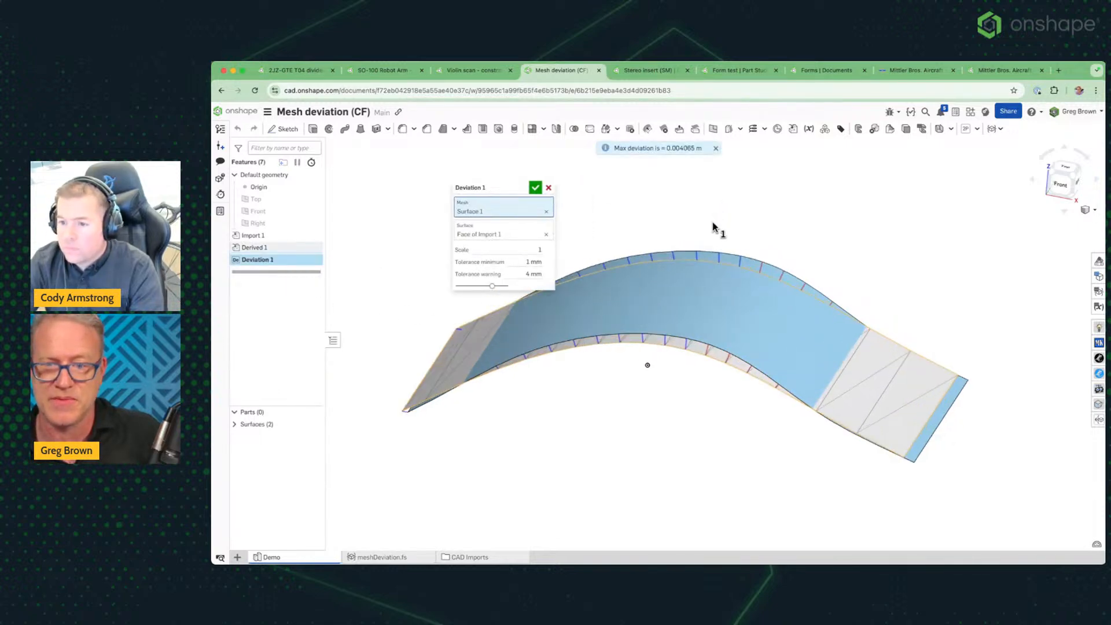
pyautogui.moveTo(707, 238); pyautogui.dragTo(724, 327, button='right')
pyautogui.scroll(4, 735, 329)
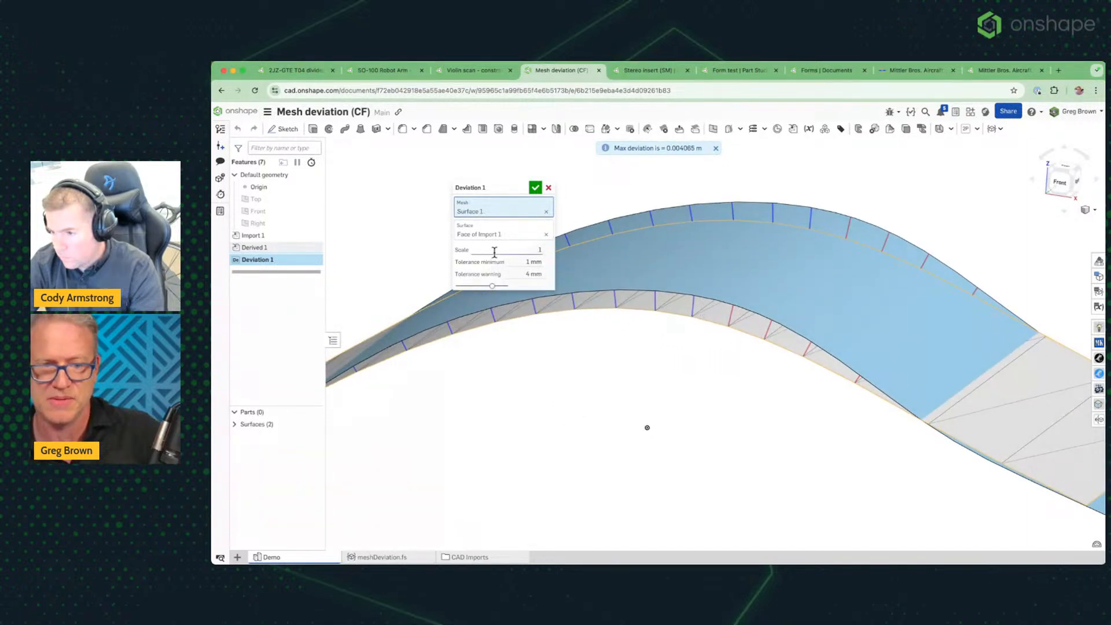
pyautogui.click(548, 189)
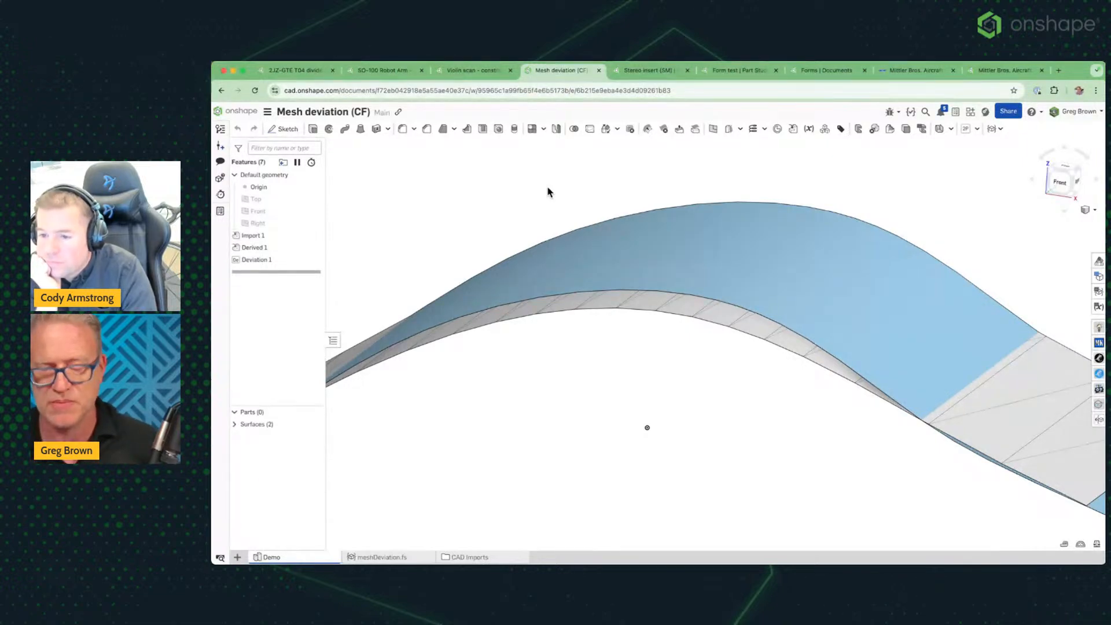
pyautogui.scroll(-5, 605, 220)
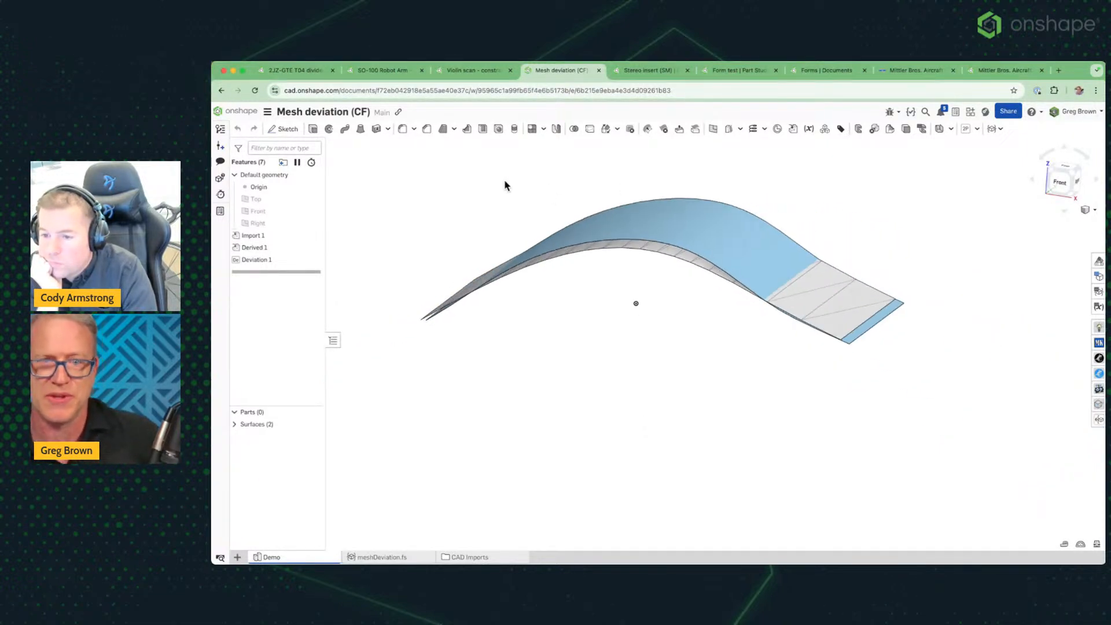
pyautogui.click(481, 70)
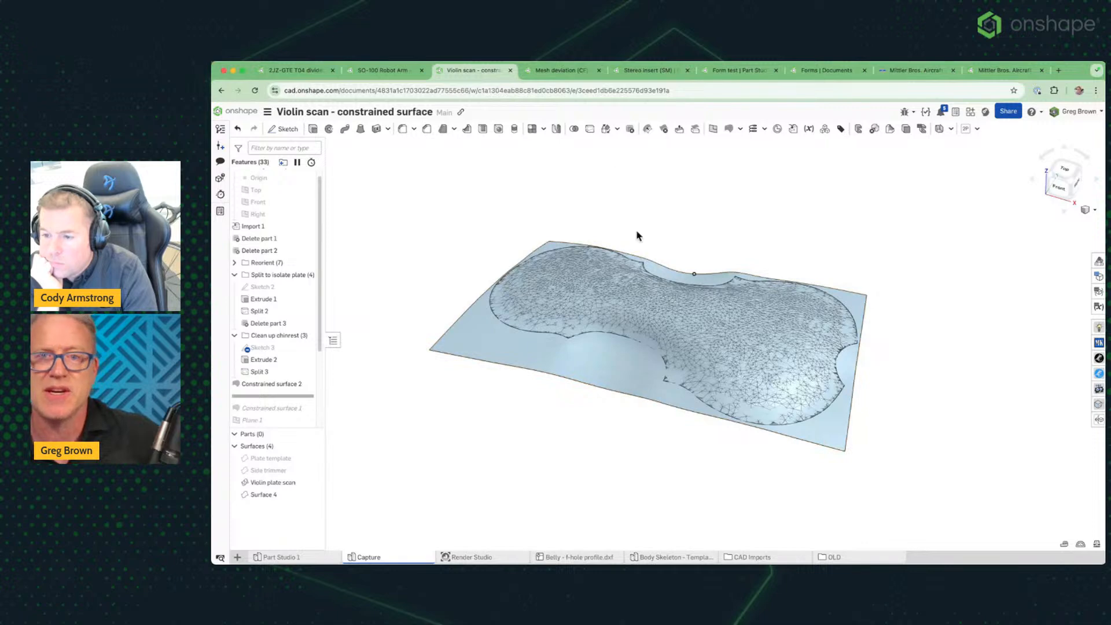
# Open the Stereo insert (SM) document and examine the formed embosses and cutouts of the Double DIN insert assembly
pyautogui.click(654, 78)
pyautogui.scroll(5, 681, 265)
pyautogui.moveTo(682, 265); pyautogui.dragTo(765, 193, button='right')
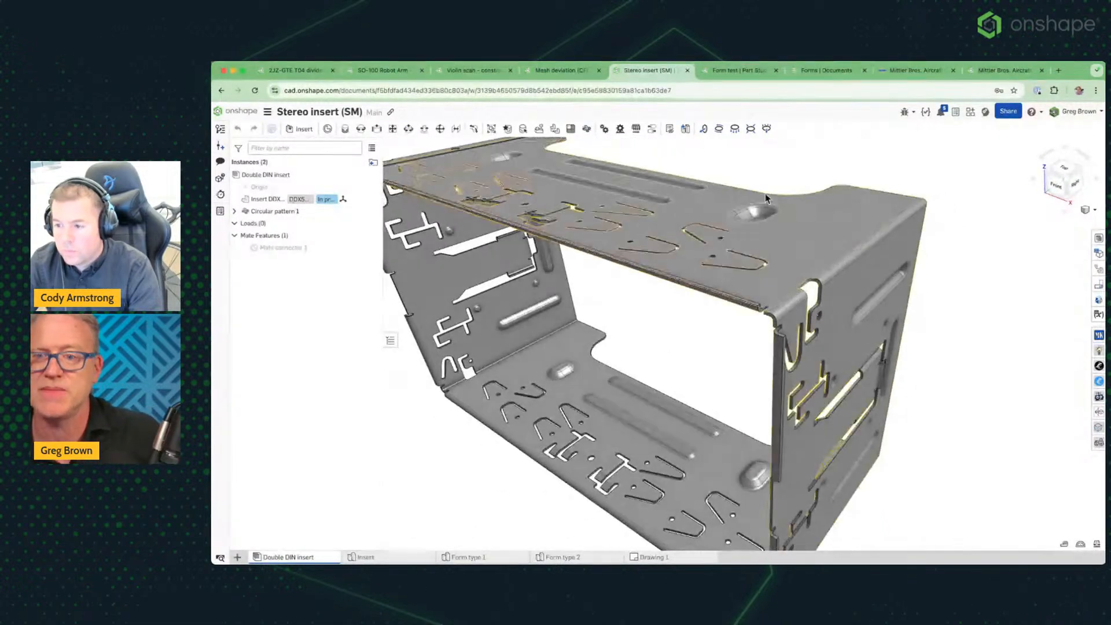
pyautogui.scroll(5, 766, 195)
pyautogui.scroll(-8, 738, 282)
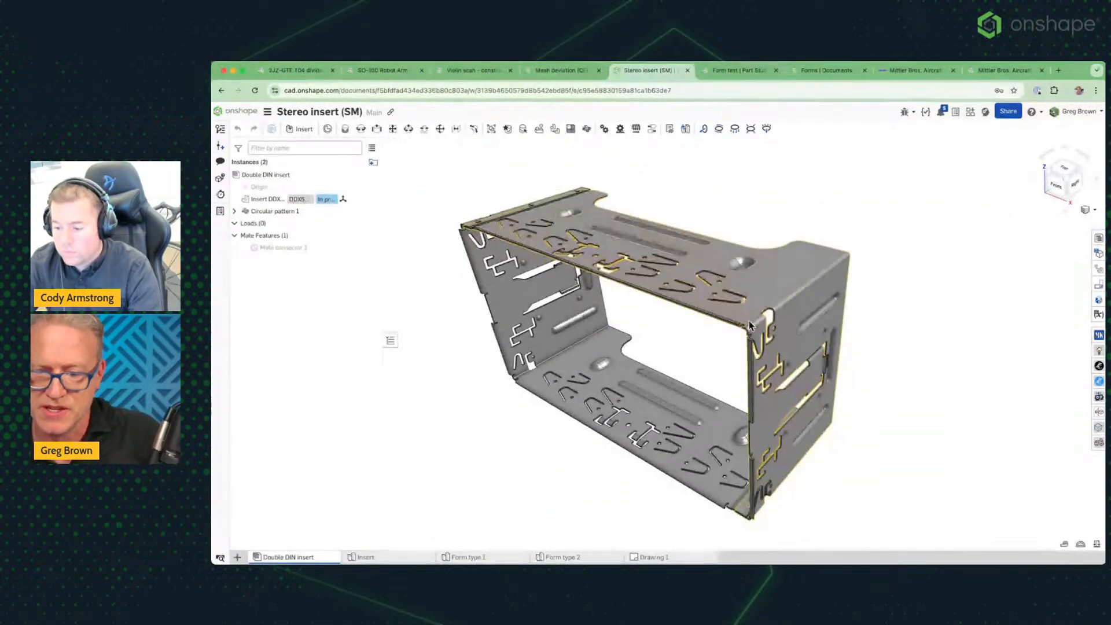
pyautogui.moveTo(749, 325); pyautogui.dragTo(665, 338, button='right')
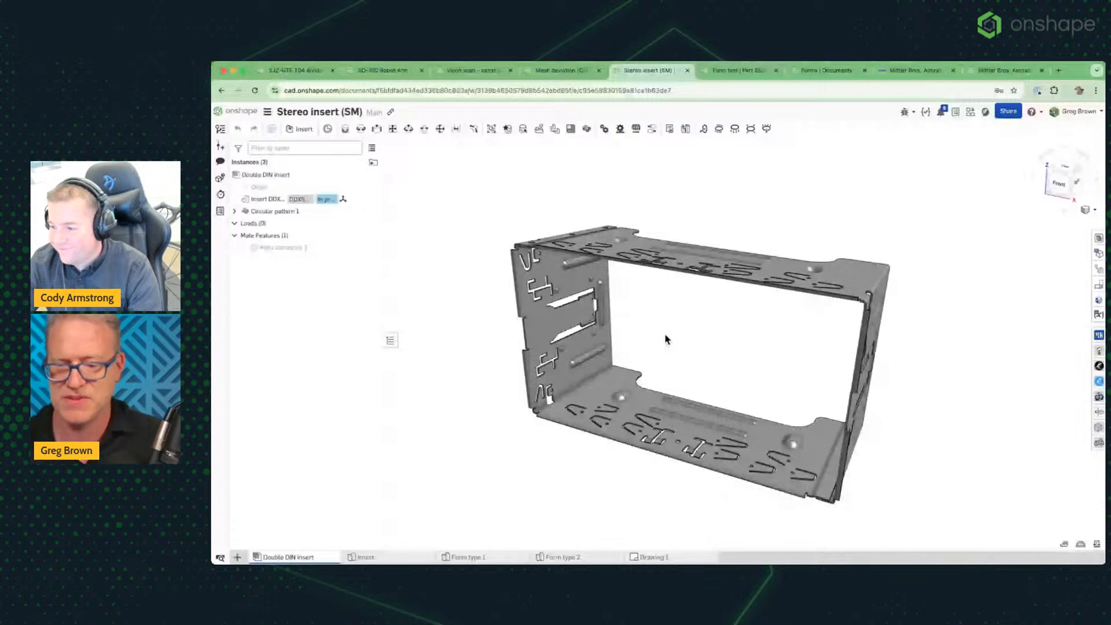
pyautogui.moveTo(664, 338); pyautogui.dragTo(811, 332, button='right')
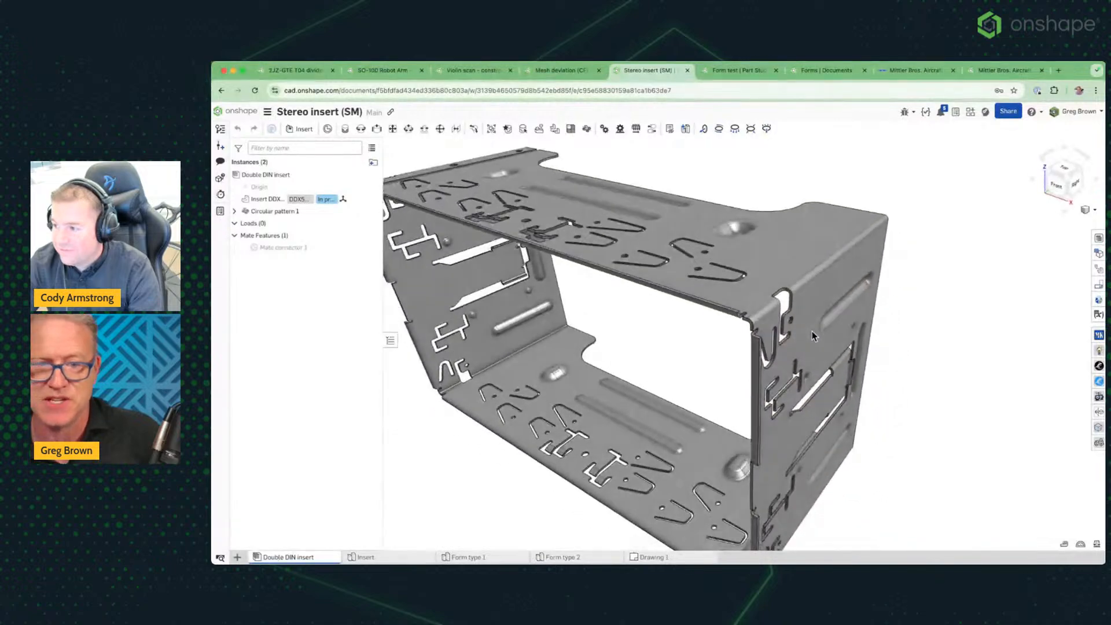
pyautogui.scroll(8, 549, 231)
pyautogui.moveTo(549, 231)
pyautogui.mouseDown(button='right')
pyautogui.moveTo(546, 248)
pyautogui.moveTo(550, 234)
pyautogui.mouseUp(button='right')
pyautogui.scroll(-8, 592, 270)
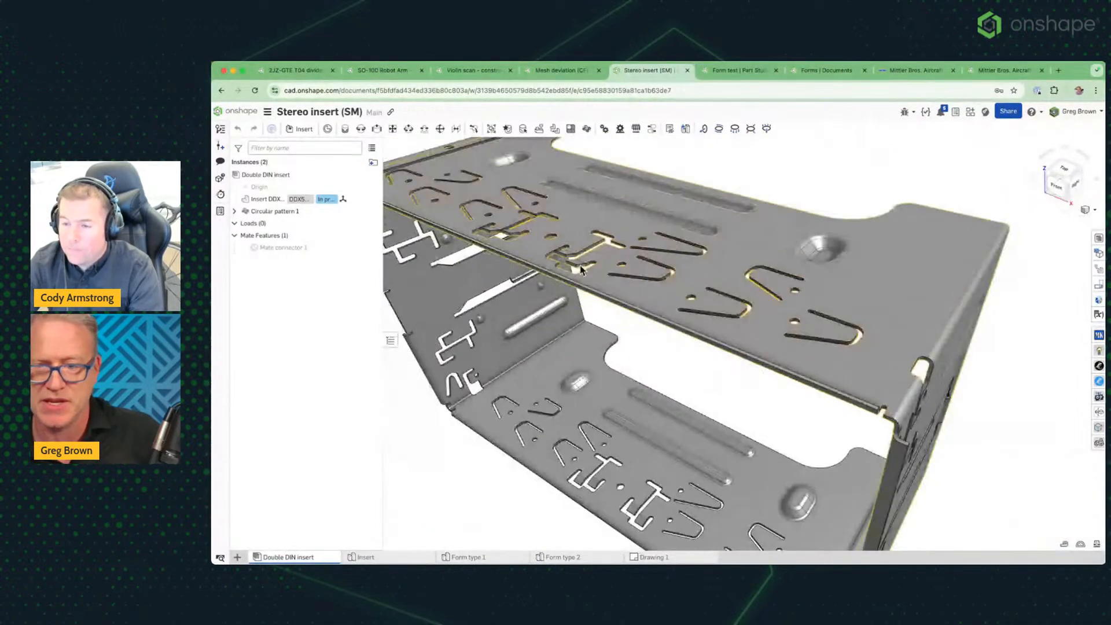
pyautogui.moveTo(987, 362); pyautogui.dragTo(845, 347, button='right')
pyautogui.scroll(-10, 845, 347)
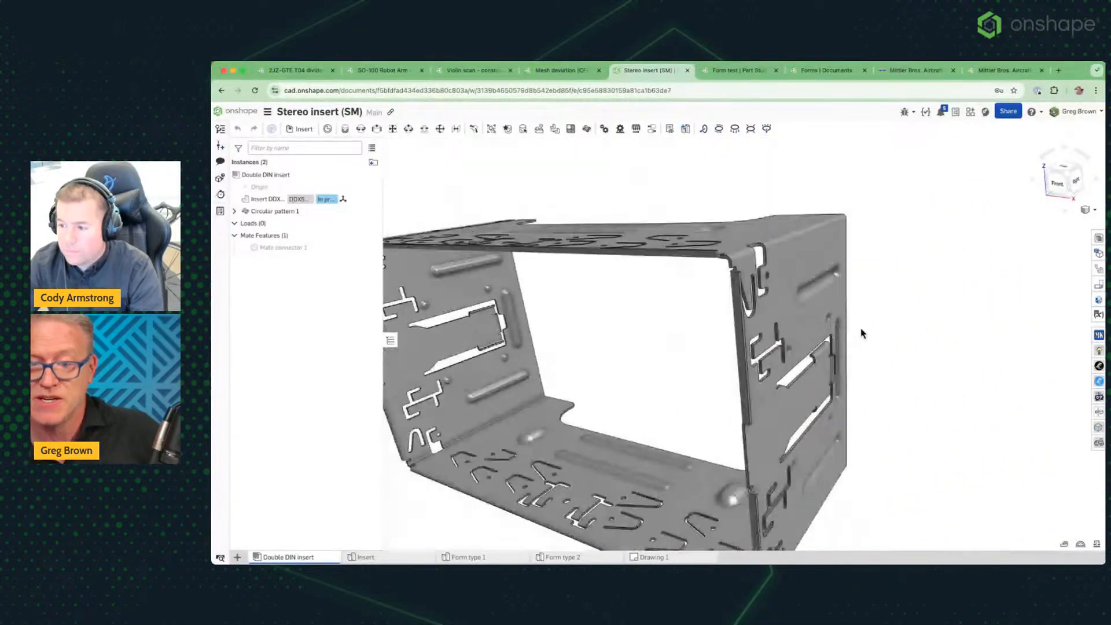
# Open the Form 9 feature in the Insert part studio for editing and examine its locations on the side face
pyautogui.click(370, 558)
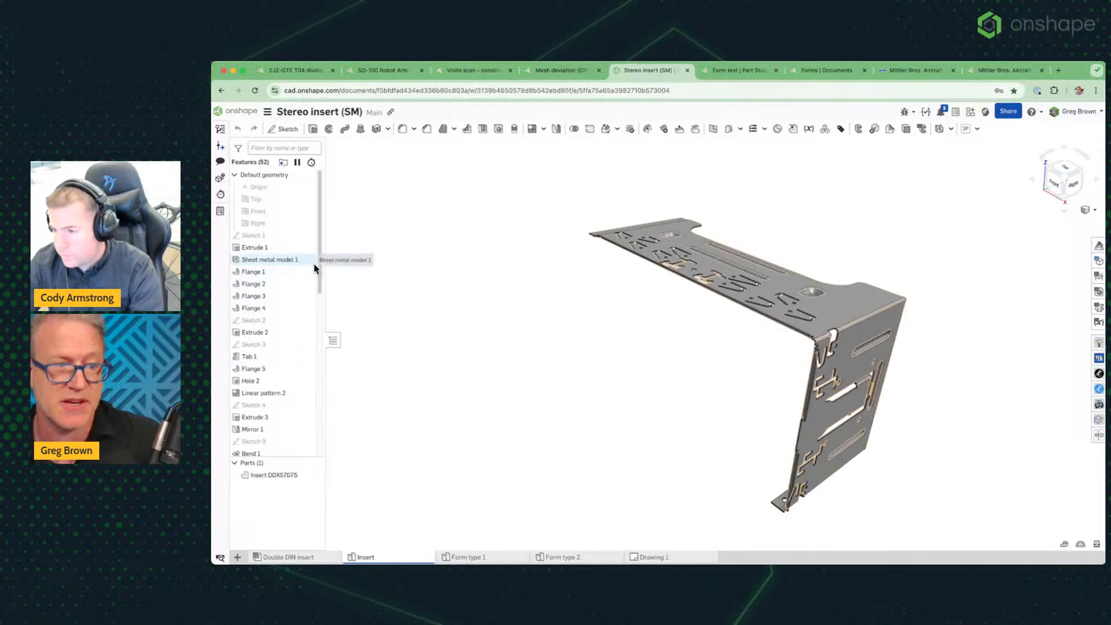
pyautogui.scroll(-10, 271, 300)
pyautogui.rightClick(270, 429)
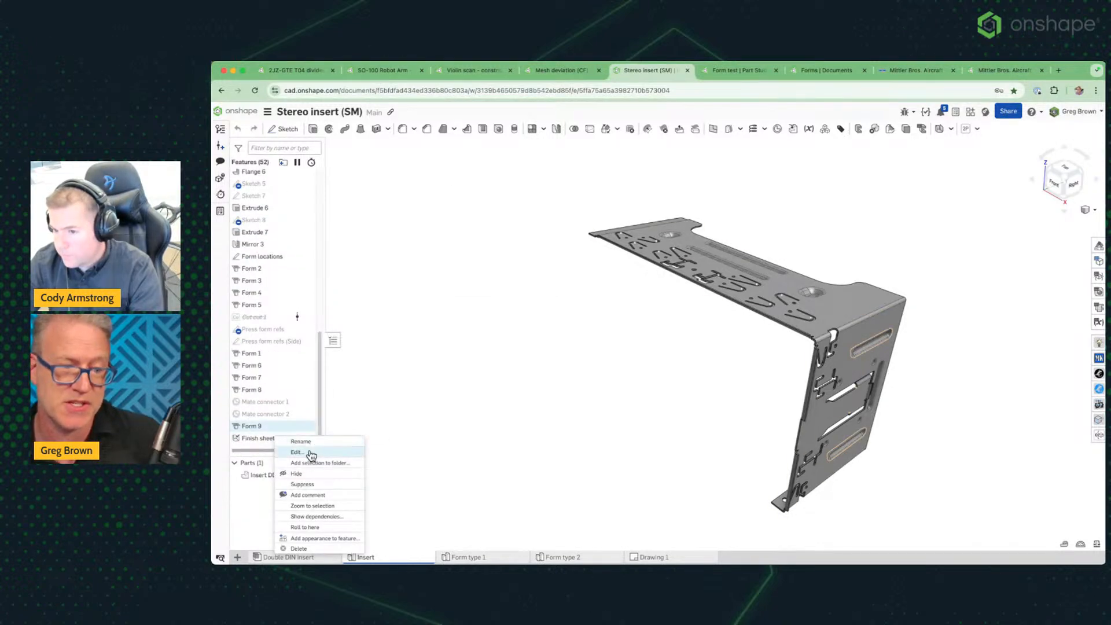
pyautogui.click(310, 453)
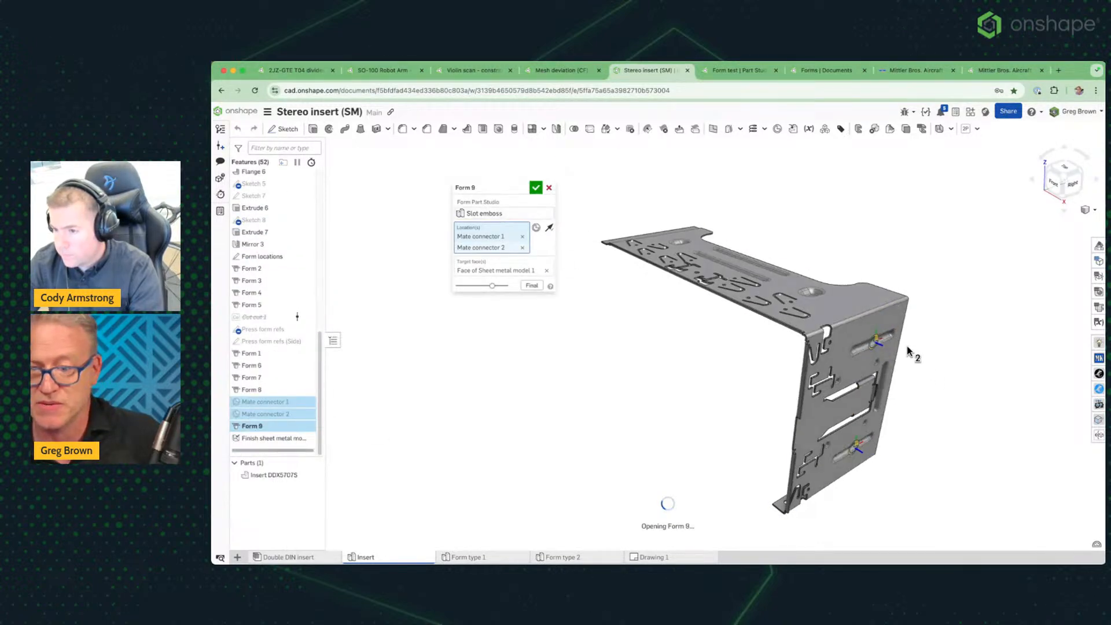
pyautogui.moveTo(910, 322); pyautogui.dragTo(917, 346, button='right')
pyautogui.scroll(5, 896, 304)
pyautogui.moveTo(897, 304); pyautogui.dragTo(824, 306, button='right')
# Review the Slot emboss form's dimensions and Length to options, and close Form 9 without changes
pyautogui.click(485, 214)
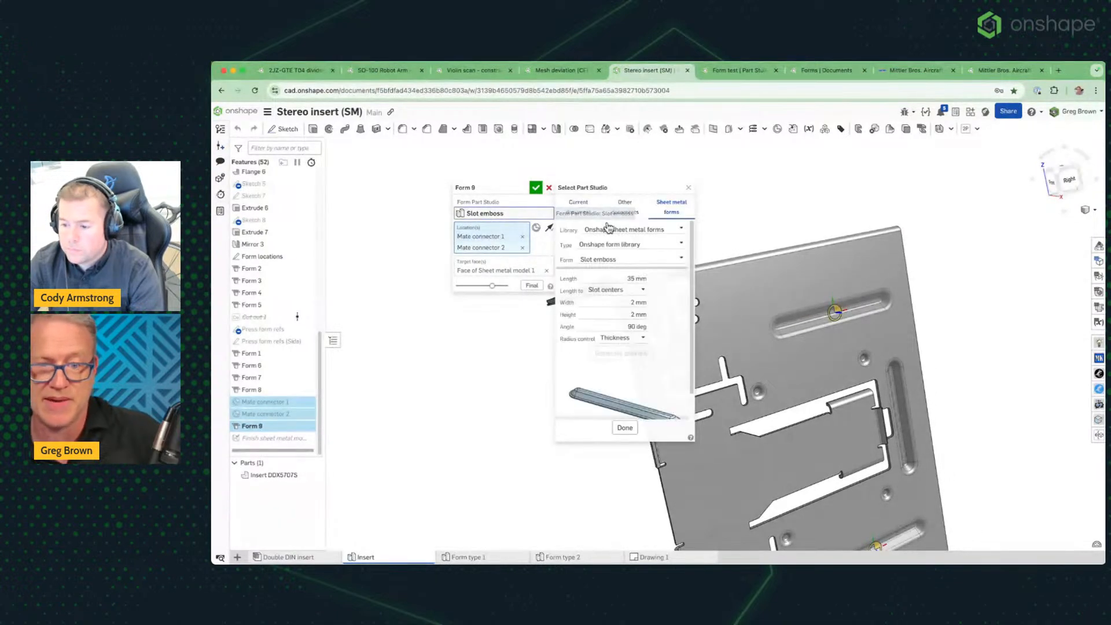
pyautogui.click(642, 291)
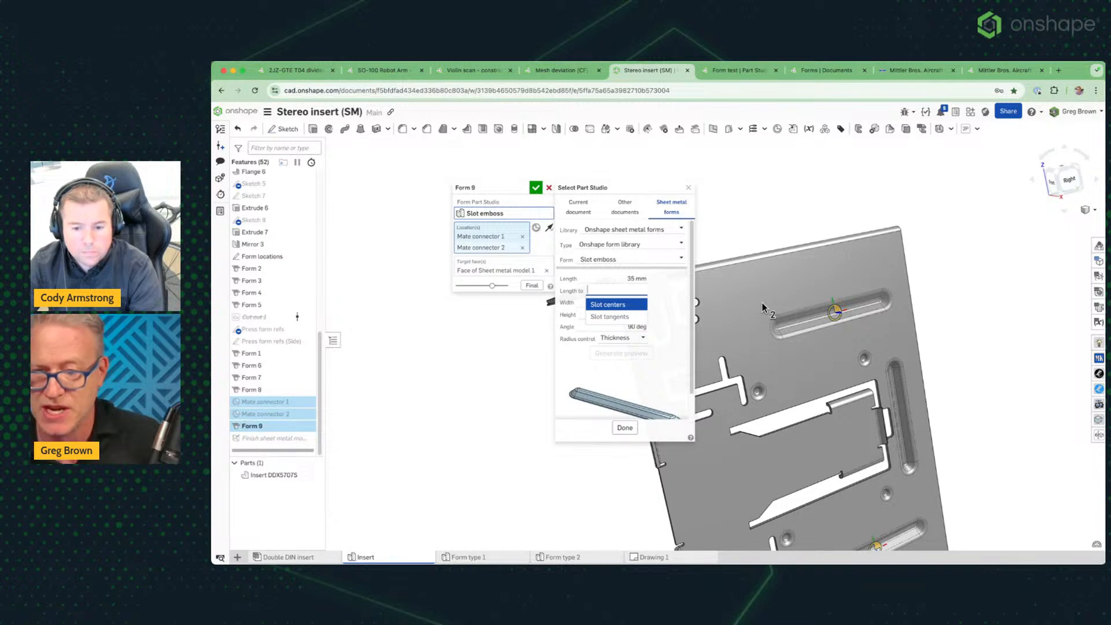
pyautogui.click(673, 299)
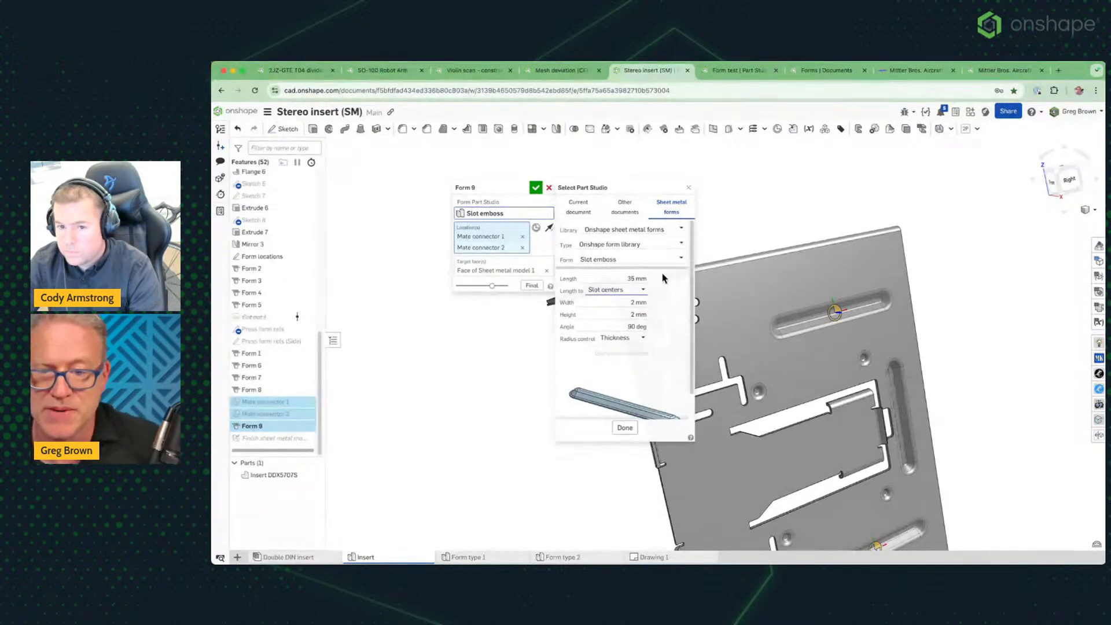
pyautogui.click(689, 191)
pyautogui.click(550, 188)
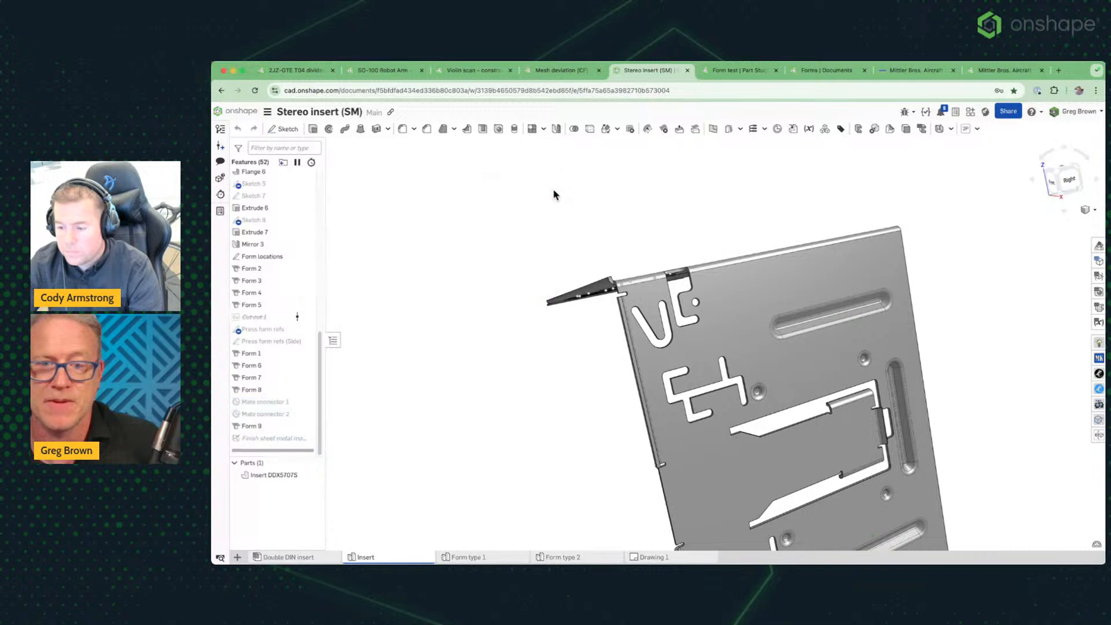
# Examine the embosses and cutouts across the whole Insert part and switch to the Form test document
pyautogui.scroll(-5, 672, 229)
pyautogui.scroll(1, 679, 223)
pyautogui.moveTo(679, 223)
pyautogui.mouseDown(button='right')
pyautogui.moveTo(700, 218)
pyautogui.moveTo(700, 263)
pyautogui.moveTo(658, 214)
pyautogui.moveTo(700, 262)
pyautogui.moveTo(694, 226)
pyautogui.mouseUp(button='right')
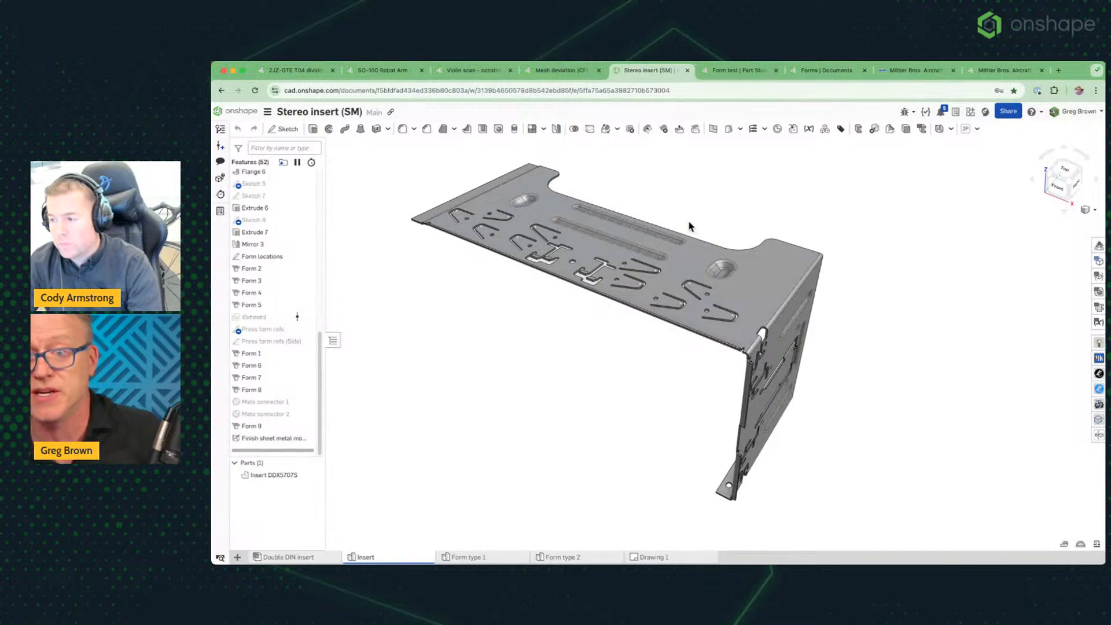
pyautogui.click(738, 72)
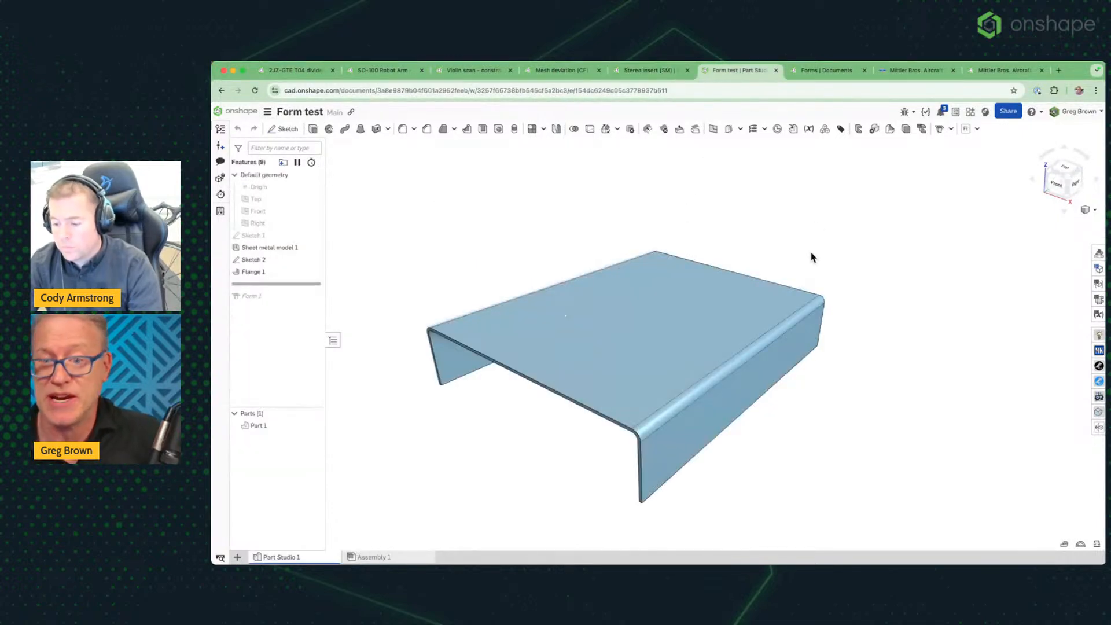
# Start a Lance form at the Sketch 2 point and replace its location with a mate connector at the top face's centre
pyautogui.click(939, 129)
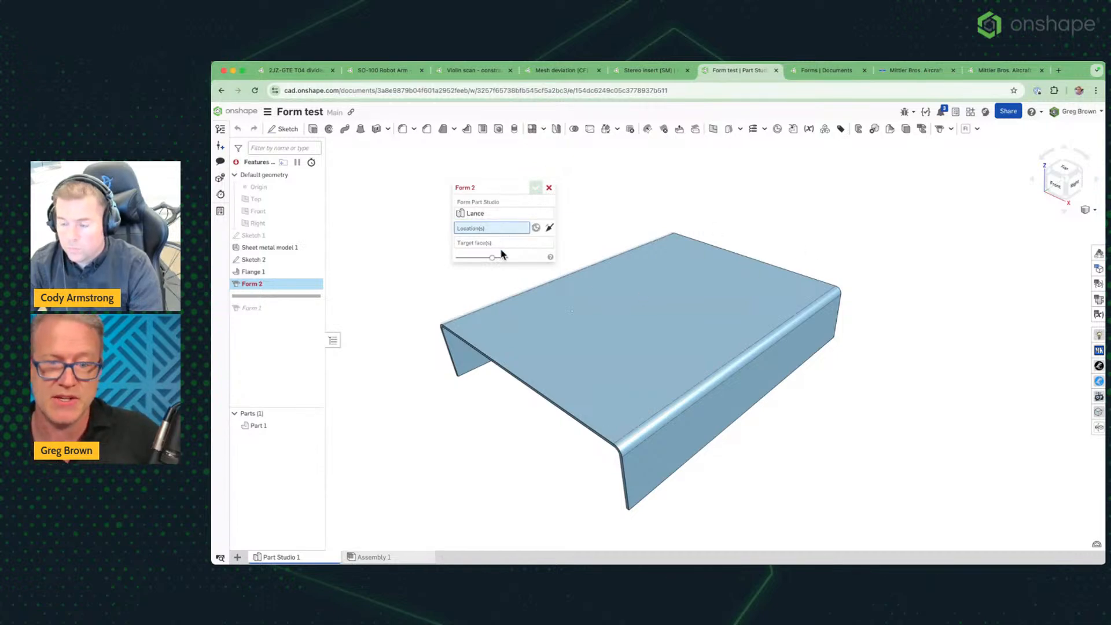
pyautogui.click(572, 312)
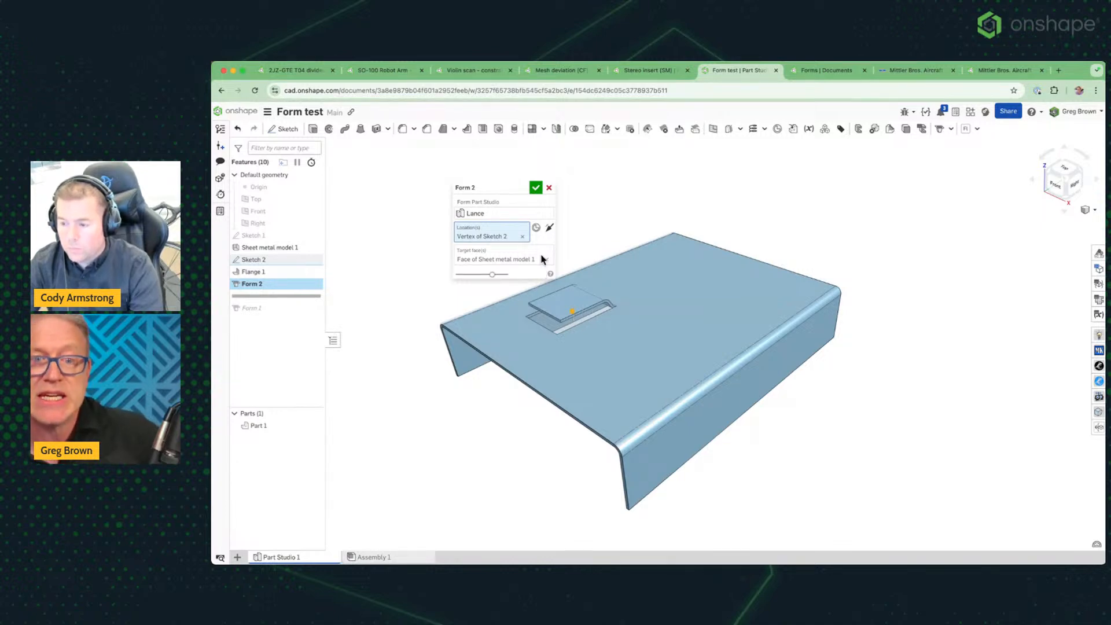
pyautogui.click(523, 236)
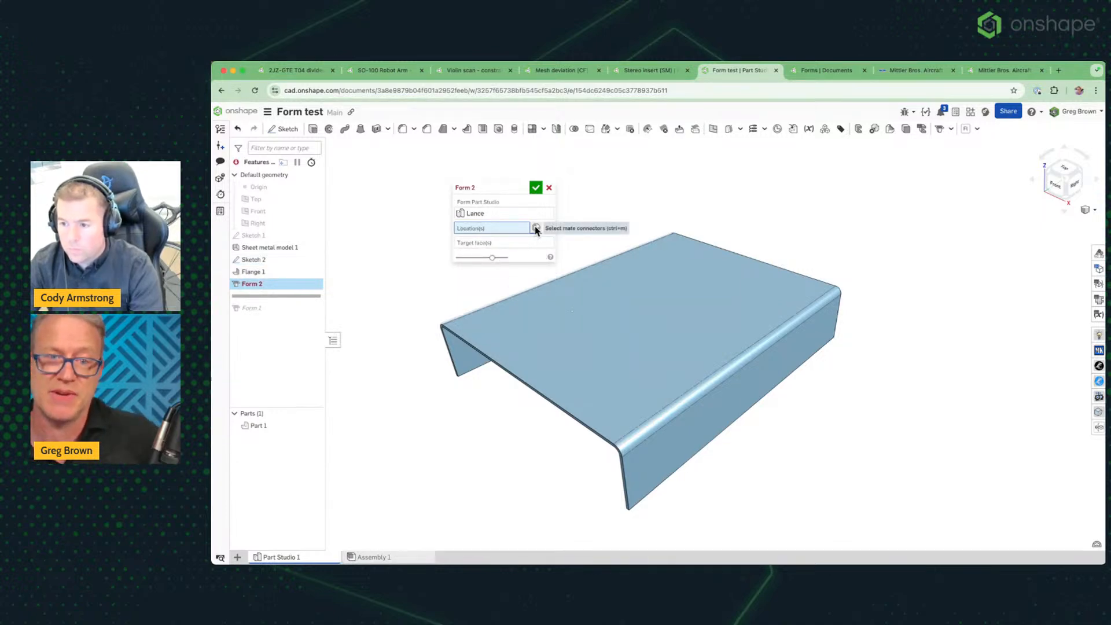
pyautogui.click(535, 228)
pyautogui.click(662, 311)
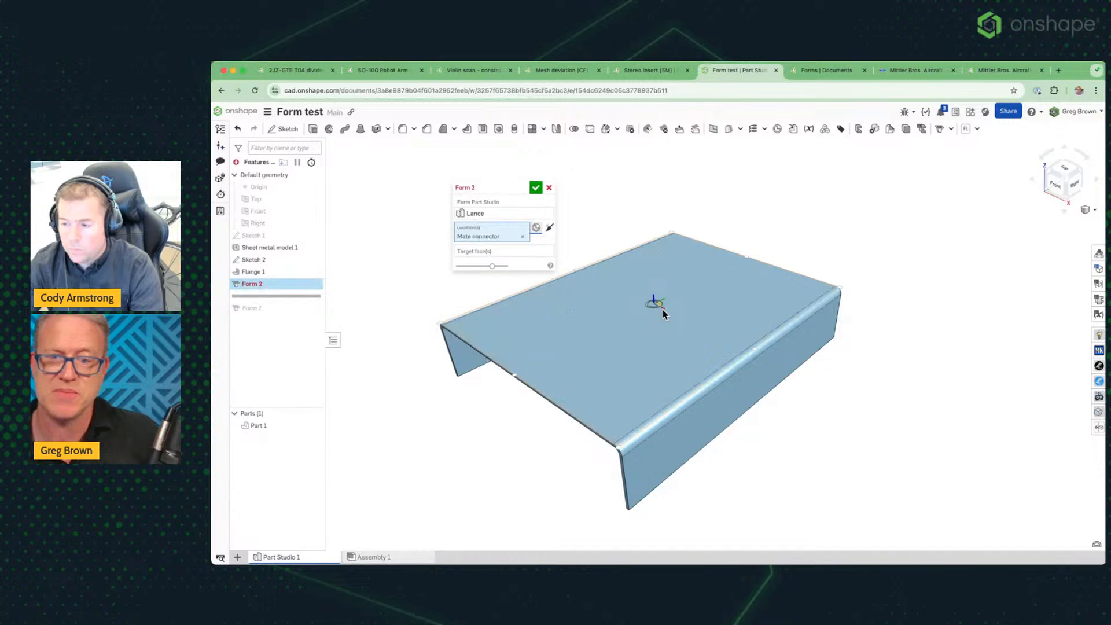
# Reorient the secondary axis of the Lance form's mate connector and rotate it 35 degrees about Z
pyautogui.click(513, 237)
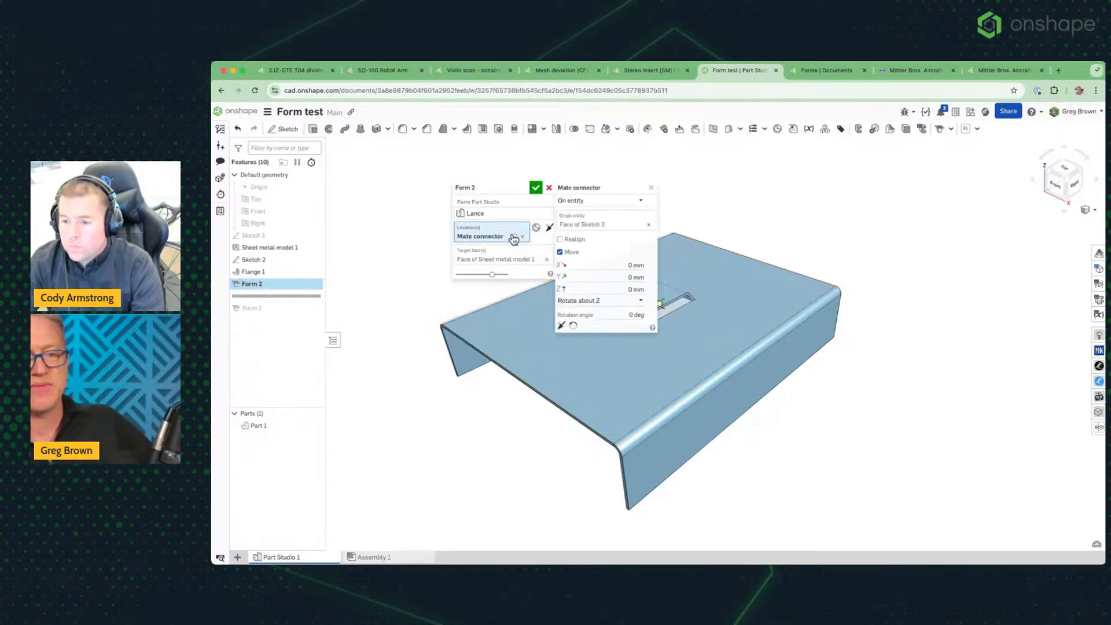
pyautogui.click(573, 325)
pyautogui.moveTo(601, 189); pyautogui.dragTo(482, 260)
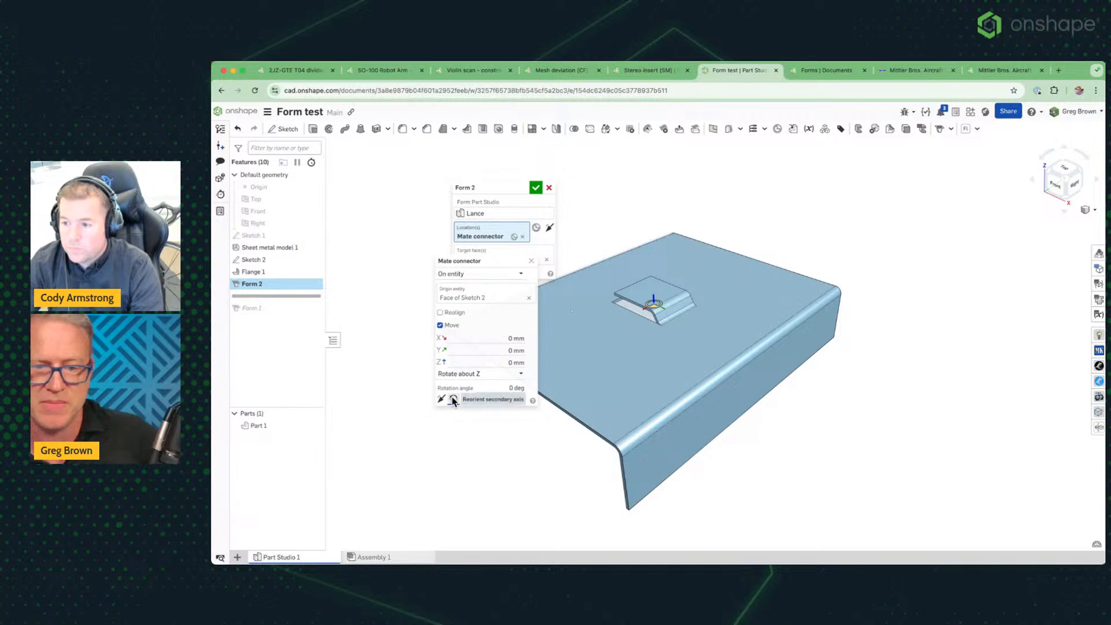
pyautogui.click(454, 399)
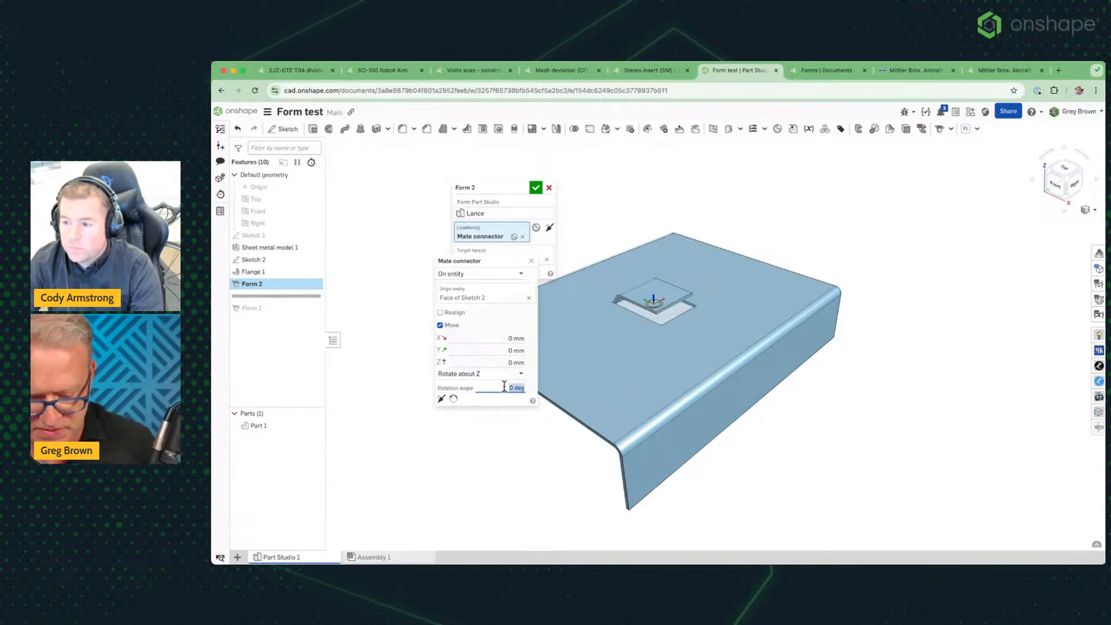
pyautogui.write('35')
pyautogui.press('Return')
pyautogui.moveTo(636, 362); pyautogui.dragTo(611, 304, button='right')
pyautogui.click(531, 263)
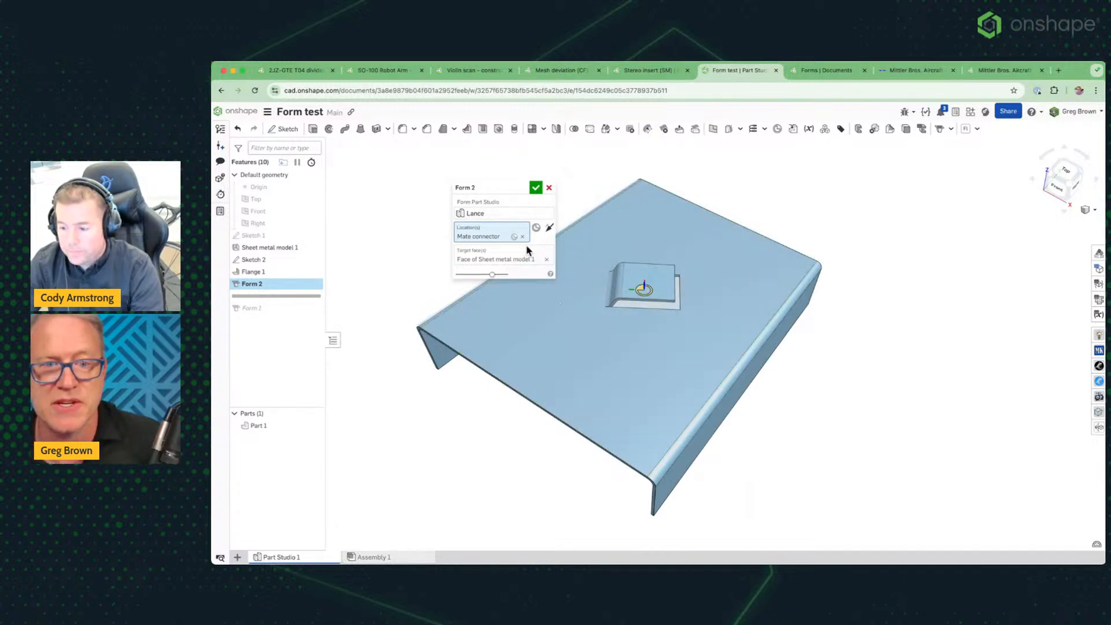
# Reset the mate connector's rotation angle about Z to 0 degrees
pyautogui.click(516, 237)
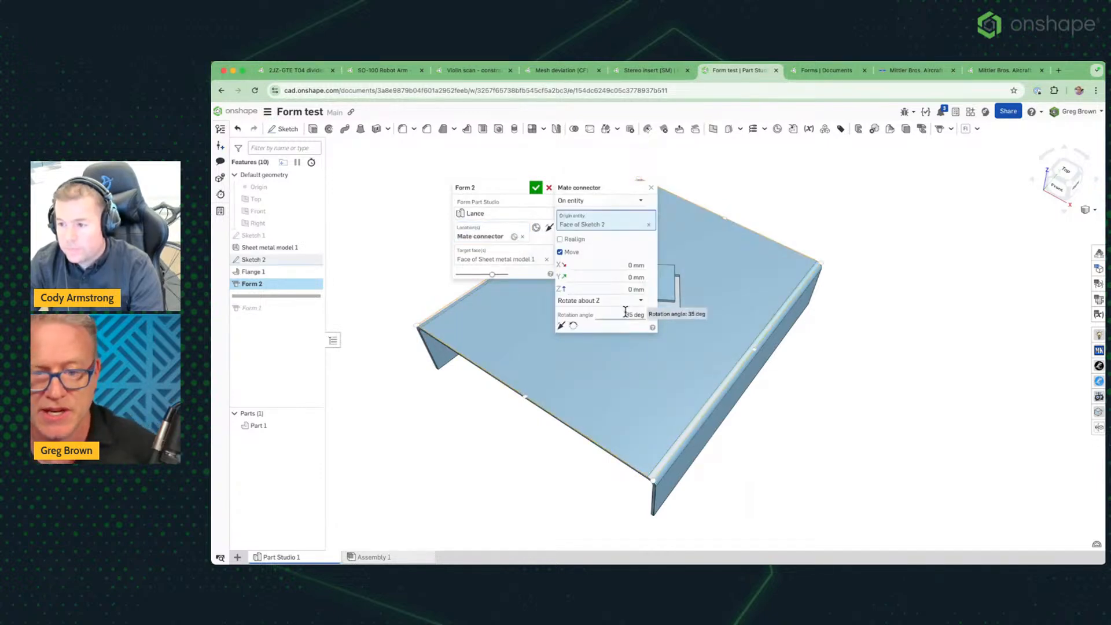
pyautogui.press('Return')
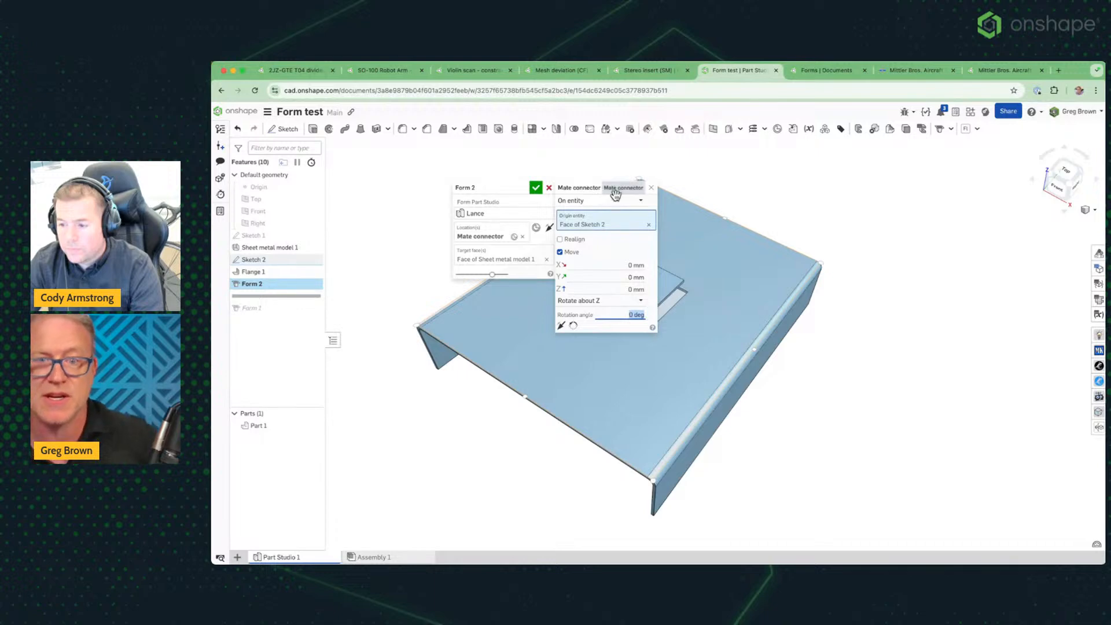
pyautogui.click(652, 189)
# Swap the Lance for the Circular dimple in the personal sheet metal forms library, browse its other forms, and discard Form 2
pyautogui.click(480, 213)
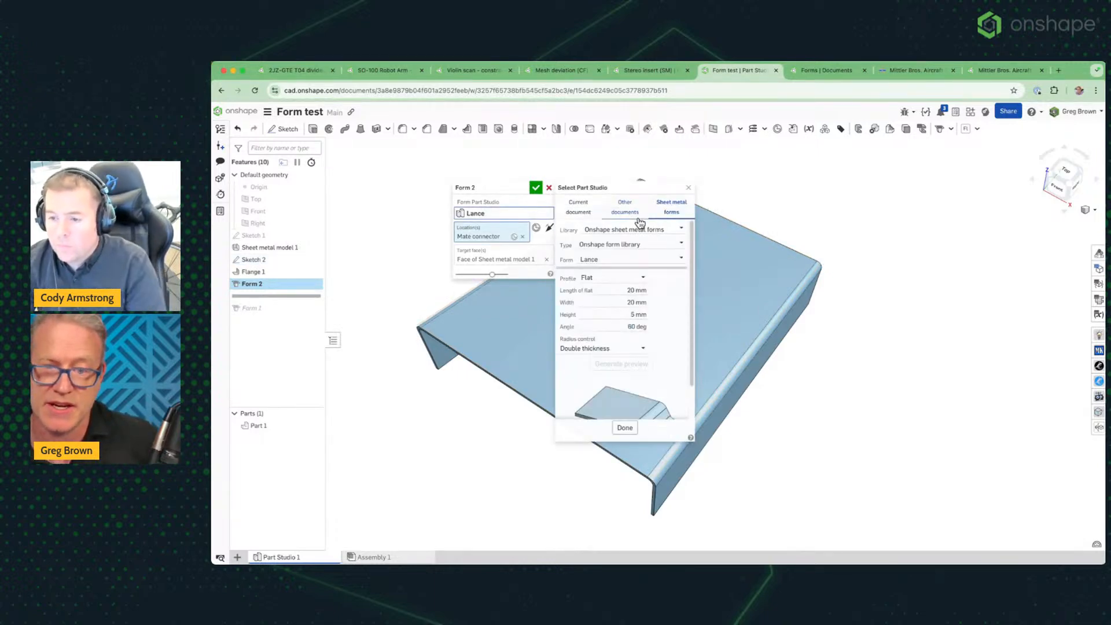
pyautogui.click(616, 228)
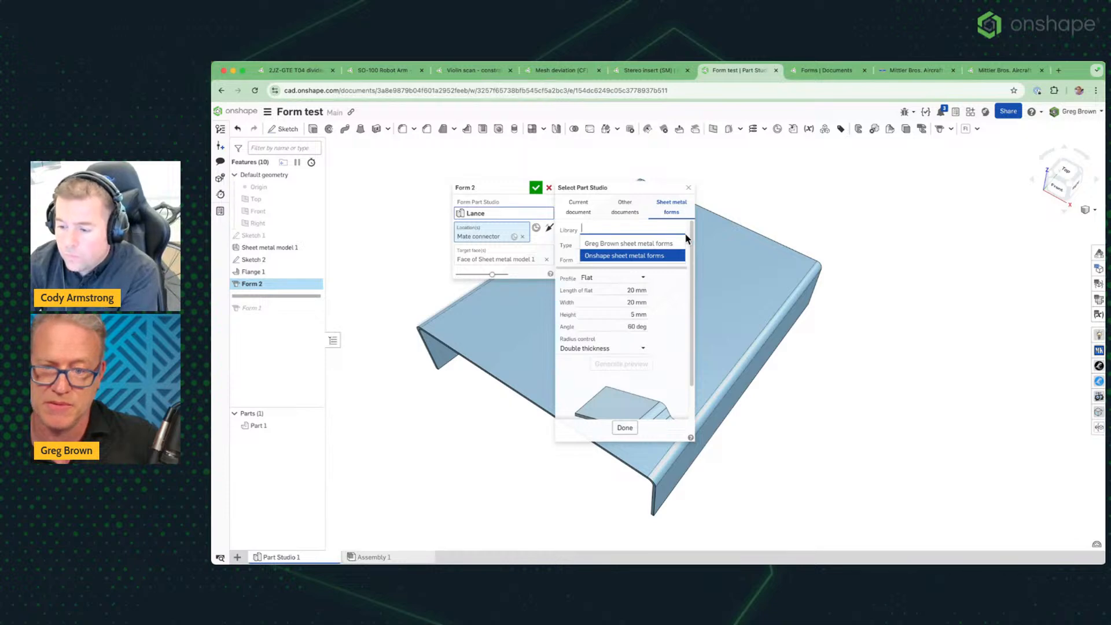
pyautogui.click(639, 244)
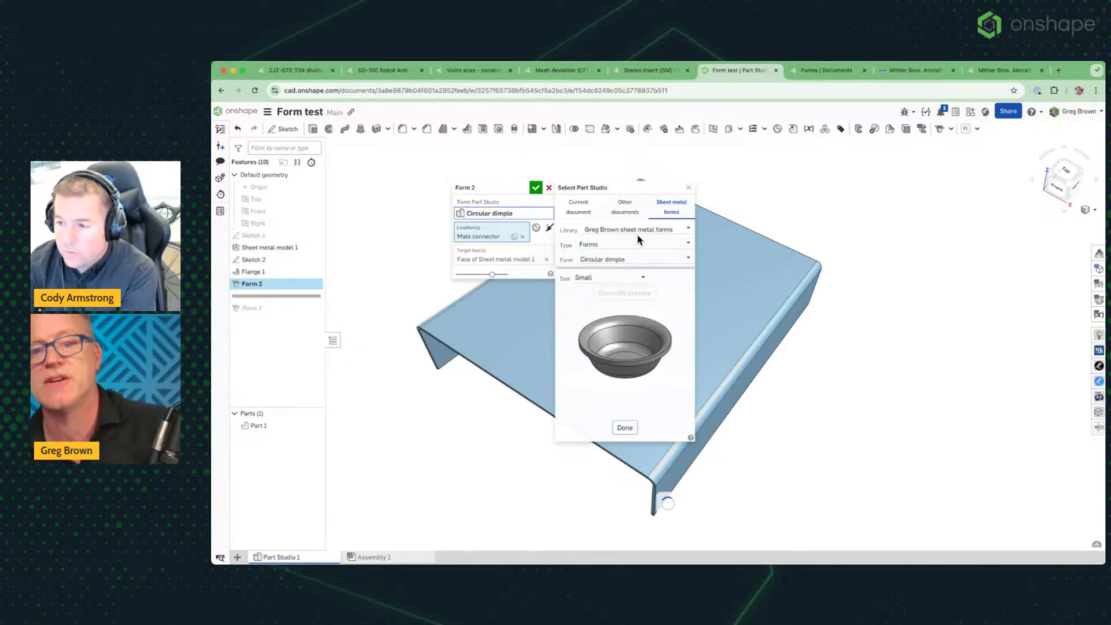
pyautogui.click(633, 260)
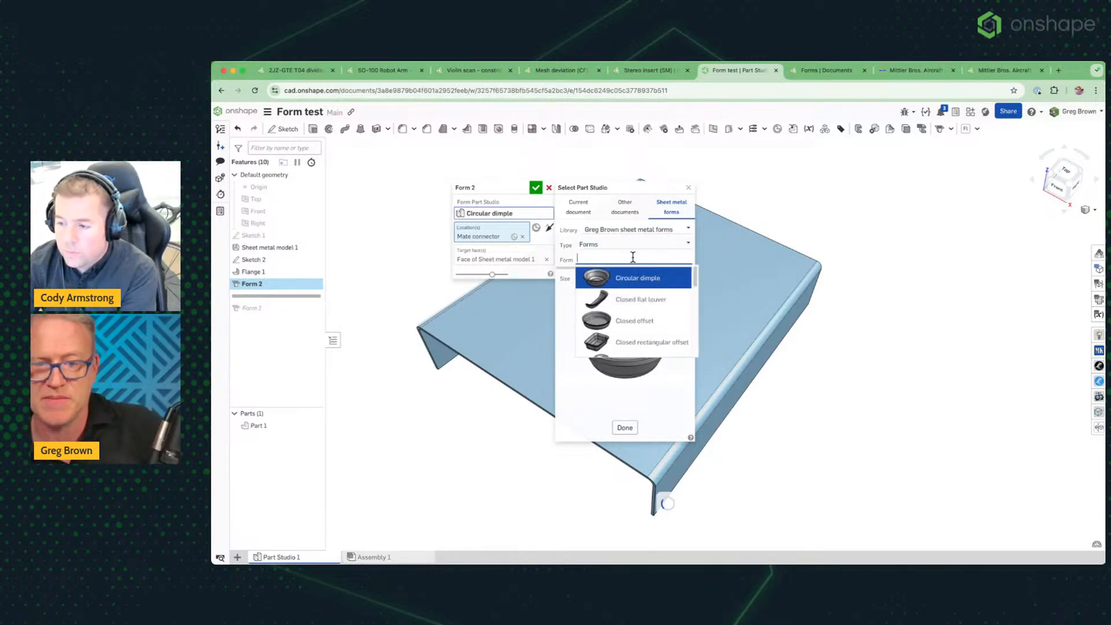
pyautogui.moveTo(696, 277); pyautogui.dragTo(696, 324)
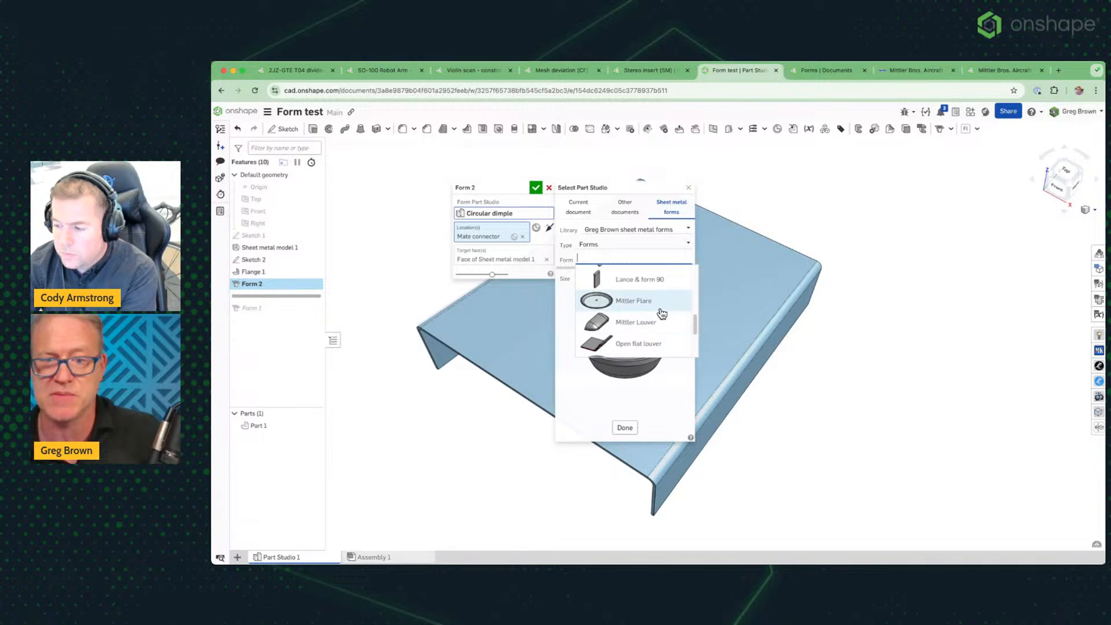
pyautogui.click(691, 188)
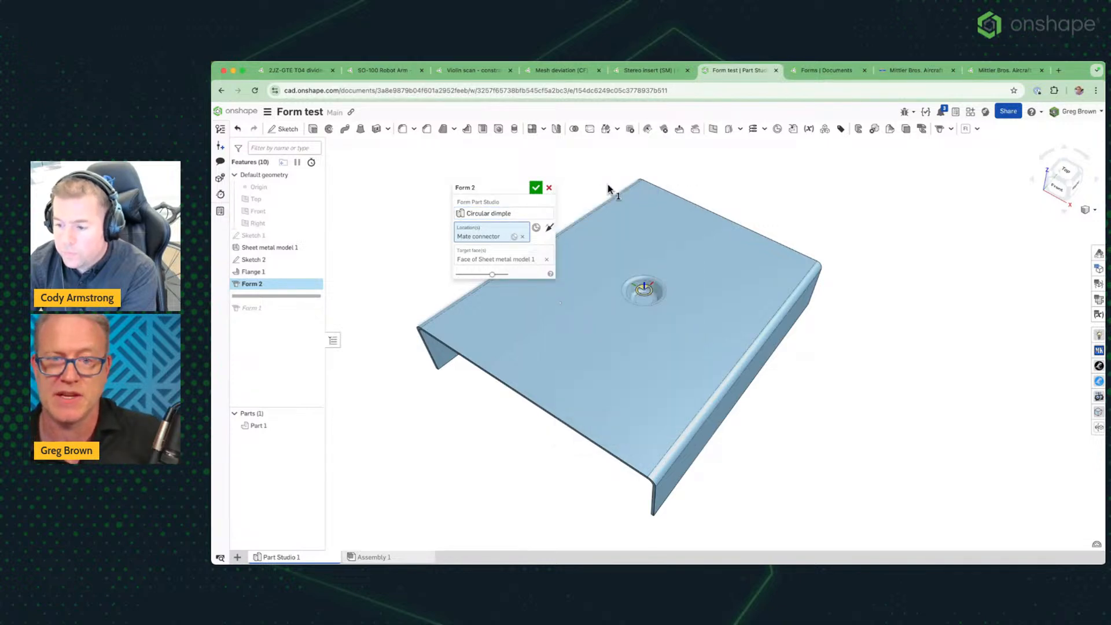
pyautogui.click(549, 188)
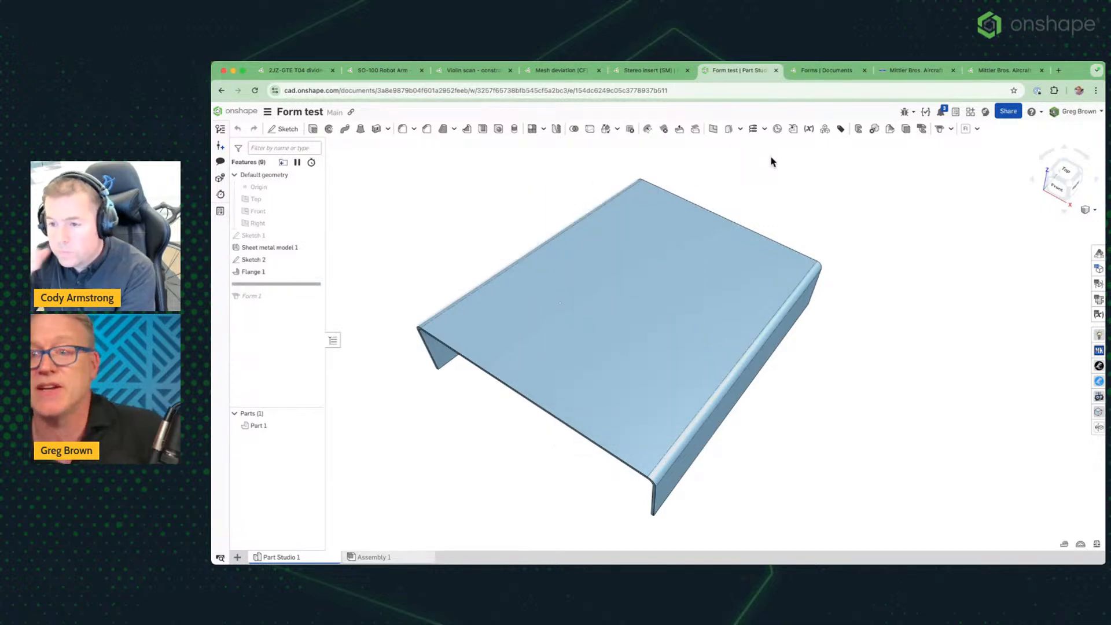
# Browse the form documents in the Forms folder and view the Mittler Bros. punch and flare product page at Aircraft Spruce
pyautogui.click(822, 72)
pyautogui.scroll(-5, 347, 353)
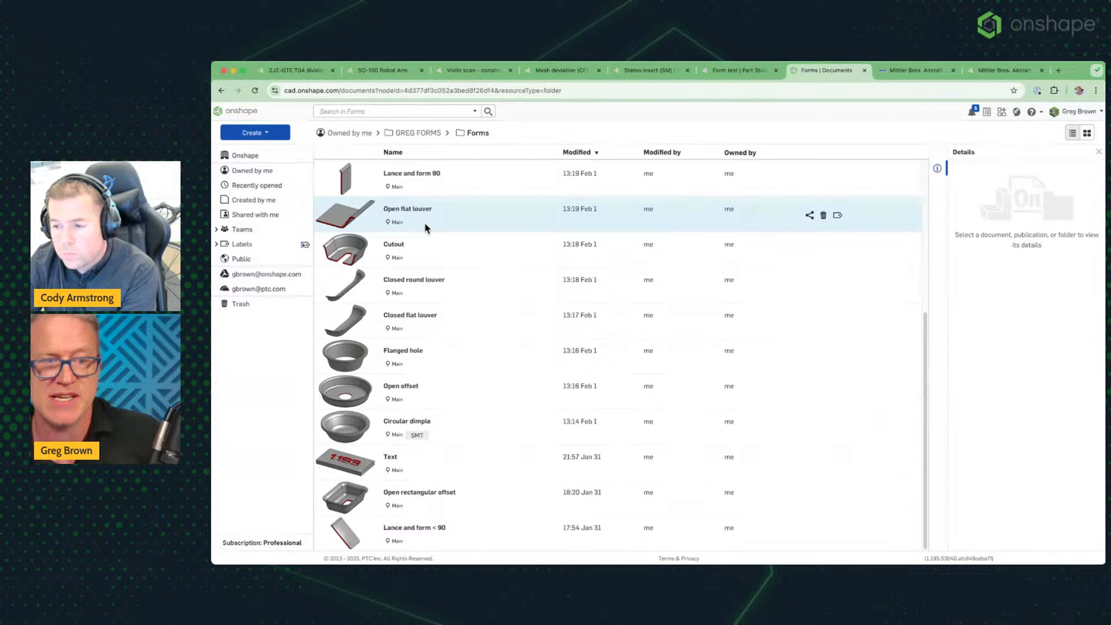
pyautogui.scroll(5, 435, 318)
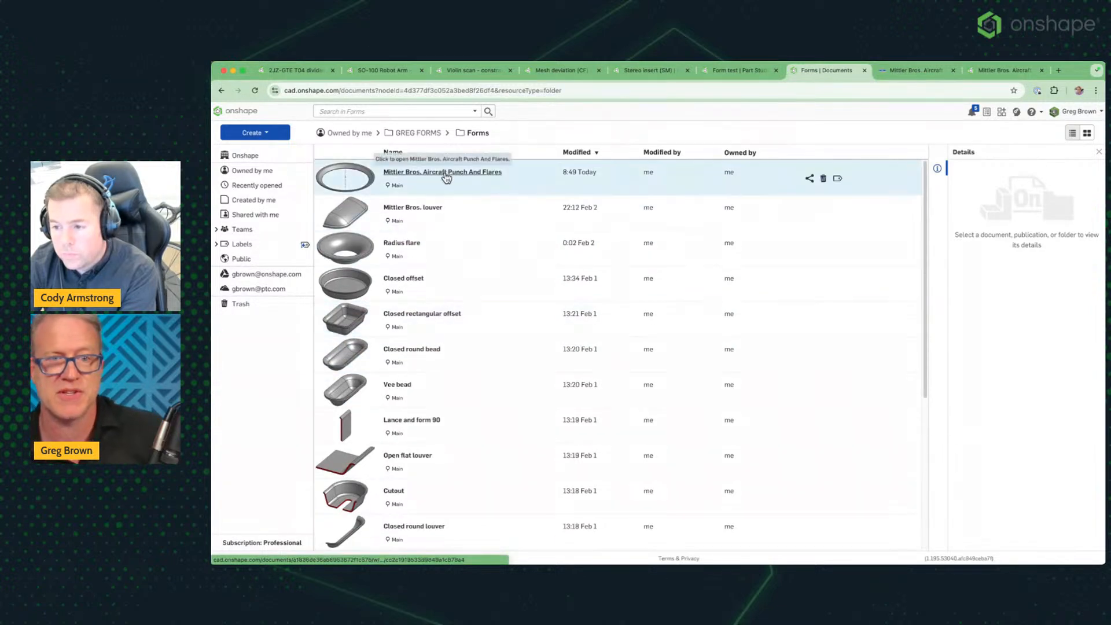
pyautogui.click(901, 71)
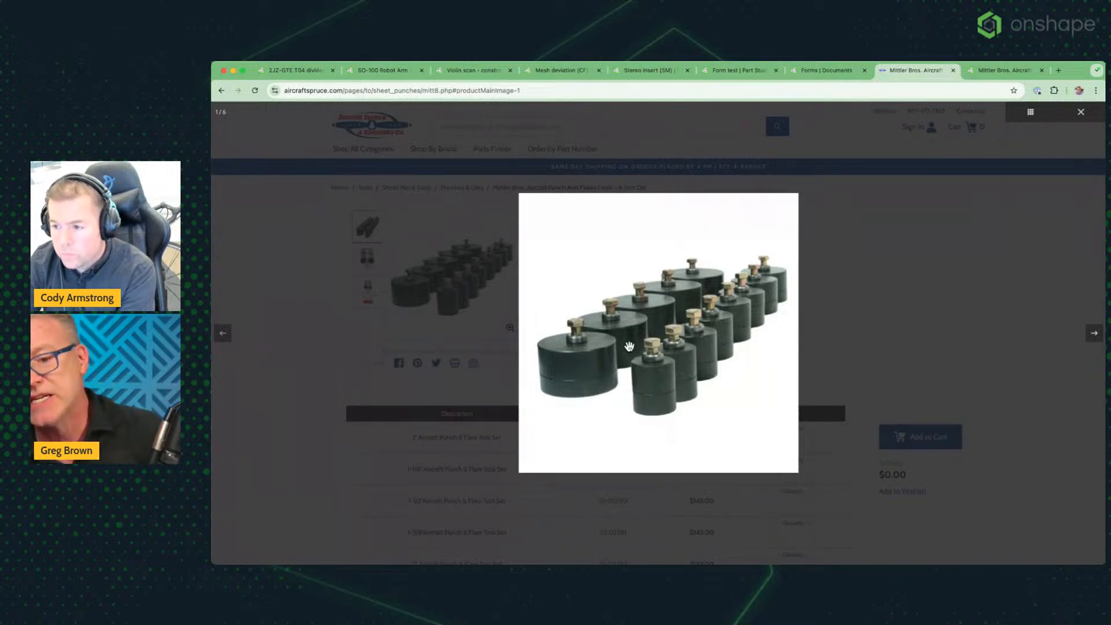
pyautogui.click(825, 282)
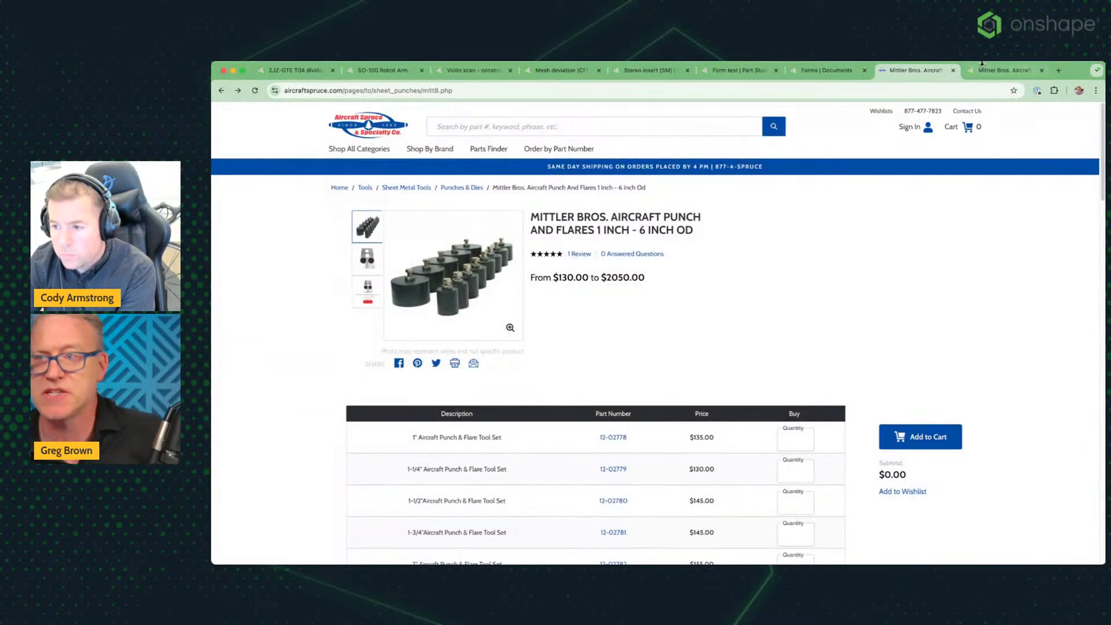
# Open the Mittler Bros. Aircraft Punch And Flares document and set the flare's Size configuration to 2"
pyautogui.click(994, 73)
pyautogui.moveTo(757, 335); pyautogui.dragTo(703, 328, button='right')
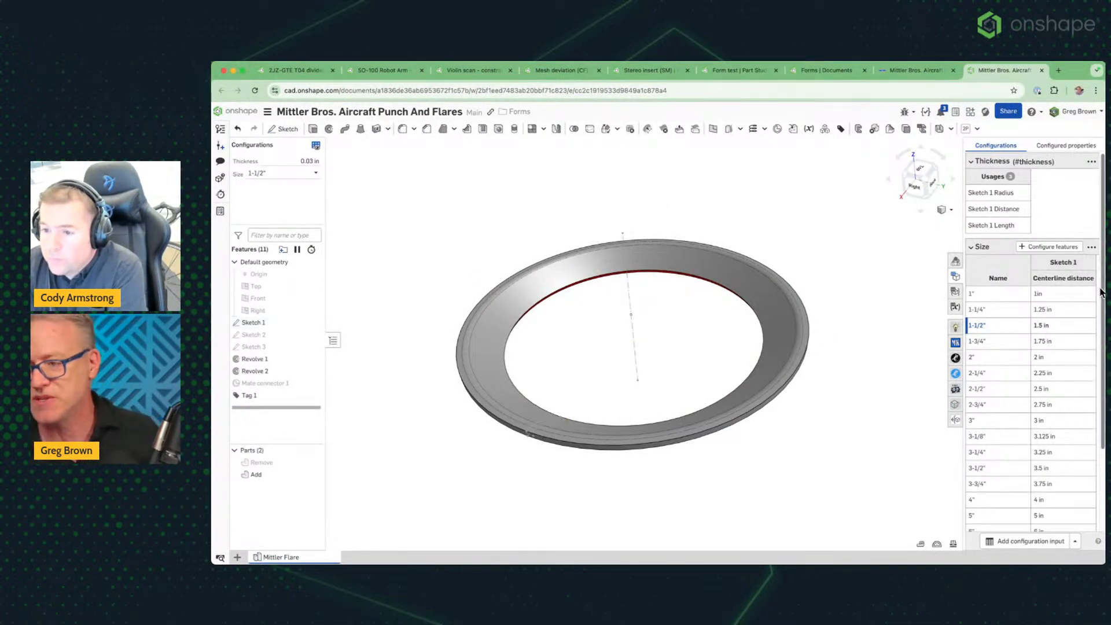
pyautogui.click(282, 177)
pyautogui.click(287, 213)
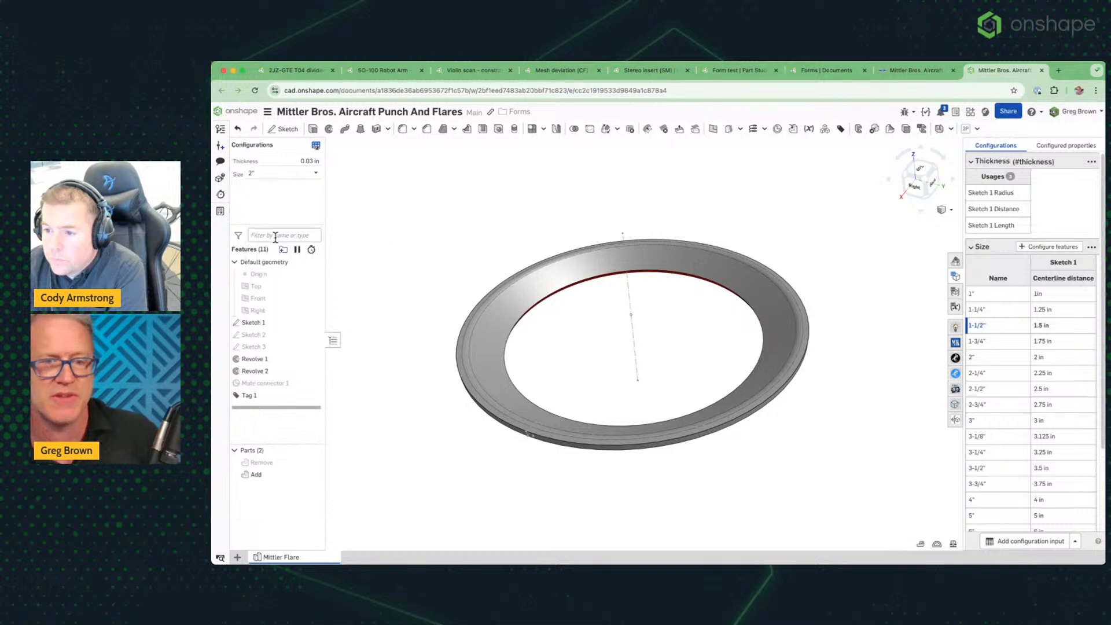
pyautogui.scroll(-4, 596, 270)
pyautogui.moveTo(598, 270); pyautogui.dragTo(597, 260, button='right')
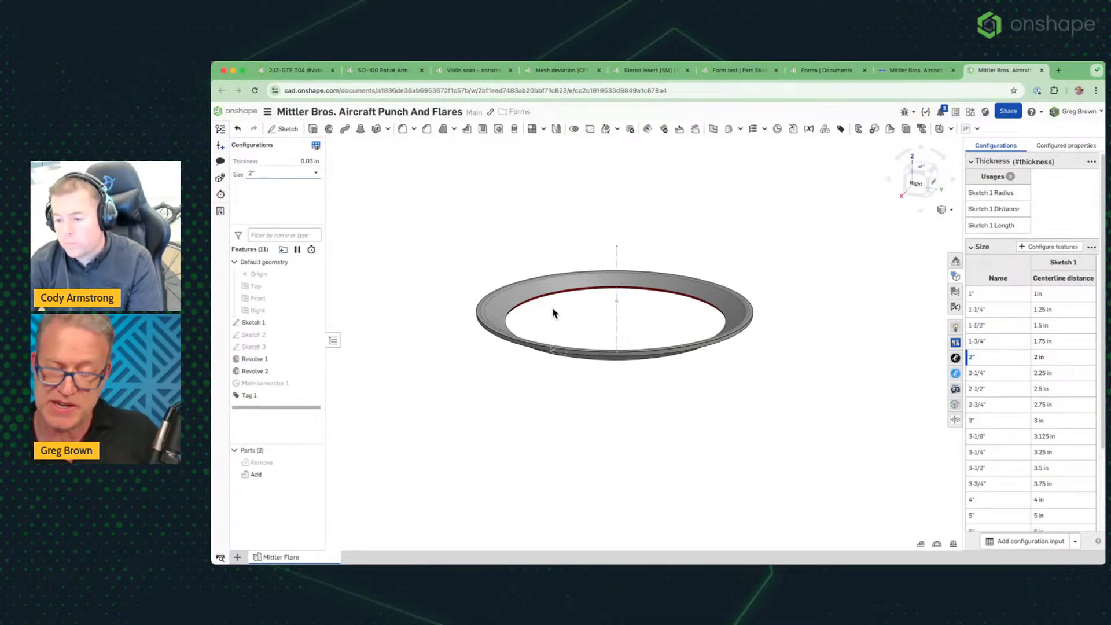
# Inspect the Remove part on its own with the Add part hidden, and restore the original visibility of both parts
pyautogui.click(314, 462)
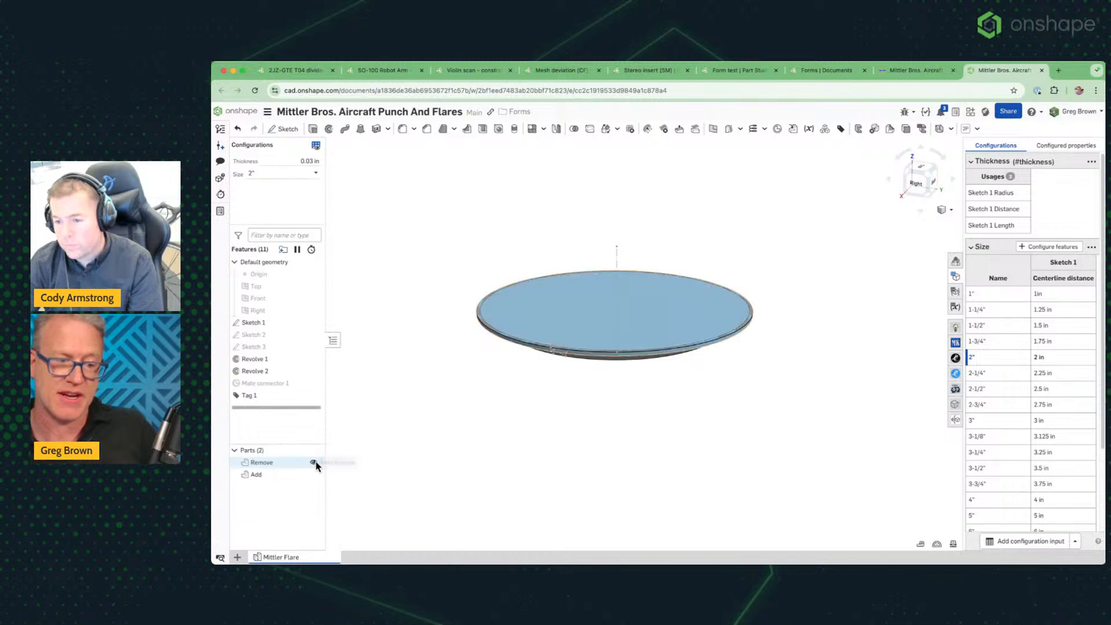
pyautogui.click(313, 474)
pyautogui.moveTo(457, 438)
pyautogui.mouseDown(button='right')
pyautogui.moveTo(471, 408)
pyautogui.moveTo(466, 428)
pyautogui.mouseUp(button='right')
pyautogui.click(313, 474)
pyautogui.click(314, 462)
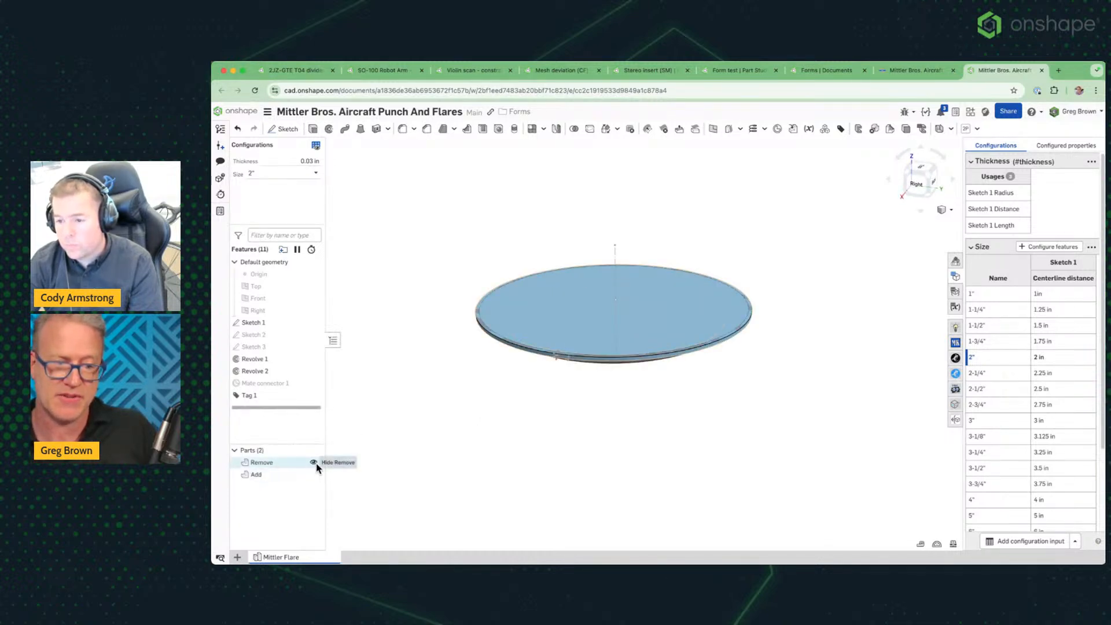
pyautogui.moveTo(498, 420); pyautogui.dragTo(499, 418, button='right')
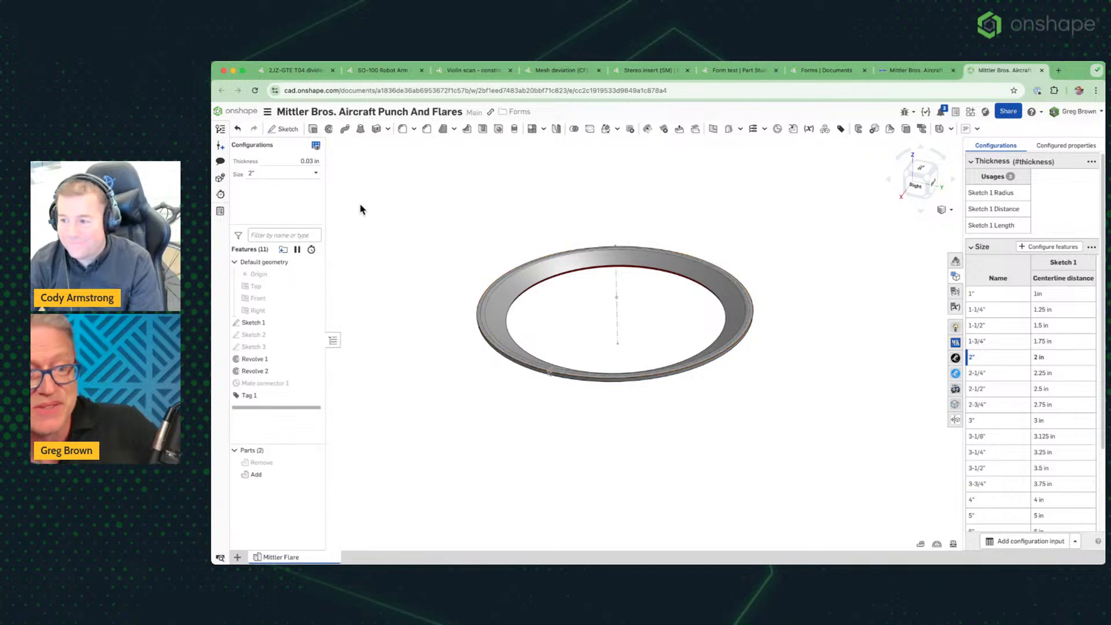
# Try the 6" and 3-1/8" Size configurations on the flare
pyautogui.click(316, 177)
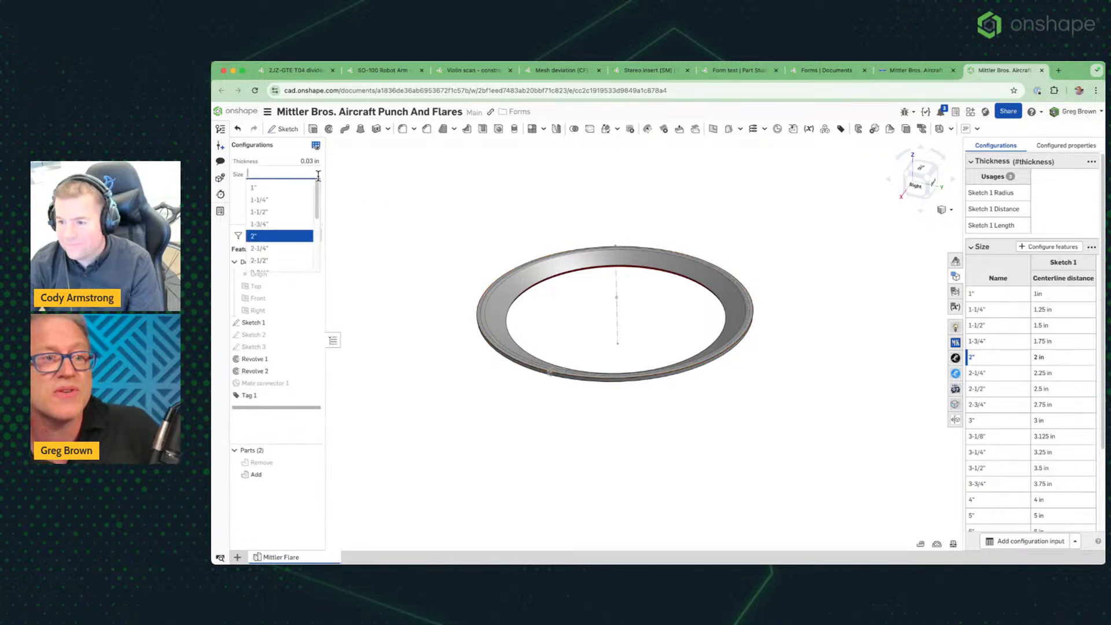
pyautogui.scroll(-5, 289, 242)
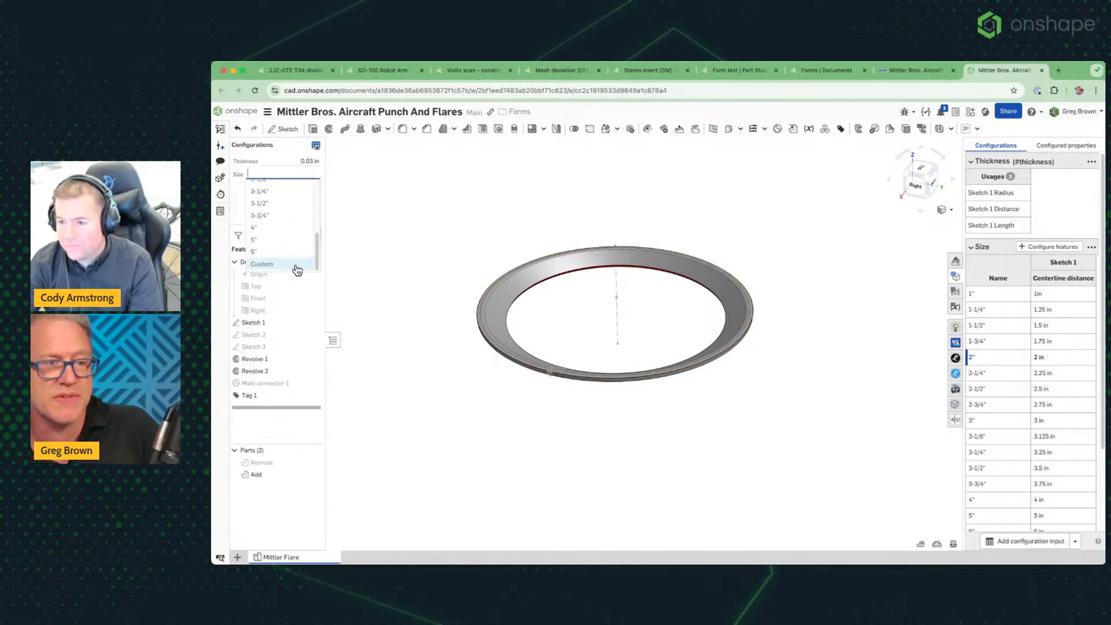
pyautogui.click(295, 252)
pyautogui.click(307, 176)
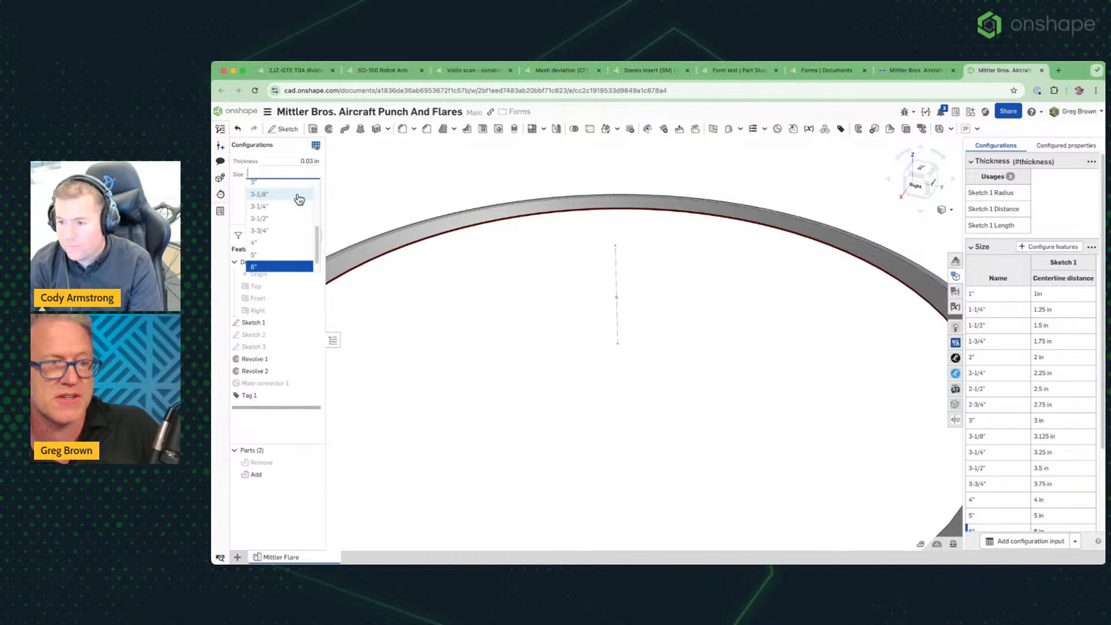
pyautogui.click(299, 197)
# Set the flare's Size configuration to Custom and return to the Forms folder
pyautogui.click(313, 173)
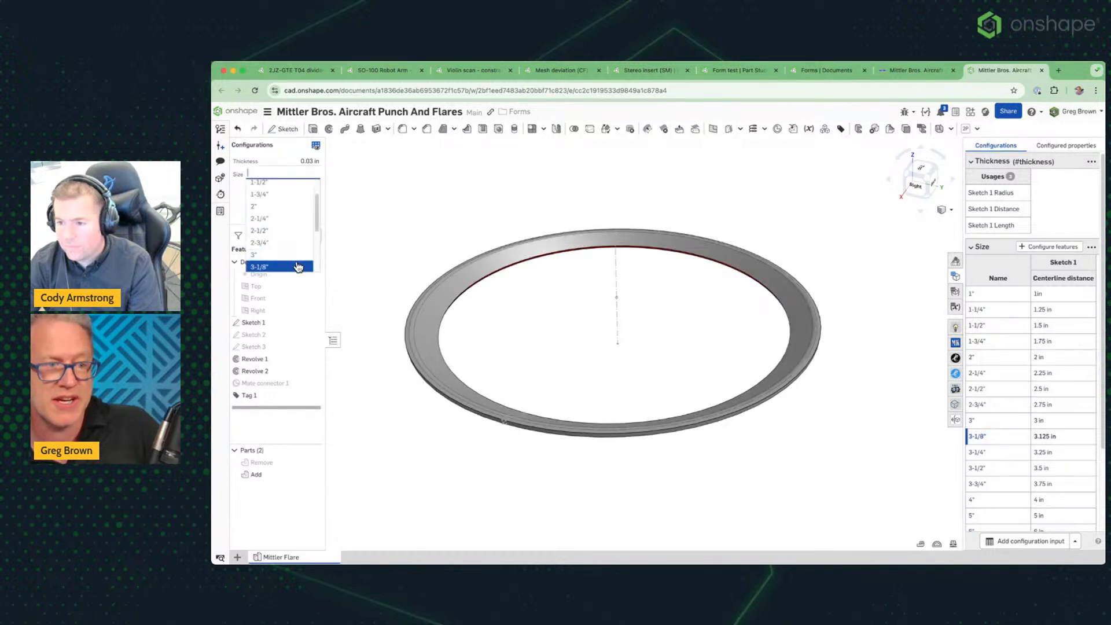
pyautogui.scroll(-5, 318, 230)
pyautogui.click(301, 264)
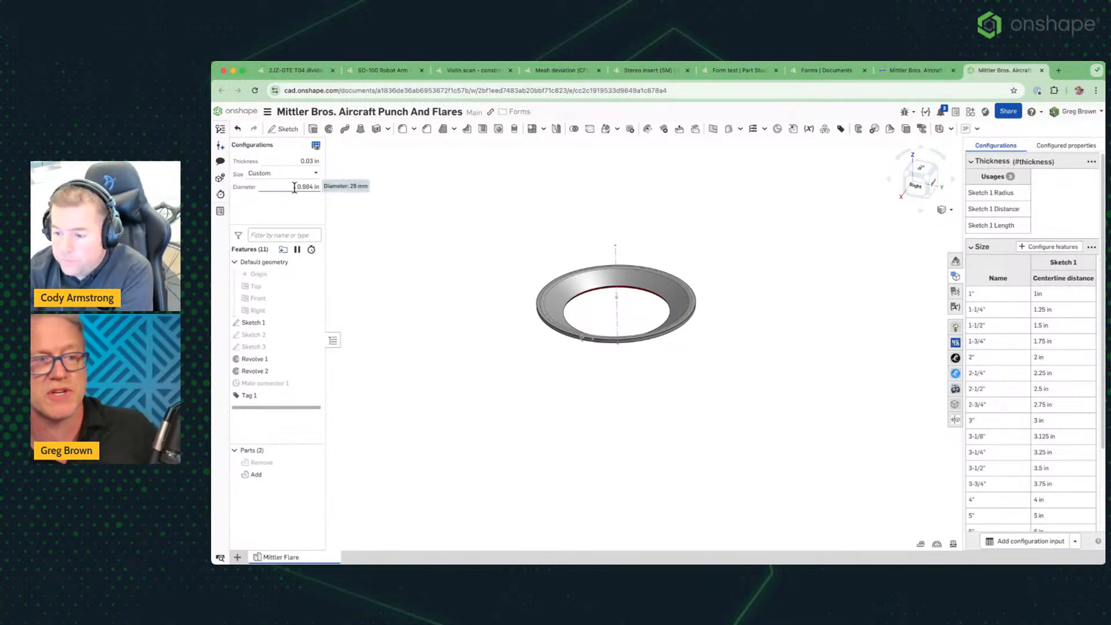
pyautogui.click(821, 70)
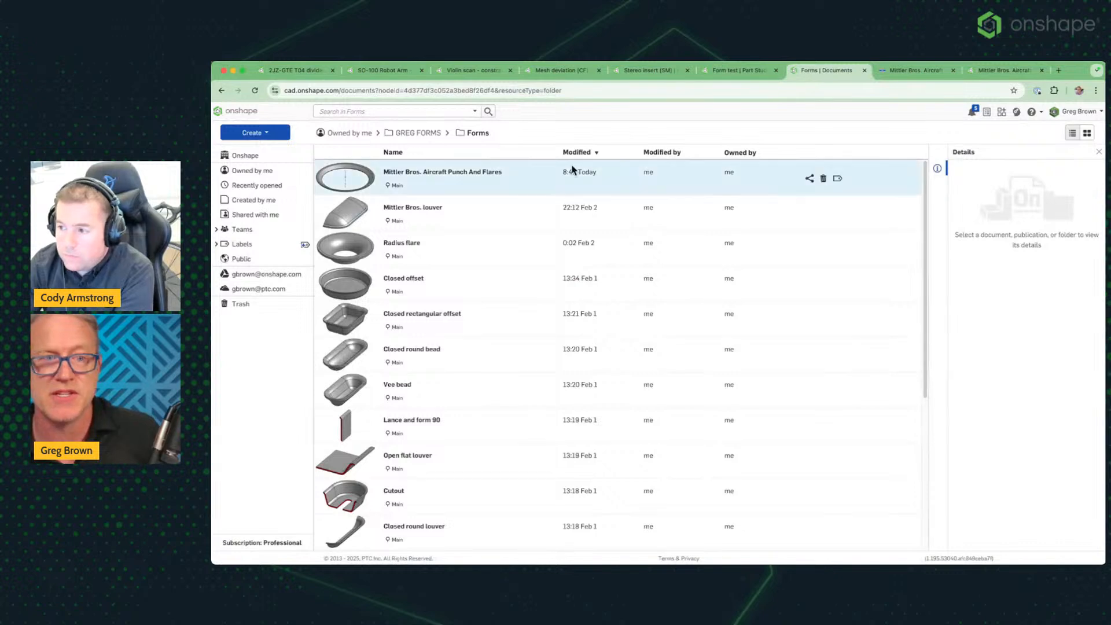
# In the Form test document, start a sheet metal Form feature with Mittler Flare from the custom library's Forms type
pyautogui.click(741, 70)
pyautogui.click(938, 129)
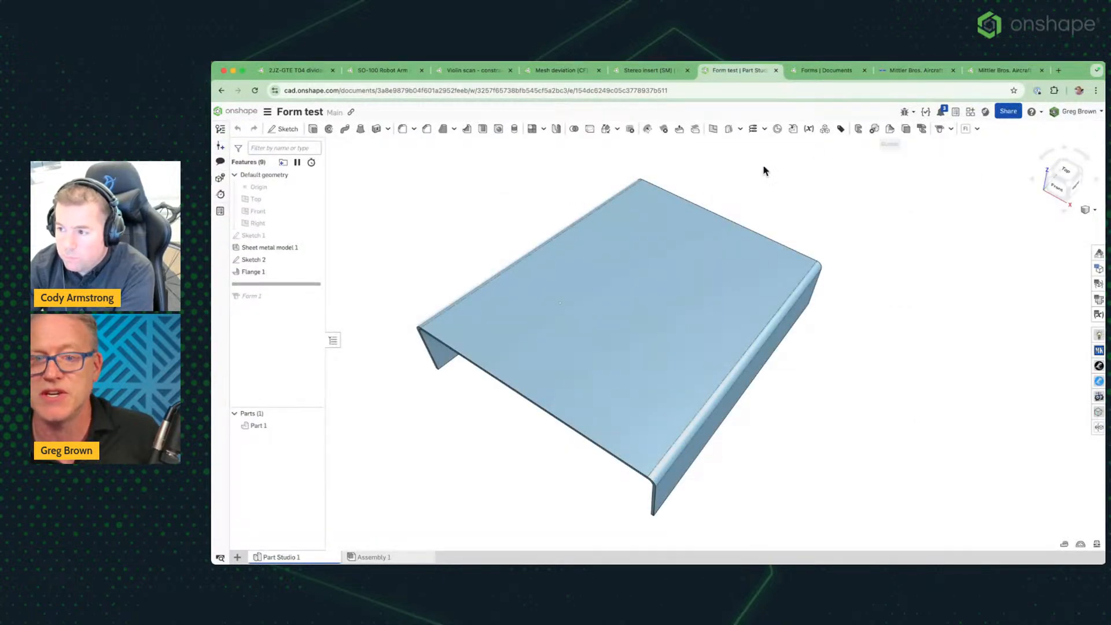
pyautogui.click(517, 214)
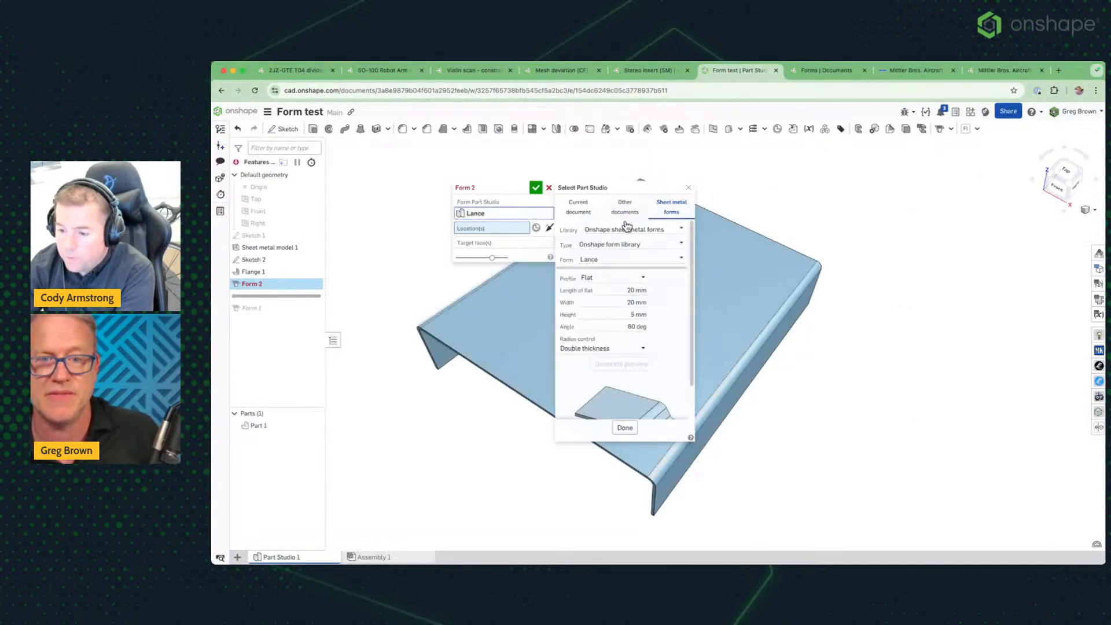
pyautogui.click(617, 232)
pyautogui.click(620, 248)
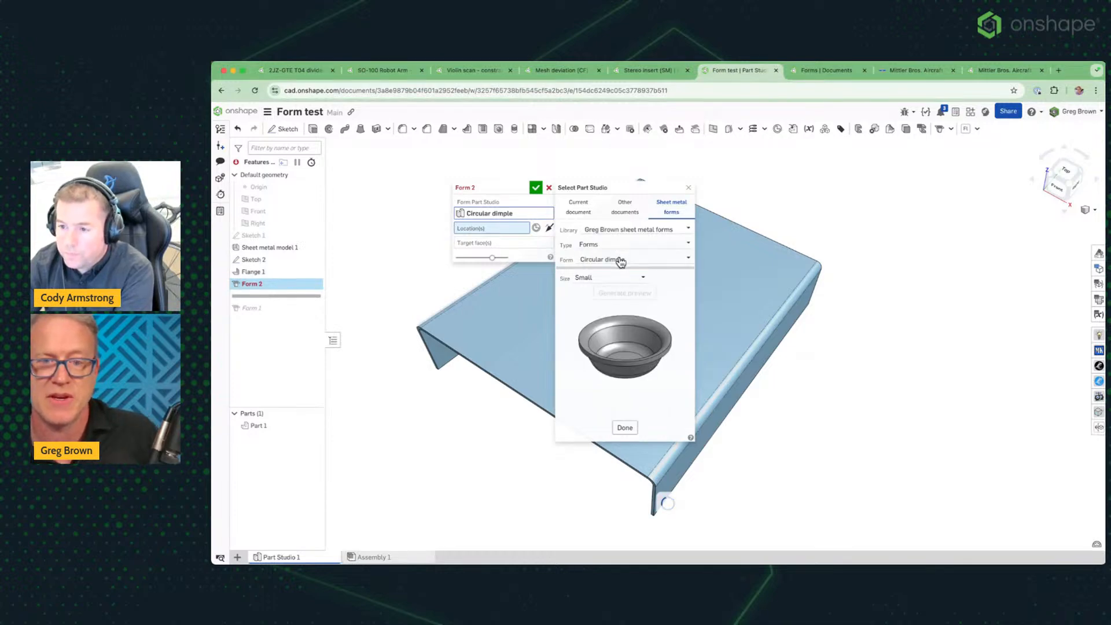
pyautogui.click(620, 262)
pyautogui.scroll(-3, 662, 310)
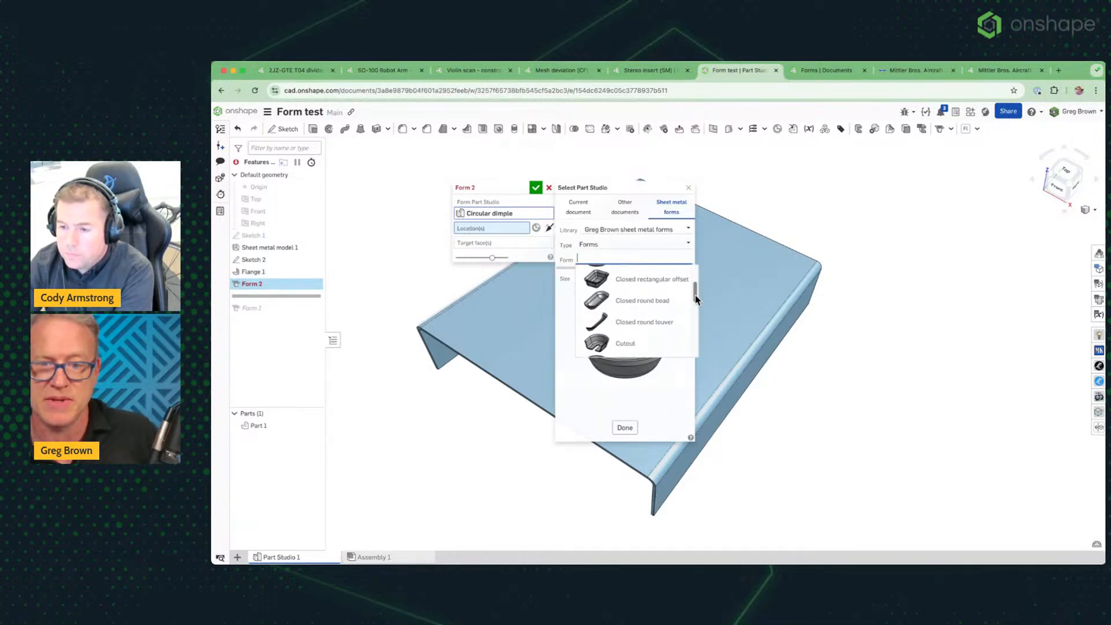
pyautogui.moveTo(695, 299); pyautogui.dragTo(689, 355)
pyautogui.scroll(5, 638, 307)
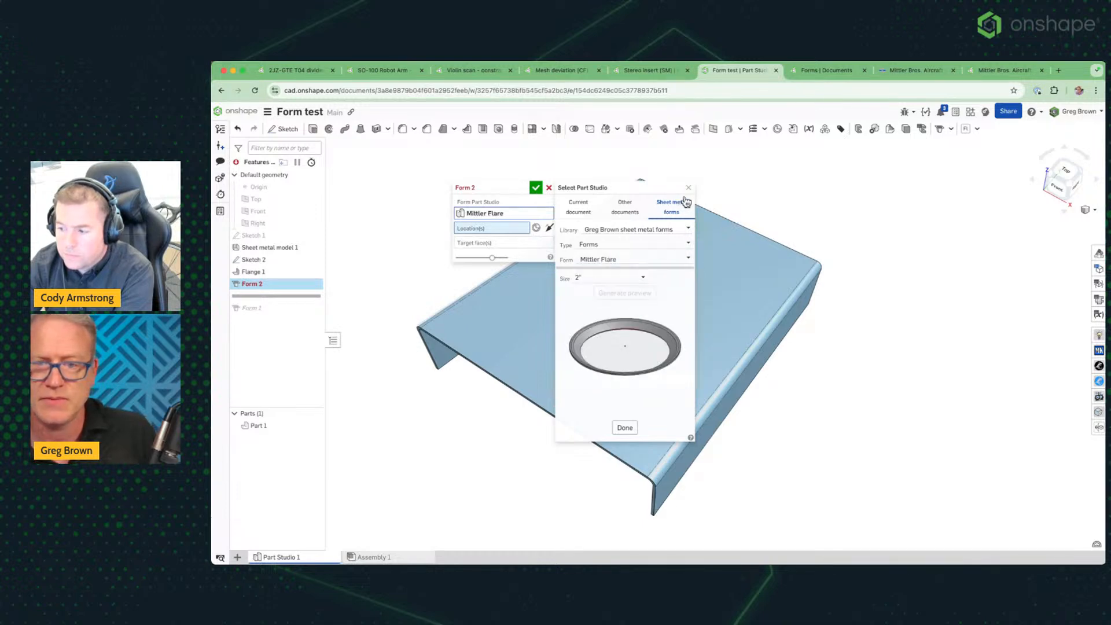
# Set the flare's Size to 1" and place it at the centre of the sheet metal part's large top face
pyautogui.click(612, 277)
pyautogui.click(607, 293)
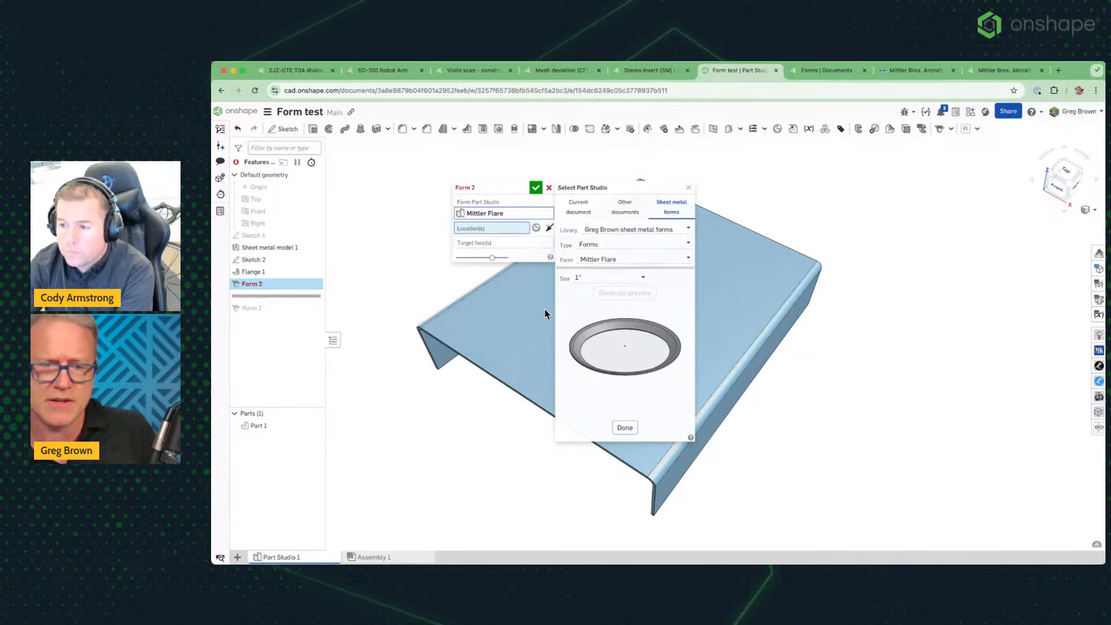
pyautogui.moveTo(631, 190); pyautogui.dragTo(437, 243)
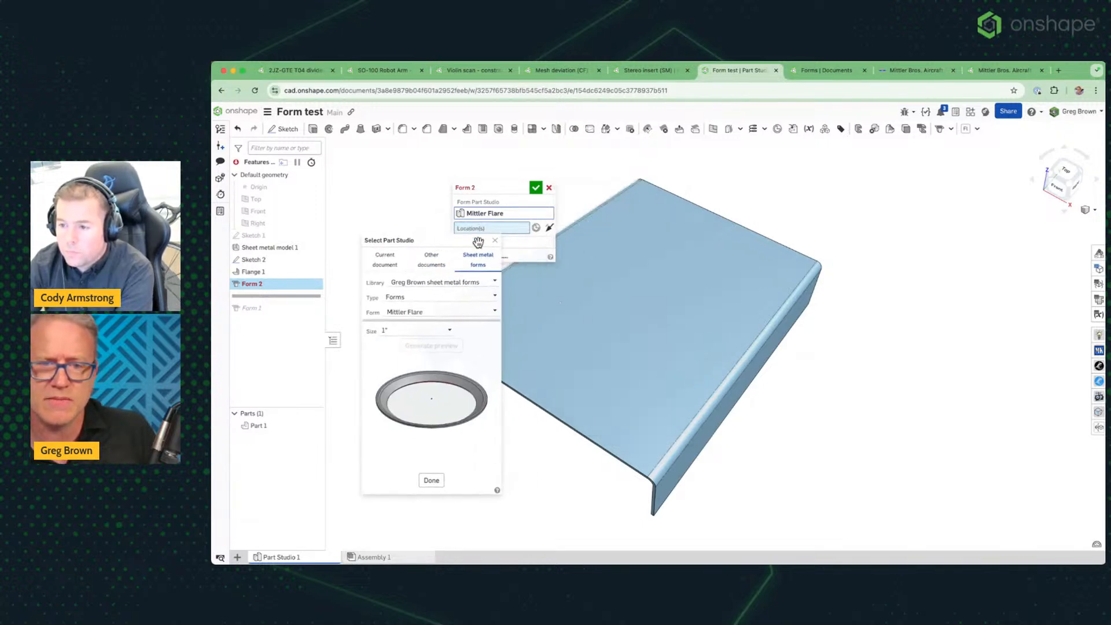
pyautogui.click(639, 288)
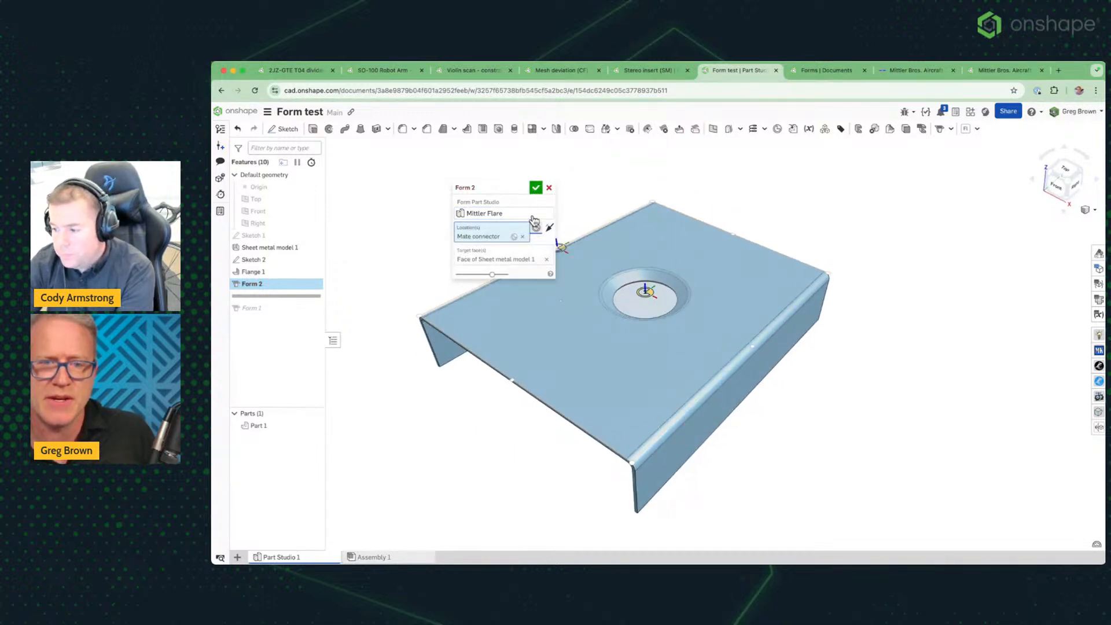
# Change the placed flare's Size to Custom with a 33.333 mm diameter and update the form in the part
pyautogui.click(503, 214)
pyautogui.moveTo(636, 183); pyautogui.dragTo(899, 168)
pyautogui.click(870, 258)
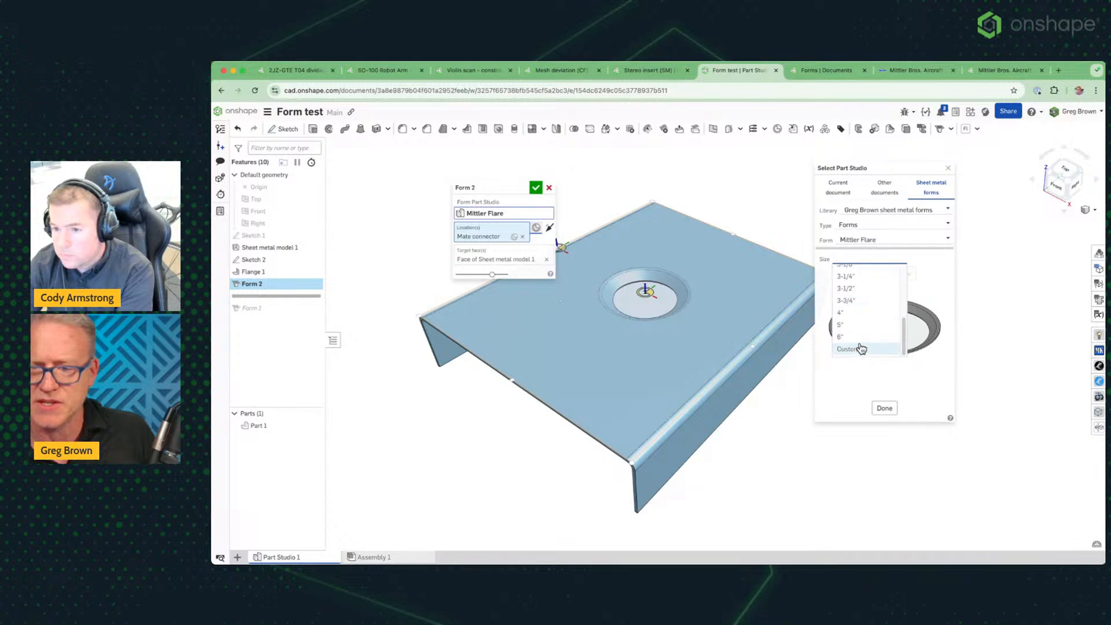
pyautogui.click(860, 349)
pyautogui.click(883, 270)
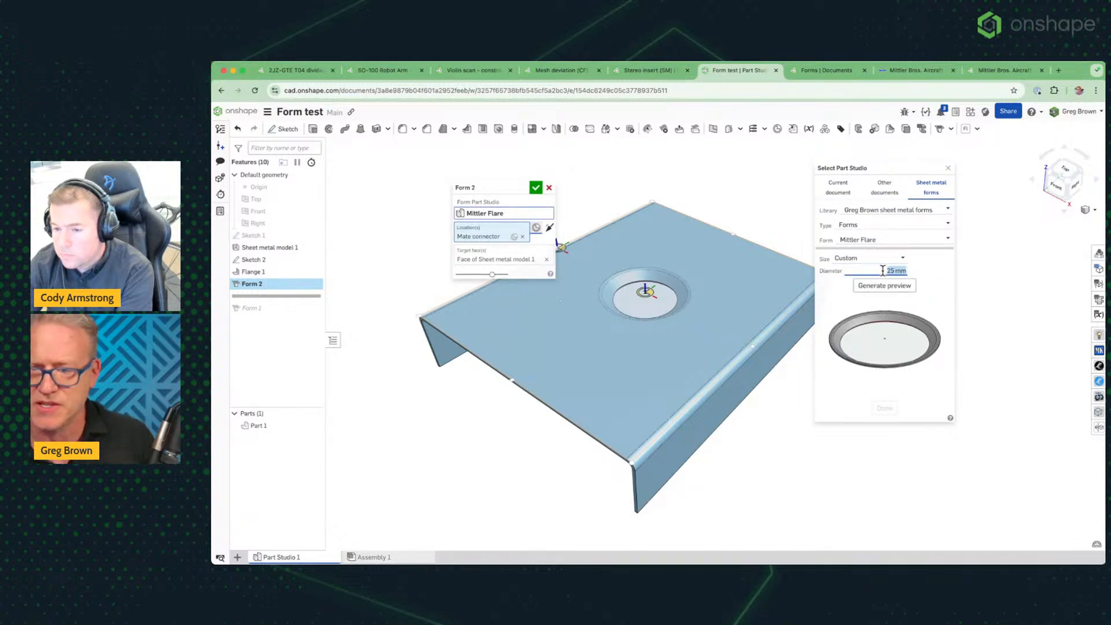
pyautogui.write('33.333')
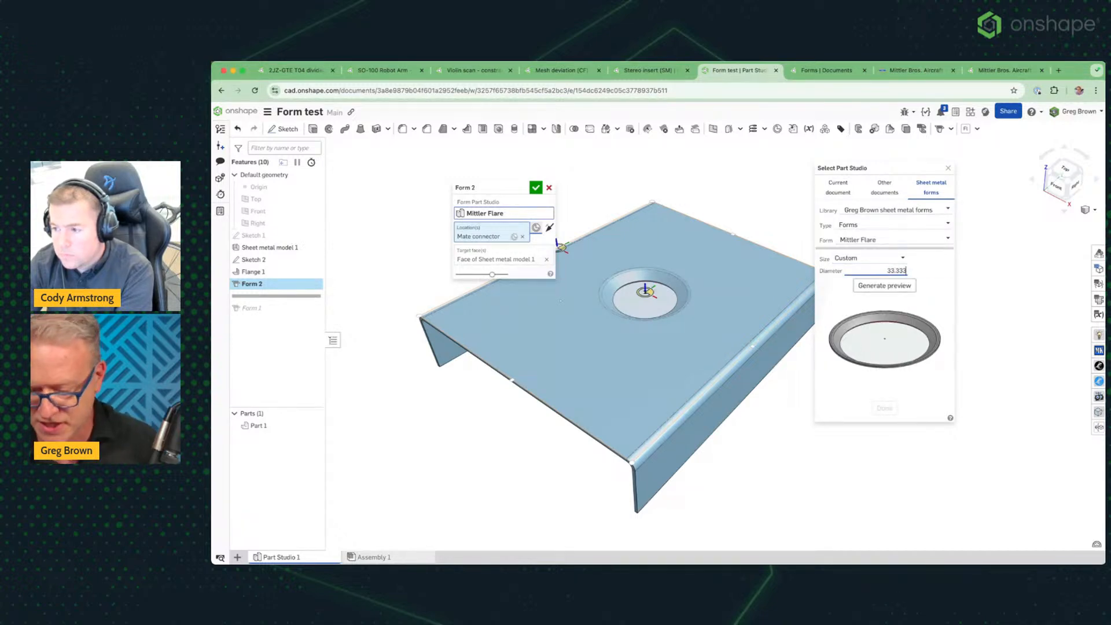
pyautogui.click(900, 287)
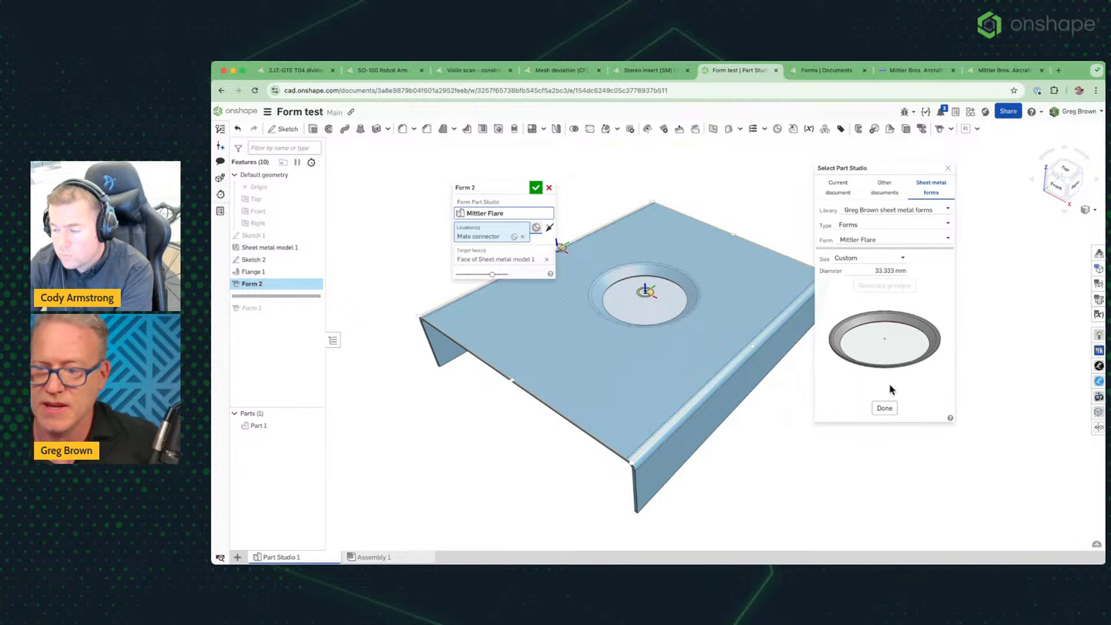
pyautogui.click(885, 408)
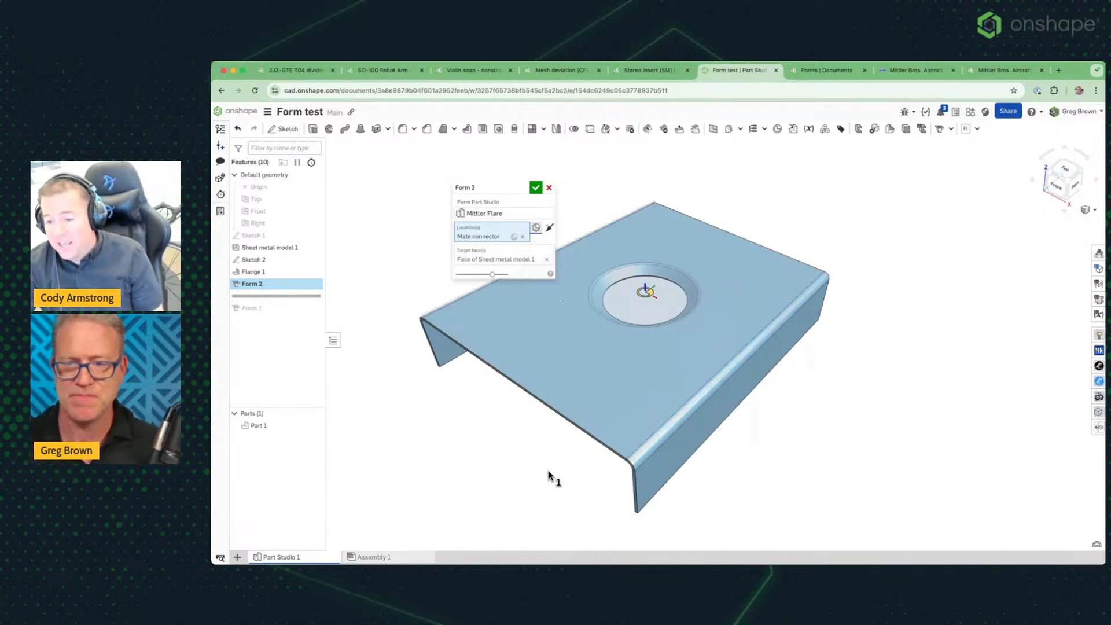
# Switch to the Stereo insert (SM) document to view its formed sheet metal part
pyautogui.click(645, 70)
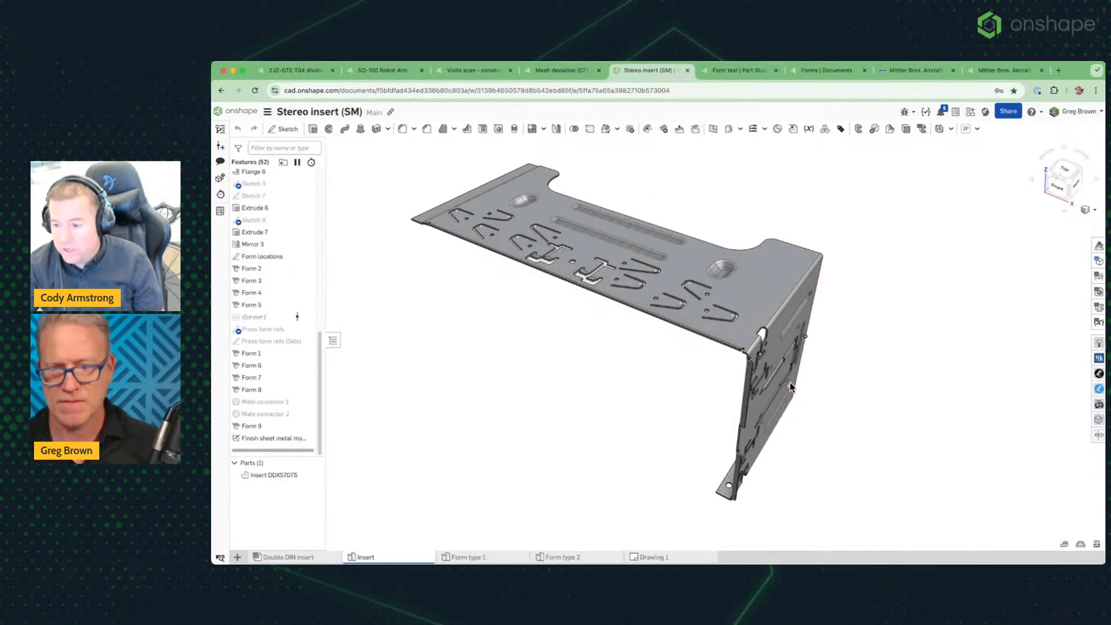